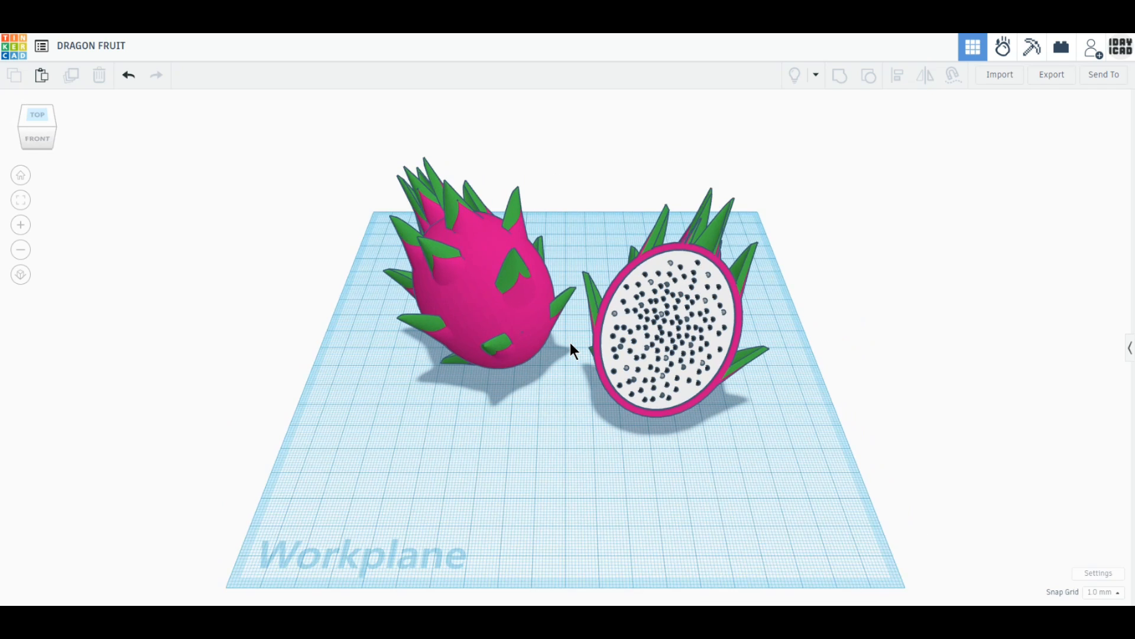
{"action": "scroll", "coordinate": [568, 406], "scroll_direction": "up", "scroll_amount": 2}
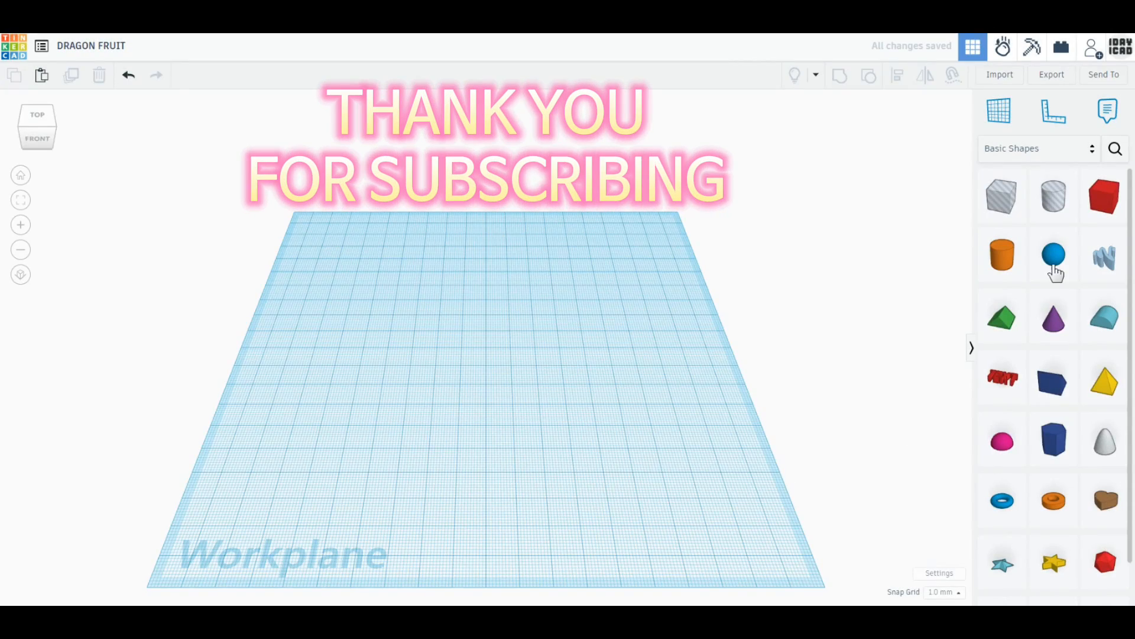
- Place a sphere on the workplane and size it to 40 mm wide, 40 mm deep and 50 mm high
{"action": "left_click_drag", "start_coordinate": [1056, 274], "coordinate": [419, 406]}
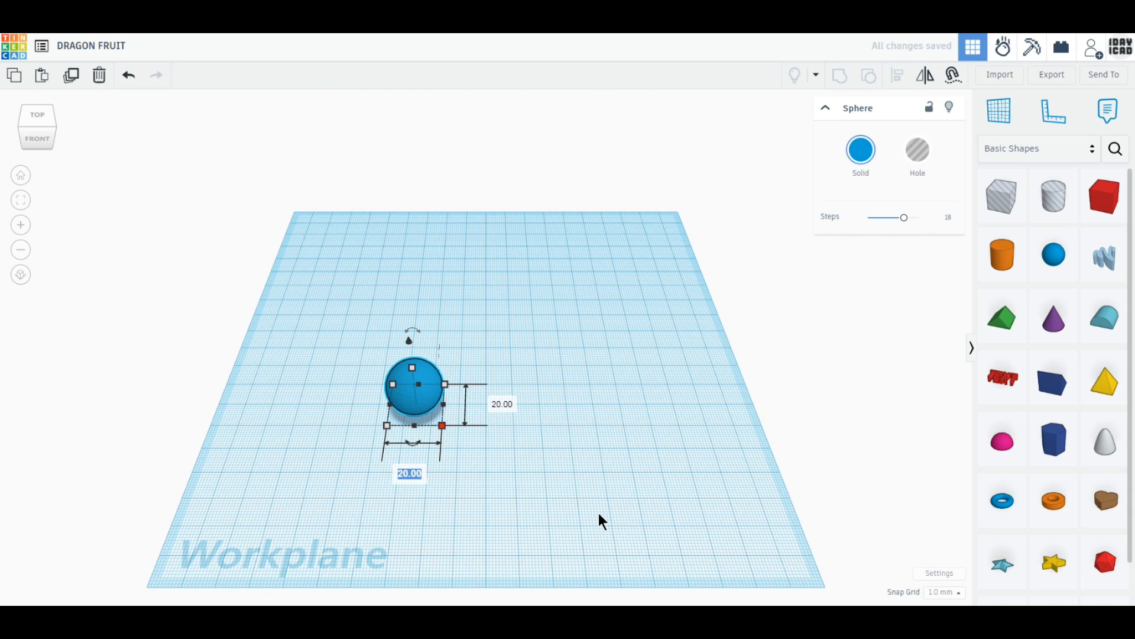
{"action": "type", "text": "40"}
{"action": "key", "text": "Return"}
{"action": "left_click", "coordinate": [556, 403]}
{"action": "type", "text": "40"}
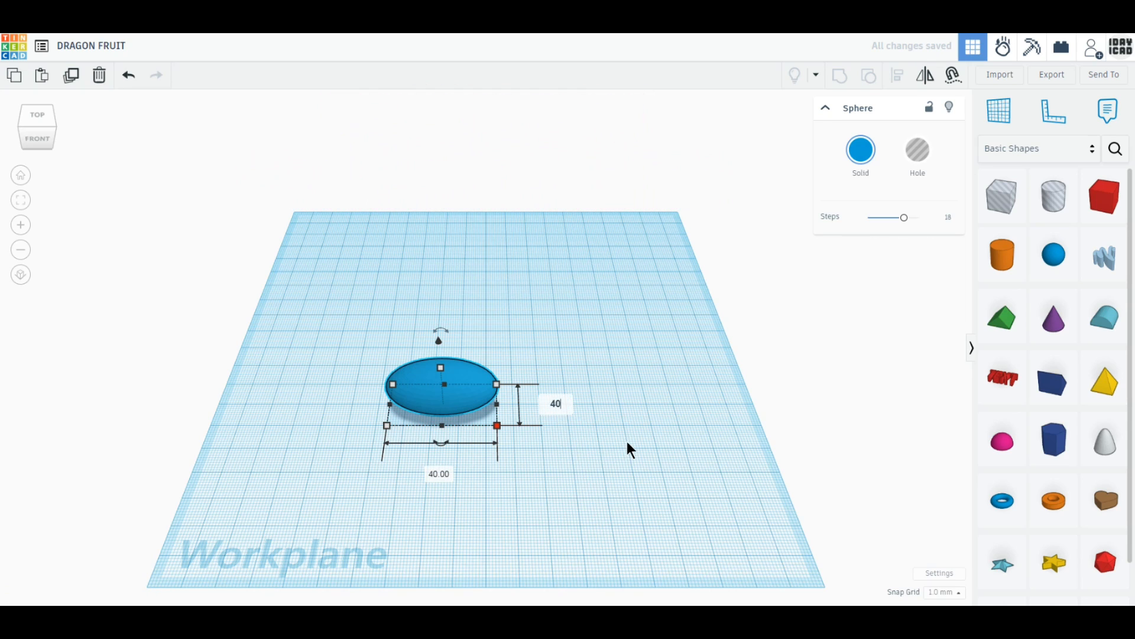
{"action": "key", "text": "Return"}
{"action": "left_click", "coordinate": [499, 408]}
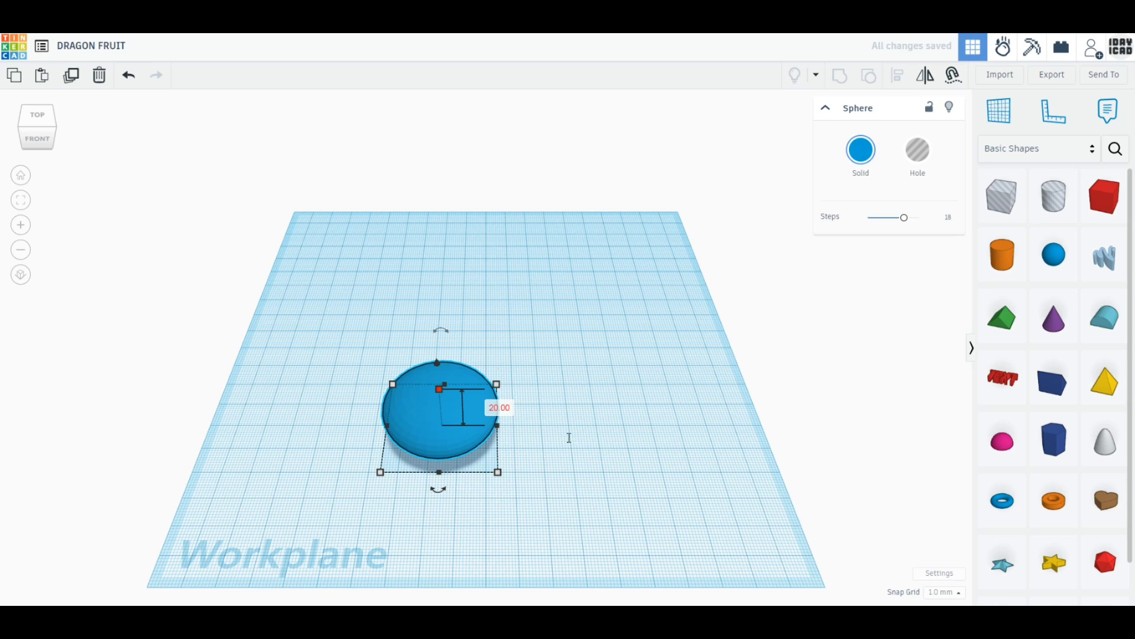
{"action": "type", "text": "50"}
{"action": "key", "text": "Return"}
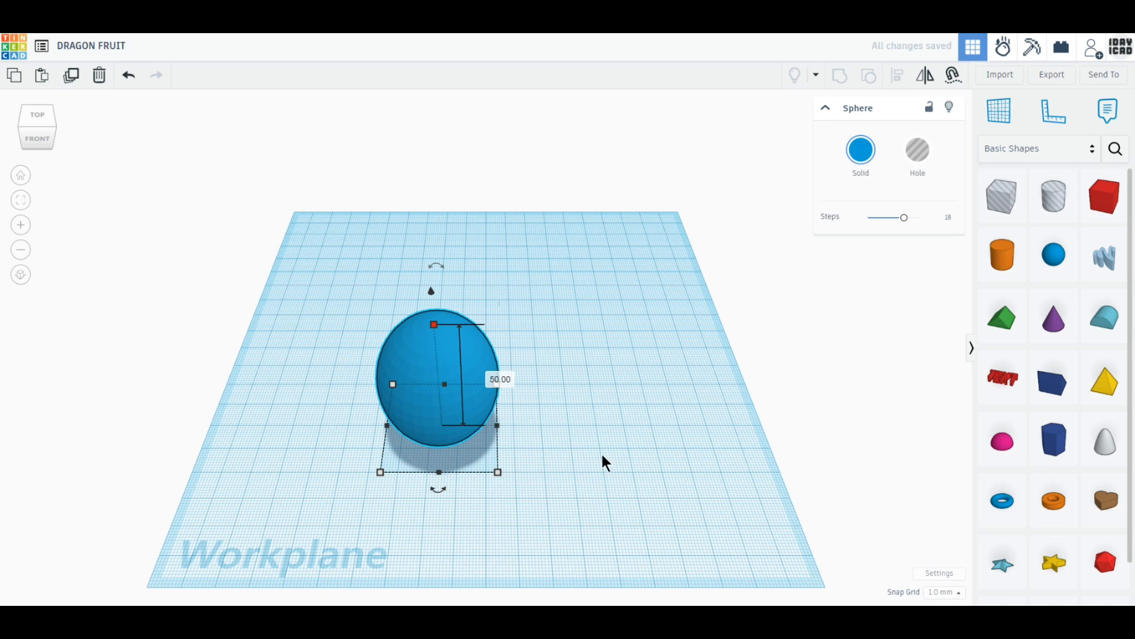
- Set the sphere's steps to 24 and move it about 14 mm left and 20 mm back on the workplane
{"action": "left_click", "coordinate": [904, 217]}
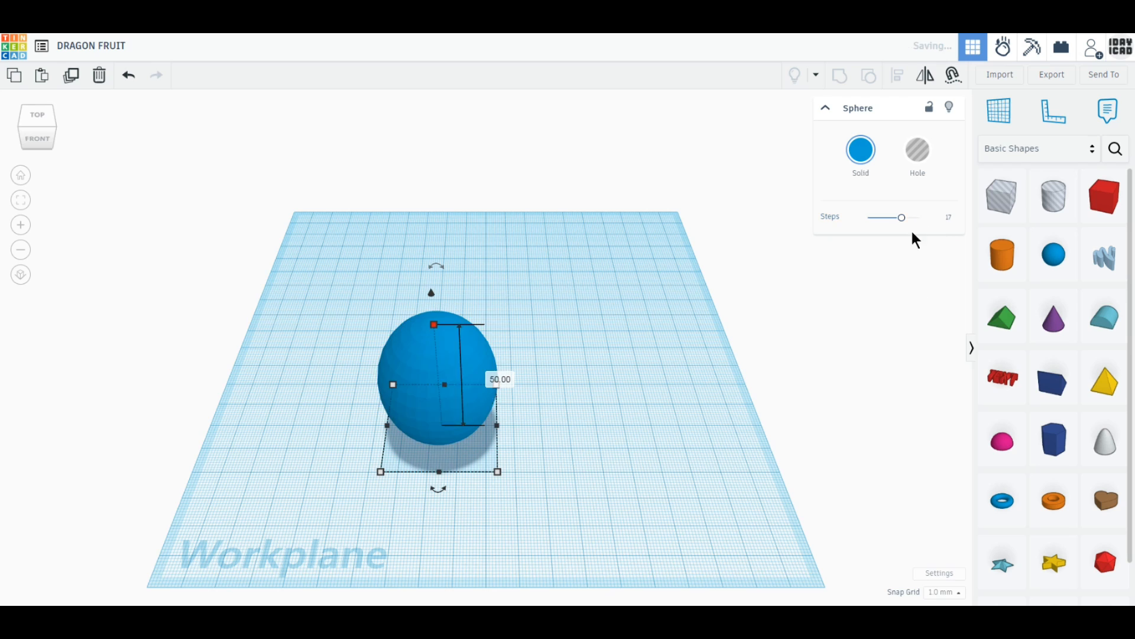
{"action": "left_click_drag", "start_coordinate": [904, 217], "coordinate": [939, 217]}
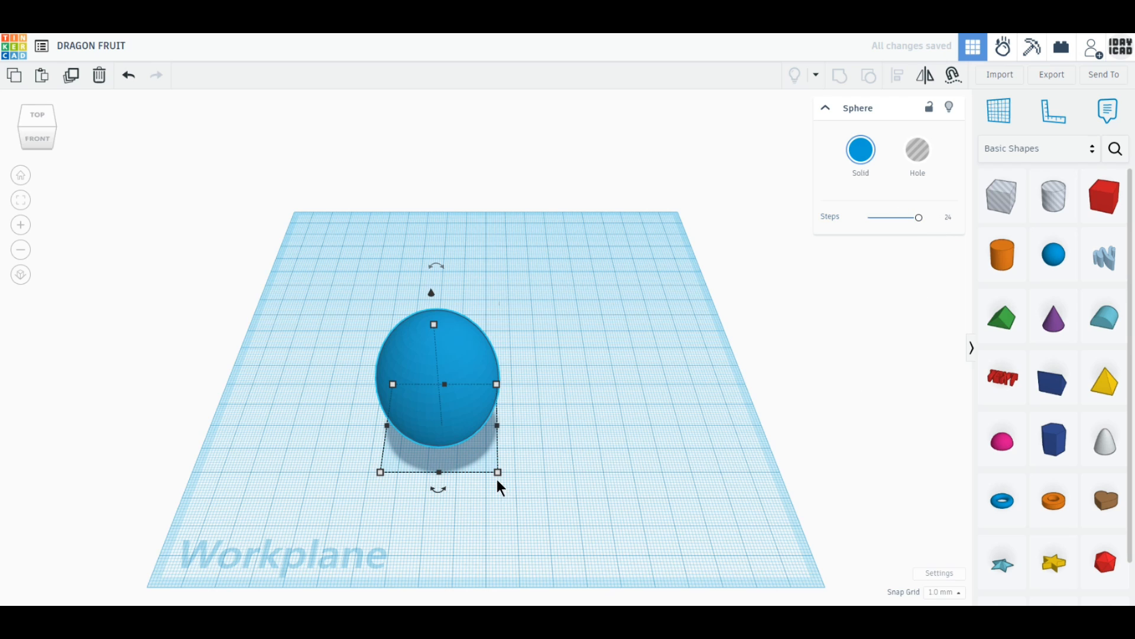
{"action": "mouse_move", "coordinate": [499, 476]}
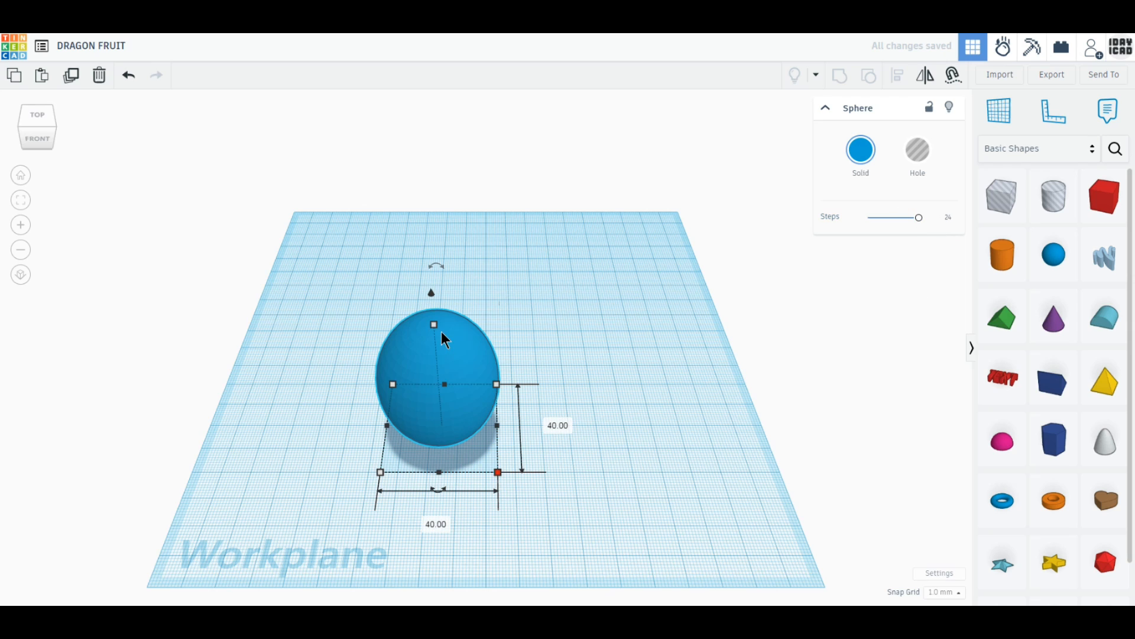
{"action": "mouse_move", "coordinate": [434, 331]}
{"action": "left_click_drag", "start_coordinate": [419, 364], "coordinate": [380, 321]}
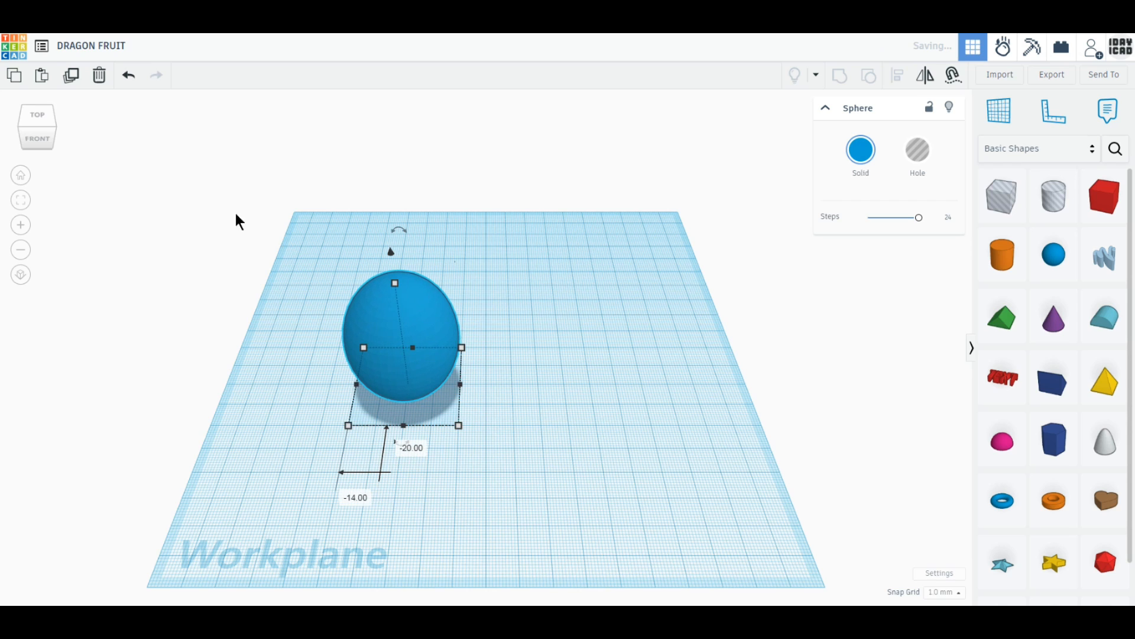
- Duplicate the sphere to its right and resize the copy to 36 mm wide, 36 mm deep and 46 mm high
{"action": "left_click", "coordinate": [72, 75]}
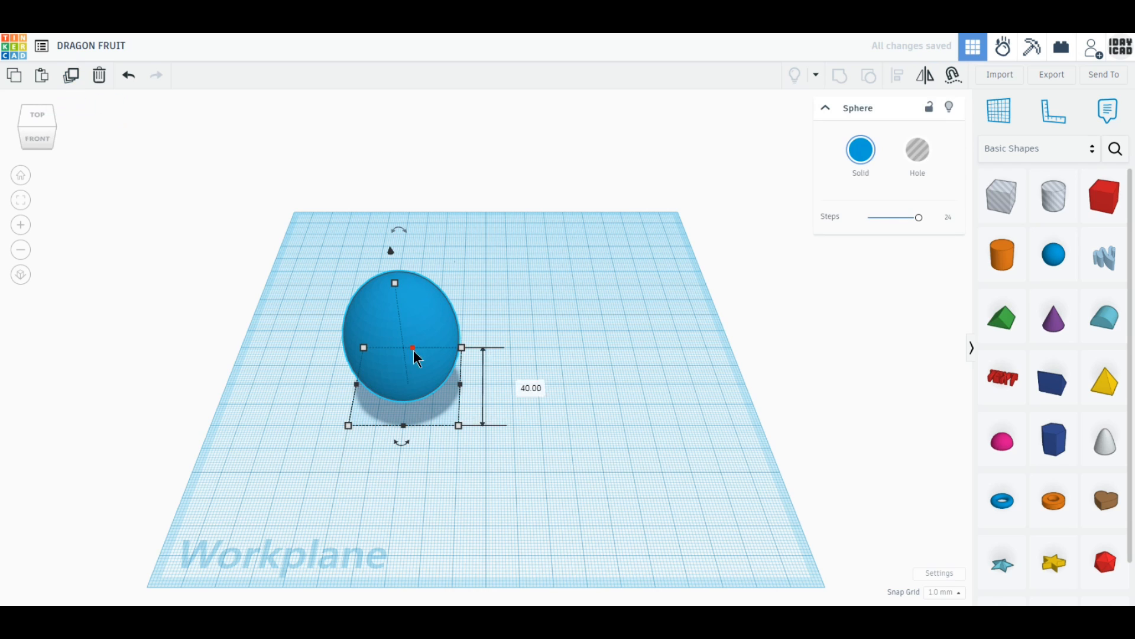
{"action": "left_click_drag", "start_coordinate": [413, 350], "coordinate": [585, 324]}
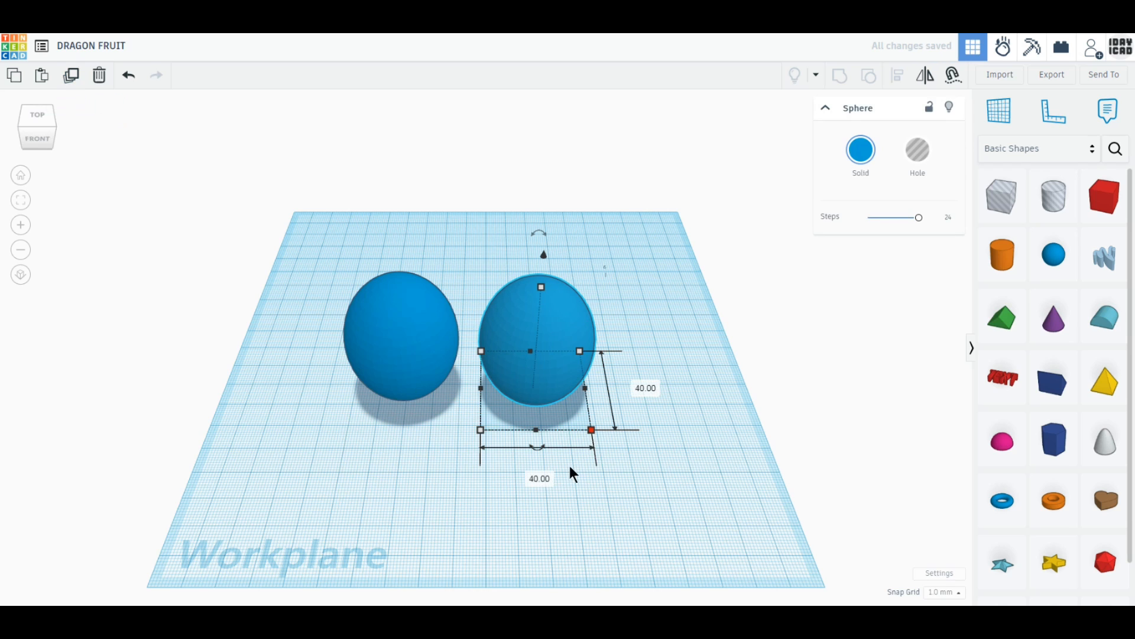
{"action": "type", "text": "36"}
{"action": "key", "text": "Return"}
{"action": "type", "text": "36"}
{"action": "key", "text": "Return"}
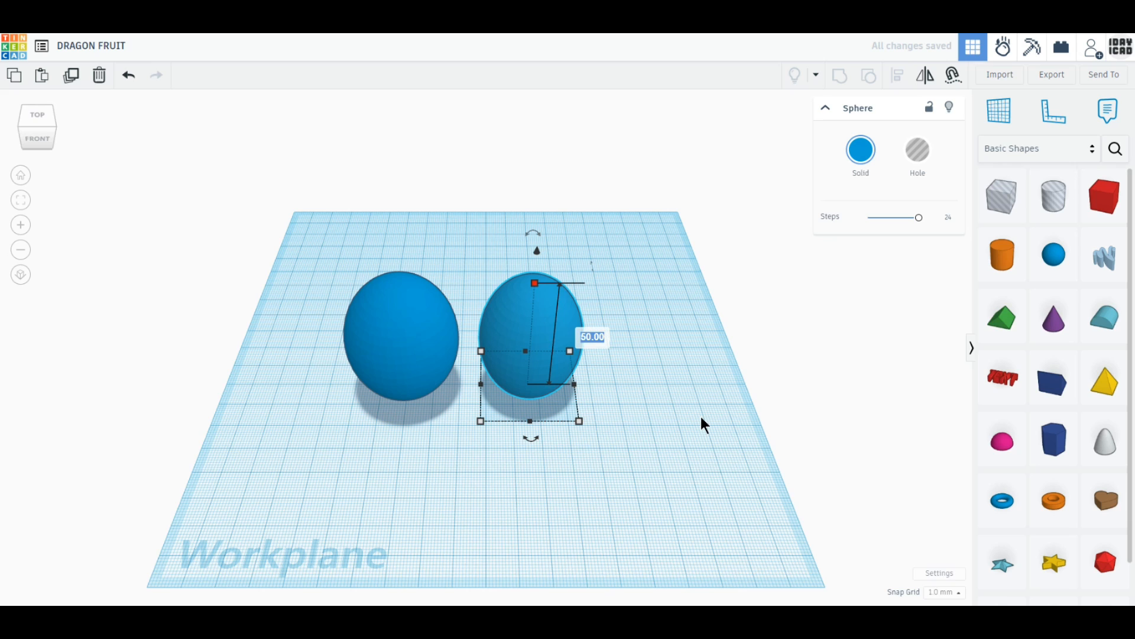
{"action": "type", "text": "46"}
{"action": "key", "text": "Return"}
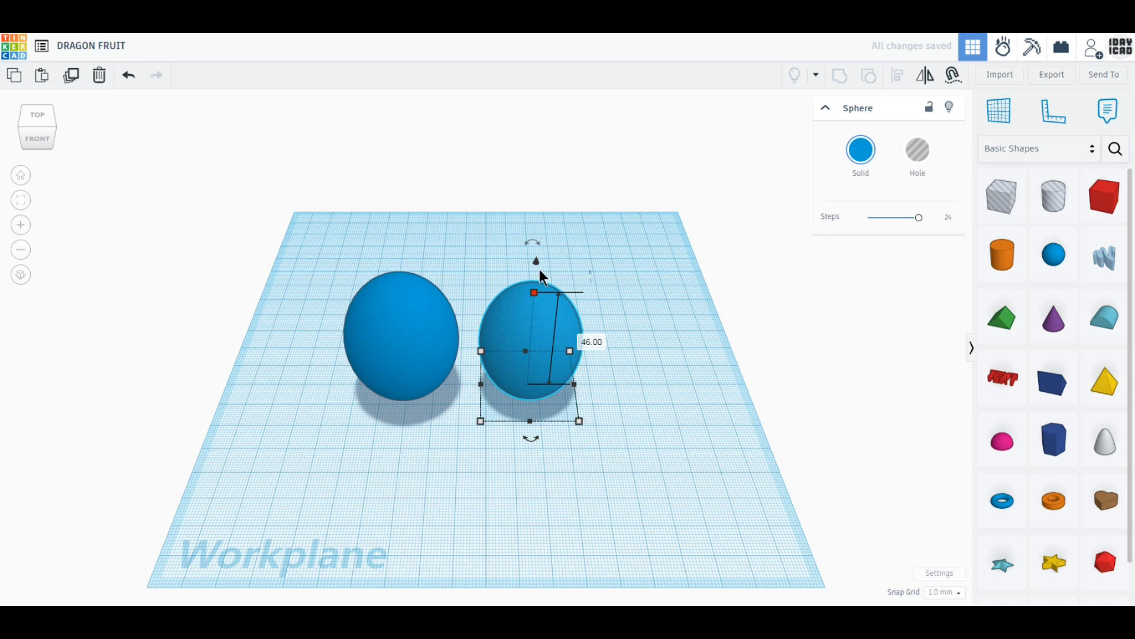
- Raise the smaller sphere slightly above the workplane and turn it into a hole
{"action": "left_click_drag", "start_coordinate": [535, 260], "coordinate": [536, 256]}
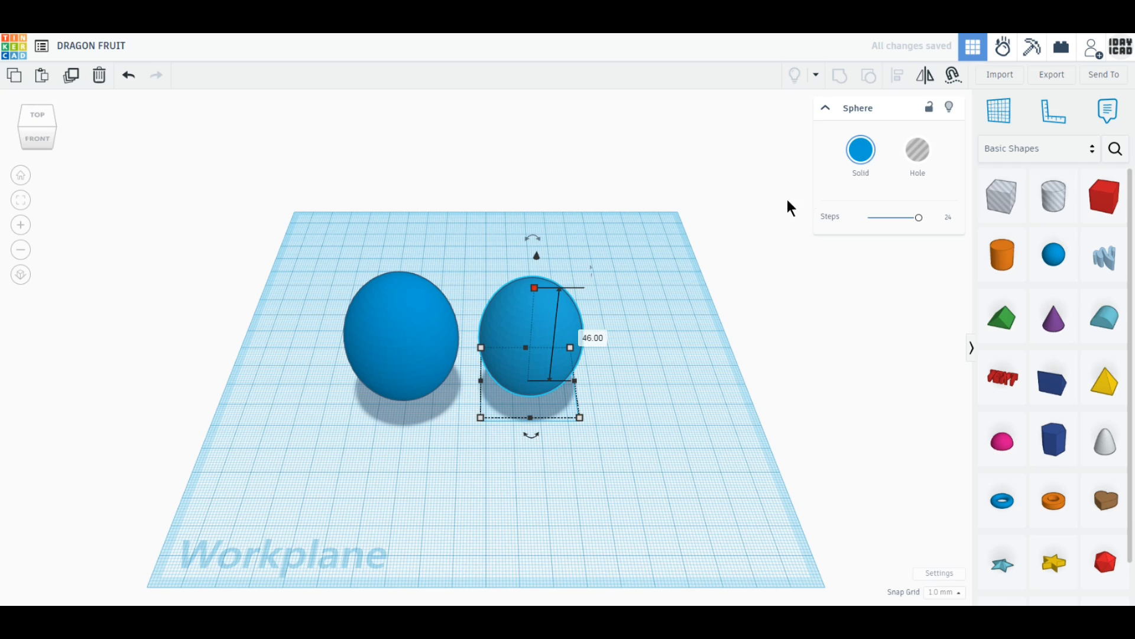
{"action": "left_click", "coordinate": [918, 155]}
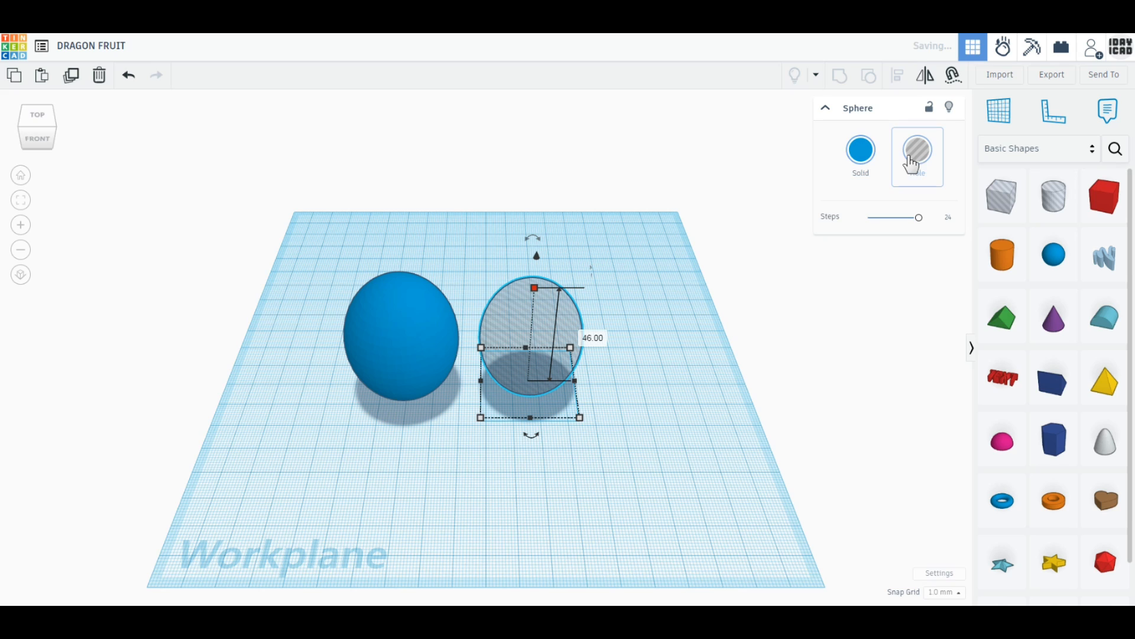
- Duplicate the hole sphere about 38 mm to its right and make the copy a solid white sphere
{"action": "left_click", "coordinate": [69, 78]}
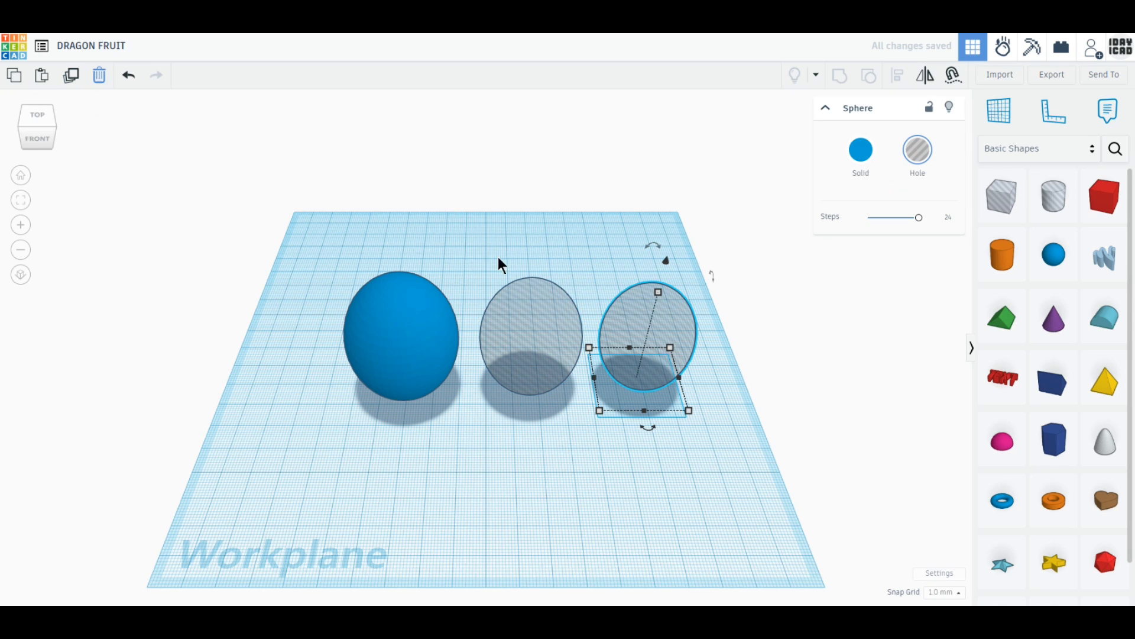
{"action": "key", "text": "Delete"}
{"action": "left_click", "coordinate": [524, 319]}
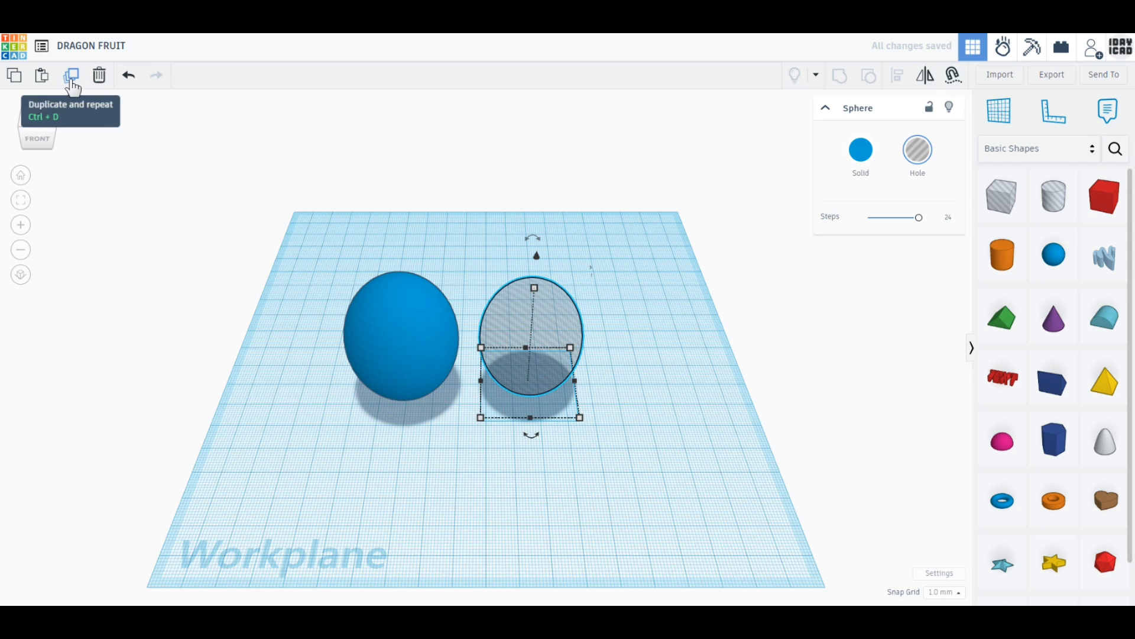
{"action": "left_click", "coordinate": [71, 76]}
{"action": "left_click_drag", "start_coordinate": [562, 329], "coordinate": [668, 325]}
{"action": "left_click", "coordinate": [869, 145]}
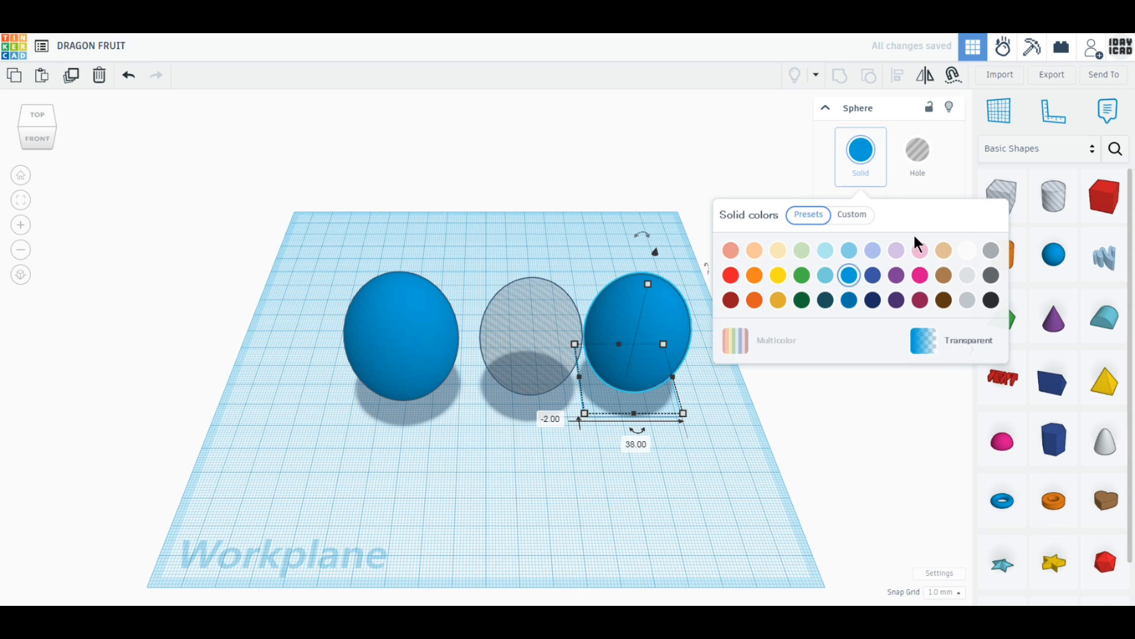
{"action": "left_click", "coordinate": [967, 245]}
- Move the hole sphere and the white sphere together about 28 mm right and 51 mm back
{"action": "left_click", "coordinate": [629, 436]}
{"action": "left_click_drag", "start_coordinate": [728, 468], "coordinate": [550, 308]}
{"action": "left_click_drag", "start_coordinate": [690, 340], "coordinate": [698, 268]}
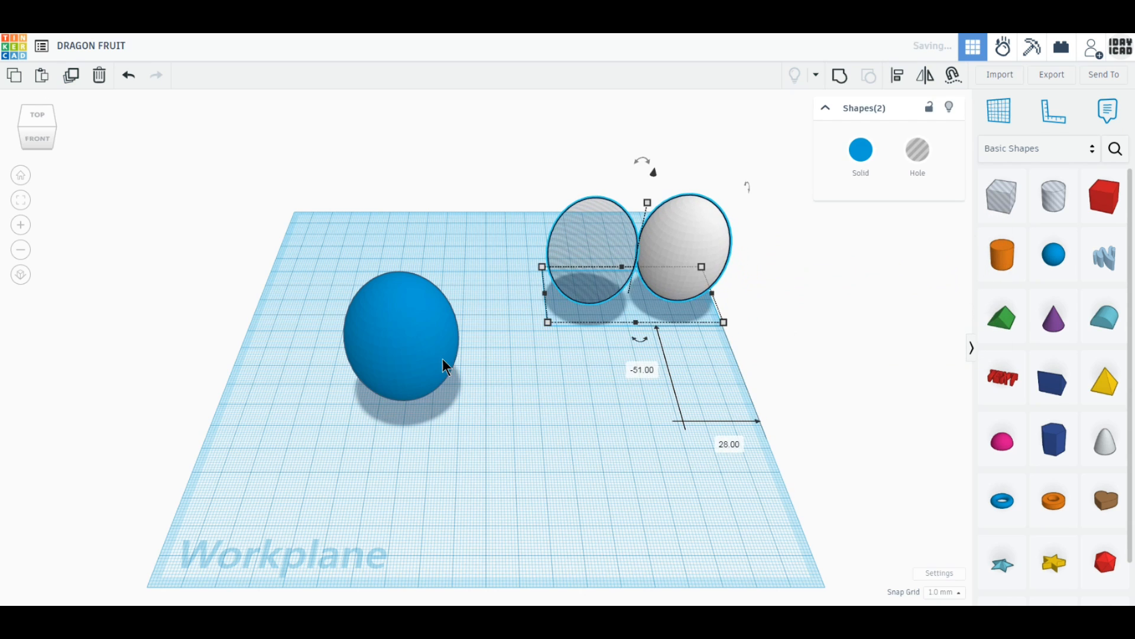
- Recolor the large blue sphere magenta
{"action": "left_click", "coordinate": [438, 360]}
{"action": "left_click", "coordinate": [861, 150]}
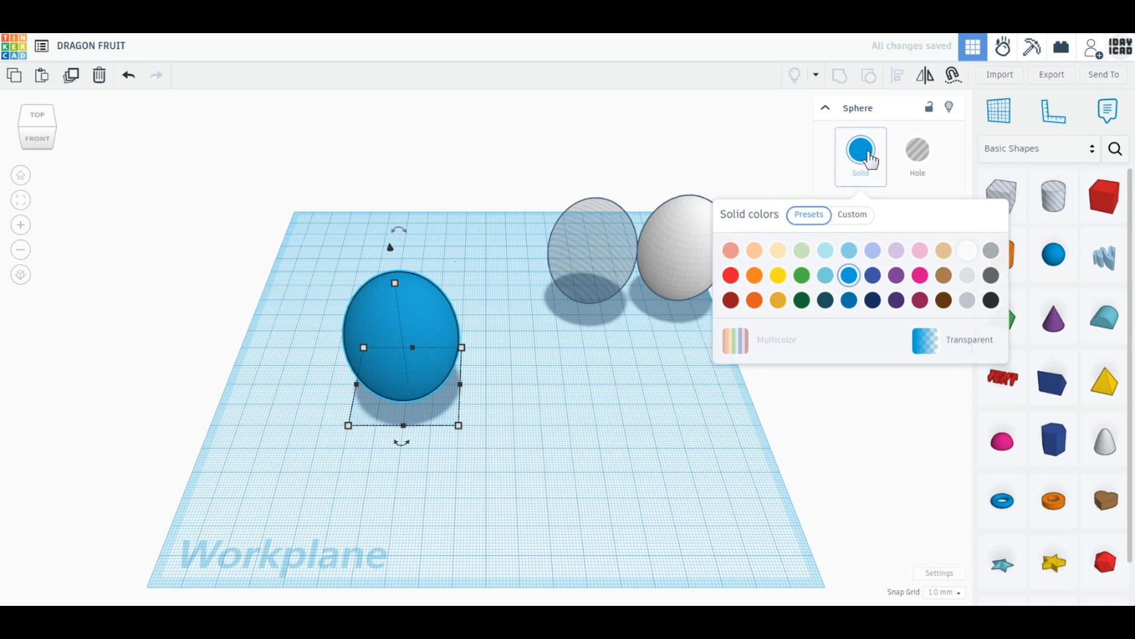
{"action": "left_click", "coordinate": [920, 276]}
{"action": "left_click", "coordinate": [717, 407]}
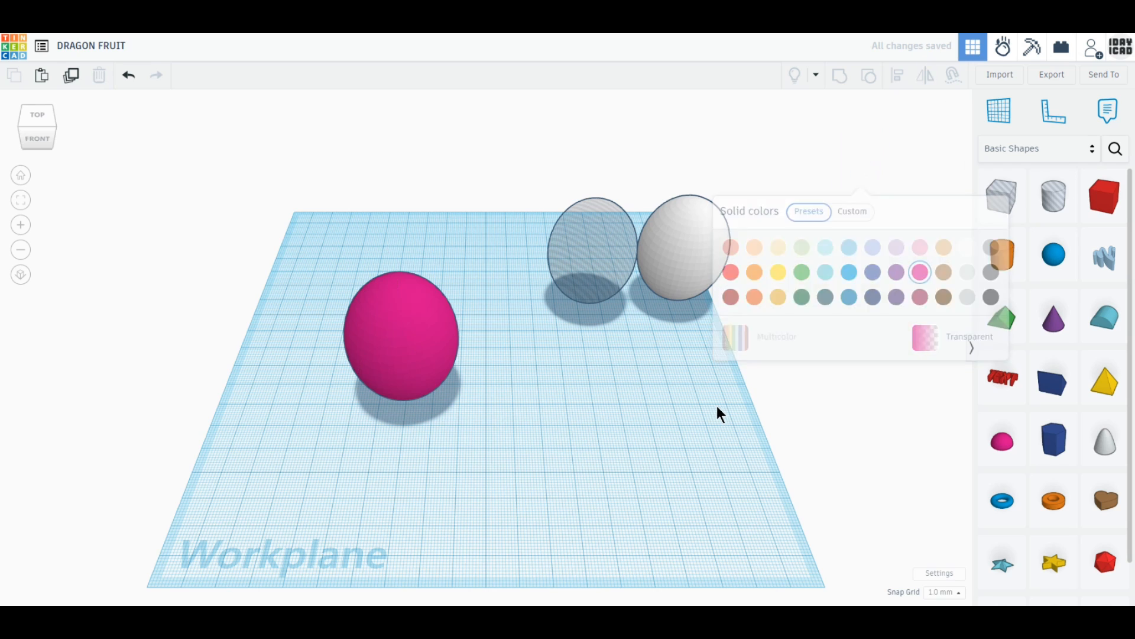
- Place a cone on the front right of the workplane with 64 sides and a green color
{"action": "left_click", "coordinate": [569, 438]}
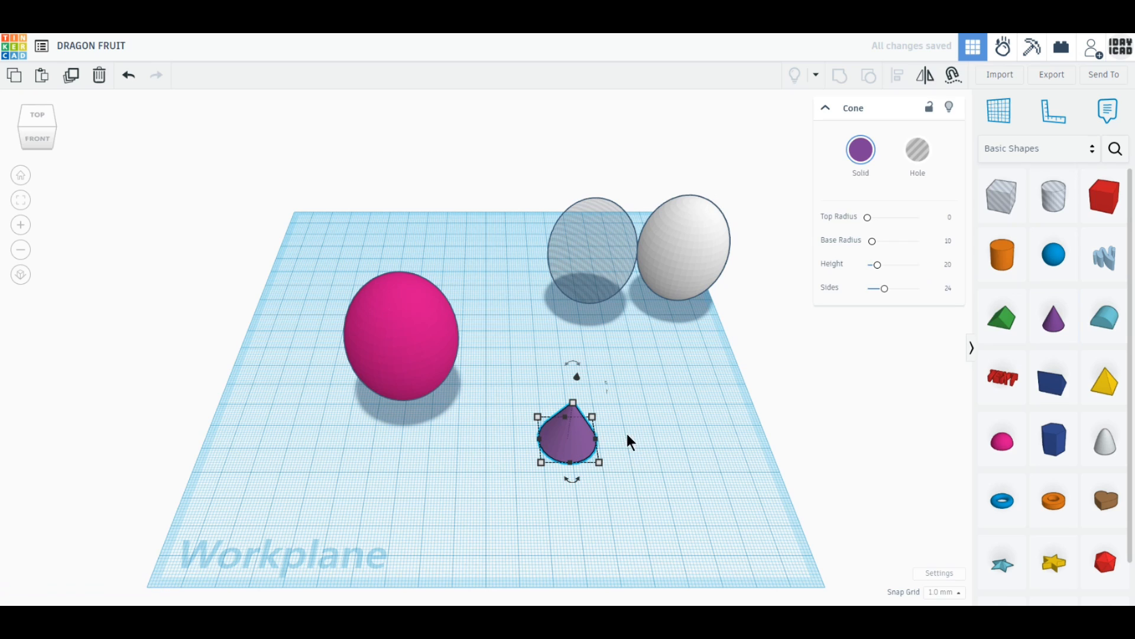
{"action": "left_click_drag", "start_coordinate": [885, 284], "coordinate": [967, 289]}
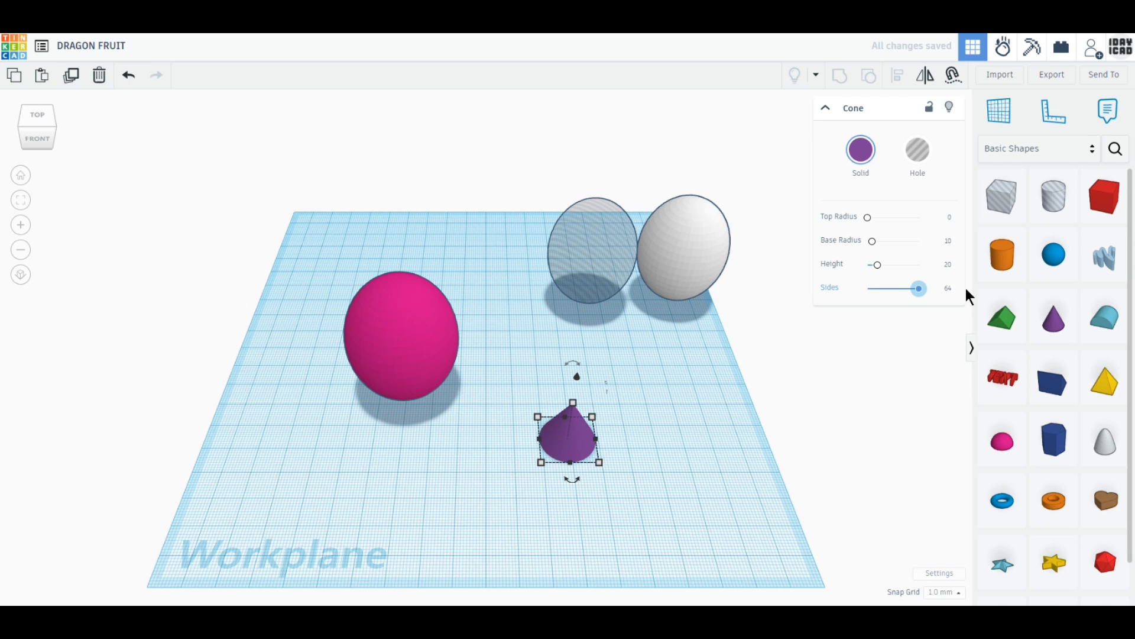
{"action": "left_click", "coordinate": [861, 149]}
{"action": "left_click", "coordinate": [802, 275]}
- Duplicate the green cone in place and stretch the copy's base depth to 21 mm toward the front
{"action": "scroll", "coordinate": [577, 489], "scroll_direction": "up", "scroll_amount": 1}
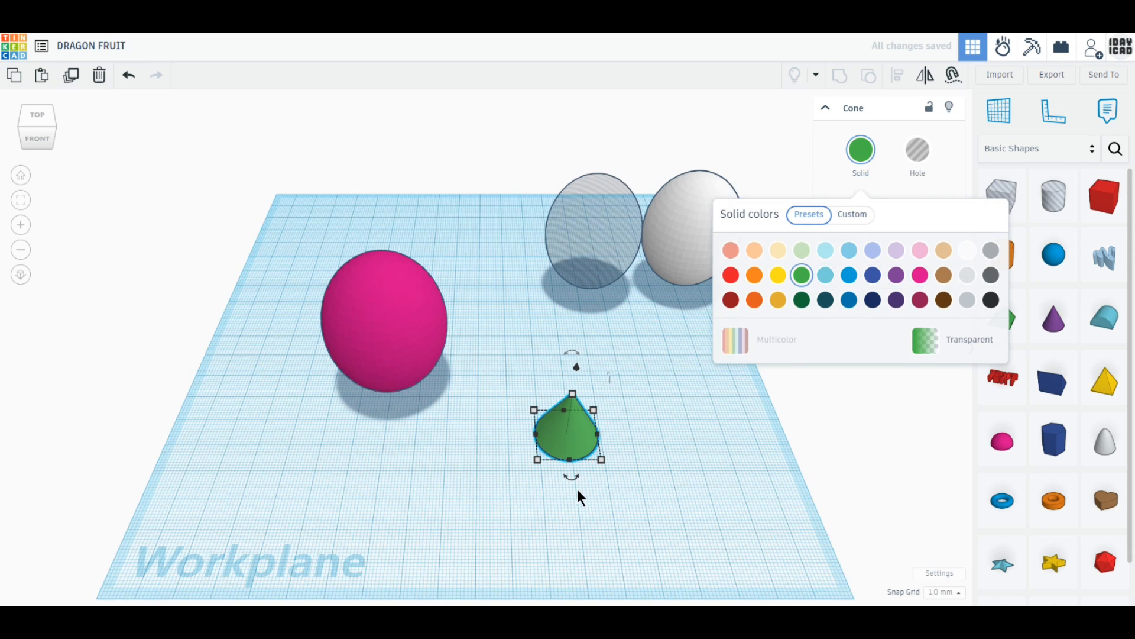
{"action": "scroll", "coordinate": [576, 488], "scroll_direction": "up", "scroll_amount": 2}
{"action": "scroll", "coordinate": [619, 454], "scroll_direction": "up", "scroll_amount": 3}
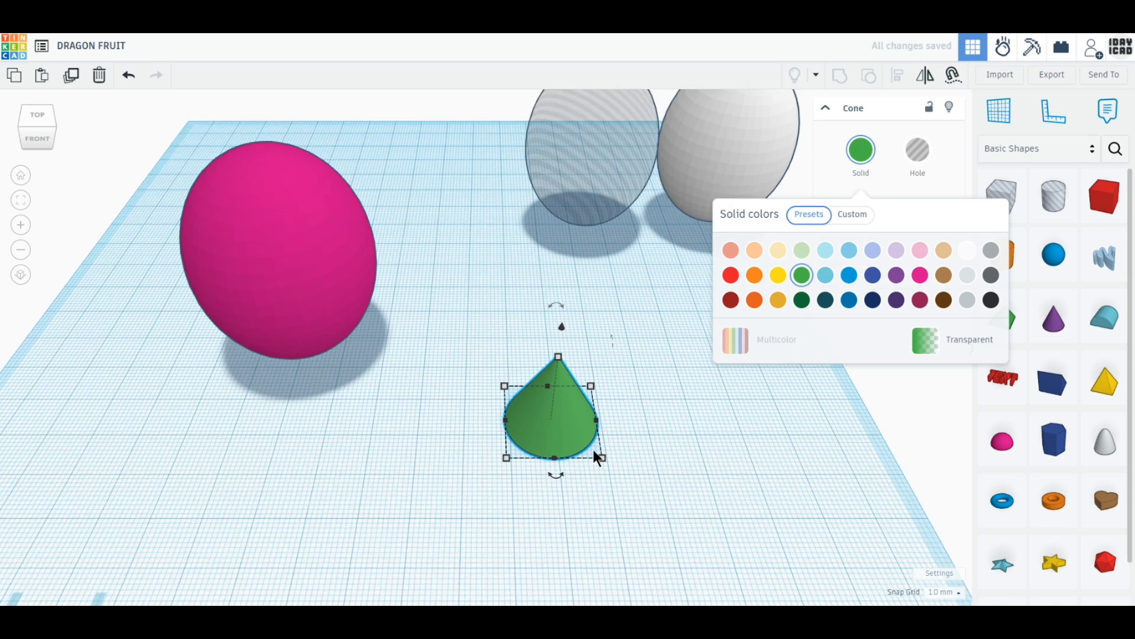
{"action": "left_click", "coordinate": [70, 80]}
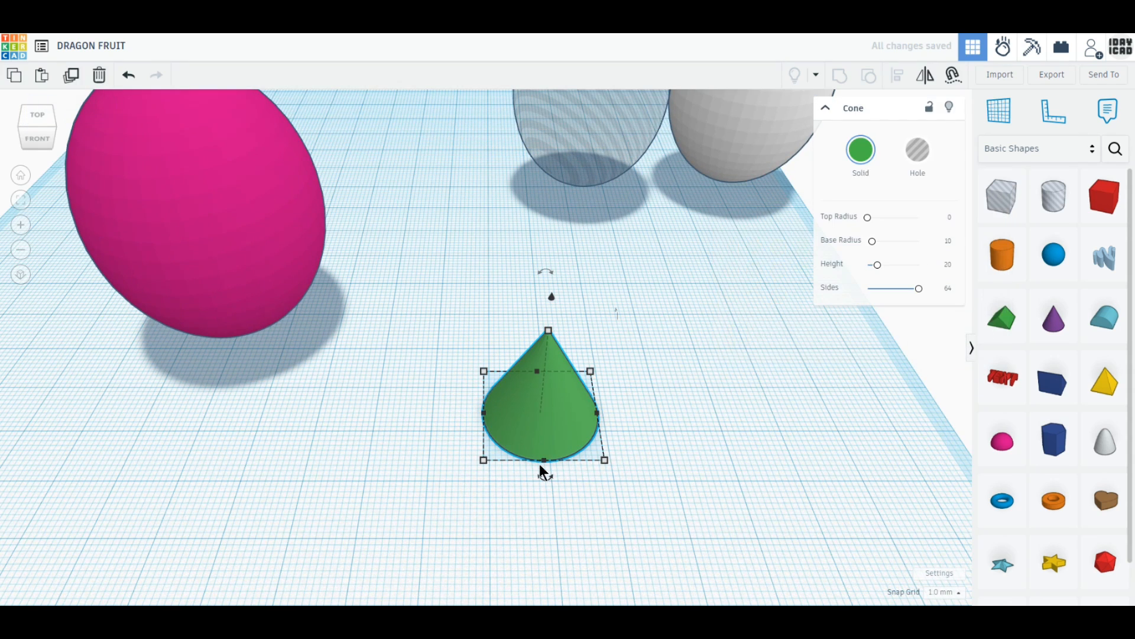
{"action": "left_click_drag", "start_coordinate": [545, 460], "coordinate": [544, 466]}
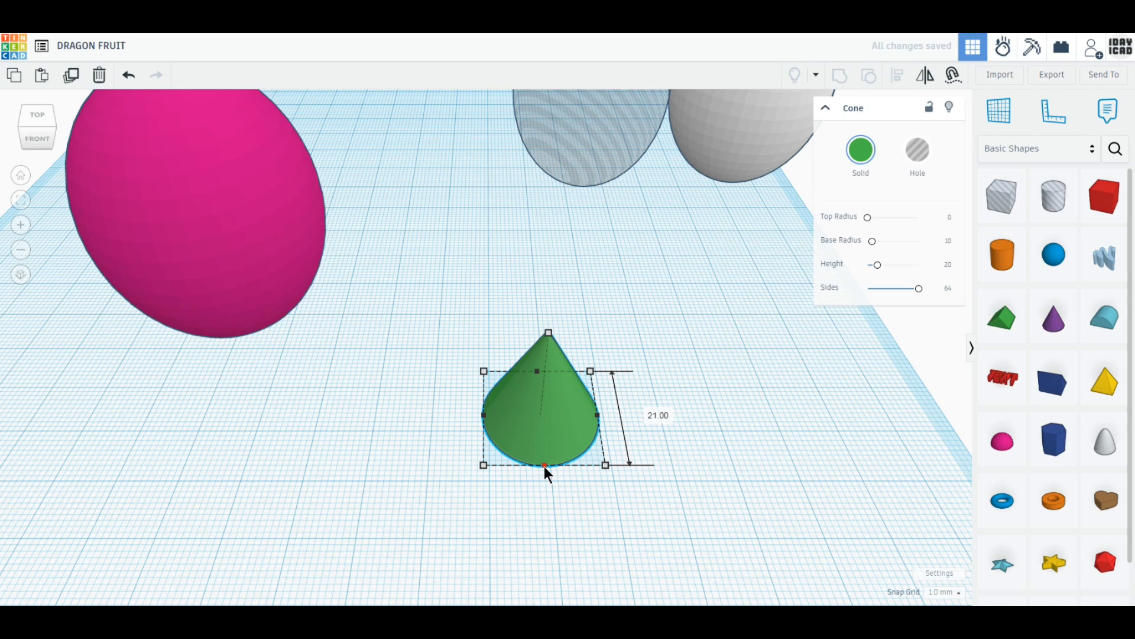
- Color the copied cone magenta and widen its base on both sides to 22 mm
{"action": "left_click", "coordinate": [862, 153]}
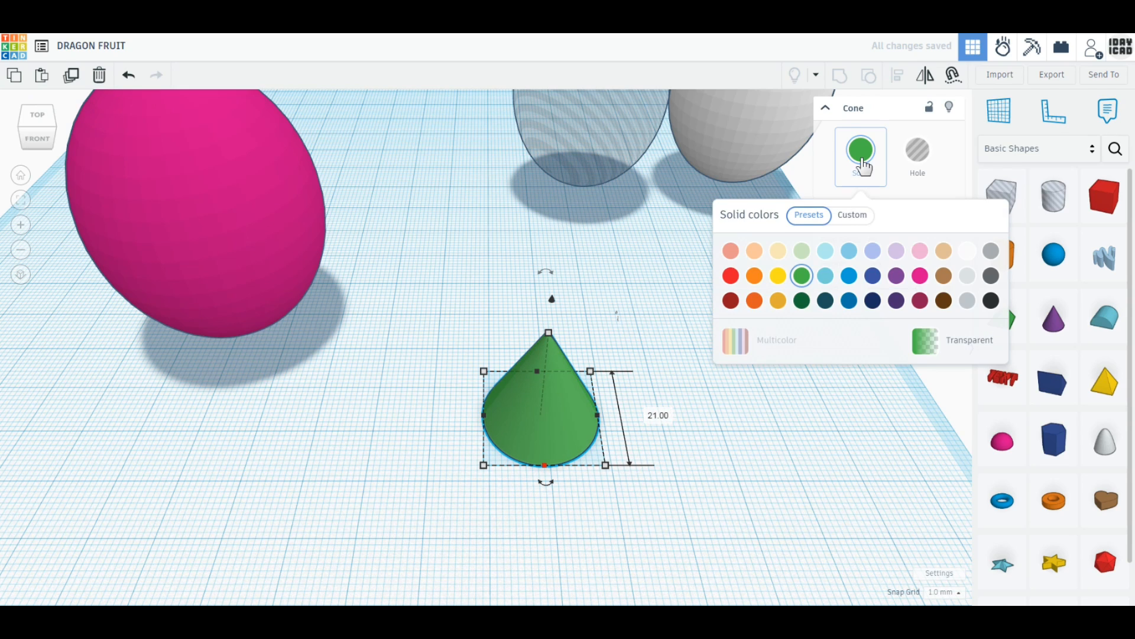
{"action": "left_click", "coordinate": [920, 275]}
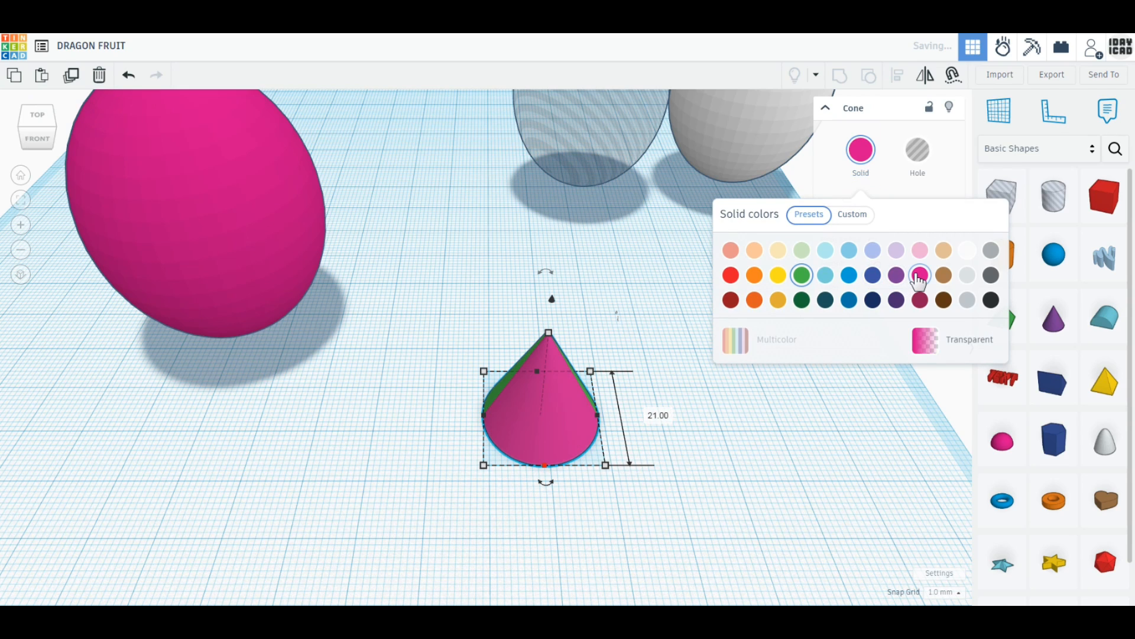
{"action": "left_click", "coordinate": [478, 416]}
{"action": "left_click_drag", "start_coordinate": [473, 416], "coordinate": [474, 417]}
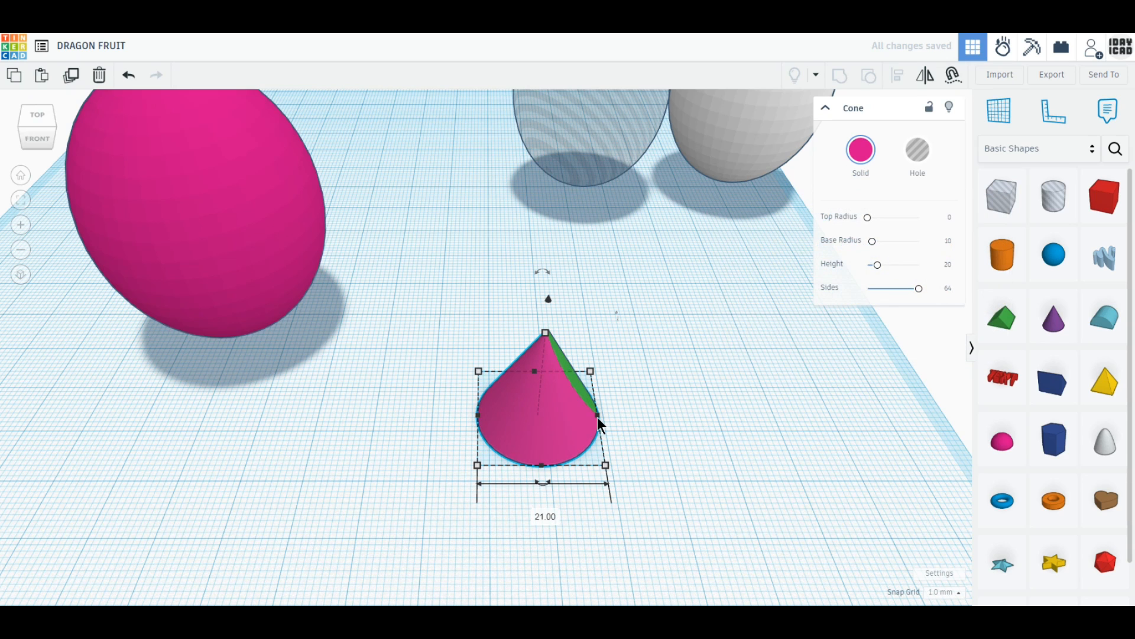
{"action": "left_click_drag", "start_coordinate": [598, 417], "coordinate": [605, 416]}
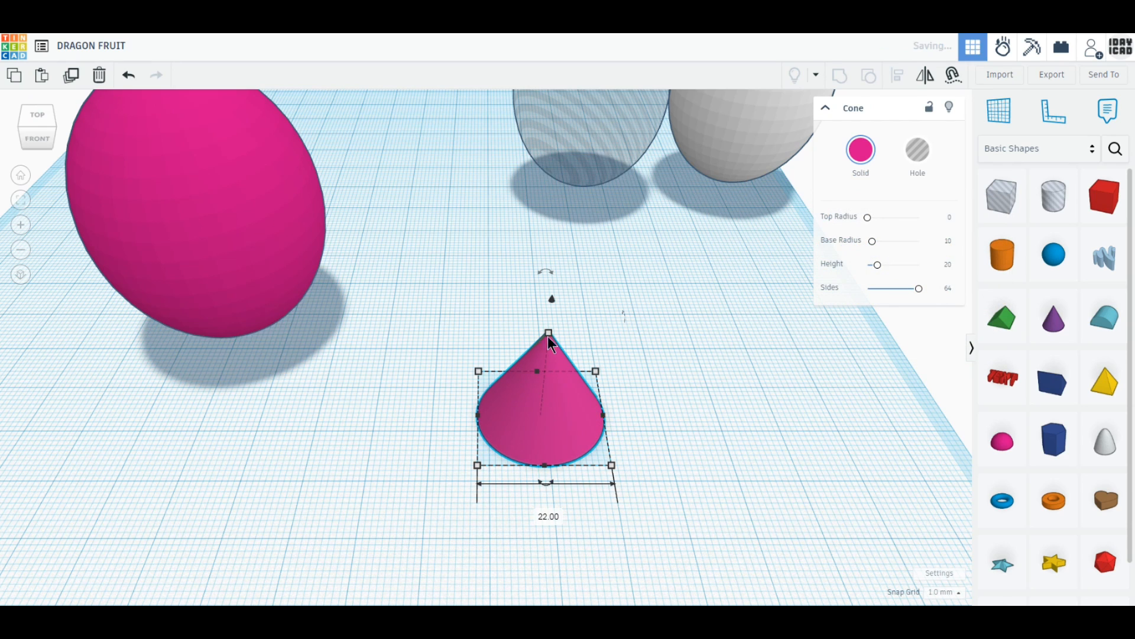
- Lower the magenta cone's peak below the green cone's tip and reduce its base depth to 15 mm
{"action": "left_click_drag", "start_coordinate": [547, 336], "coordinate": [538, 395]}
{"action": "right_click_drag", "start_coordinate": [487, 500], "coordinate": [694, 445]}
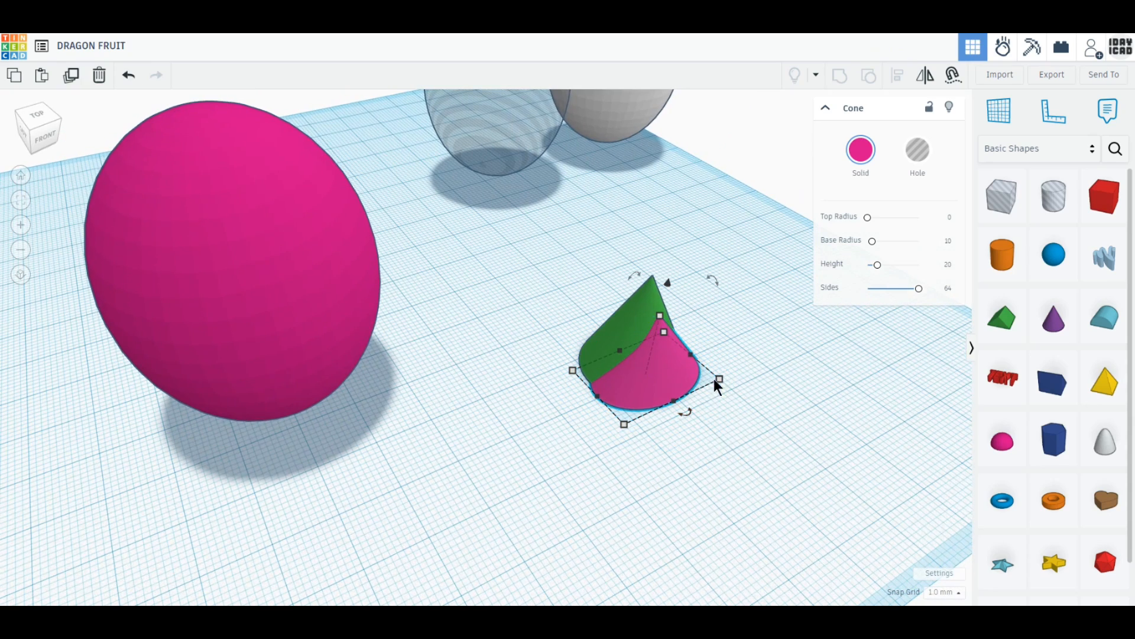
{"action": "left_click_drag", "start_coordinate": [660, 317], "coordinate": [658, 323]}
{"action": "right_click_drag", "start_coordinate": [746, 456], "coordinate": [665, 473]}
{"action": "left_click", "coordinate": [665, 462]}
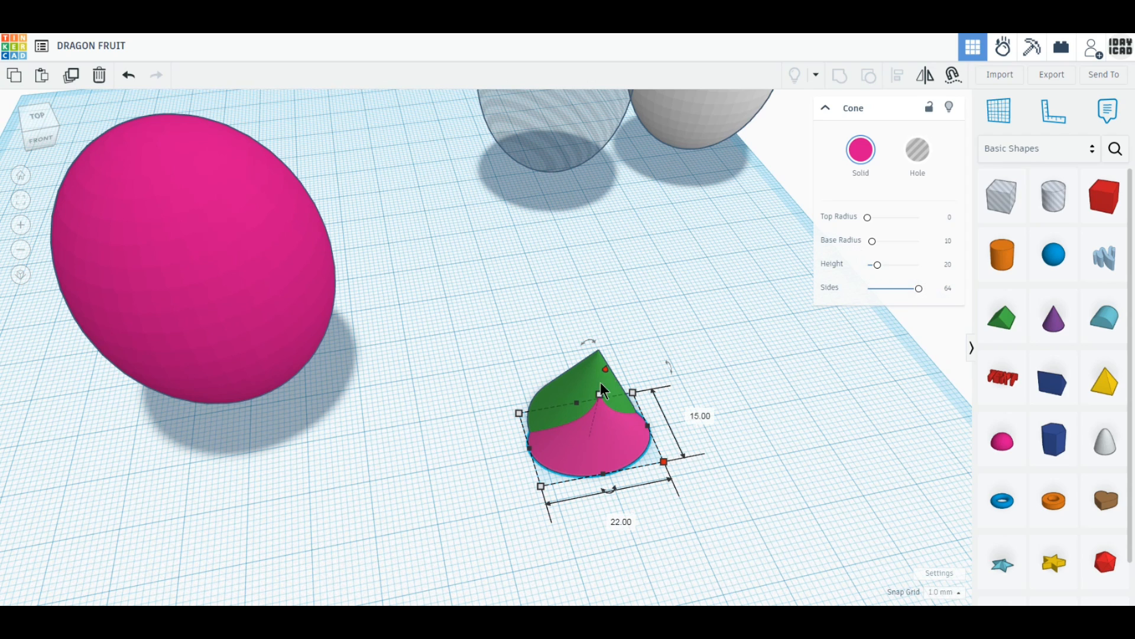
{"action": "left_click", "coordinate": [581, 389]}
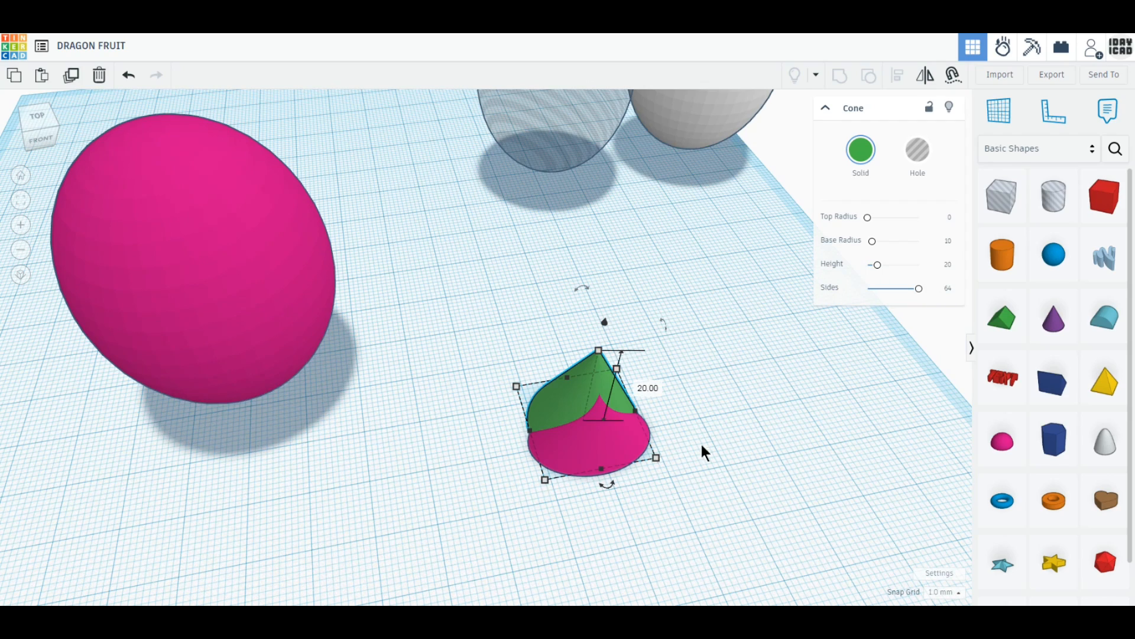
- Duplicate the green cone in place and turn the copy into a hole set just behind the green cone
{"action": "left_click_drag", "start_coordinate": [668, 511], "coordinate": [551, 376]}
{"action": "right_click_drag", "start_coordinate": [574, 546], "coordinate": [709, 545]}
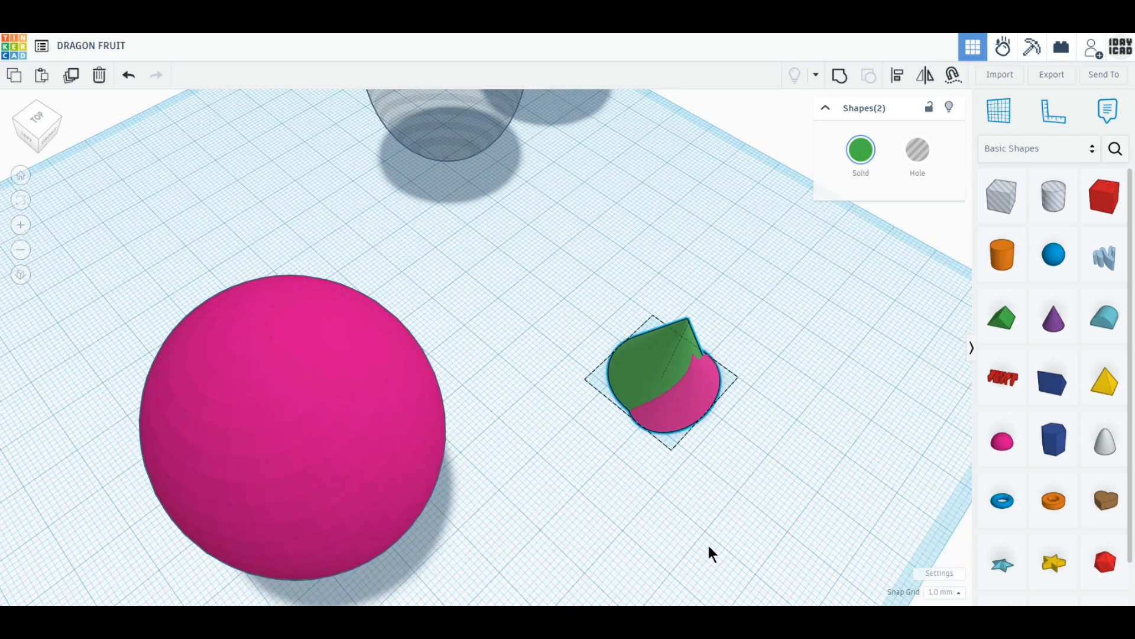
{"action": "left_click", "coordinate": [640, 349]}
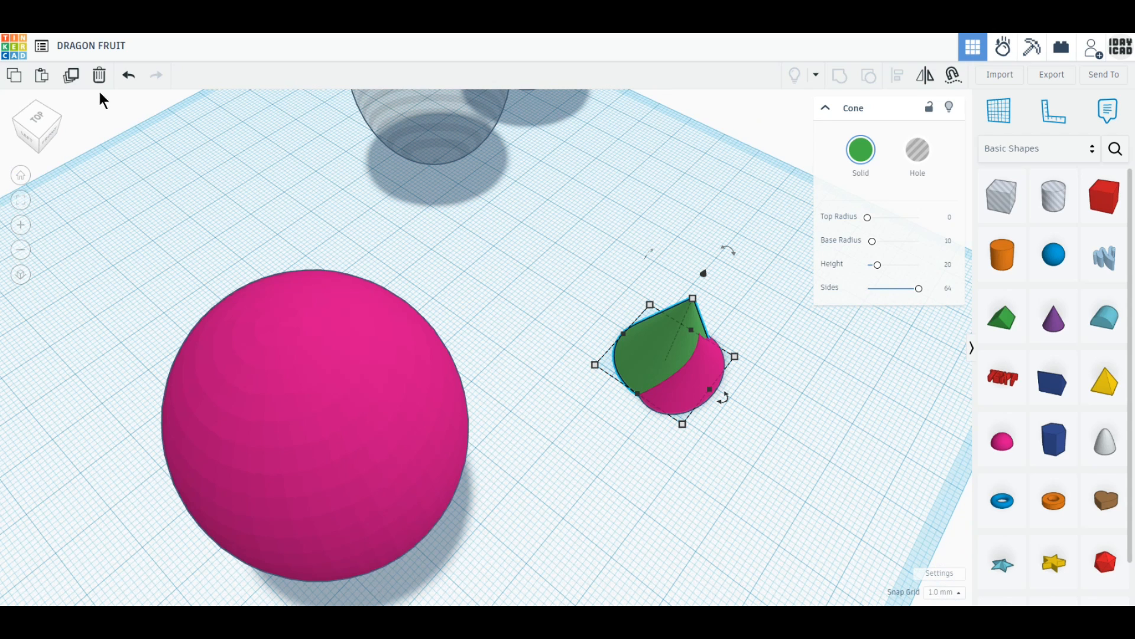
{"action": "left_click", "coordinate": [267, 239]}
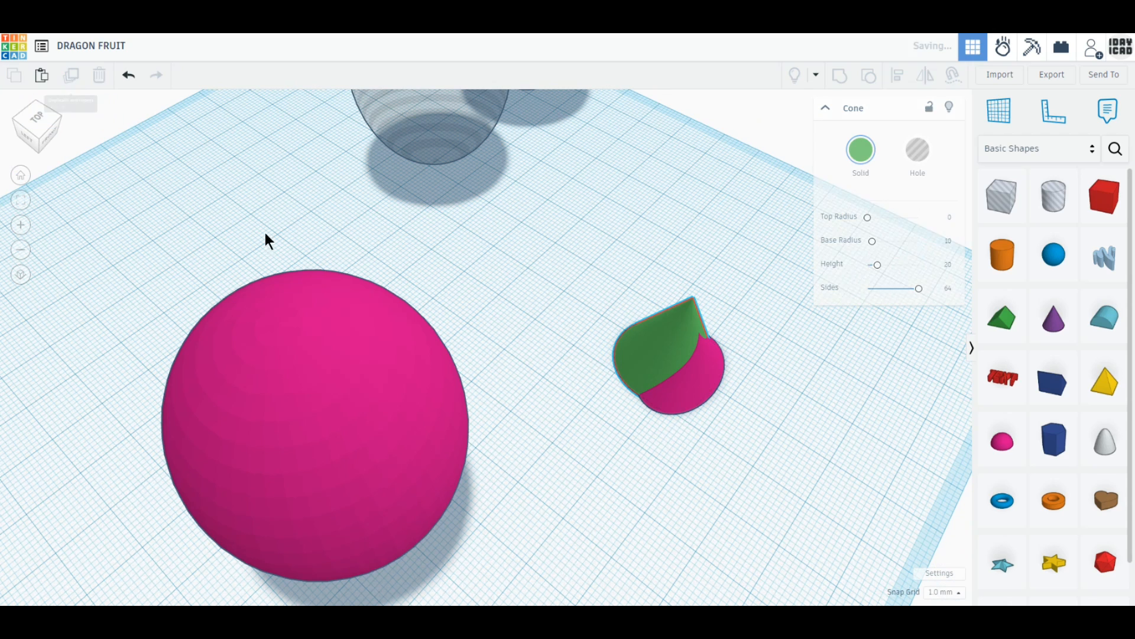
{"action": "left_click", "coordinate": [653, 334]}
{"action": "mouse_move", "coordinate": [645, 349]}
{"action": "left_mouse_down"}
{"action": "mouse_move", "coordinate": [634, 334]}
{"action": "mouse_move", "coordinate": [628, 346]}
{"action": "mouse_move", "coordinate": [647, 366]}
{"action": "left_mouse_up"}
{"action": "left_click", "coordinate": [918, 152]}
- Widen the hole cone's base on both sides, pull its front back to a 19 mm depth and move its back edge forward
{"action": "right_click_drag", "start_coordinate": [646, 364], "coordinate": [686, 491]}
{"action": "scroll", "coordinate": [644, 445], "scroll_direction": "up", "scroll_amount": 1}
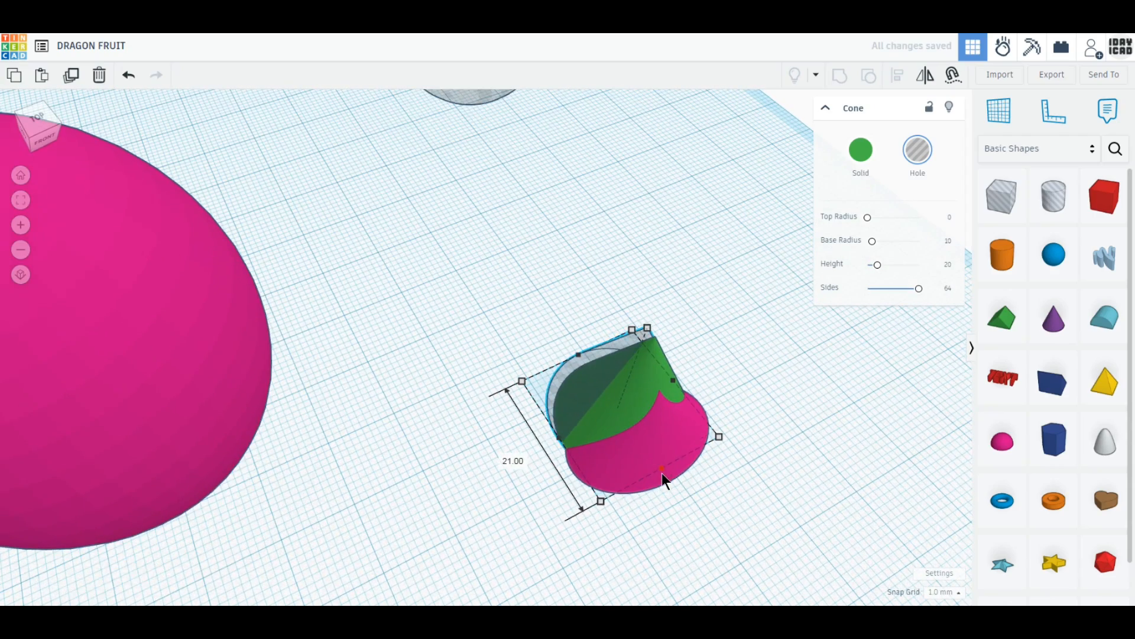
{"action": "mouse_move", "coordinate": [662, 474]}
{"action": "left_mouse_down"}
{"action": "mouse_move", "coordinate": [665, 485]}
{"action": "mouse_move", "coordinate": [659, 470]}
{"action": "left_mouse_up"}
{"action": "left_click_drag", "start_coordinate": [697, 511], "coordinate": [591, 337]}
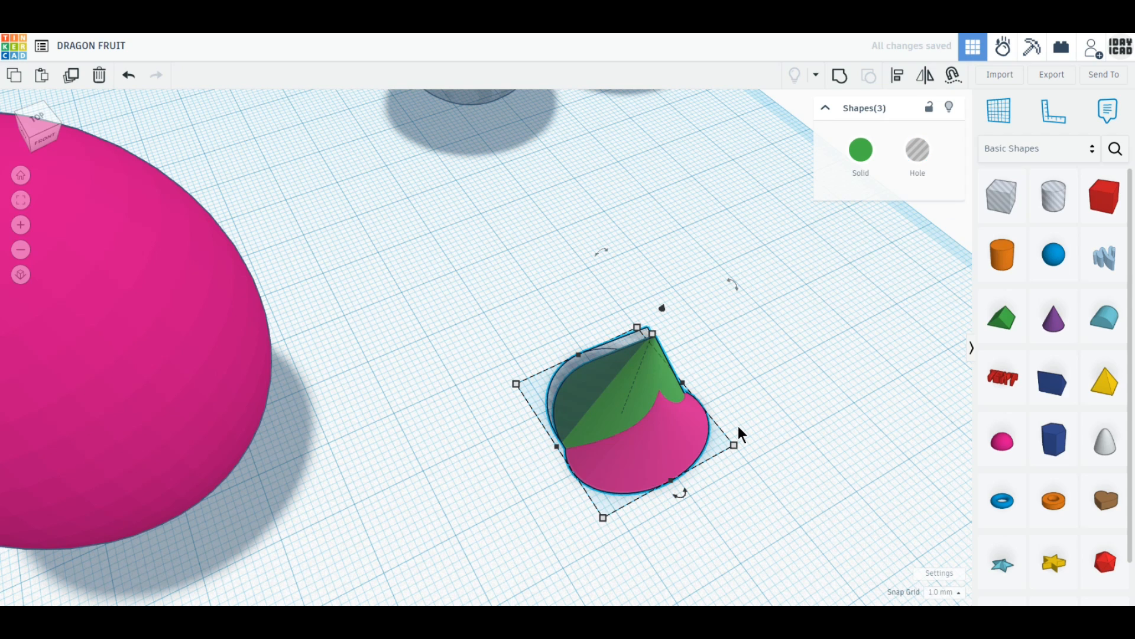
{"action": "left_click", "coordinate": [738, 427]}
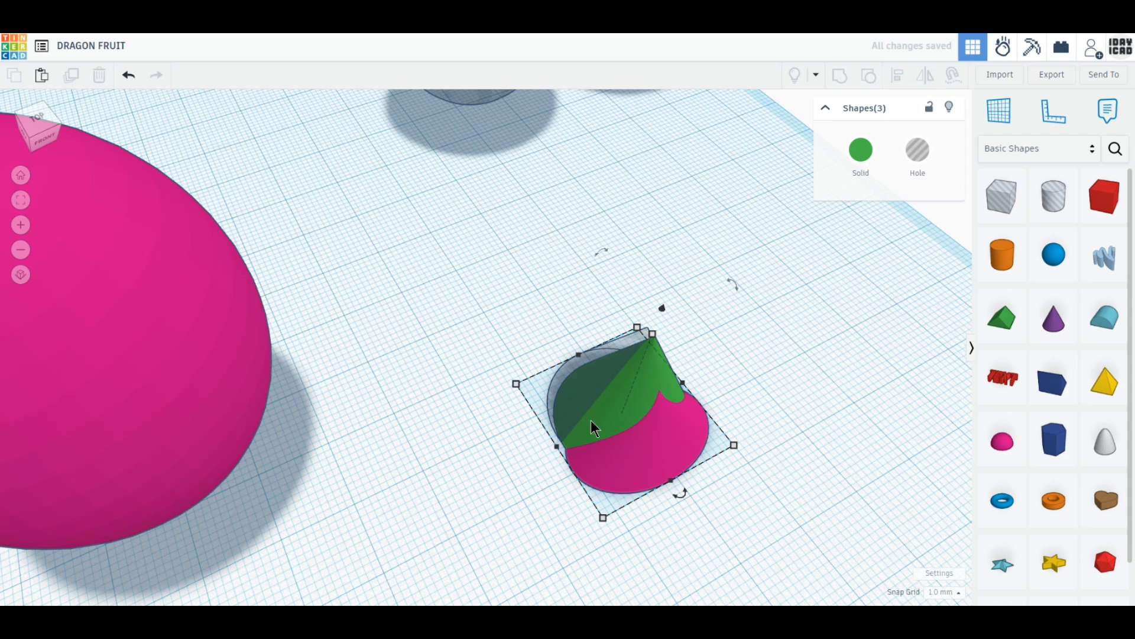
{"action": "left_click", "coordinate": [557, 437]}
{"action": "left_click_drag", "start_coordinate": [557, 442], "coordinate": [550, 442]}
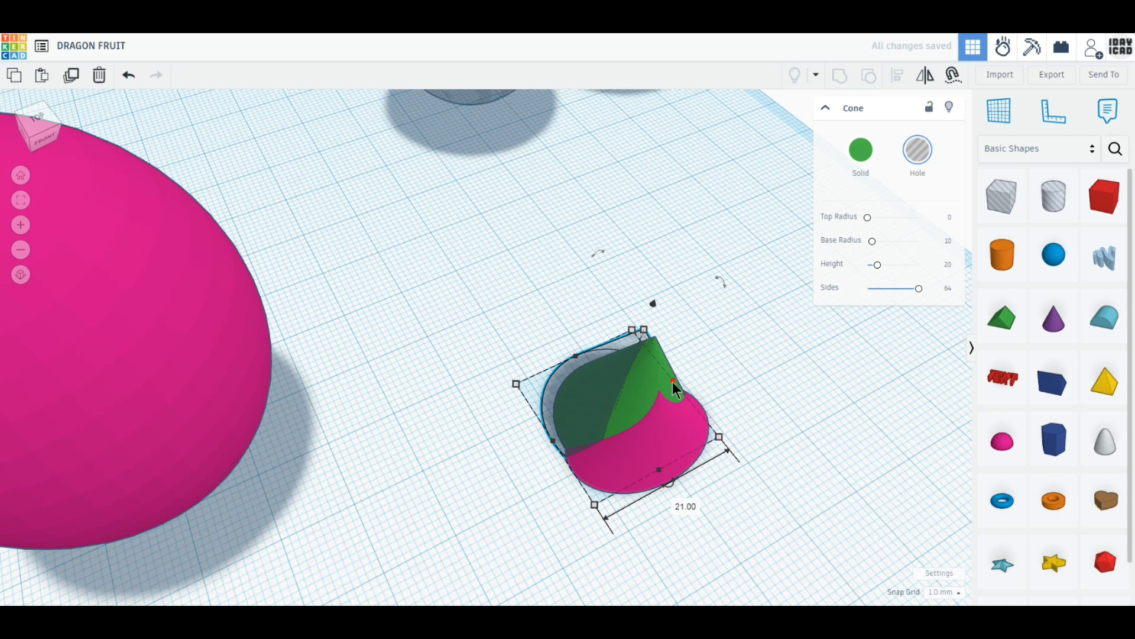
{"action": "left_click_drag", "start_coordinate": [673, 381], "coordinate": [650, 456]}
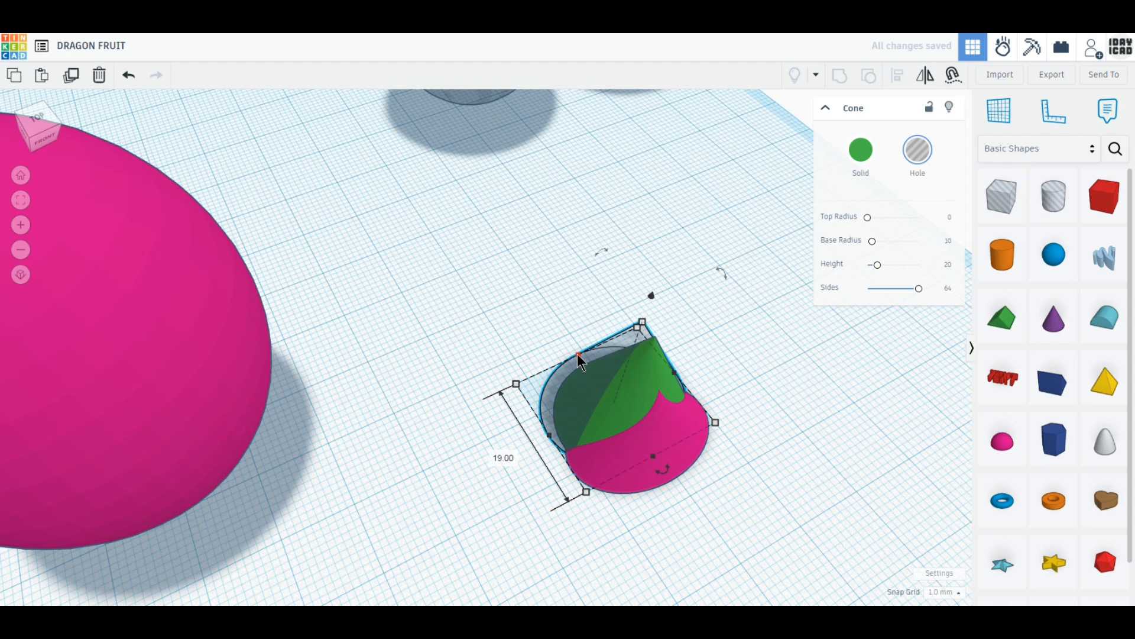
{"action": "left_click_drag", "start_coordinate": [578, 355], "coordinate": [583, 366]}
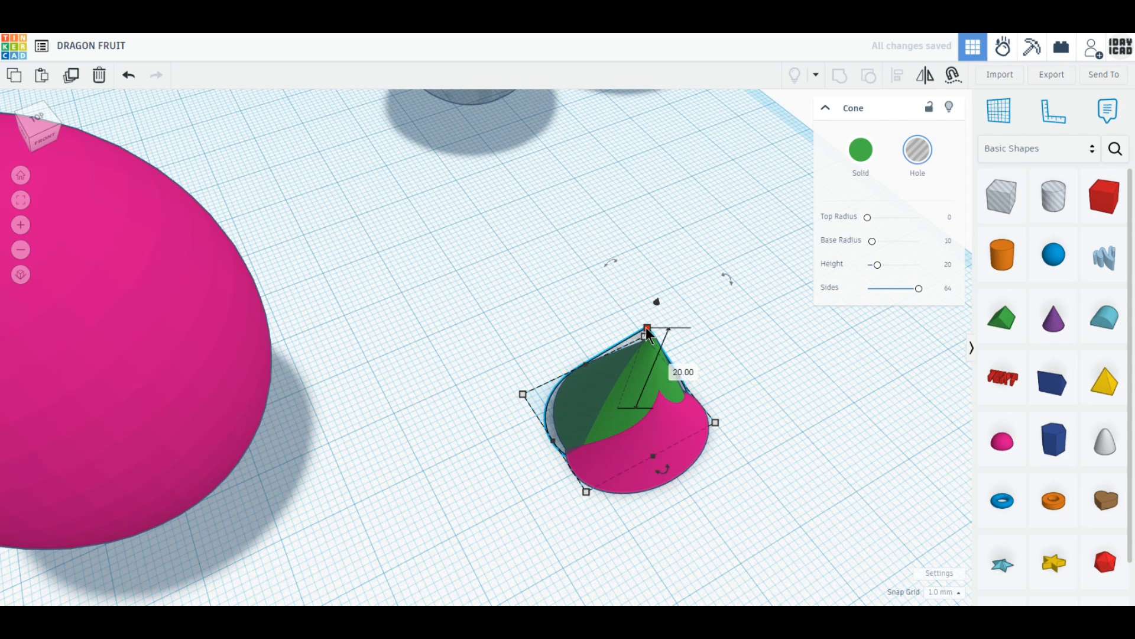
- Group the green cone, magenta cone and hole cone into one scale and give it the Multicolor setting
{"action": "left_click_drag", "start_coordinate": [735, 533], "coordinate": [580, 340]}
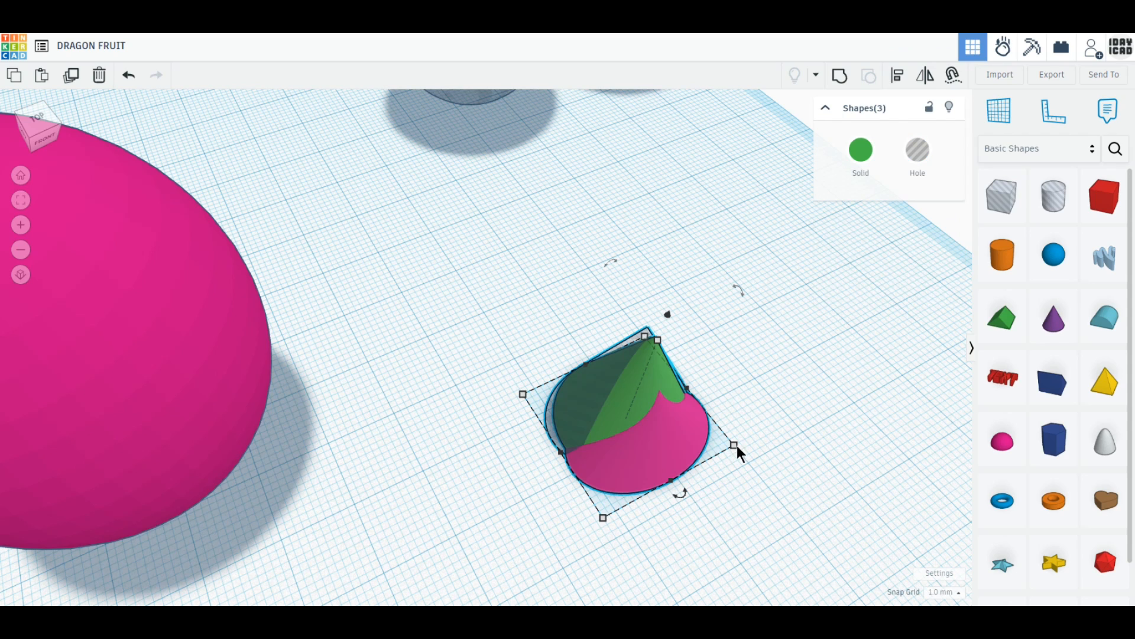
{"action": "left_click", "coordinate": [840, 76]}
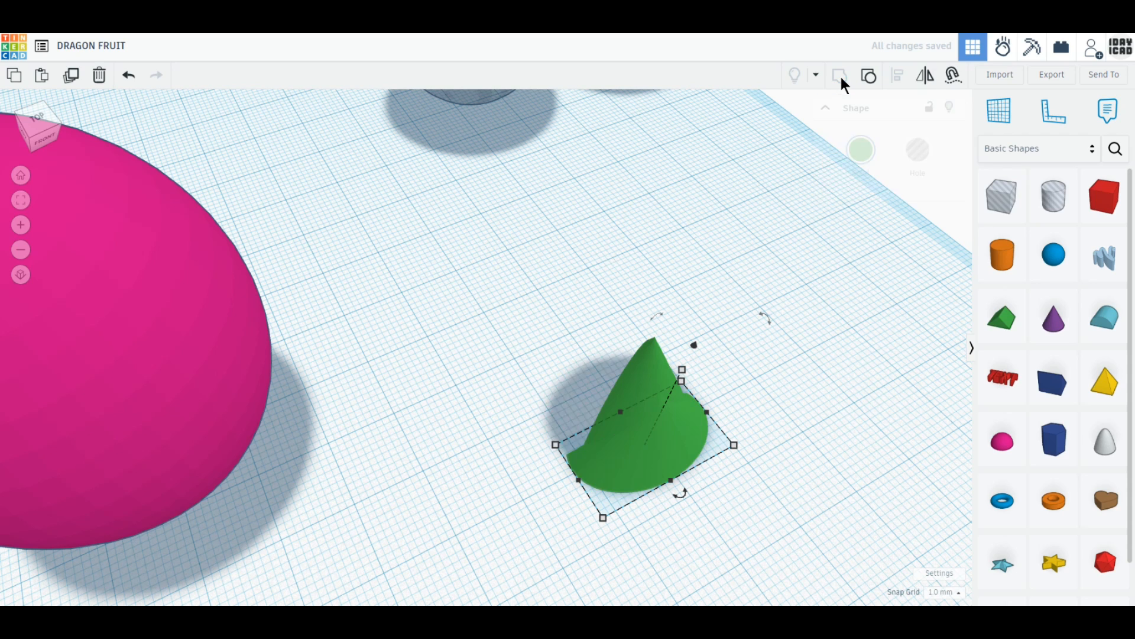
{"action": "left_click", "coordinate": [861, 152]}
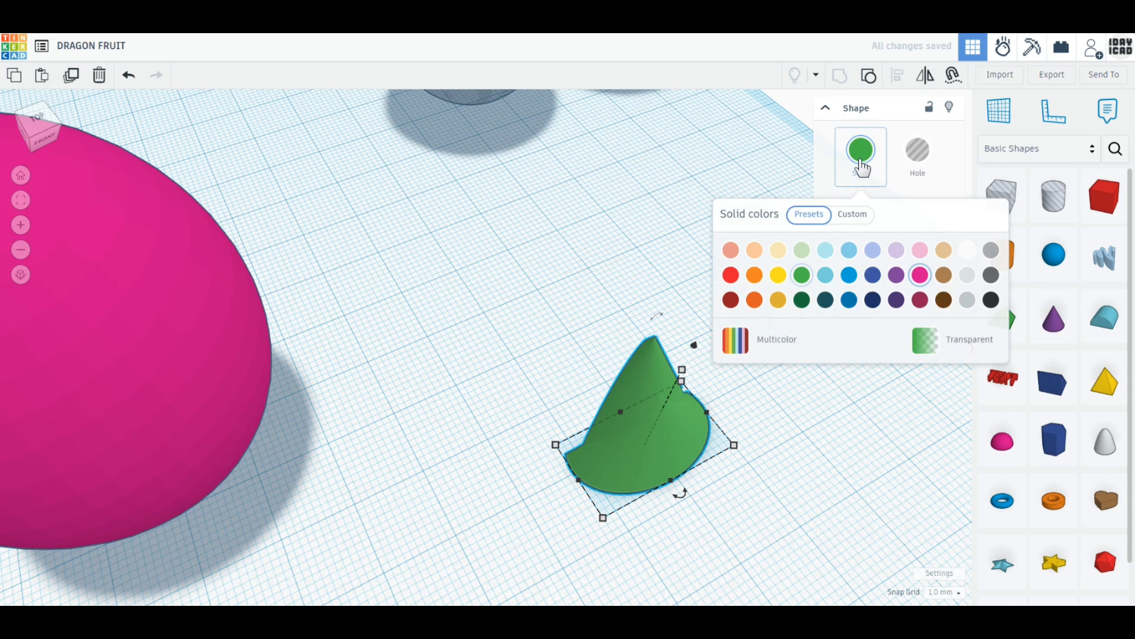
{"action": "left_click", "coordinate": [772, 349]}
{"action": "right_click_drag", "start_coordinate": [562, 527], "coordinate": [932, 475]}
{"action": "right_click_drag", "start_coordinate": [637, 390], "coordinate": [651, 483]}
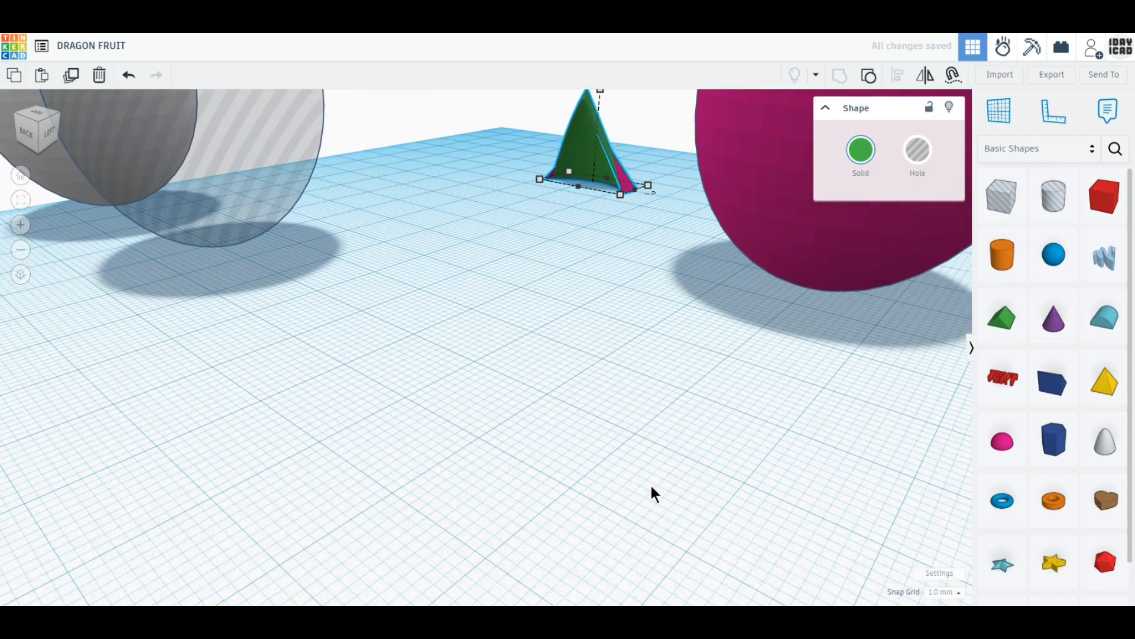
{"action": "middle_click_drag", "start_coordinate": [580, 467], "coordinate": [562, 501]}
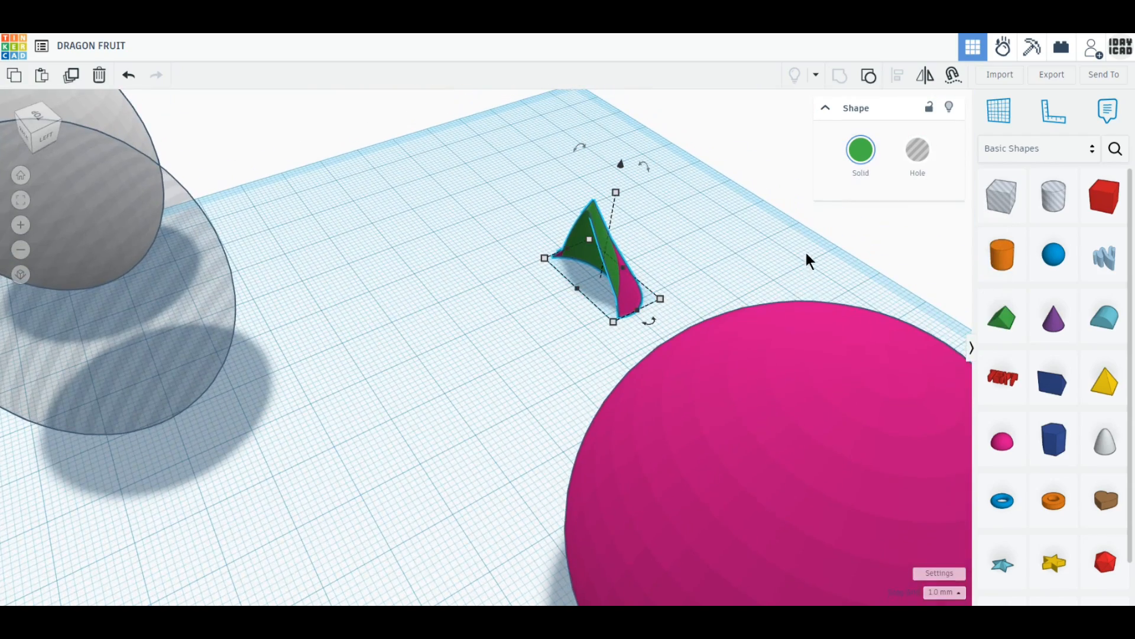
{"action": "right_click_drag", "start_coordinate": [807, 255], "coordinate": [507, 267]}
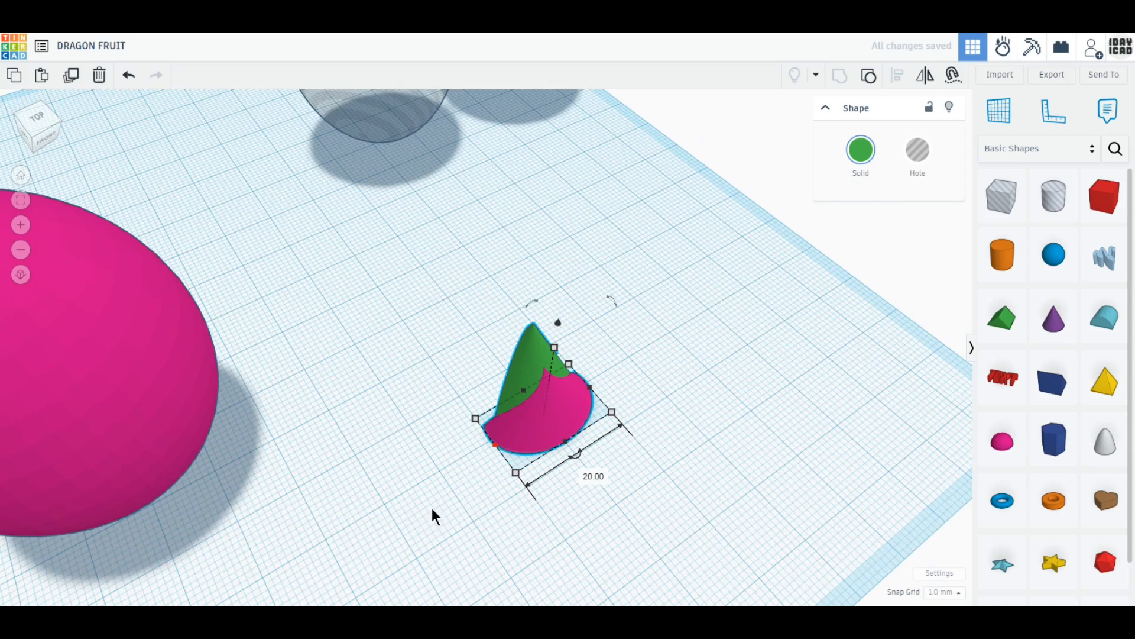
- Duplicate the scale in orthographic view, move the copy closer to the magenta body and tilt it 67.5° outward
{"action": "middle_click_drag", "start_coordinate": [430, 505], "coordinate": [604, 447]}
{"action": "scroll", "coordinate": [605, 447], "scroll_direction": "down", "scroll_amount": 1}
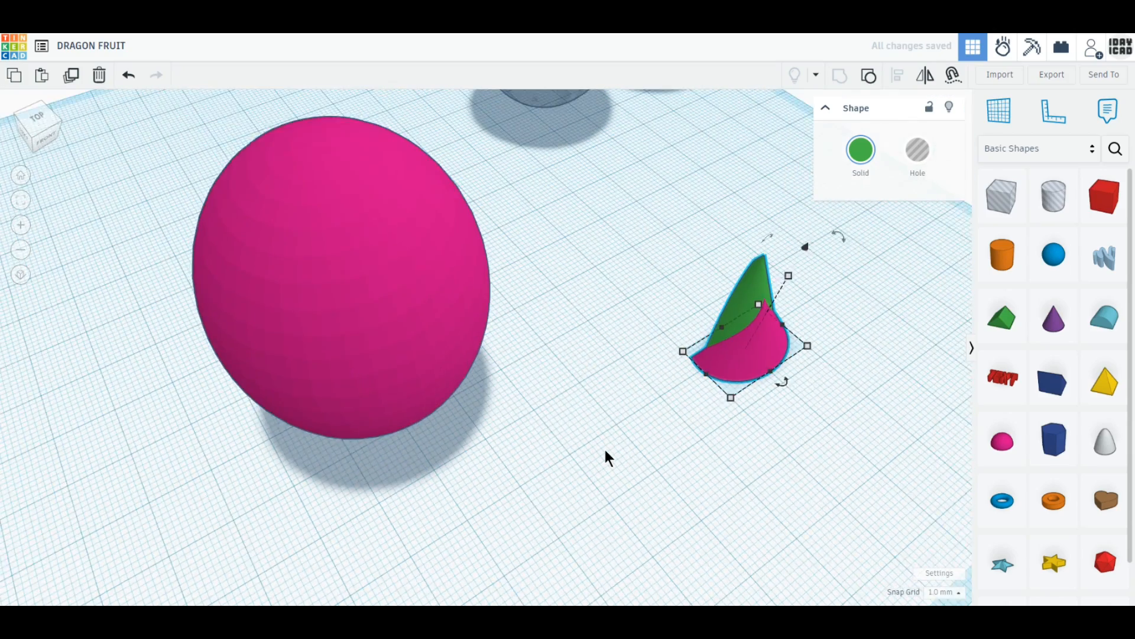
{"action": "scroll", "coordinate": [604, 447], "scroll_direction": "down", "scroll_amount": 3}
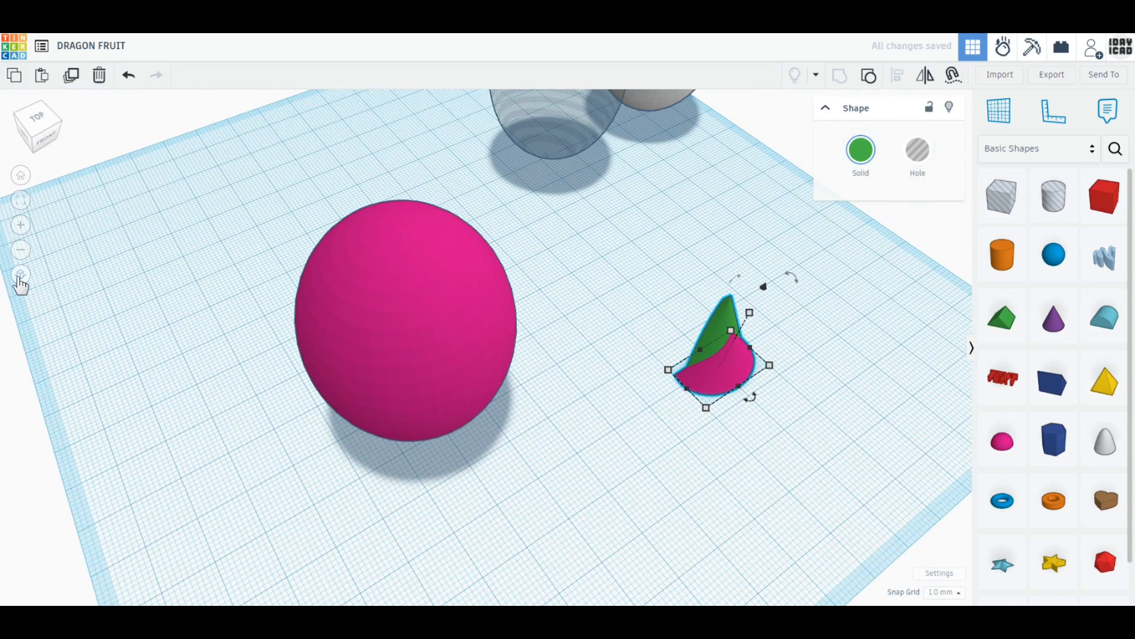
{"action": "left_click", "coordinate": [20, 280]}
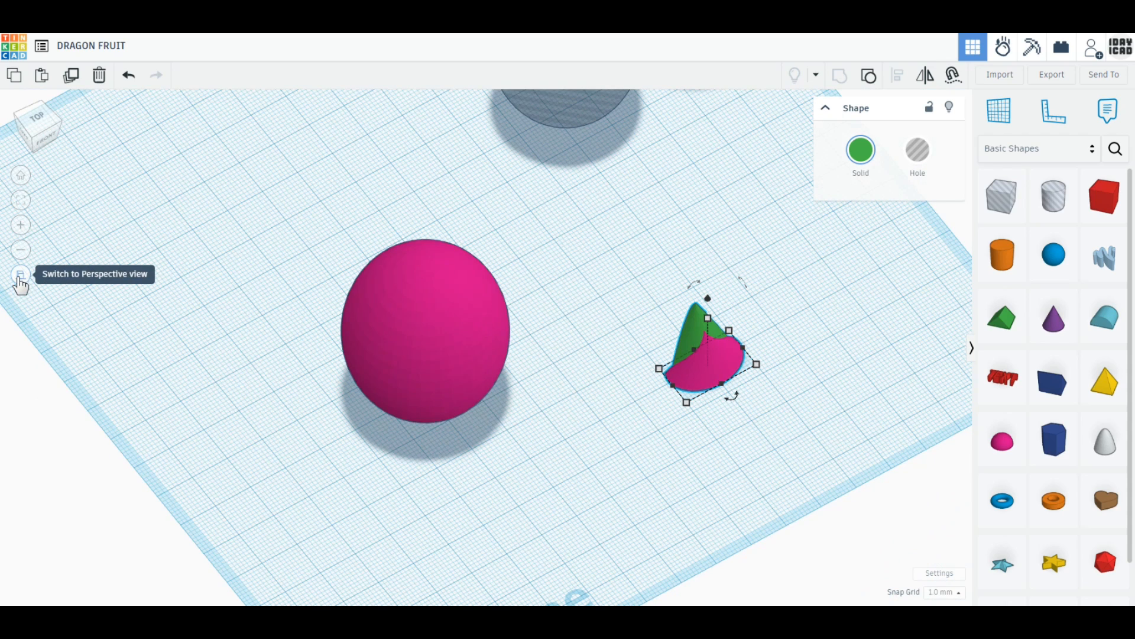
{"action": "left_click", "coordinate": [72, 83]}
{"action": "left_click_drag", "start_coordinate": [723, 370], "coordinate": [601, 430]}
{"action": "right_click_drag", "start_coordinate": [617, 482], "coordinate": [644, 462]}
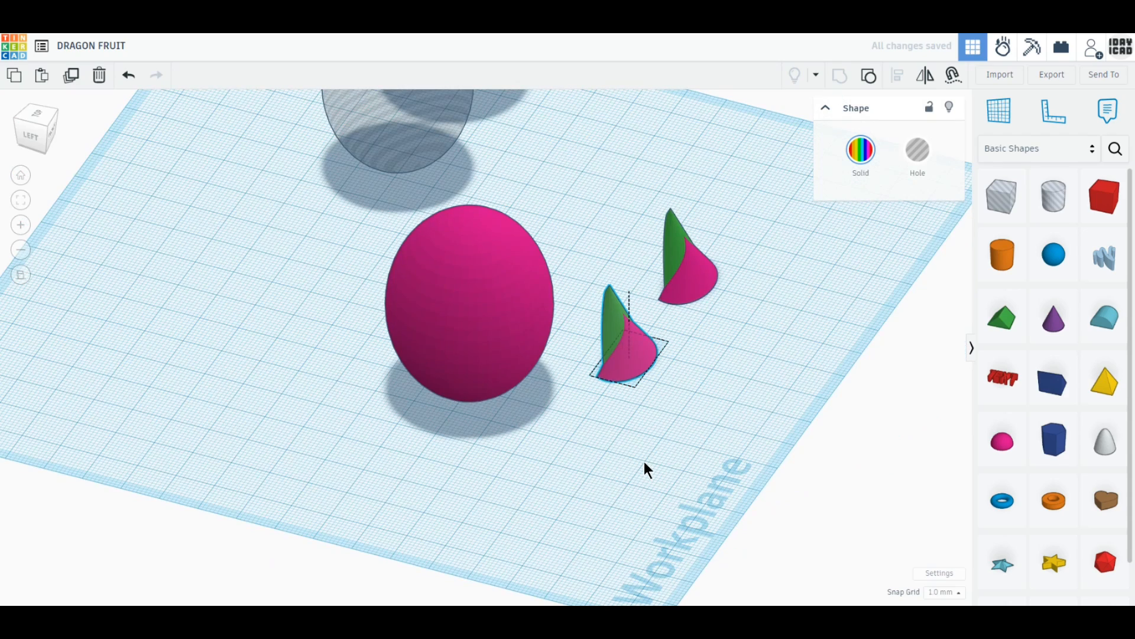
{"action": "mouse_move", "coordinate": [658, 260]}
{"action": "left_click_drag", "start_coordinate": [658, 260], "coordinate": [678, 293]}
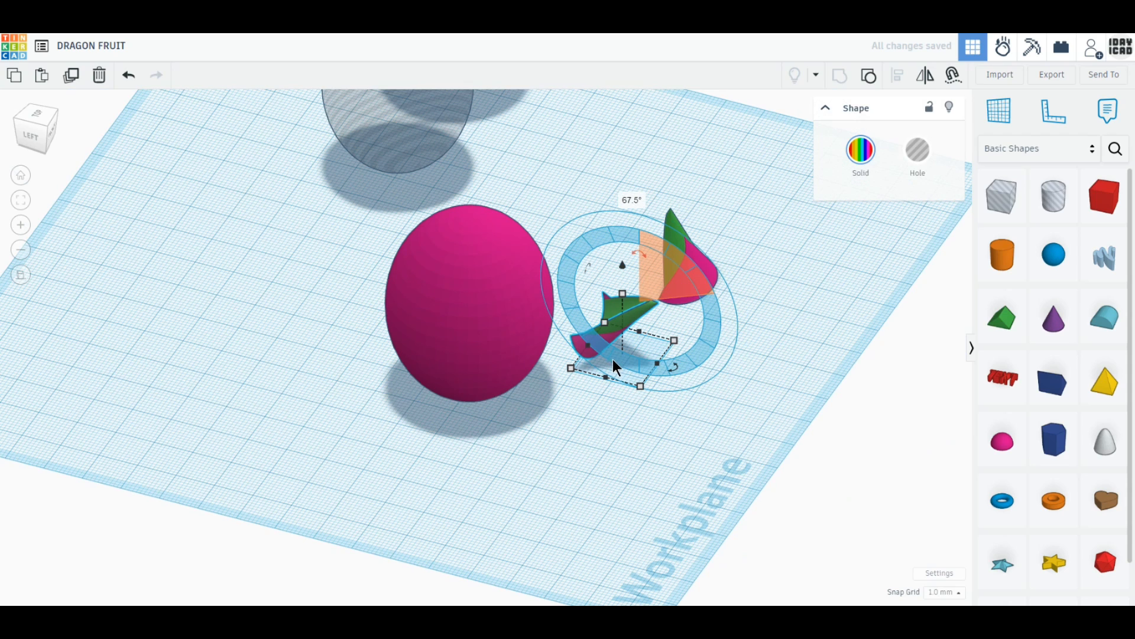
- Resize the tilted scale to 16 mm deep, 18 mm wide and 16 mm high
{"action": "mouse_move", "coordinate": [656, 363]}
{"action": "type", "text": "16"}
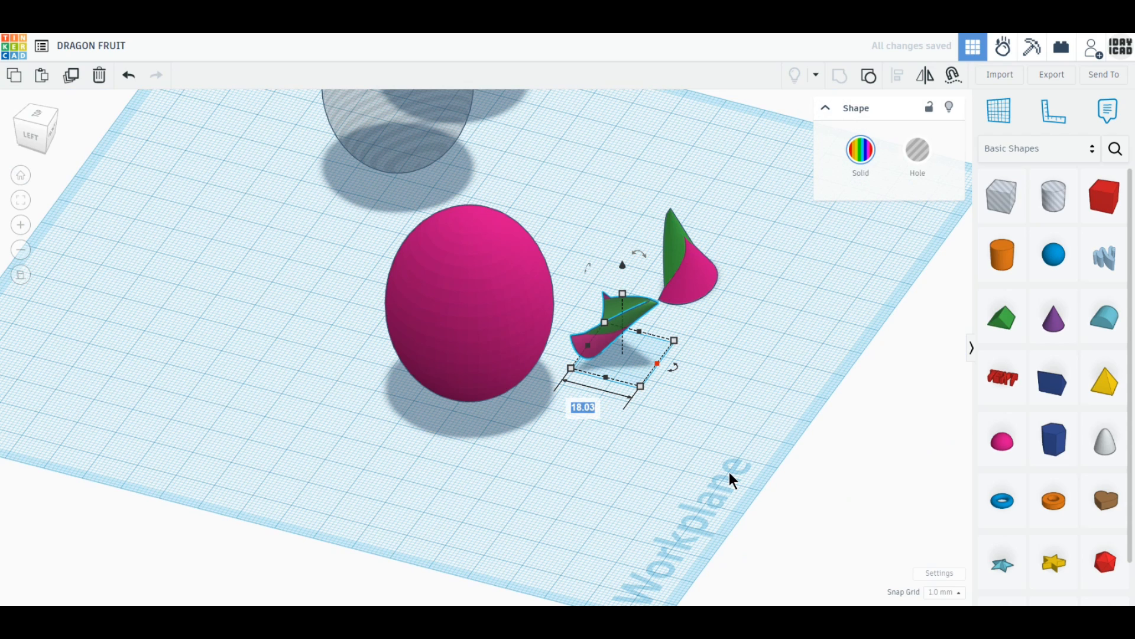
{"action": "key", "text": "Return"}
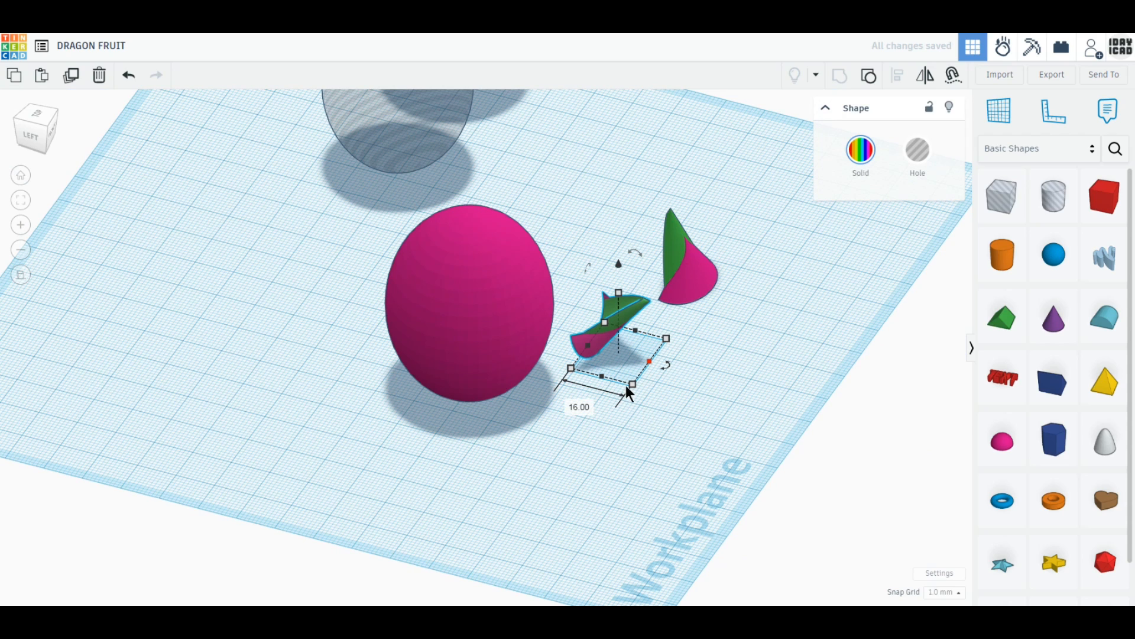
{"action": "mouse_move", "coordinate": [630, 385]}
{"action": "key", "text": "Tab"}
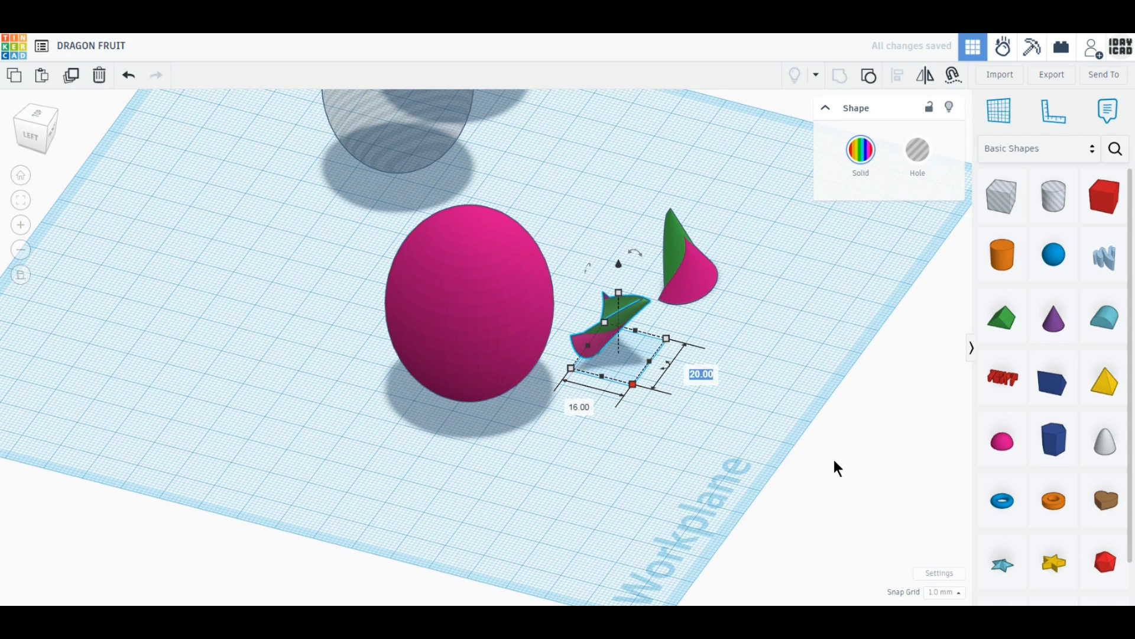
{"action": "type", "text": "18"}
{"action": "key", "text": "Return"}
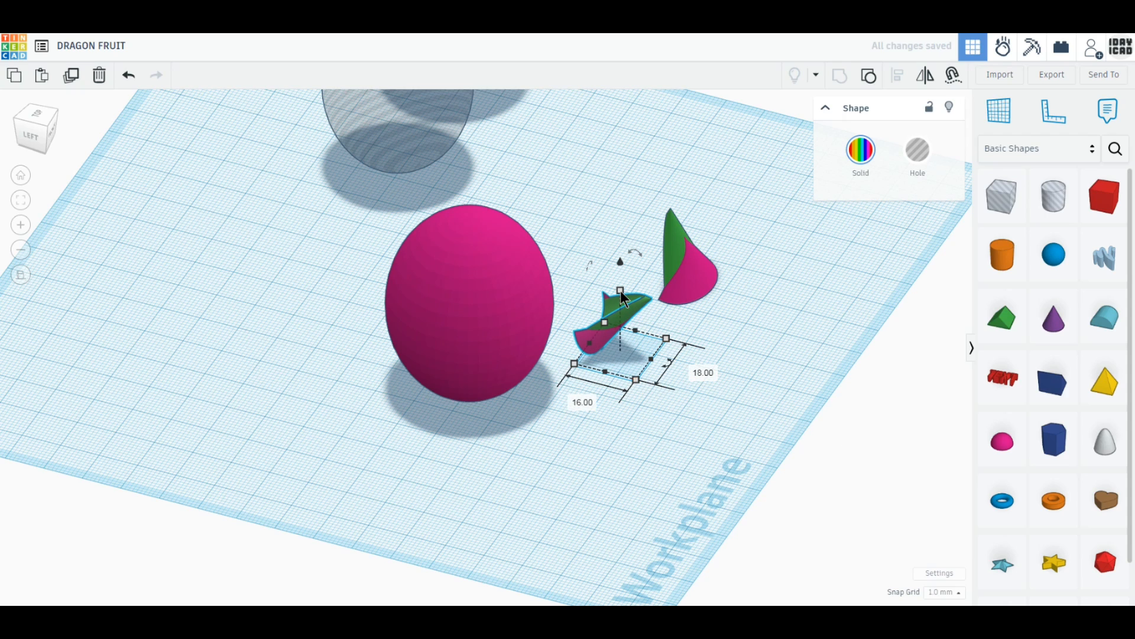
{"action": "key", "text": "Tab"}
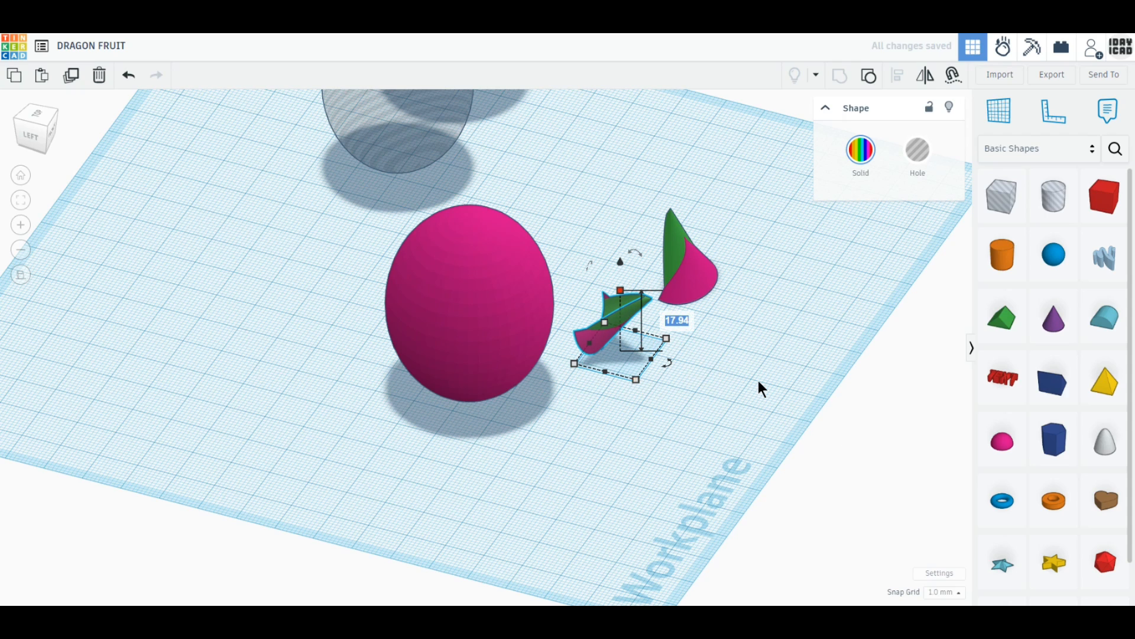
{"action": "type", "text": "16"}
{"action": "key", "text": "Return"}
- Lower the tilted scale 0.72 mm onto the workplane and move it against the front center of the magenta body
{"action": "right_click_drag", "start_coordinate": [659, 459], "coordinate": [609, 317]}
{"action": "left_click_drag", "start_coordinate": [609, 317], "coordinate": [610, 320]}
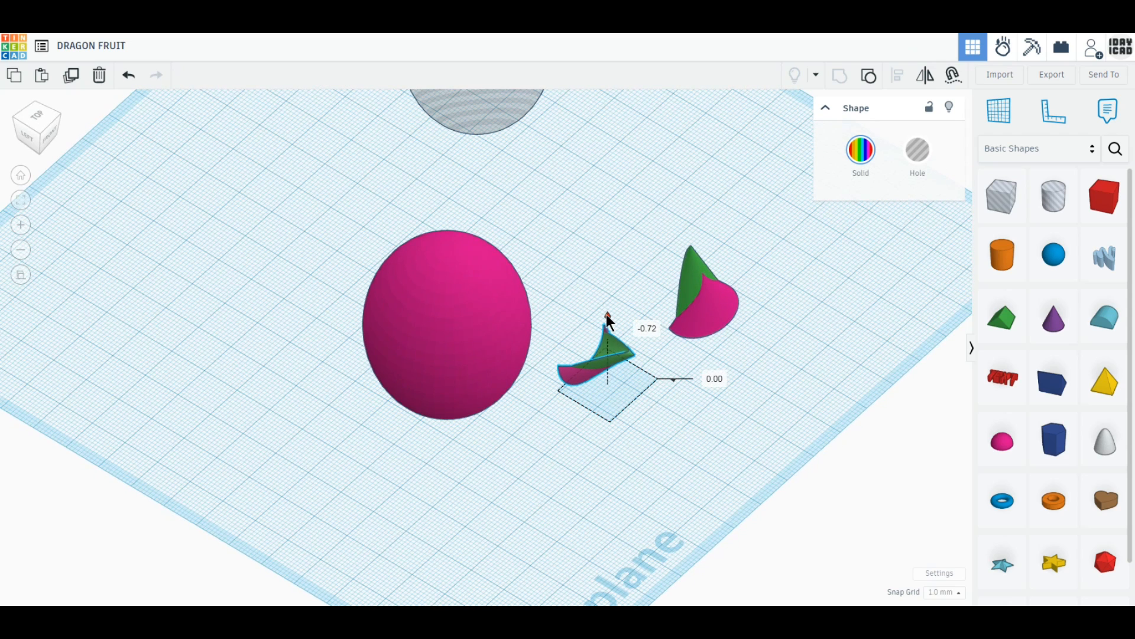
{"action": "left_click", "coordinate": [49, 126]}
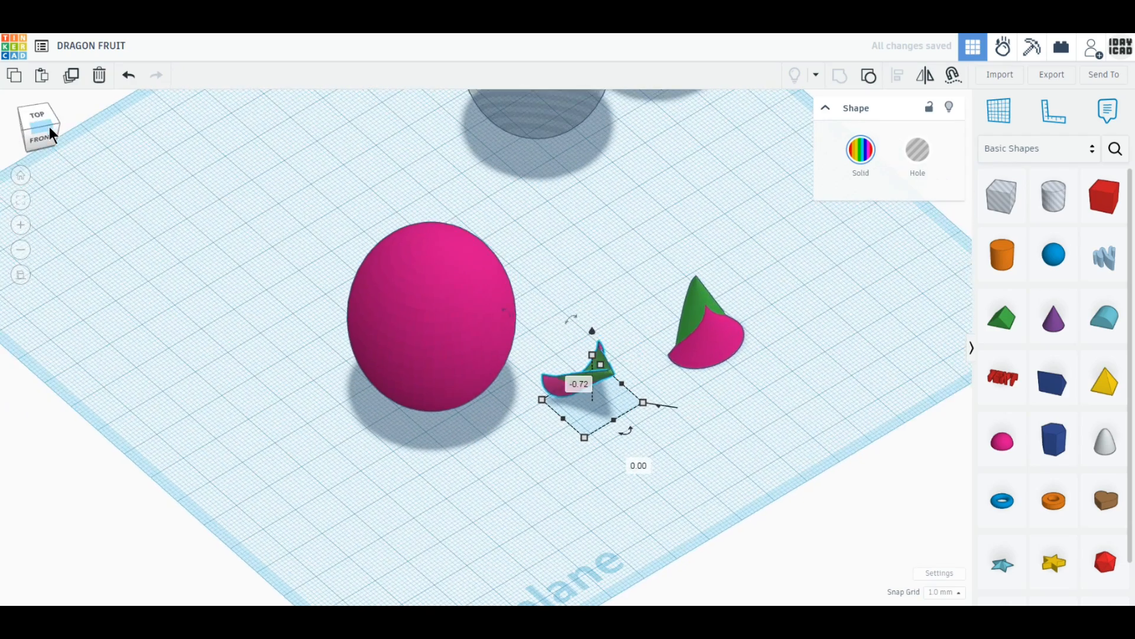
{"action": "left_click", "coordinate": [58, 171]}
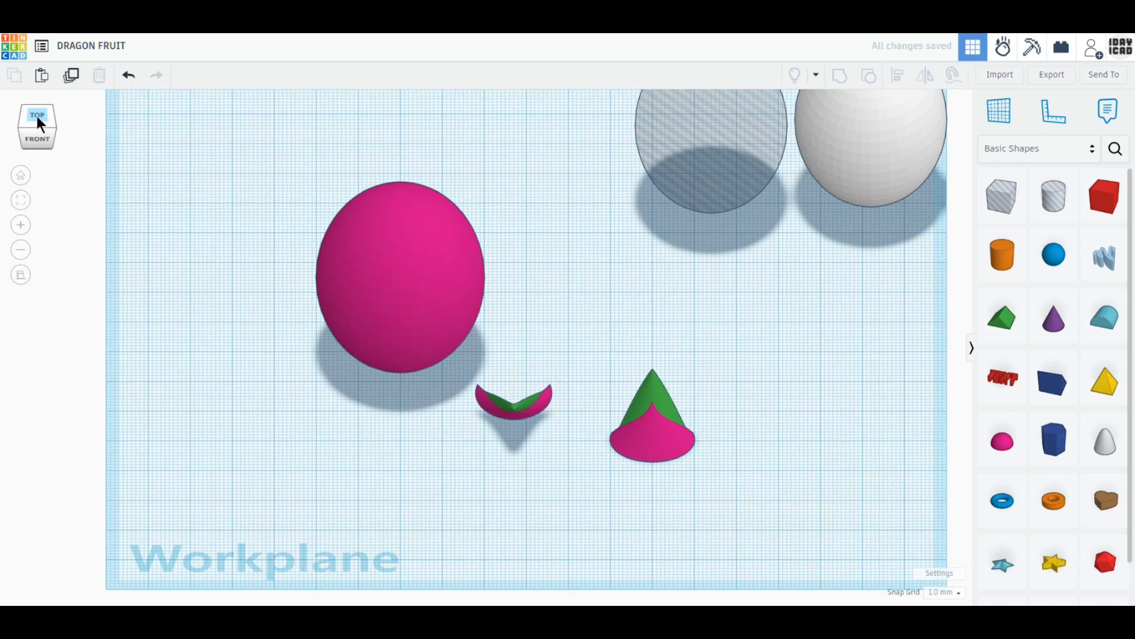
{"action": "left_click", "coordinate": [37, 116]}
{"action": "left_click_drag", "start_coordinate": [506, 465], "coordinate": [403, 448]}
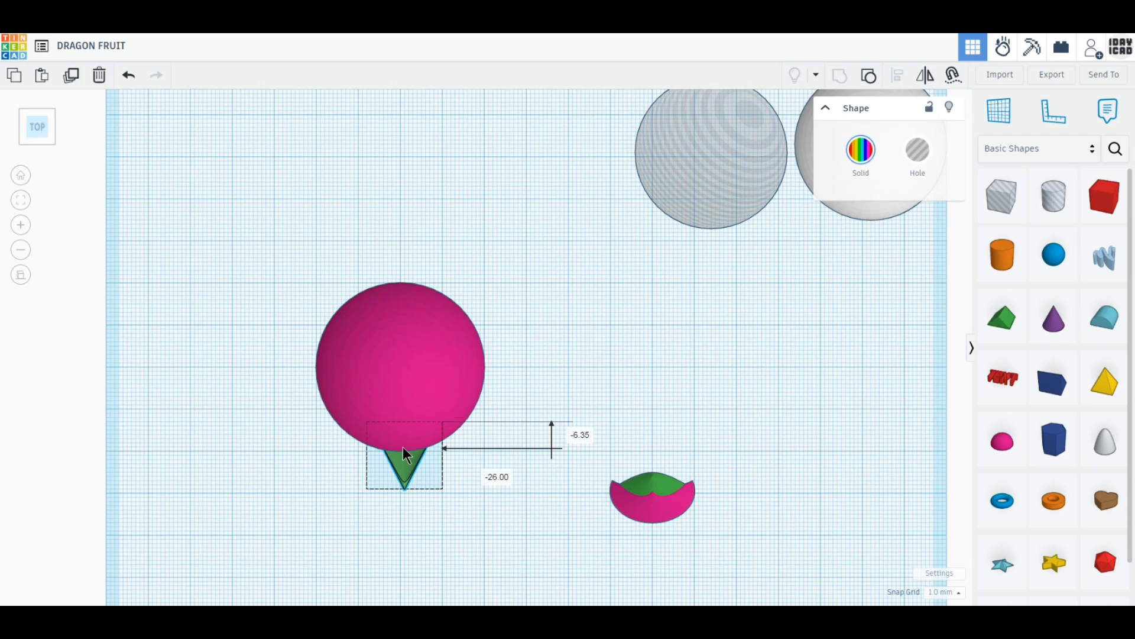
- Tilt the scale at the body's base further outward until its tip points almost horizontally forward
{"action": "right_click_drag", "start_coordinate": [403, 446], "coordinate": [558, 379]}
{"action": "right_click_drag", "start_coordinate": [455, 413], "coordinate": [455, 435]}
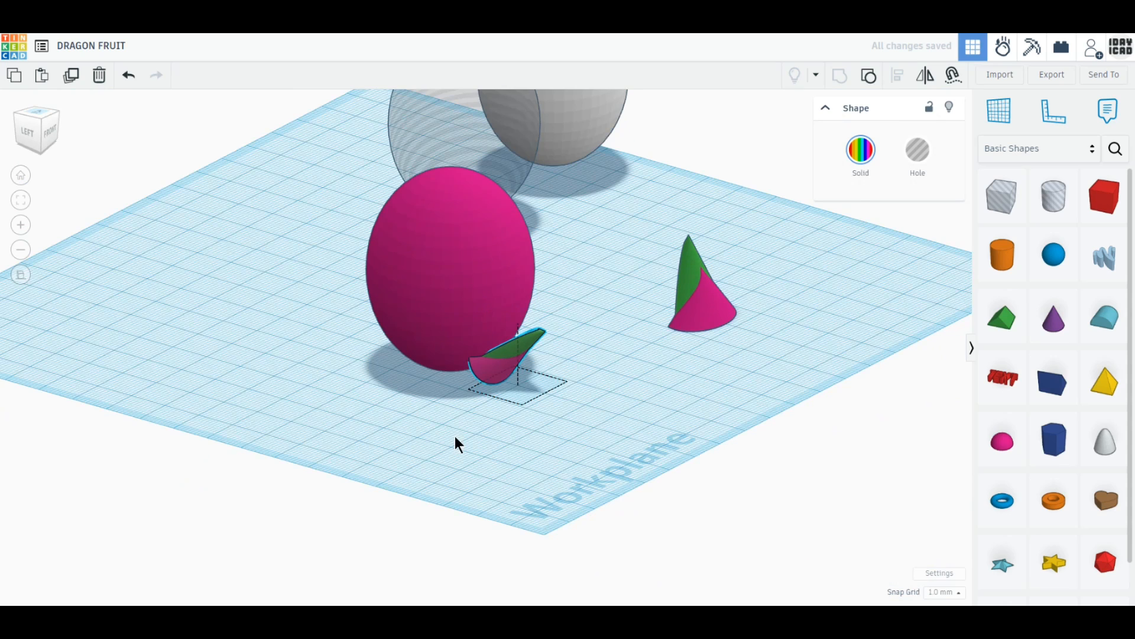
{"action": "left_click_drag", "start_coordinate": [552, 303], "coordinate": [518, 361]}
{"action": "left_click", "coordinate": [672, 452]}
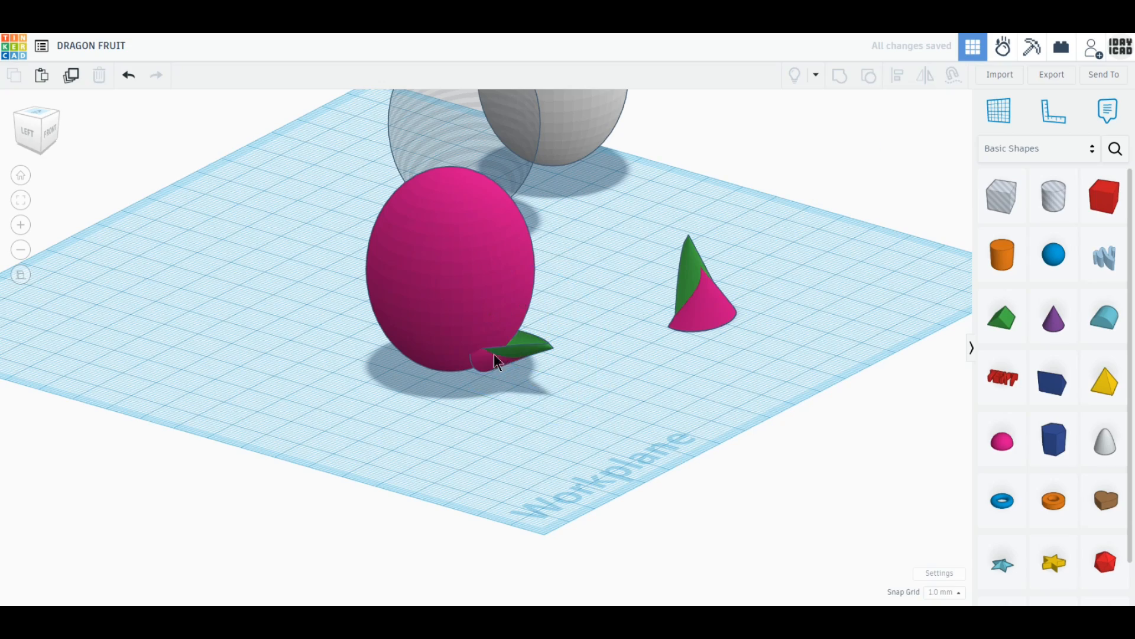
{"action": "left_click", "coordinate": [509, 352]}
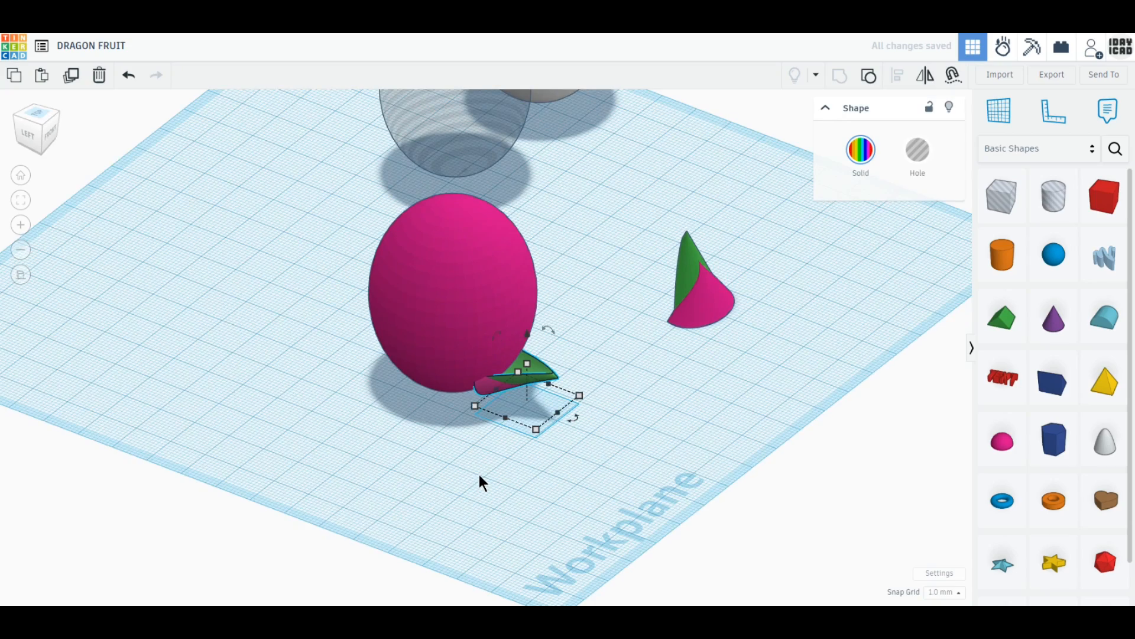
- Set the depth of the scale at the base of the magenta body to 17 mm
{"action": "scroll", "coordinate": [530, 441], "scroll_direction": "up", "scroll_amount": 5}
{"action": "scroll", "coordinate": [539, 428], "scroll_direction": "up", "scroll_amount": 2}
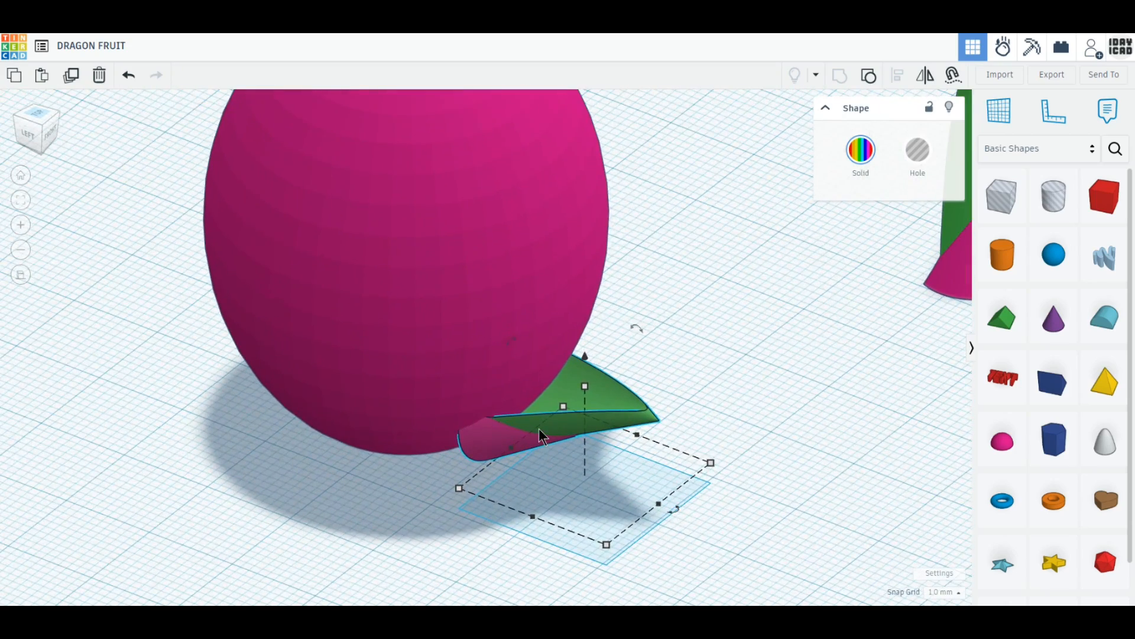
{"action": "scroll", "coordinate": [538, 429], "scroll_direction": "down", "scroll_amount": 2}
{"action": "mouse_move", "coordinate": [584, 508]}
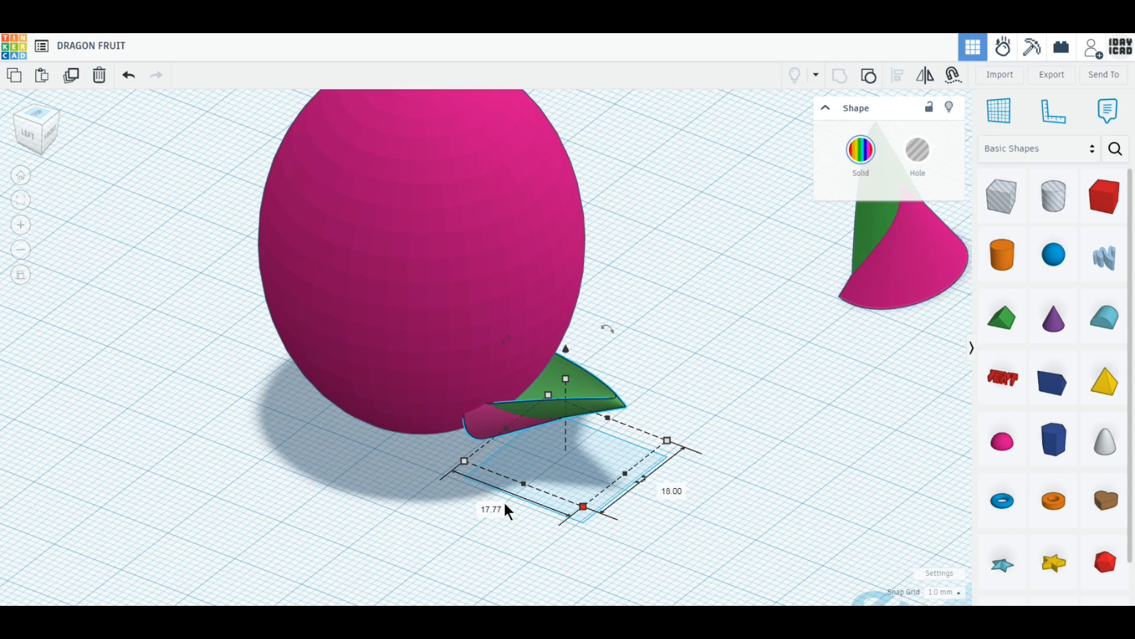
{"action": "type", "text": "17"}
{"action": "key", "text": "Return"}
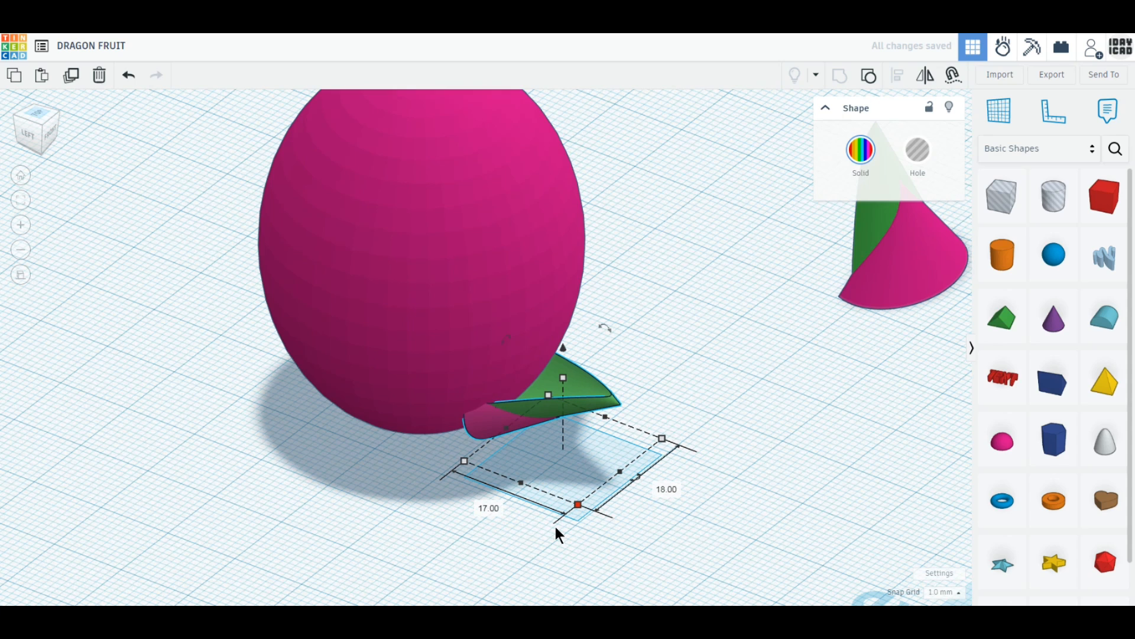
- Sink the base scale 4.63 mm into the magenta body and place a half-turned copy 33 mm away on the body's opposite side
{"action": "left_click_drag", "start_coordinate": [565, 380], "coordinate": [509, 396]}
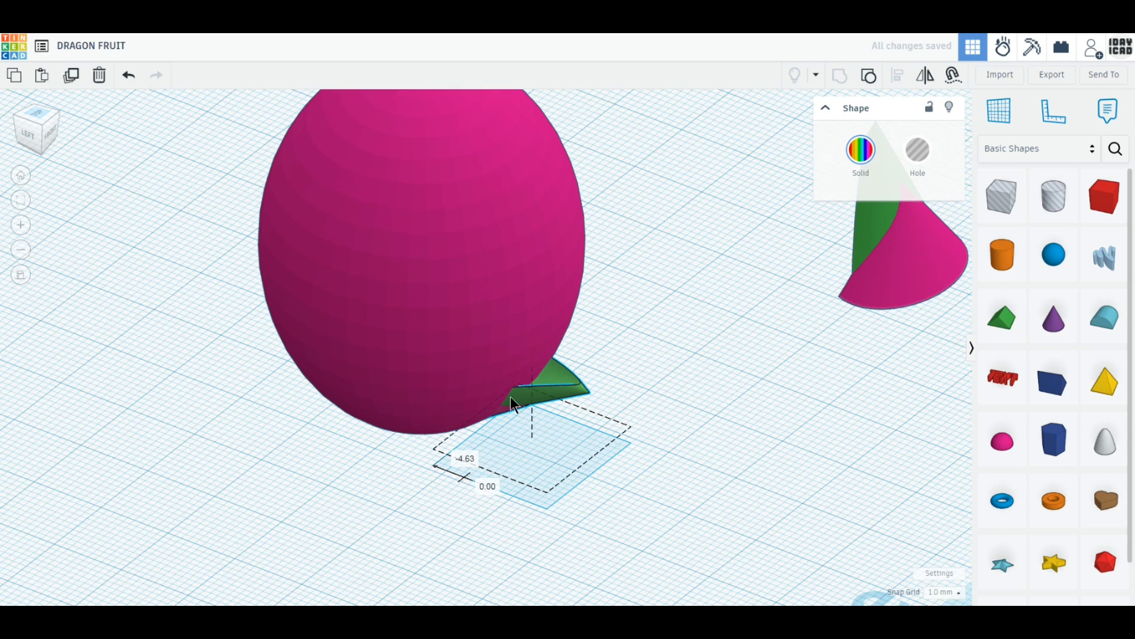
{"action": "right_click_drag", "start_coordinate": [619, 491], "coordinate": [361, 374]}
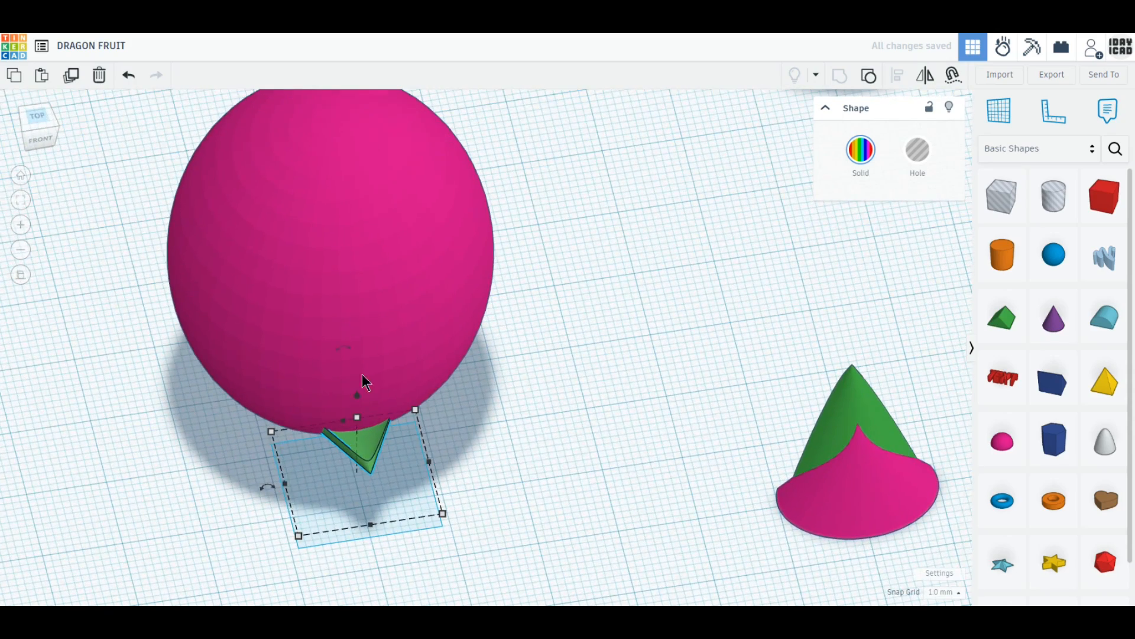
{"action": "left_click", "coordinate": [36, 116]}
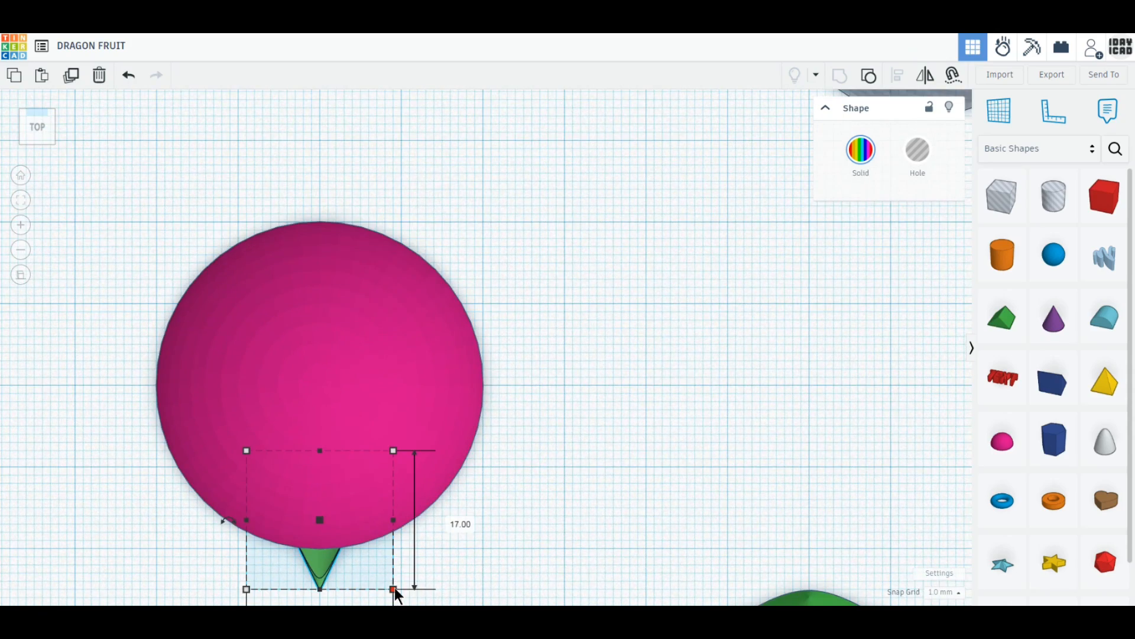
{"action": "middle_click_drag", "start_coordinate": [509, 547], "coordinate": [614, 502]}
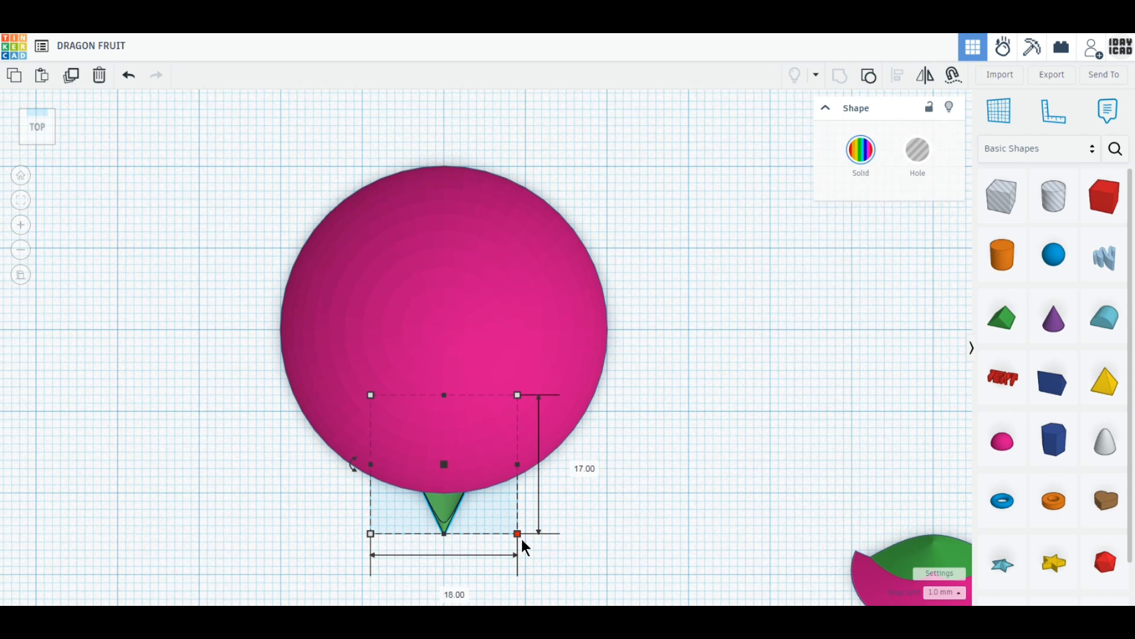
{"action": "left_click", "coordinate": [71, 77]}
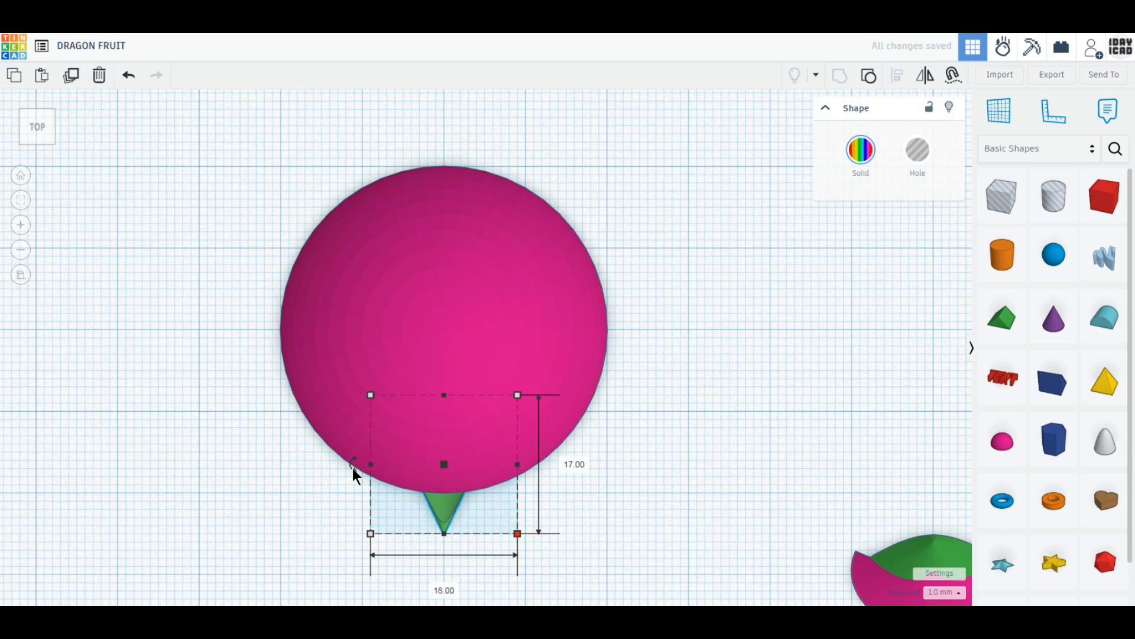
{"action": "left_click_drag", "start_coordinate": [353, 468], "coordinate": [555, 467]}
{"action": "left_click_drag", "start_coordinate": [488, 524], "coordinate": [488, 255]}
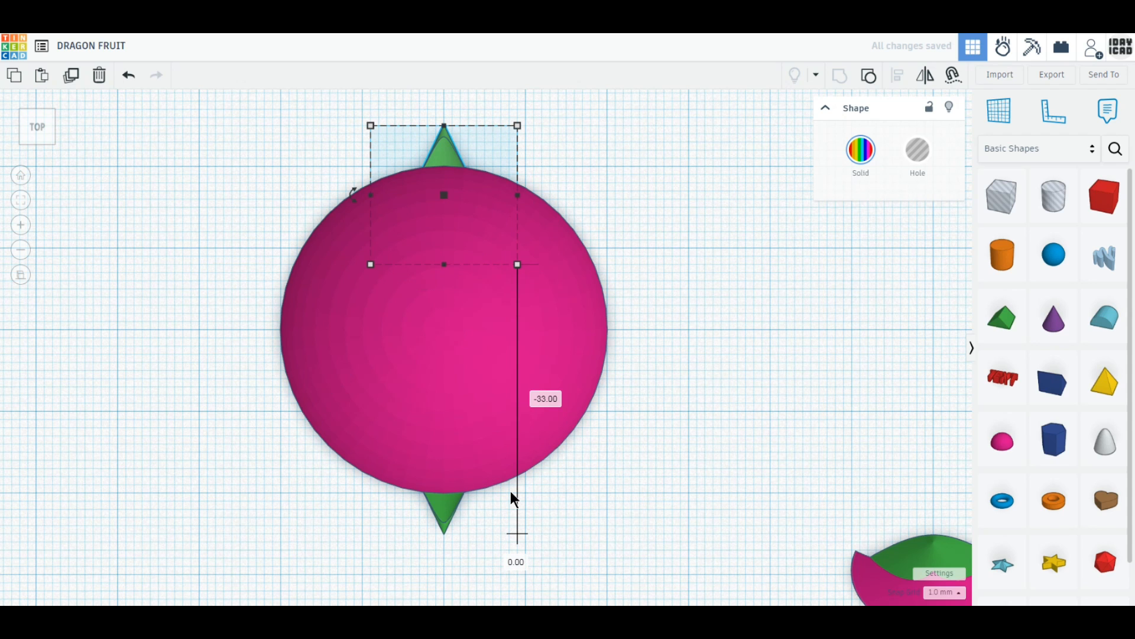
{"action": "scroll", "coordinate": [513, 494], "scroll_direction": "down", "scroll_amount": 2}
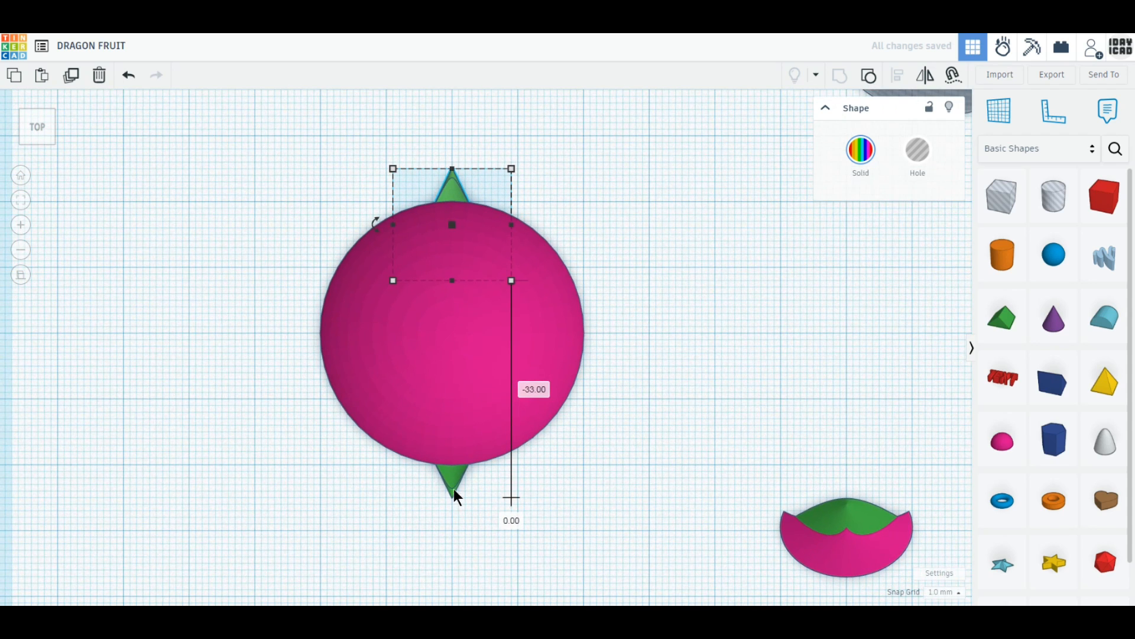
- Duplicate the two opposite base scales together and rotate the copied pair 90° around the body
{"action": "left_click", "coordinate": [453, 488]}
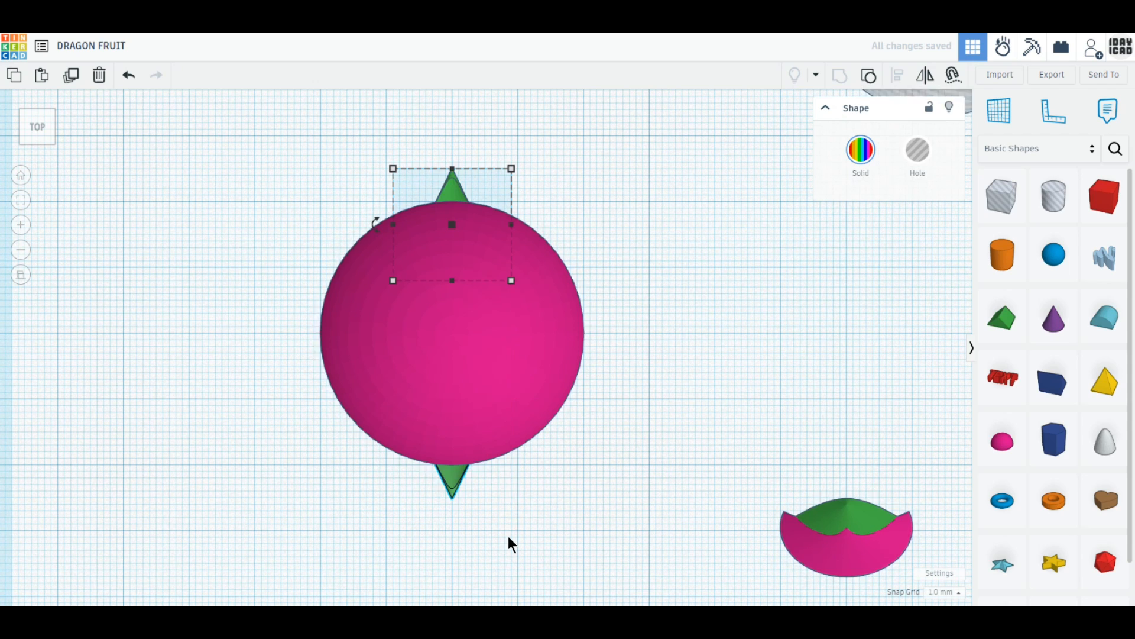
{"action": "left_click", "coordinate": [452, 191], "text": "shift"}
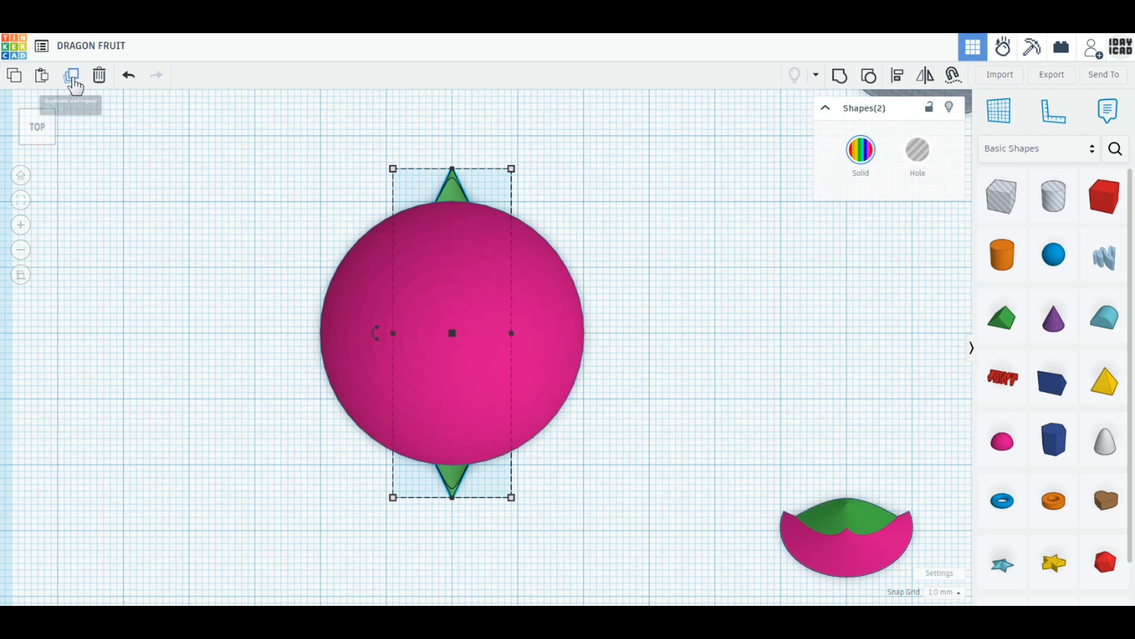
{"action": "left_click", "coordinate": [73, 78]}
{"action": "left_click_drag", "start_coordinate": [374, 342], "coordinate": [465, 390]}
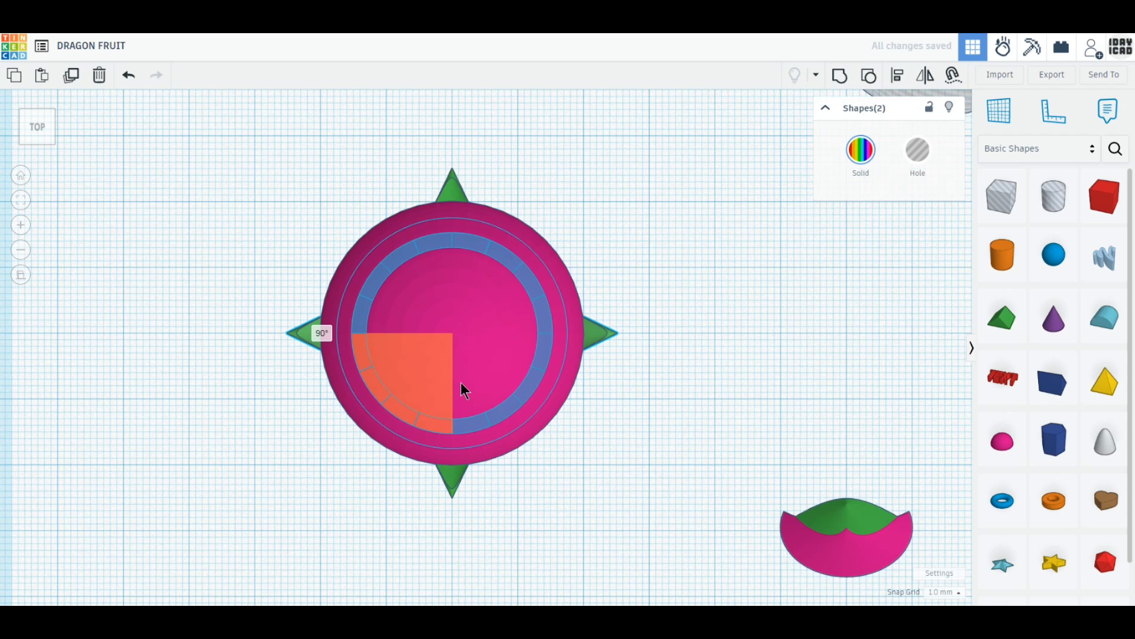
- Rotate the magenta body together with its four base scales by 45° about the vertical axis
{"action": "left_click_drag", "start_coordinate": [609, 500], "coordinate": [291, 142]}
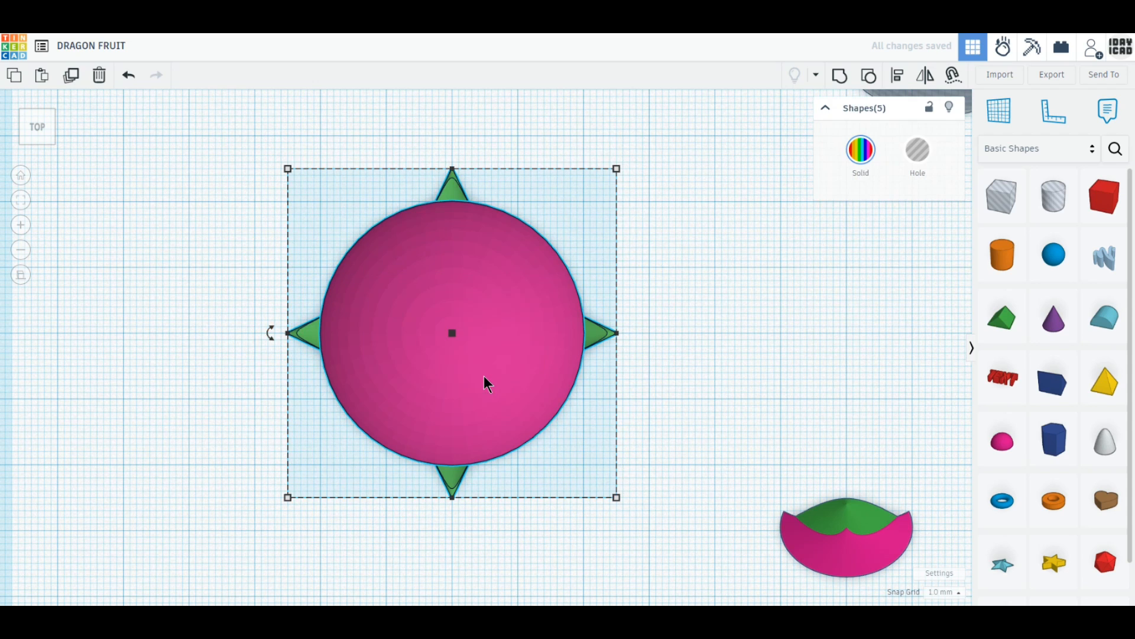
{"action": "left_click_drag", "start_coordinate": [271, 332], "coordinate": [363, 260]}
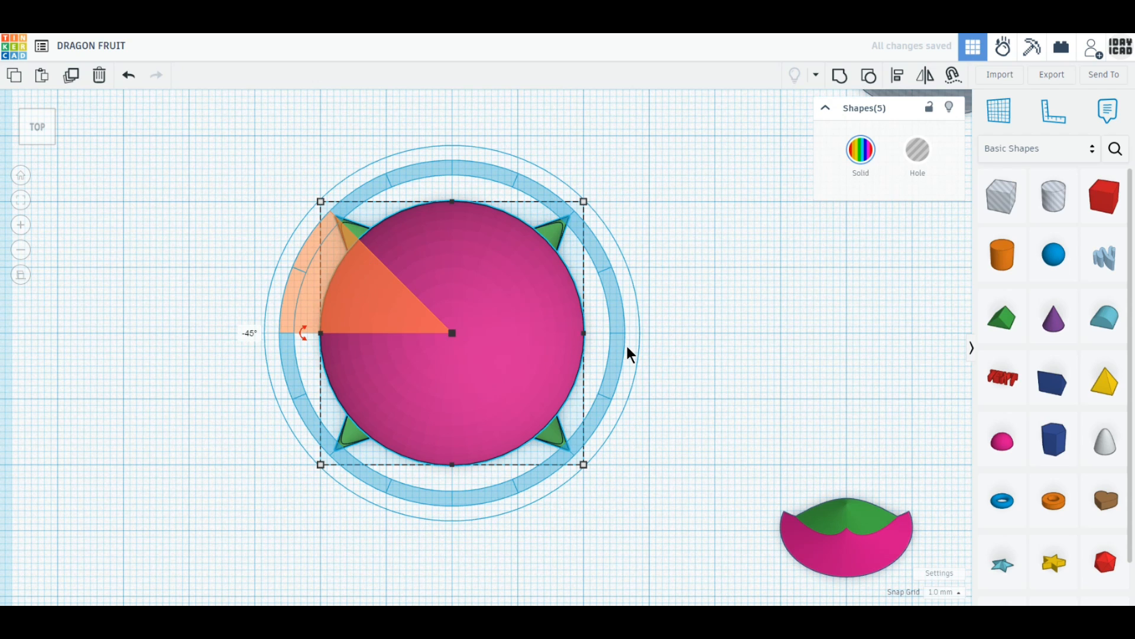
{"action": "left_click", "coordinate": [661, 370]}
- Duplicate the loose upright scale and move the copy against the front center of the magenta body
{"action": "left_click", "coordinate": [847, 544]}
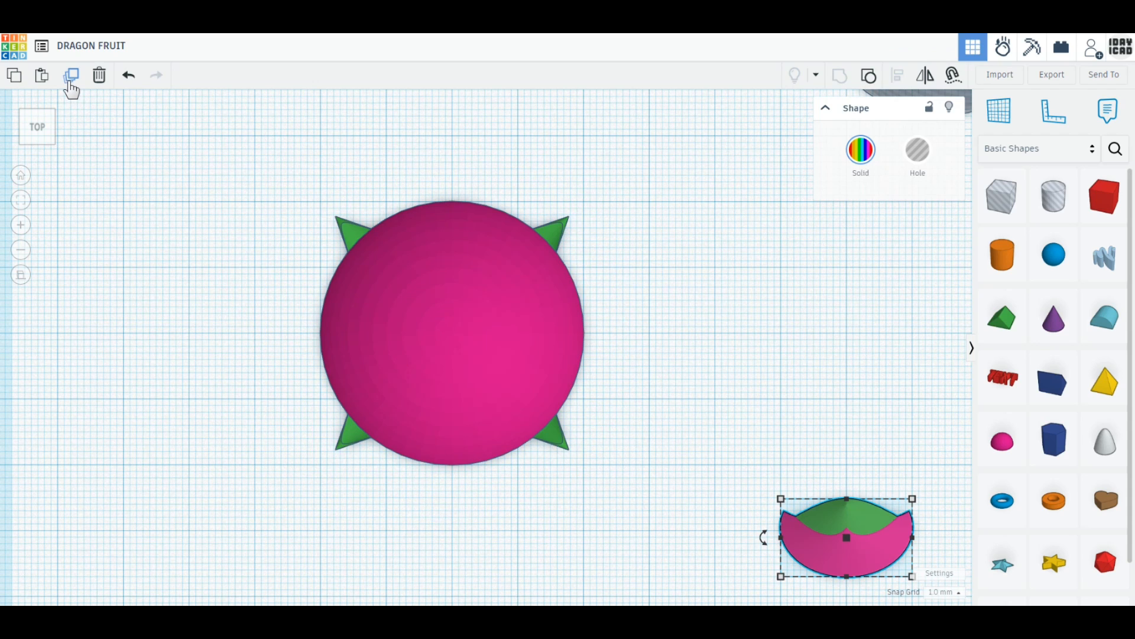
{"action": "left_click", "coordinate": [71, 88]}
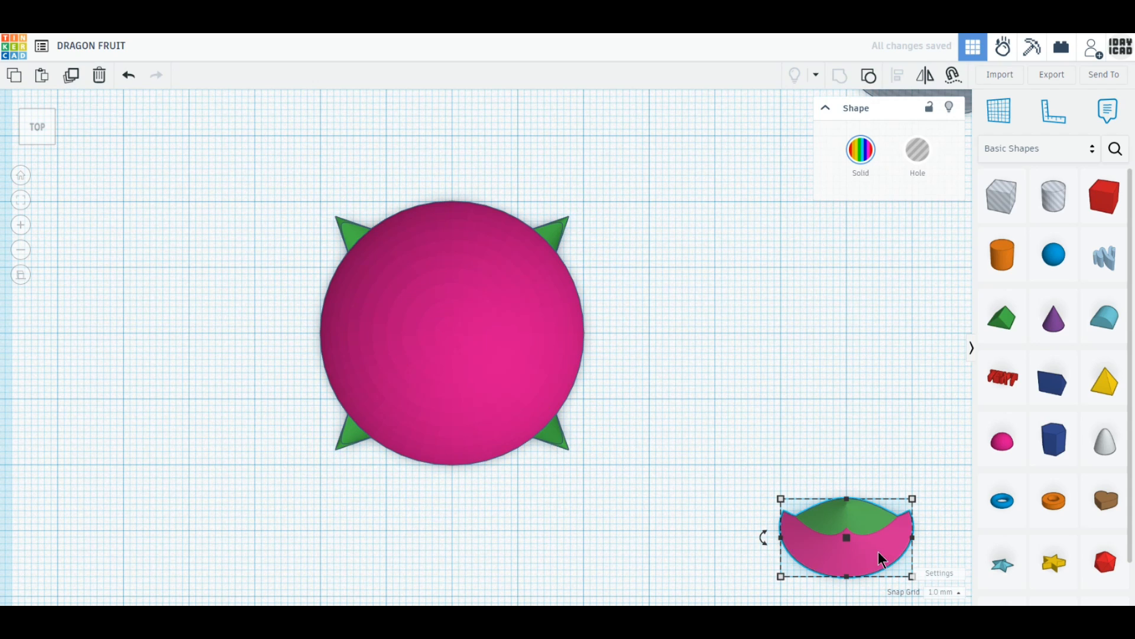
{"action": "left_click_drag", "start_coordinate": [878, 551], "coordinate": [483, 486]}
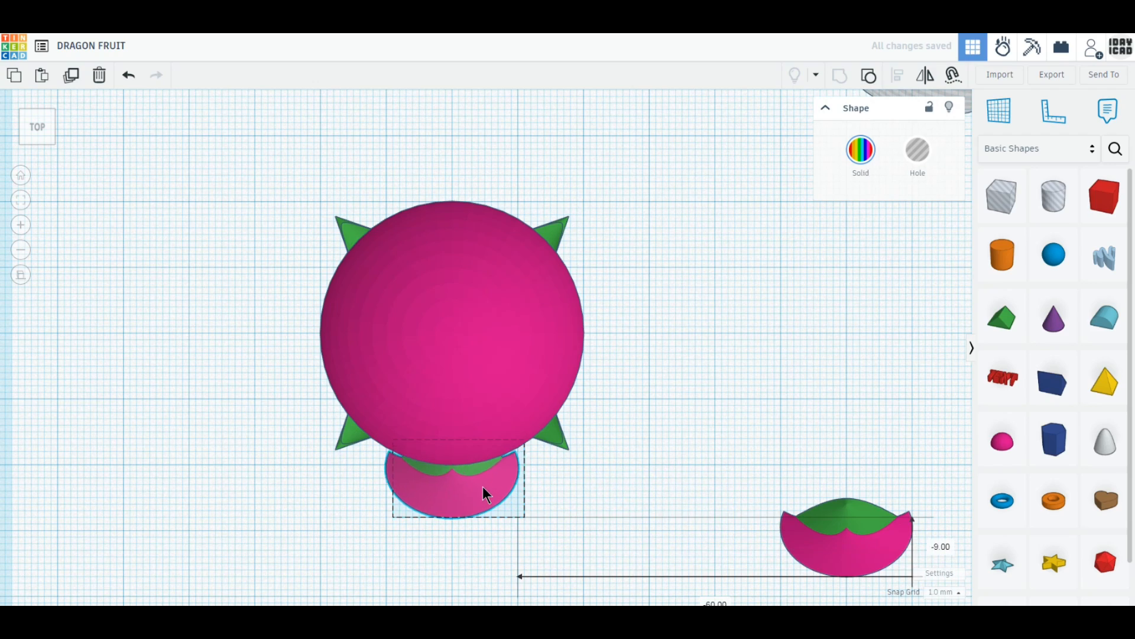
{"action": "right_click_drag", "start_coordinate": [429, 520], "coordinate": [602, 432]}
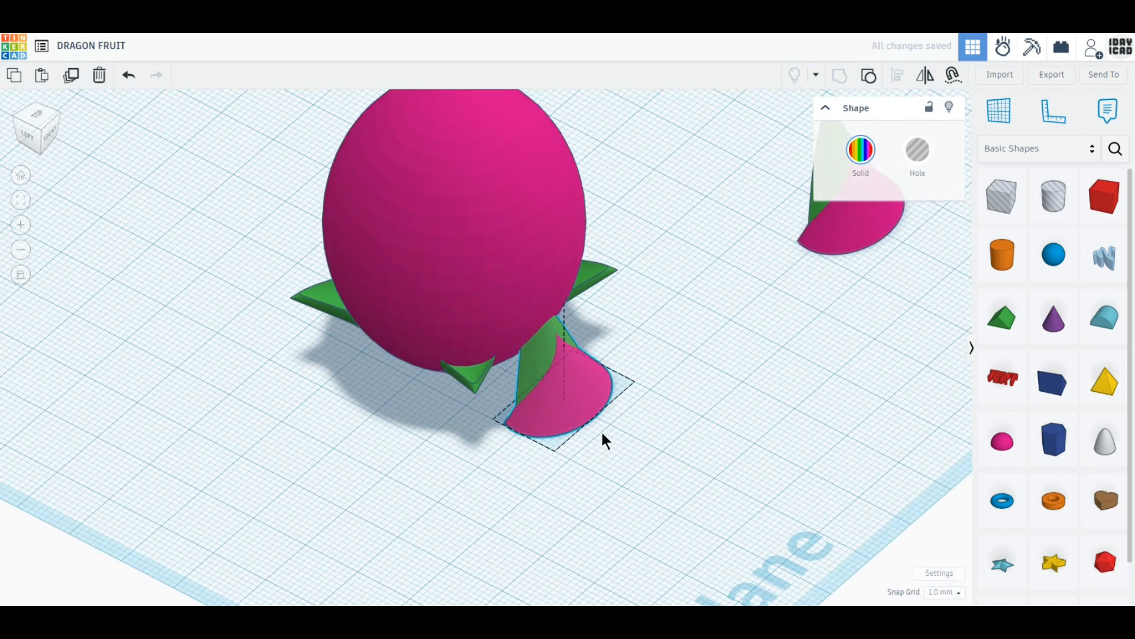
{"action": "middle_click_drag", "start_coordinate": [630, 392], "coordinate": [581, 515]}
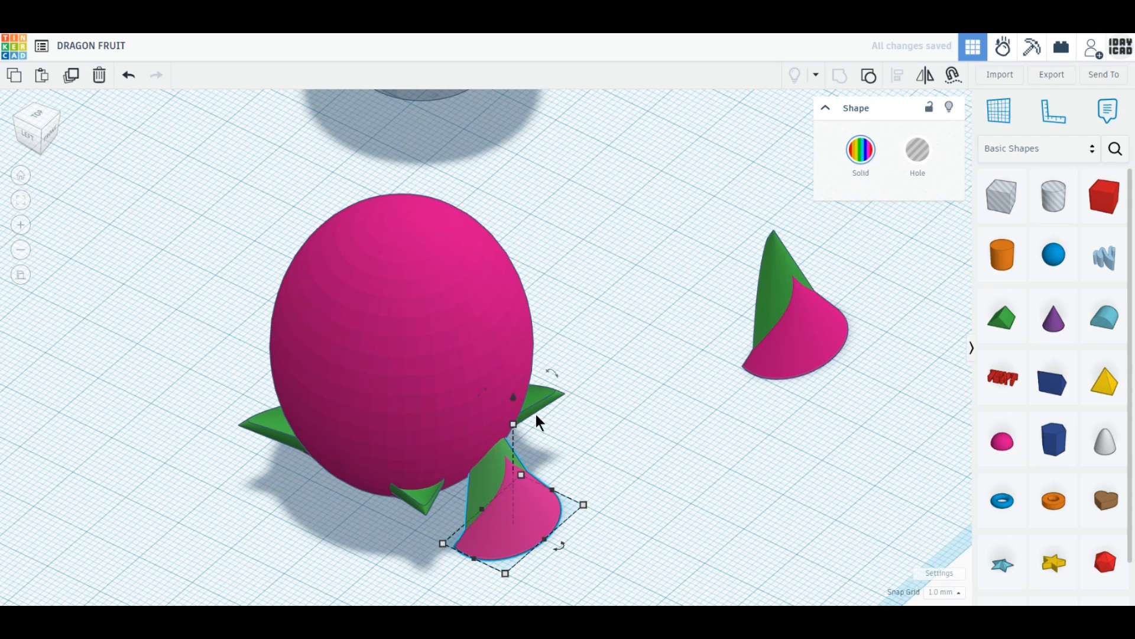
- Tilt the copied front scale 67.5° outward and raise it to 10 mm above the workplane
{"action": "left_click_drag", "start_coordinate": [553, 368], "coordinate": [608, 440]}
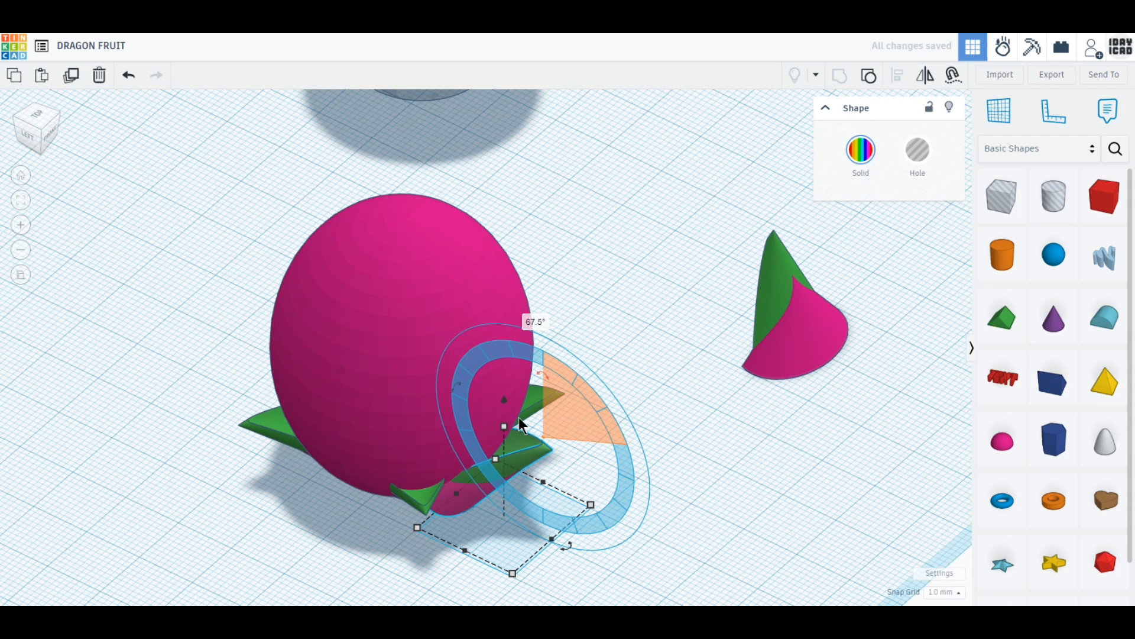
{"action": "left_click_drag", "start_coordinate": [505, 400], "coordinate": [514, 356]}
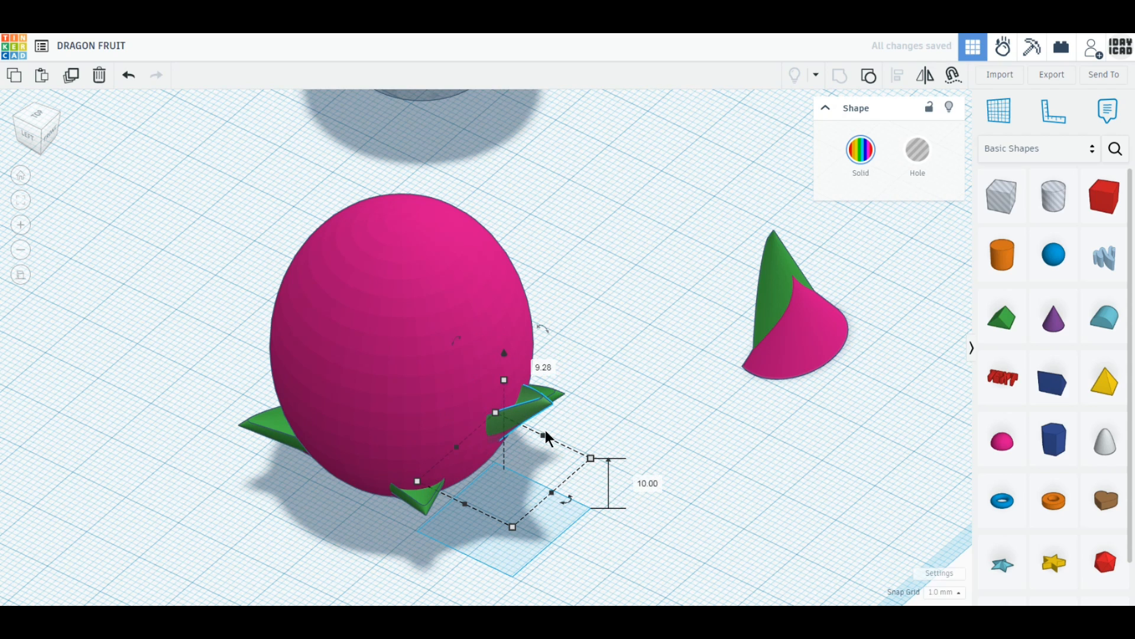
- Set the depth of the raised front scale to 16 mm
{"action": "key", "text": "Tab"}
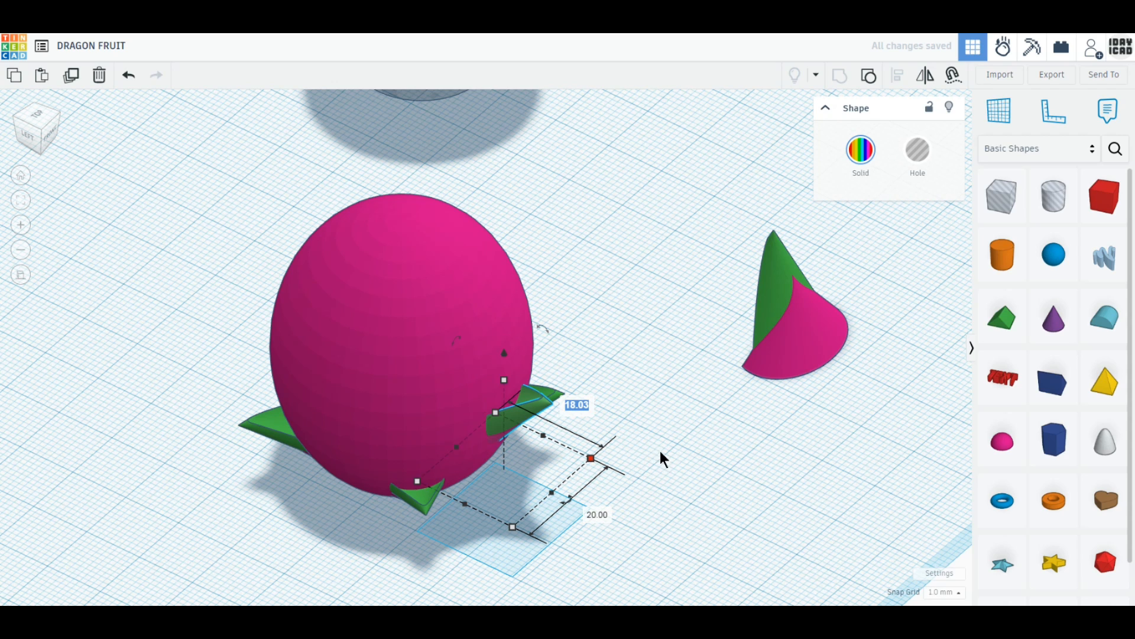
{"action": "type", "text": "1.65"}
{"action": "key", "text": "Return"}
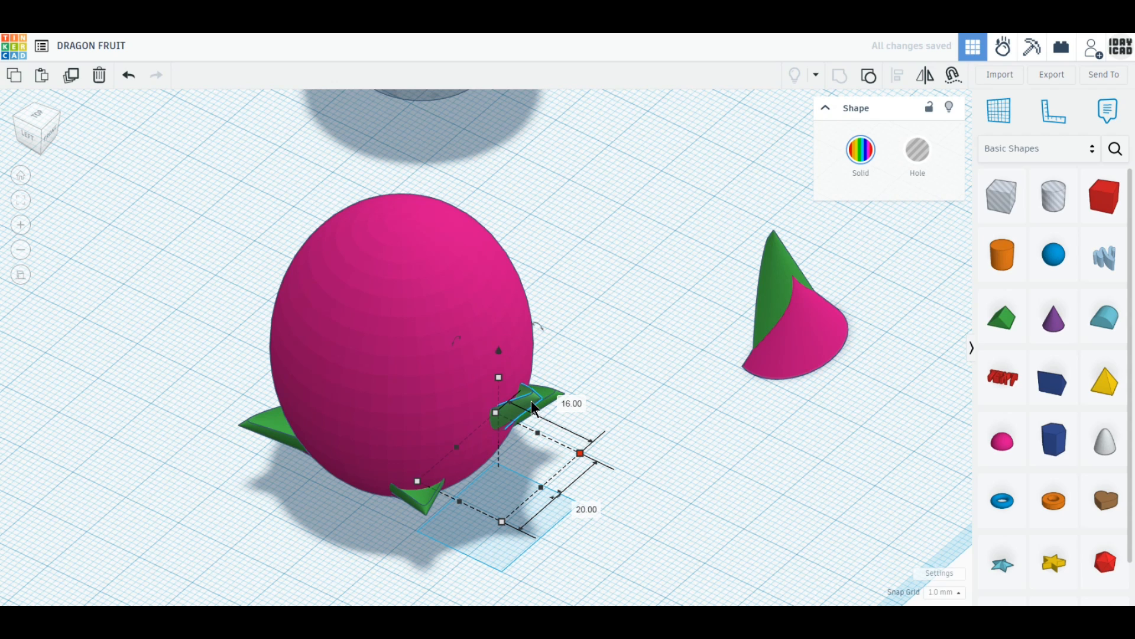
- Move the raised front scale 3.65 mm outward from the body and lift it to 13 mm above the workplane
{"action": "left_click_drag", "start_coordinate": [531, 400], "coordinate": [552, 409]}
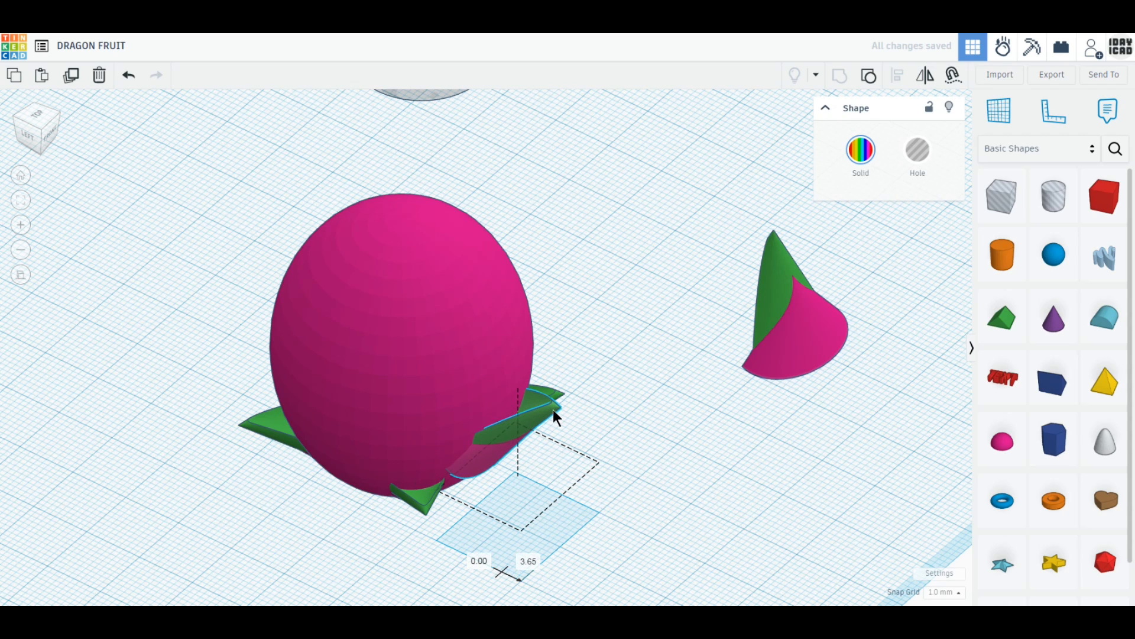
{"action": "right_click_drag", "start_coordinate": [714, 470], "coordinate": [718, 469]}
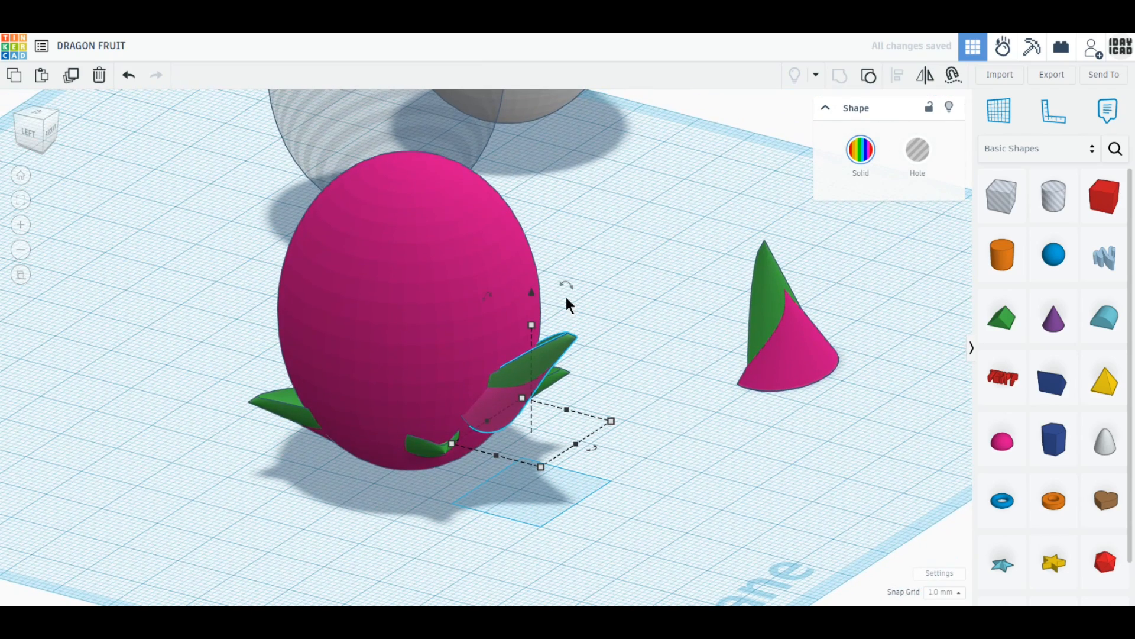
{"action": "left_click_drag", "start_coordinate": [532, 292], "coordinate": [532, 274]}
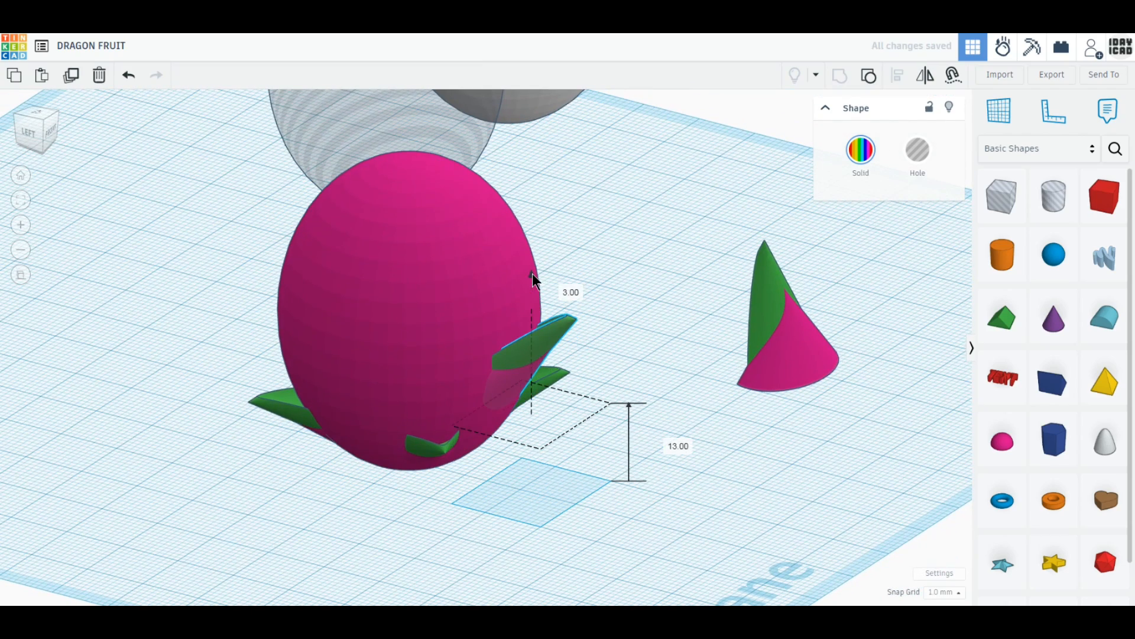
- Shorten the raised front scale to a depth of 14 mm
{"action": "right_click_drag", "start_coordinate": [588, 517], "coordinate": [554, 482]}
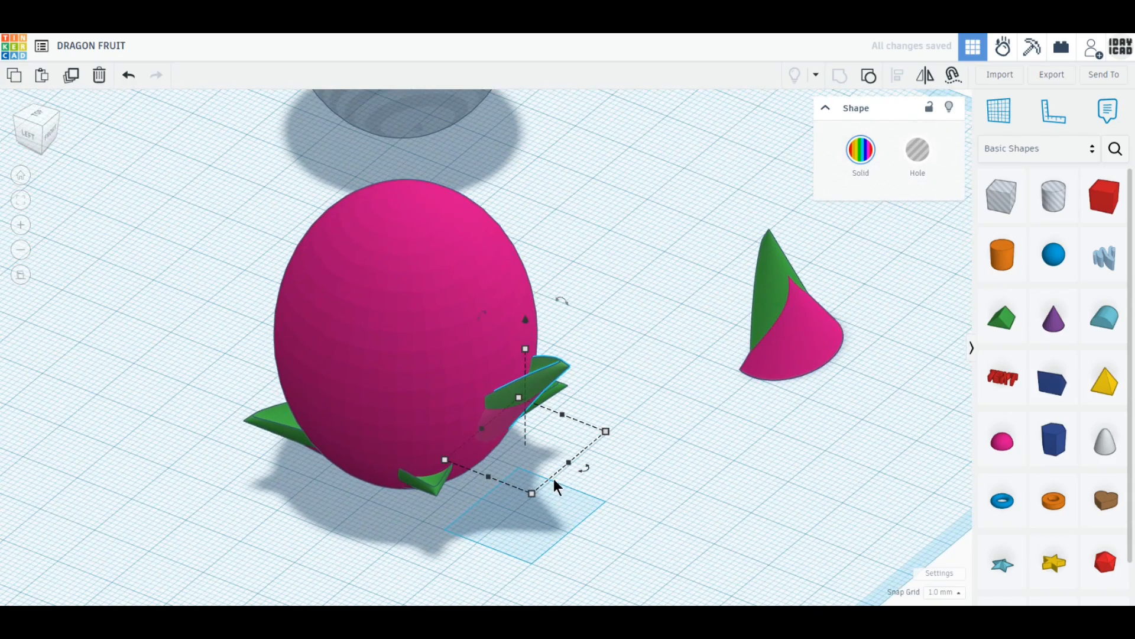
{"action": "left_click_drag", "start_coordinate": [566, 462], "coordinate": [557, 459]}
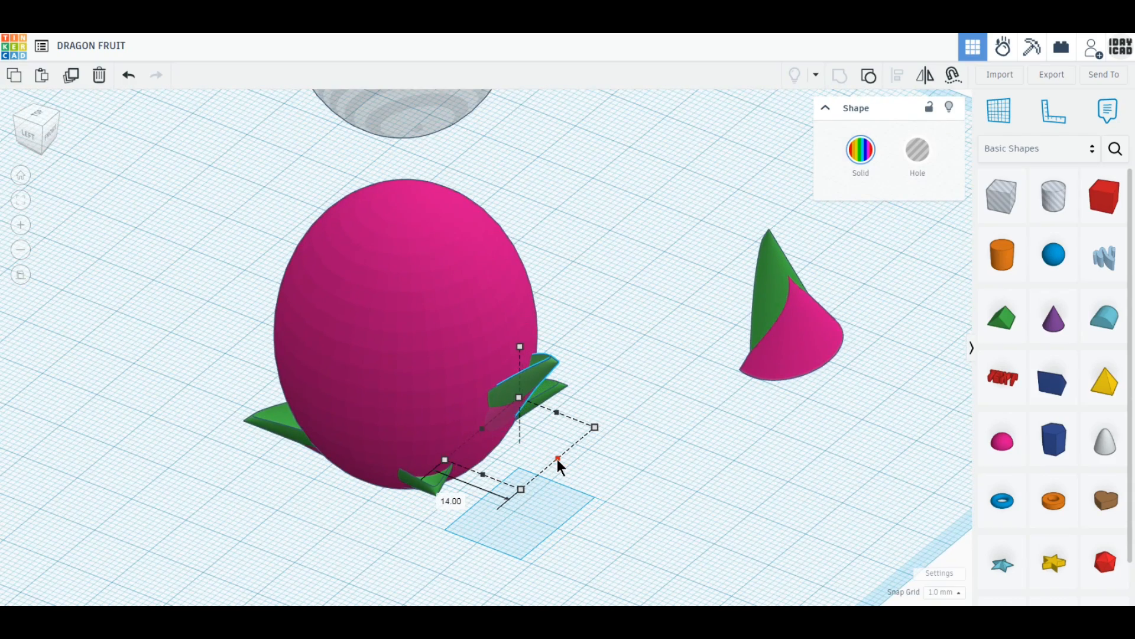
{"action": "left_click", "coordinate": [638, 515]}
- Duplicate the raised front scale and place the copy, turned half a revolution, at the back of the magenta body
{"action": "right_click_drag", "start_coordinate": [638, 515], "coordinate": [616, 550]}
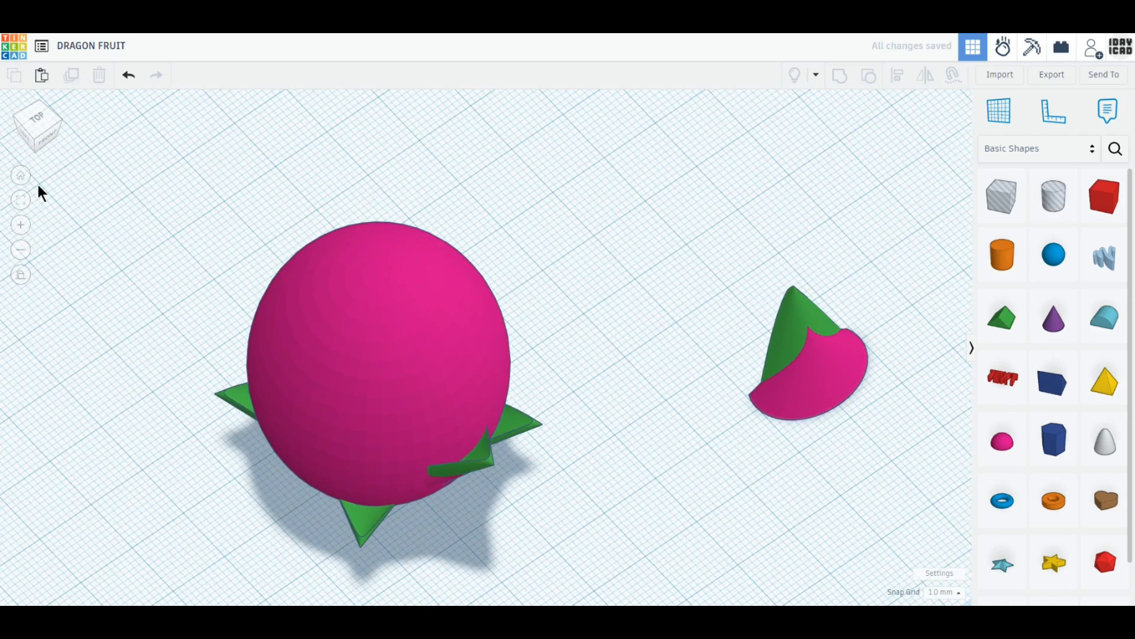
{"action": "left_click", "coordinate": [37, 120]}
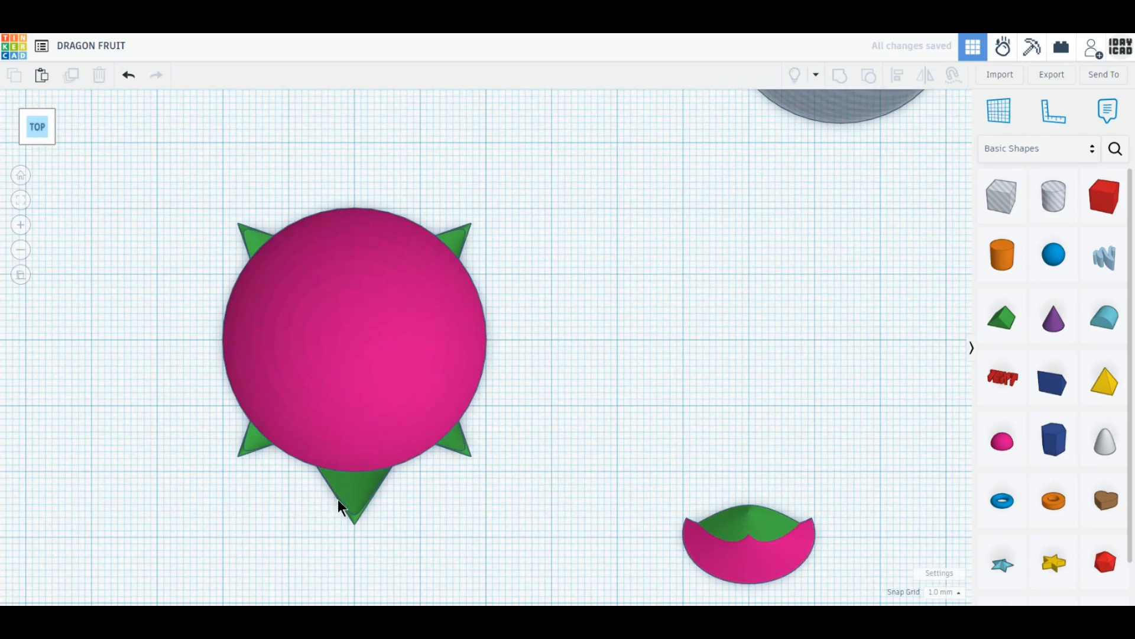
{"action": "left_click", "coordinate": [351, 493]}
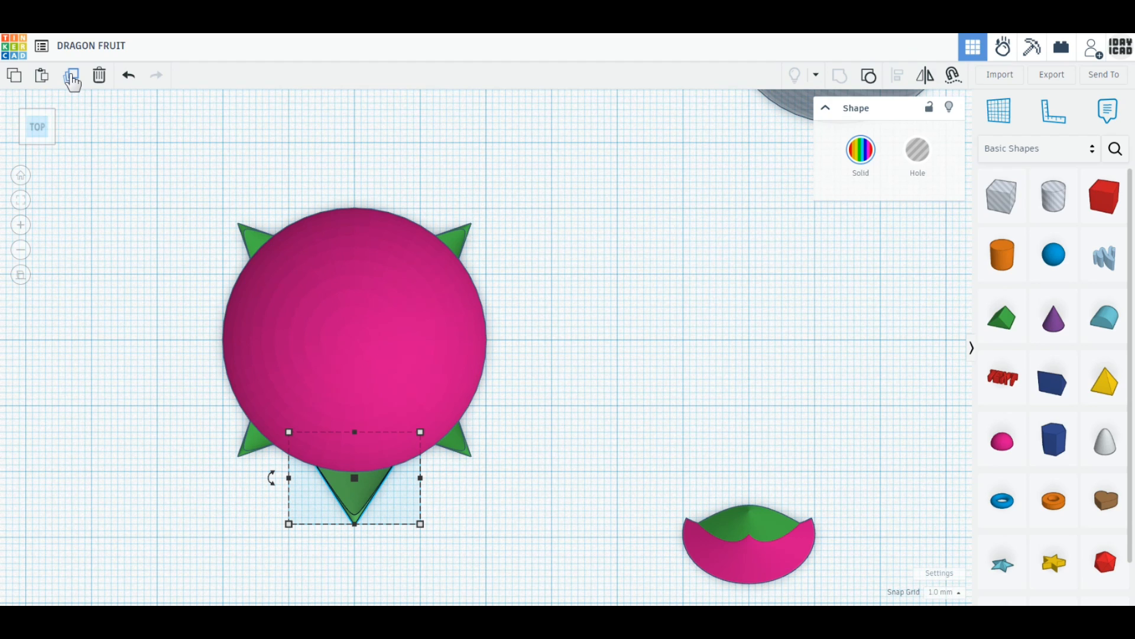
{"action": "left_click", "coordinate": [73, 83]}
{"action": "left_click_drag", "start_coordinate": [271, 478], "coordinate": [388, 230]}
- Duplicate the front and back raised scales together and rotate the copied pair 90° around the body
{"action": "left_click", "coordinate": [354, 497], "text": "shift"}
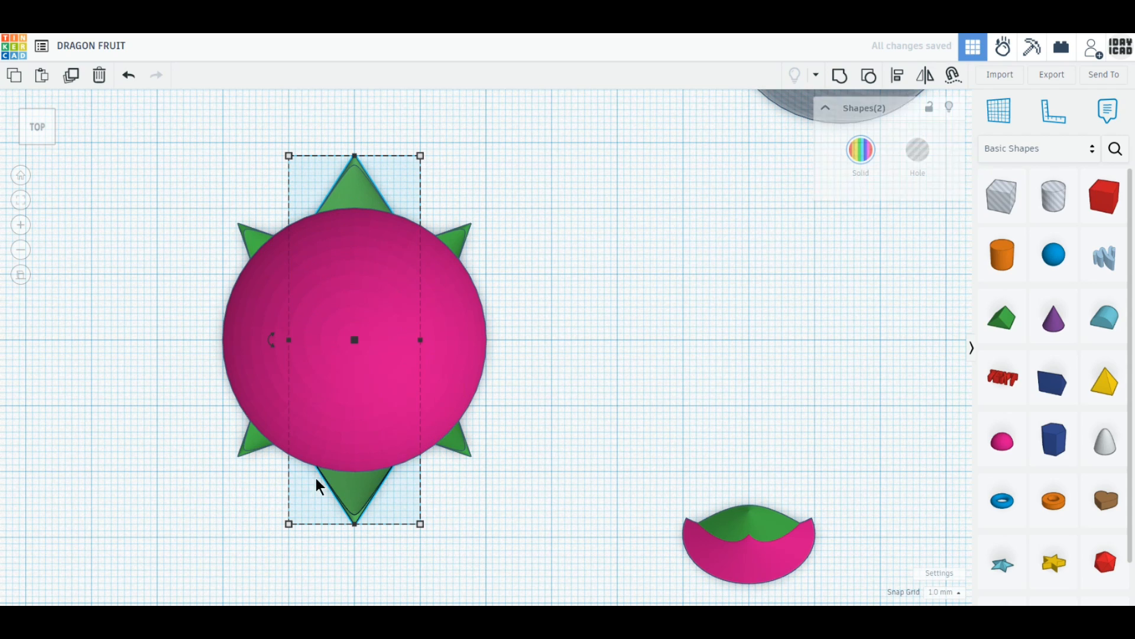
{"action": "left_click", "coordinate": [71, 76]}
{"action": "left_click_drag", "start_coordinate": [272, 336], "coordinate": [540, 523]}
{"action": "right_click_drag", "start_coordinate": [541, 522], "coordinate": [556, 412]}
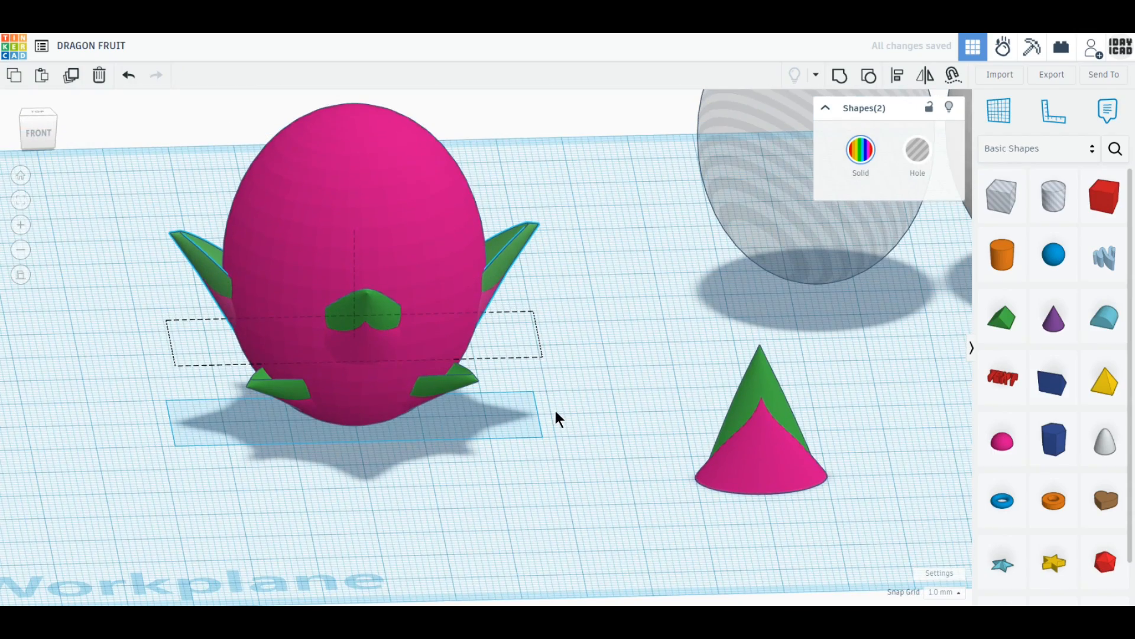
{"action": "left_click", "coordinate": [556, 413]}
- Rotate the body with both rows of scales by 45° so the larger raised scales lie on the diagonals
{"action": "right_click_drag", "start_coordinate": [458, 480], "coordinate": [449, 525]}
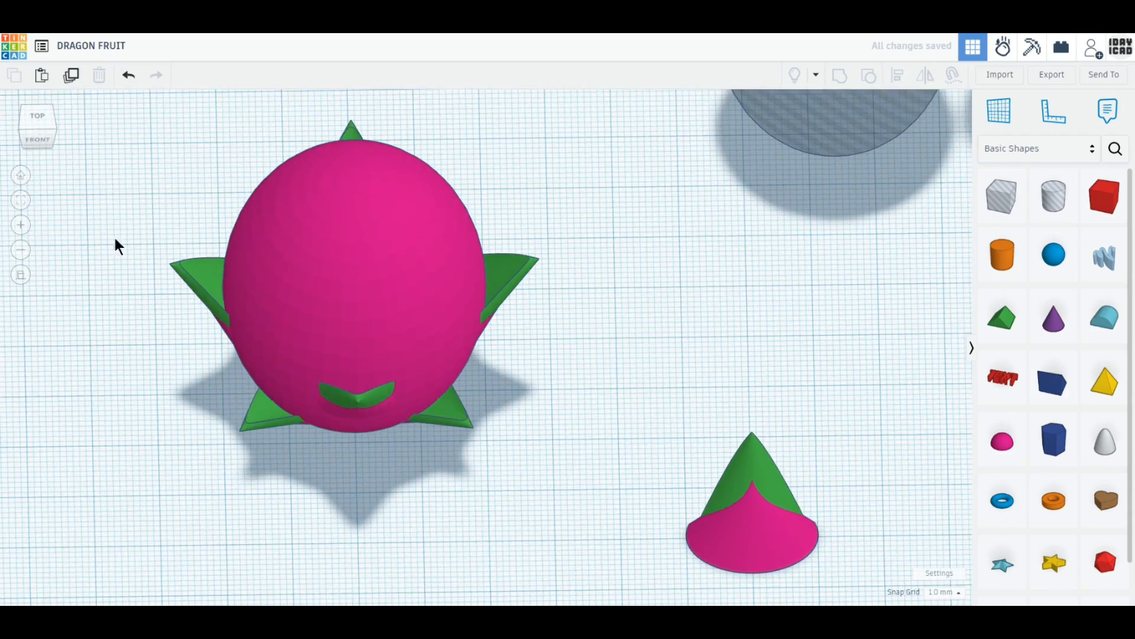
{"action": "left_click", "coordinate": [38, 116]}
{"action": "left_click_drag", "start_coordinate": [430, 526], "coordinate": [169, 169]}
{"action": "left_click_drag", "start_coordinate": [151, 339], "coordinate": [300, 426]}
{"action": "left_click", "coordinate": [722, 436]}
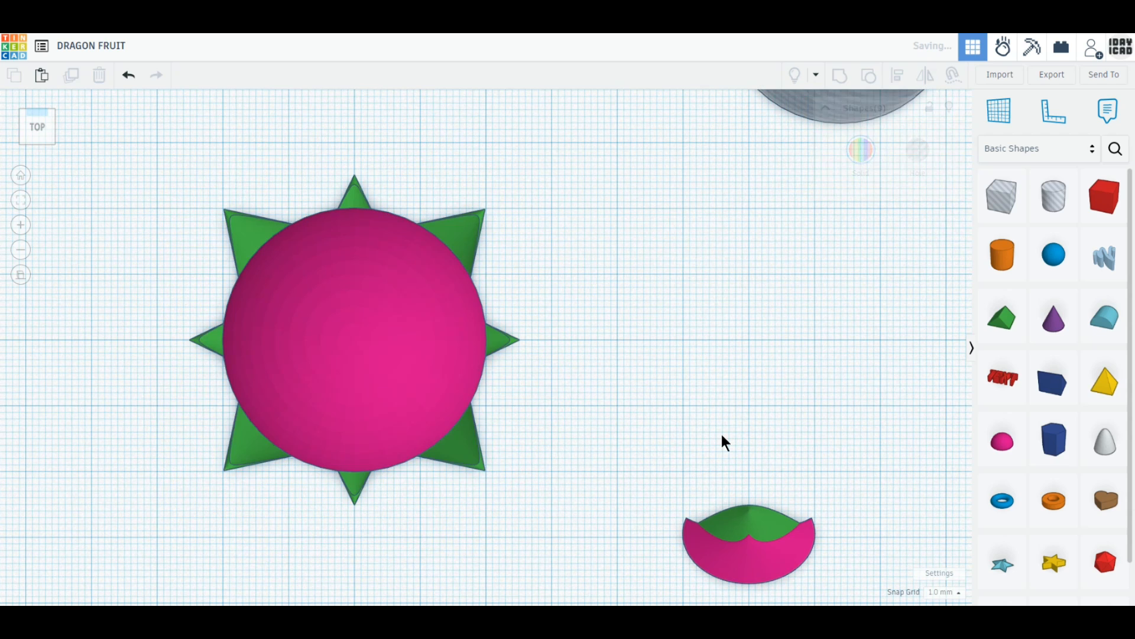
- Duplicate the loose upright scale again and move the copy to the front center of the body for another row
{"action": "left_click", "coordinate": [748, 552]}
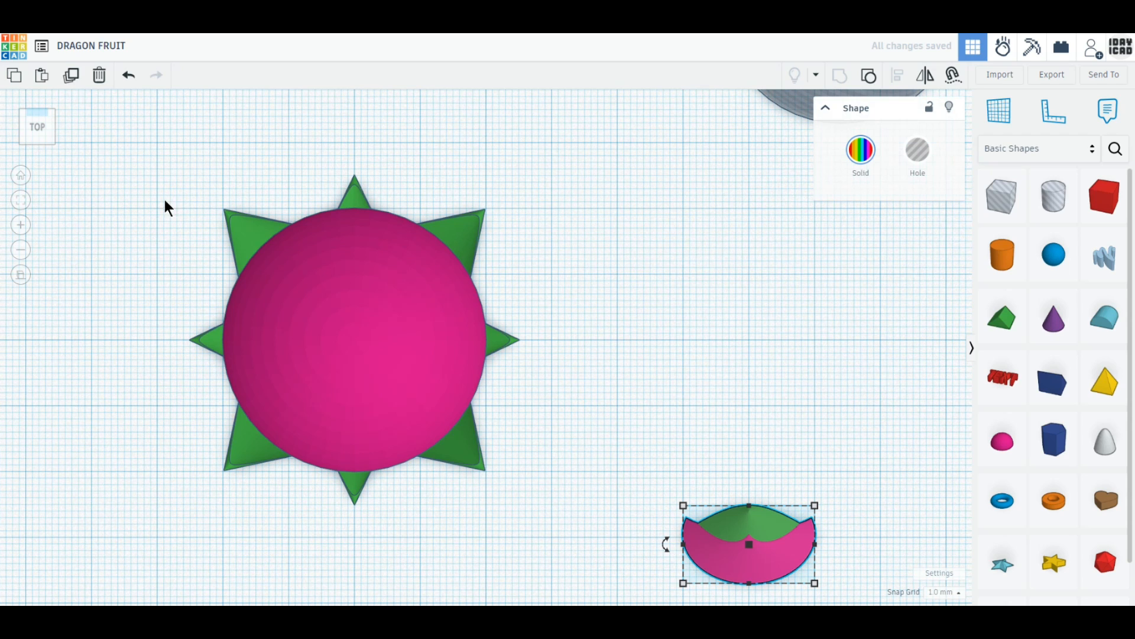
{"action": "left_click", "coordinate": [71, 75]}
{"action": "left_click_drag", "start_coordinate": [752, 573], "coordinate": [679, 573]}
{"action": "left_click_drag", "start_coordinate": [445, 557], "coordinate": [366, 550]}
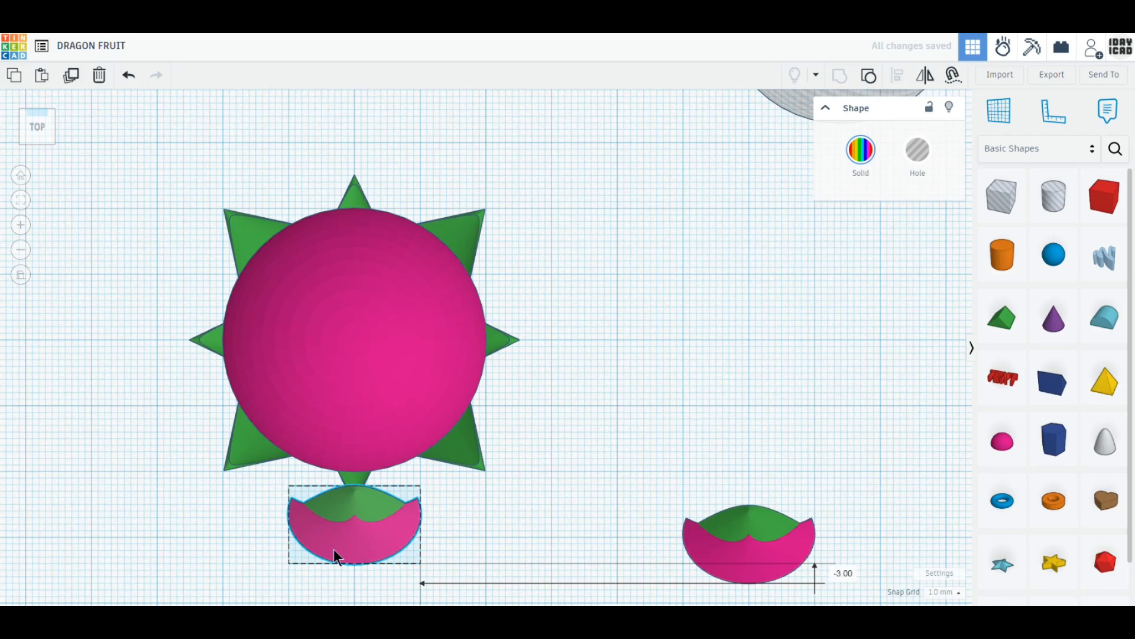
- Tilt the copied scale 45° away from the magenta body and raise it to the upper half of the body
{"action": "right_click_drag", "start_coordinate": [334, 548], "coordinate": [511, 446]}
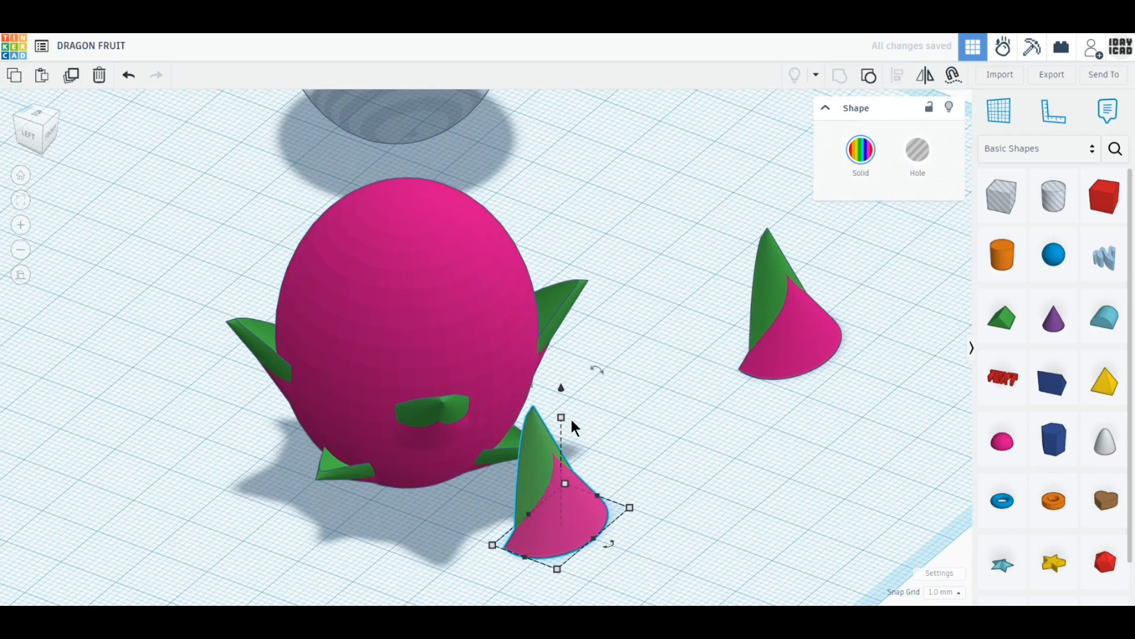
{"action": "mouse_move", "coordinate": [613, 334]}
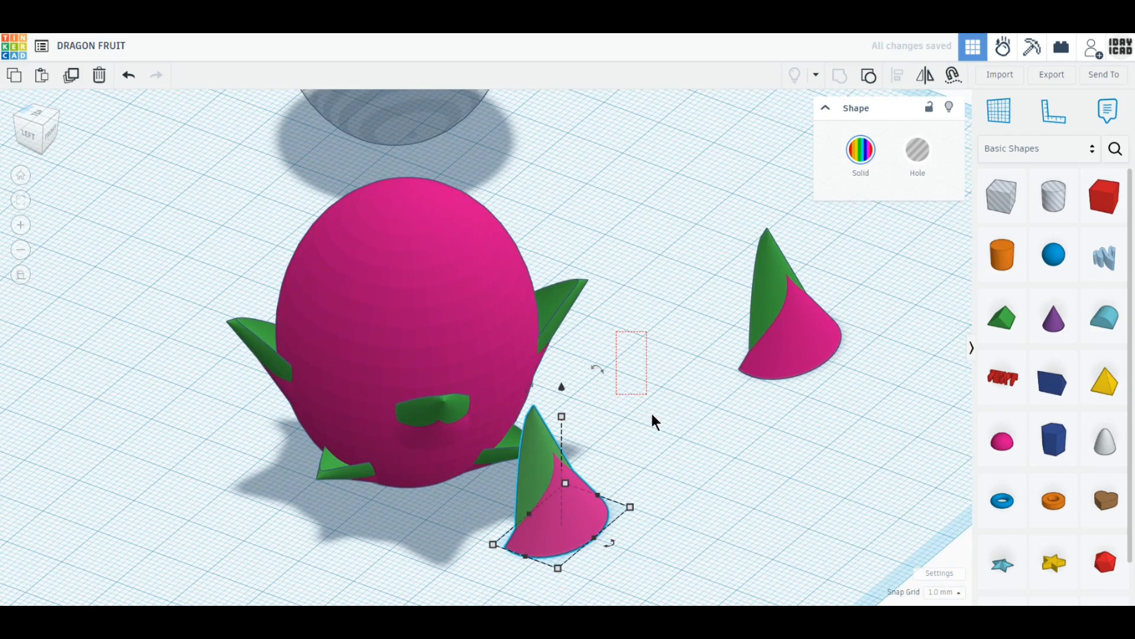
{"action": "left_click", "coordinate": [547, 478]}
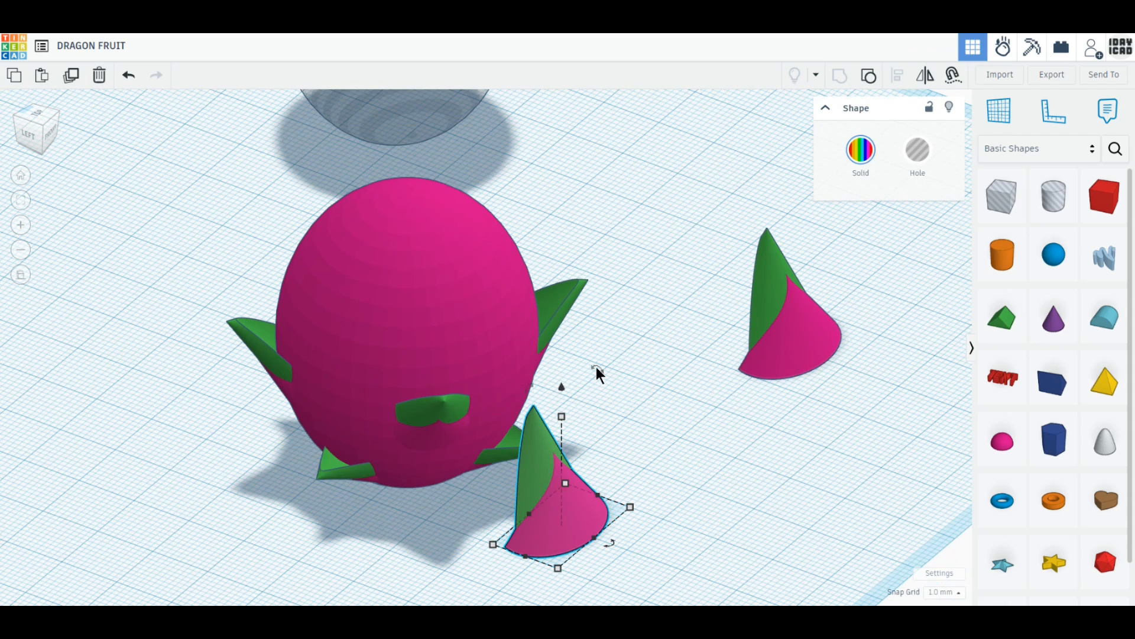
{"action": "left_click_drag", "start_coordinate": [596, 368], "coordinate": [626, 426]}
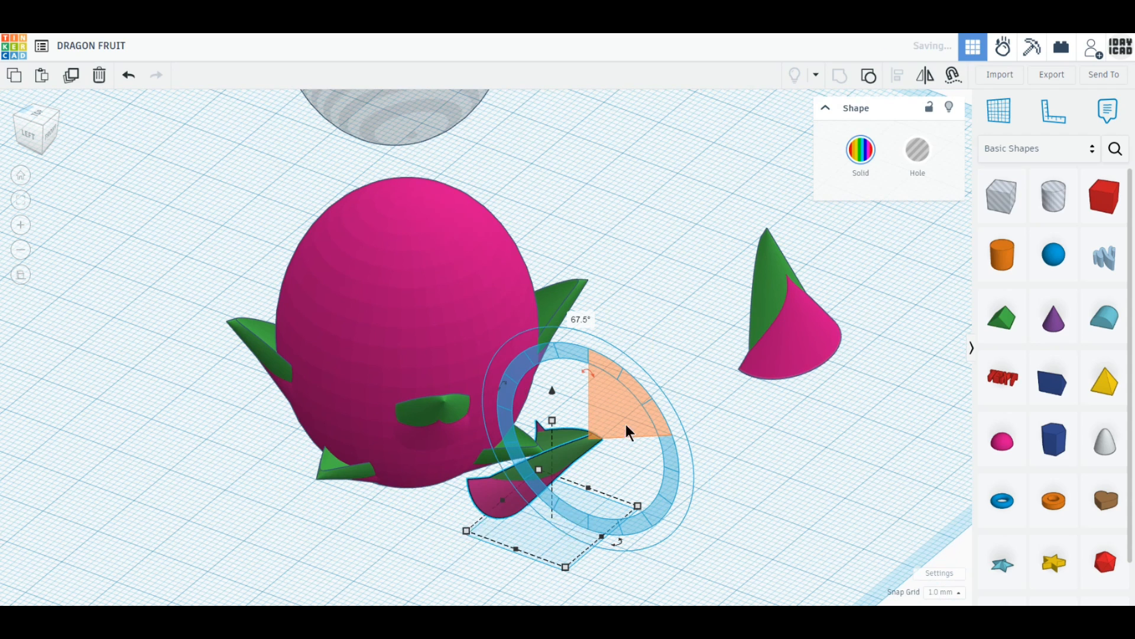
{"action": "left_click_drag", "start_coordinate": [553, 389], "coordinate": [569, 213]}
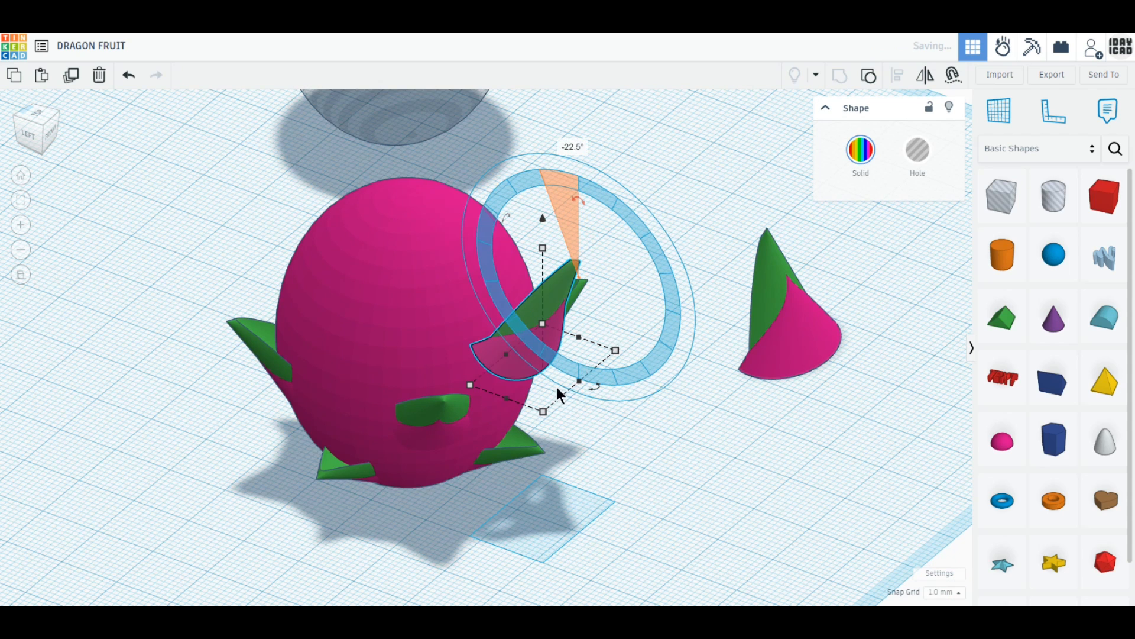
- Resize the tilted scale to 16 mm wide, 13 mm deep and 16 mm high
{"action": "left_click", "coordinate": [543, 411]}
{"action": "left_click", "coordinate": [625, 398]}
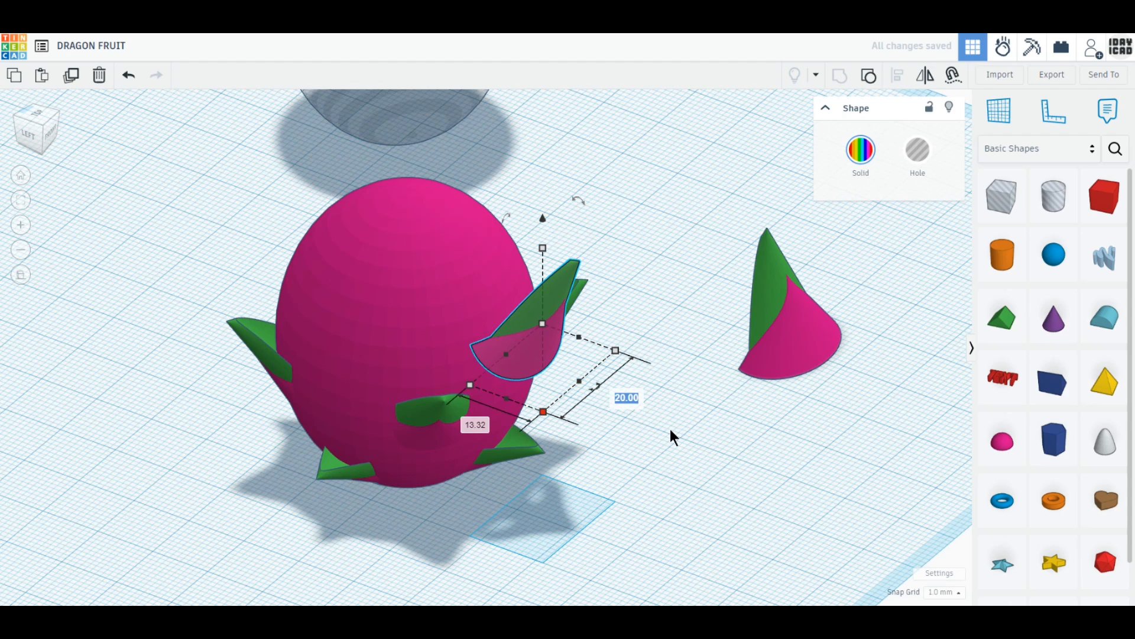
{"action": "type", "text": "16"}
{"action": "key", "text": "Return"}
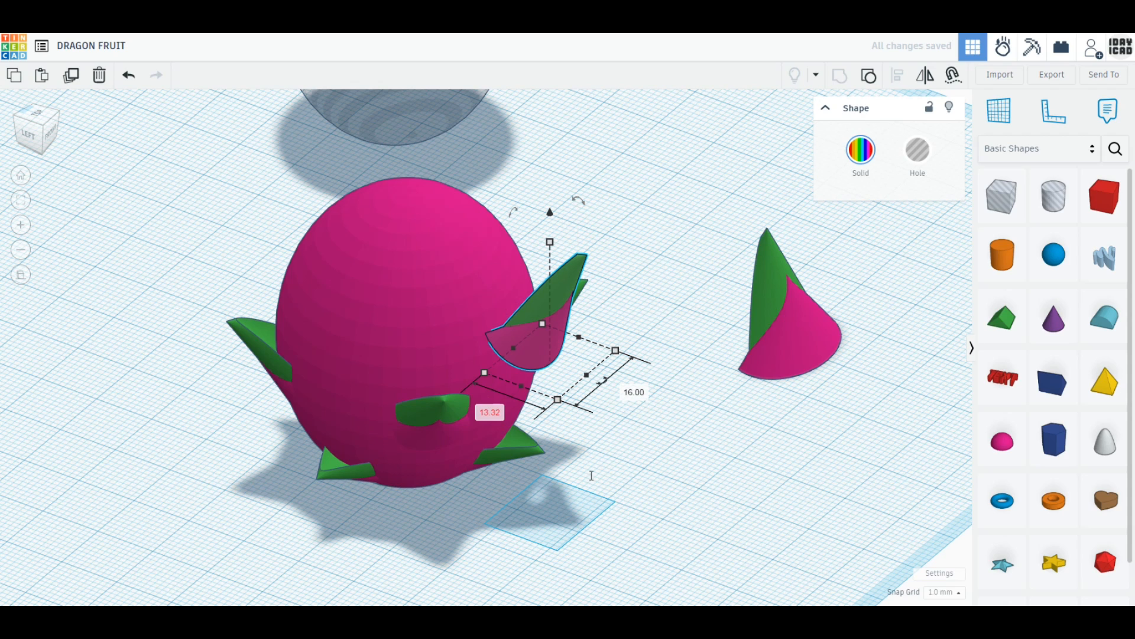
{"action": "left_click", "coordinate": [490, 412]}
{"action": "type", "text": "13"}
{"action": "key", "text": "Return"}
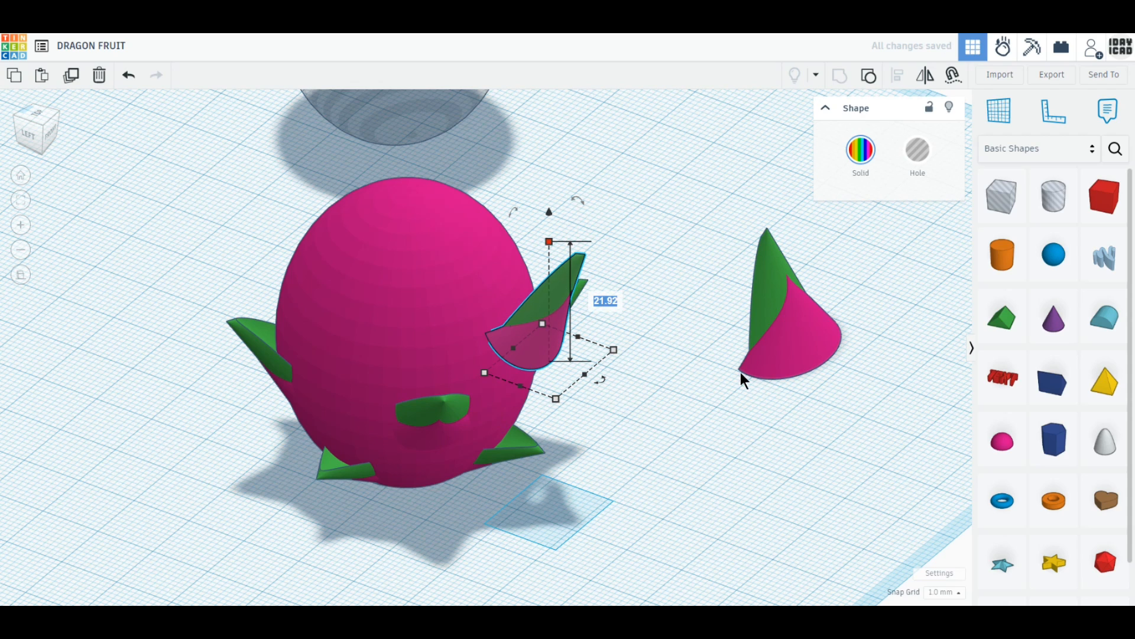
{"action": "type", "text": "16"}
{"action": "key", "text": "Return"}
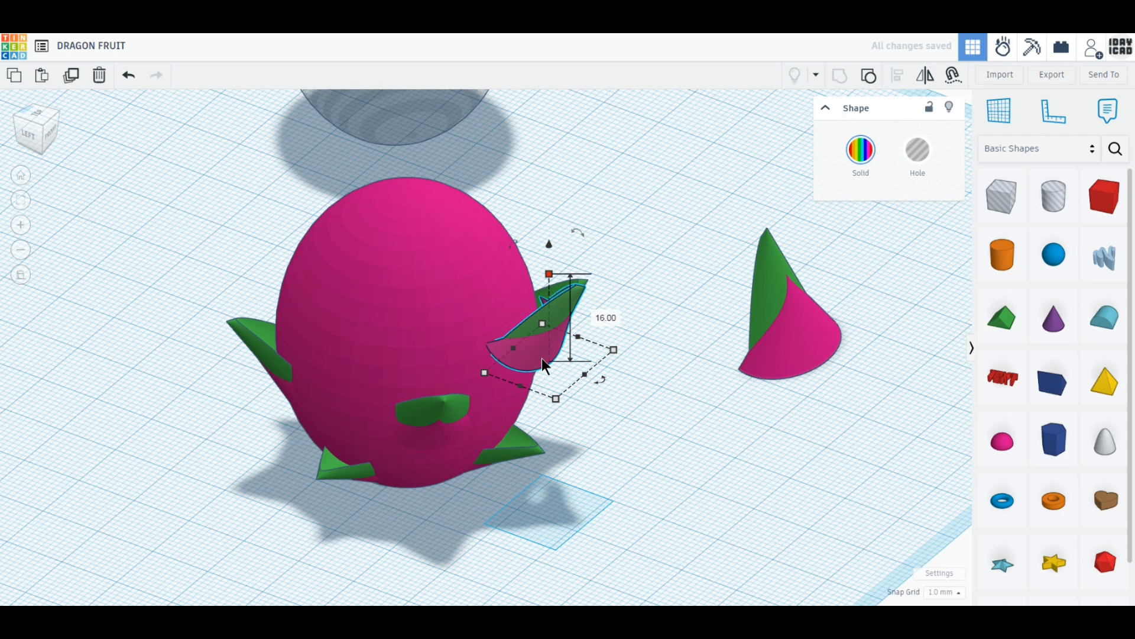
- Push the resized scale into the front of the body and raise it slightly so mainly its green tip sticks out
{"action": "left_click_drag", "start_coordinate": [542, 358], "coordinate": [509, 353]}
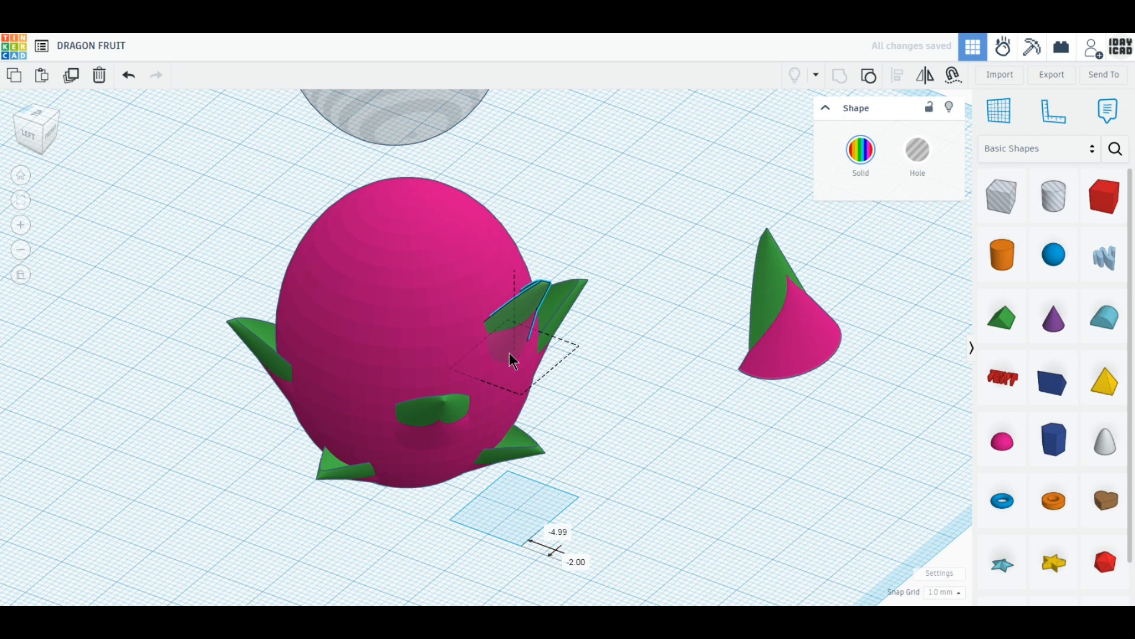
{"action": "left_click", "coordinate": [509, 352]}
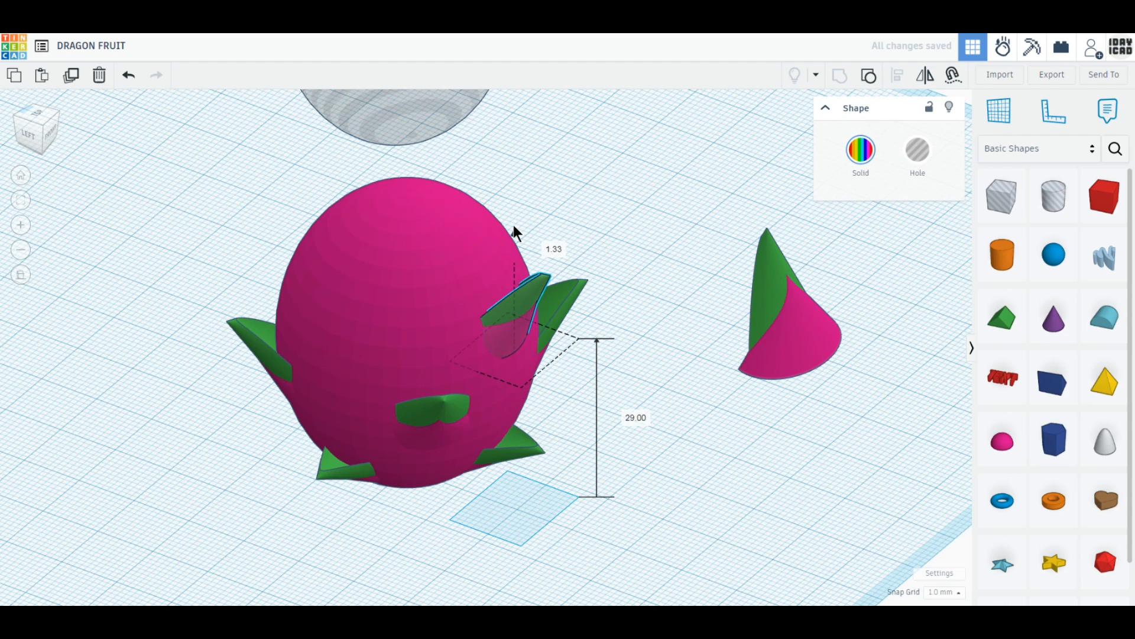
{"action": "left_click_drag", "start_coordinate": [499, 328], "coordinate": [495, 327]}
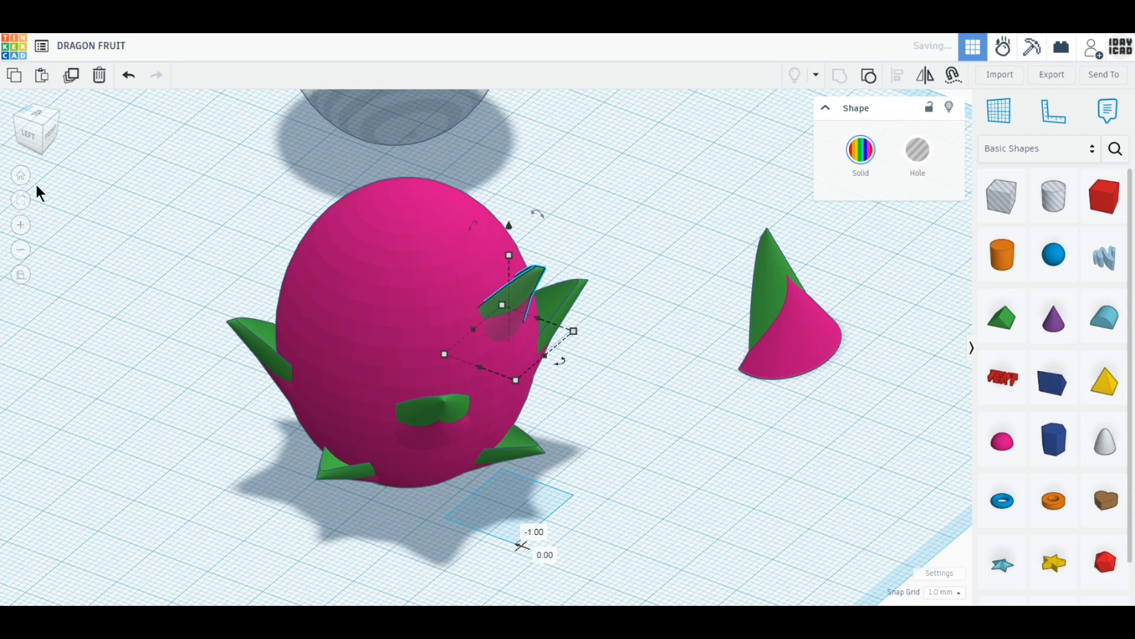
- Duplicate the embedded front scale and place the copy, turned 180°, at the opposite side 37 mm back
{"action": "left_click", "coordinate": [38, 112]}
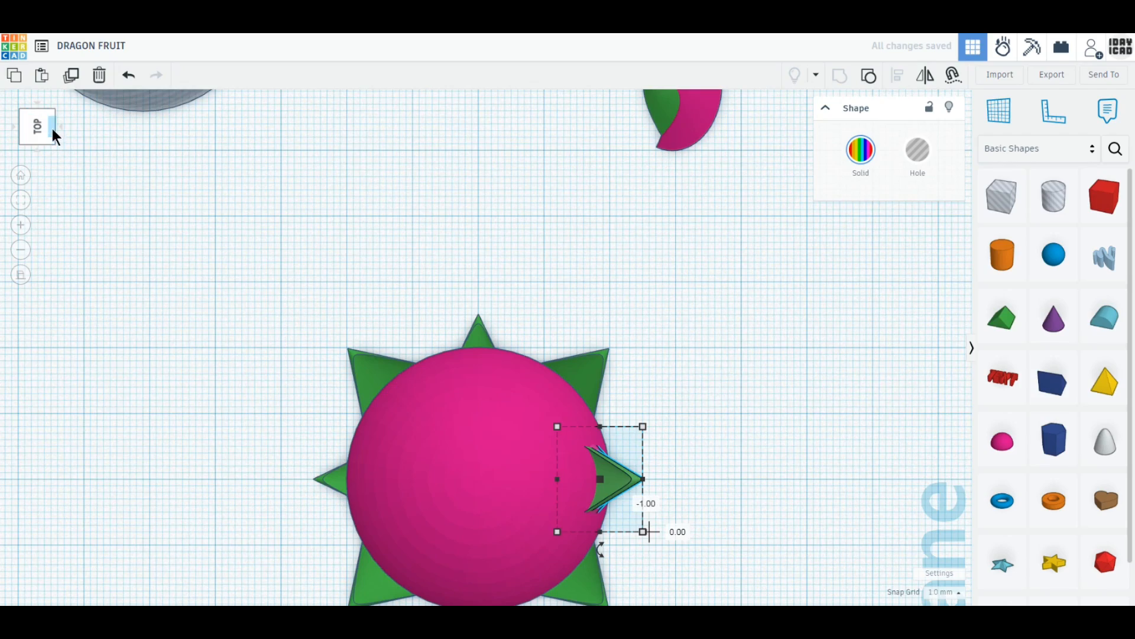
{"action": "left_click", "coordinate": [52, 129]}
{"action": "left_click_drag", "start_coordinate": [37, 117], "coordinate": [36, 114]}
{"action": "left_click", "coordinate": [37, 112]}
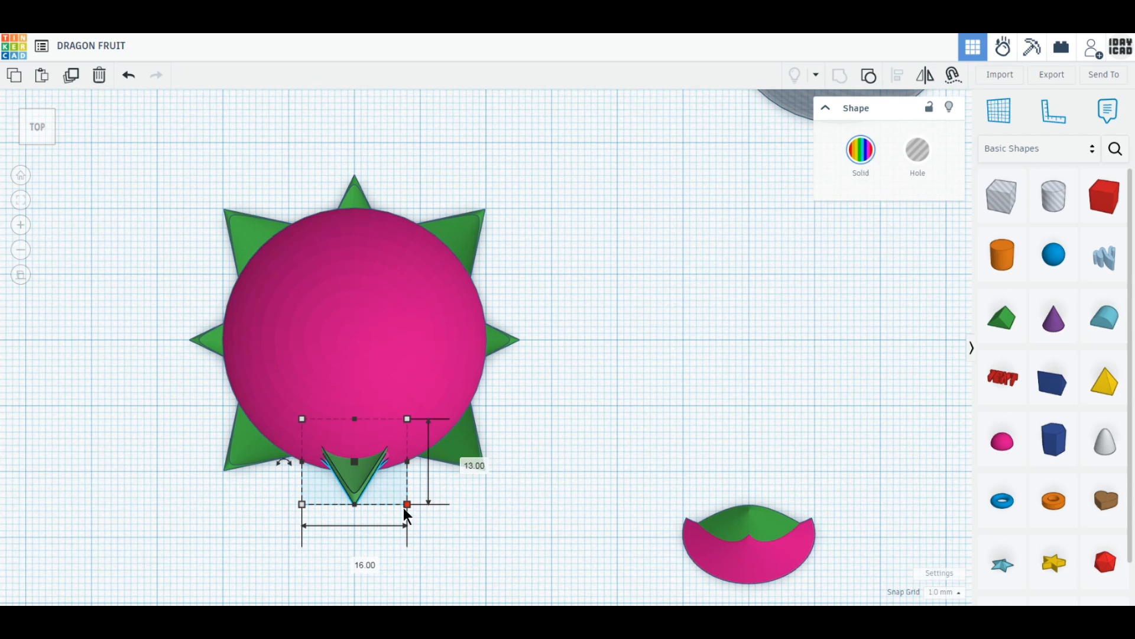
{"action": "left_click", "coordinate": [70, 88]}
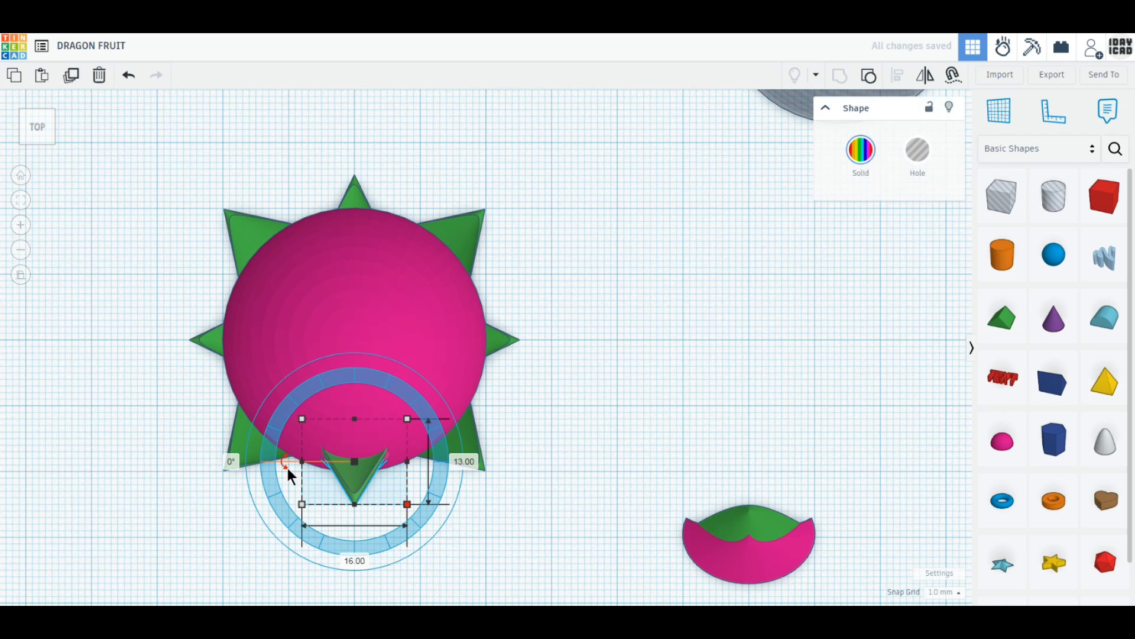
{"action": "left_click_drag", "start_coordinate": [346, 489], "coordinate": [402, 251]}
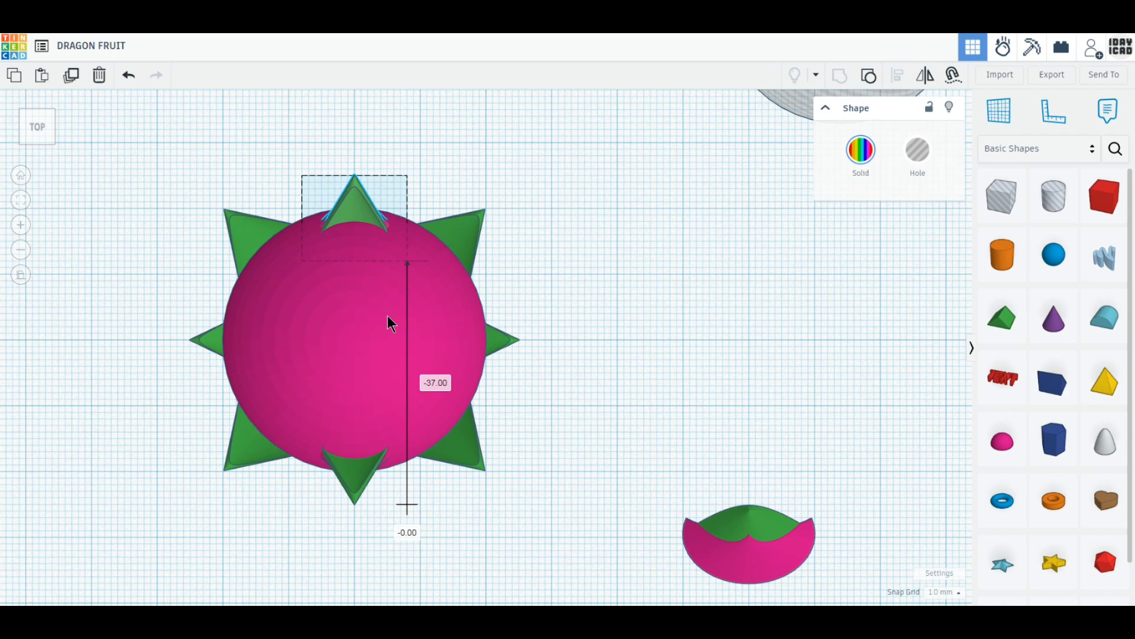
- Duplicate the new upper pair of front and back scales and rotate the copied pair 90° around the body
{"action": "left_click", "coordinate": [360, 483], "text": "shift"}
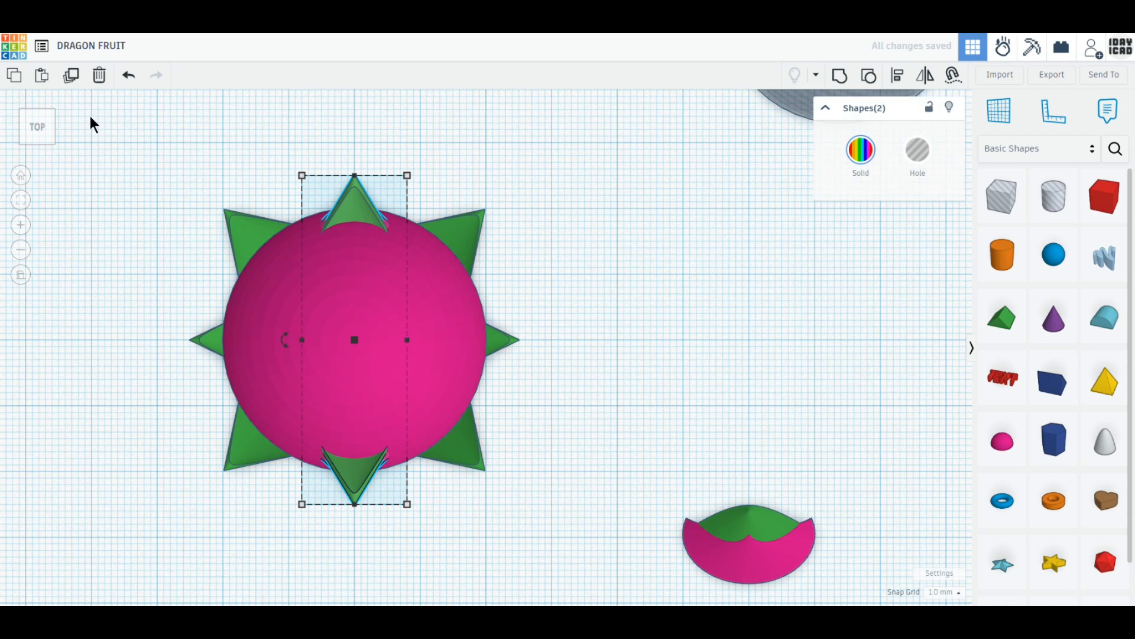
{"action": "left_click", "coordinate": [71, 75]}
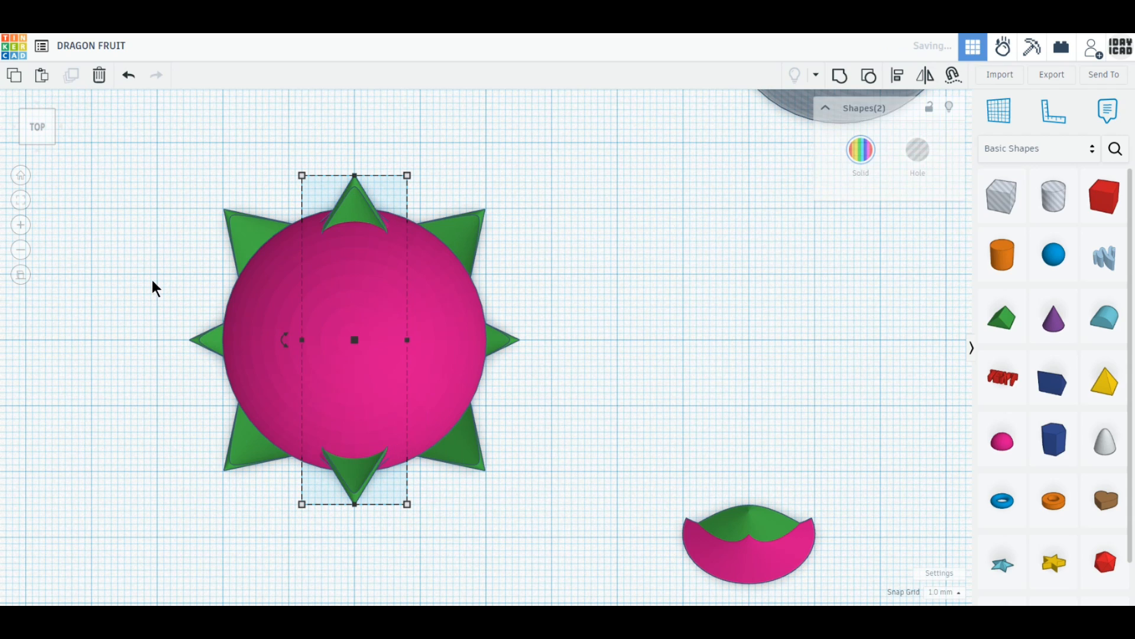
{"action": "left_click_drag", "start_coordinate": [284, 340], "coordinate": [356, 395]}
{"action": "left_click", "coordinate": [530, 558]}
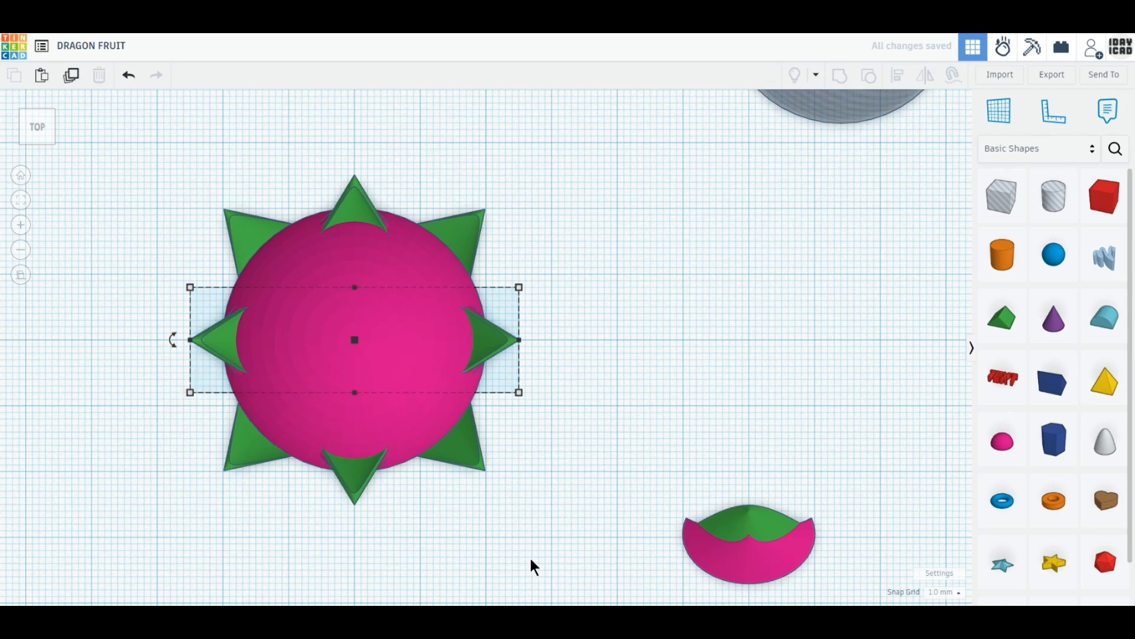
- Rotate the body with all three rows of scales by 45° so the newest upper scales lie on the diagonals
{"action": "right_click_drag", "start_coordinate": [538, 458], "coordinate": [535, 473]}
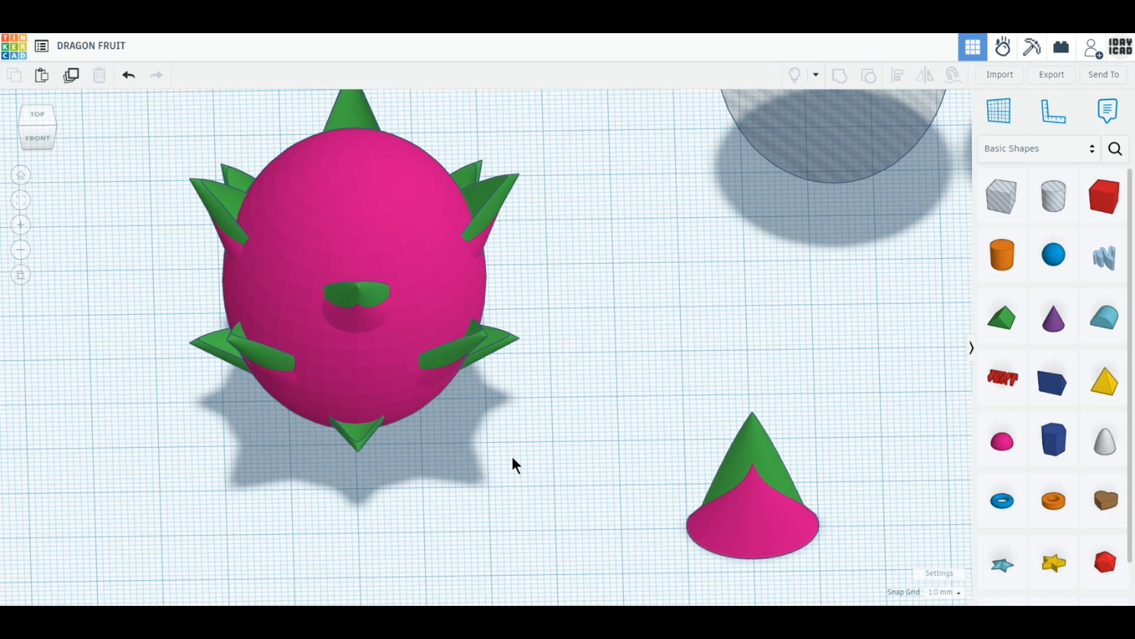
{"action": "left_click", "coordinate": [36, 113]}
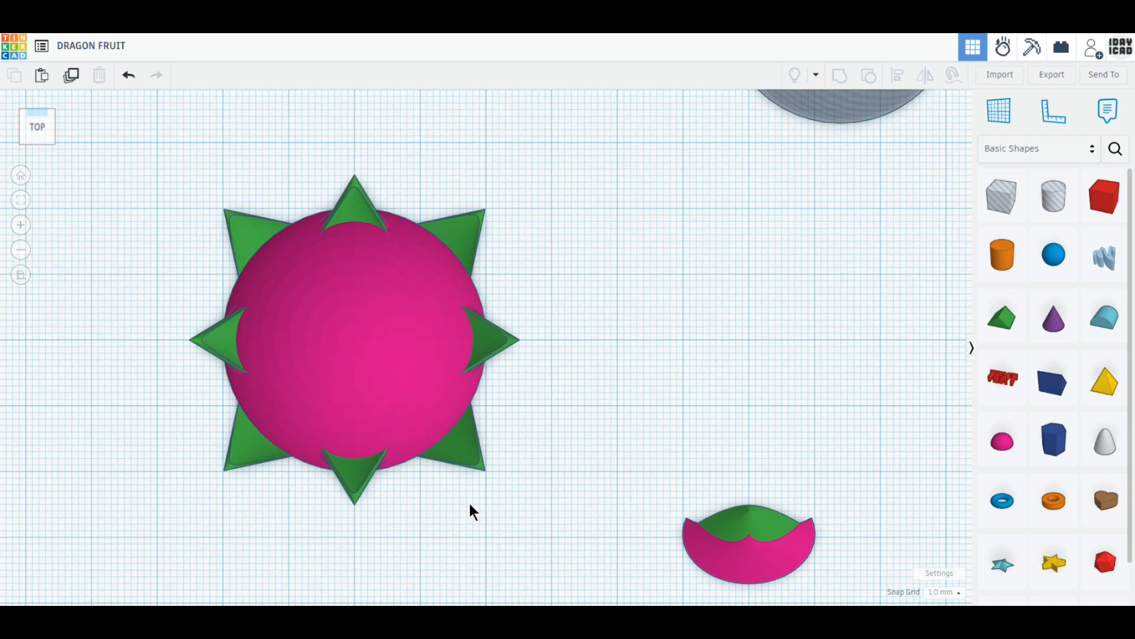
{"action": "left_click", "coordinate": [291, 456]}
{"action": "left_click_drag", "start_coordinate": [172, 343], "coordinate": [286, 417]}
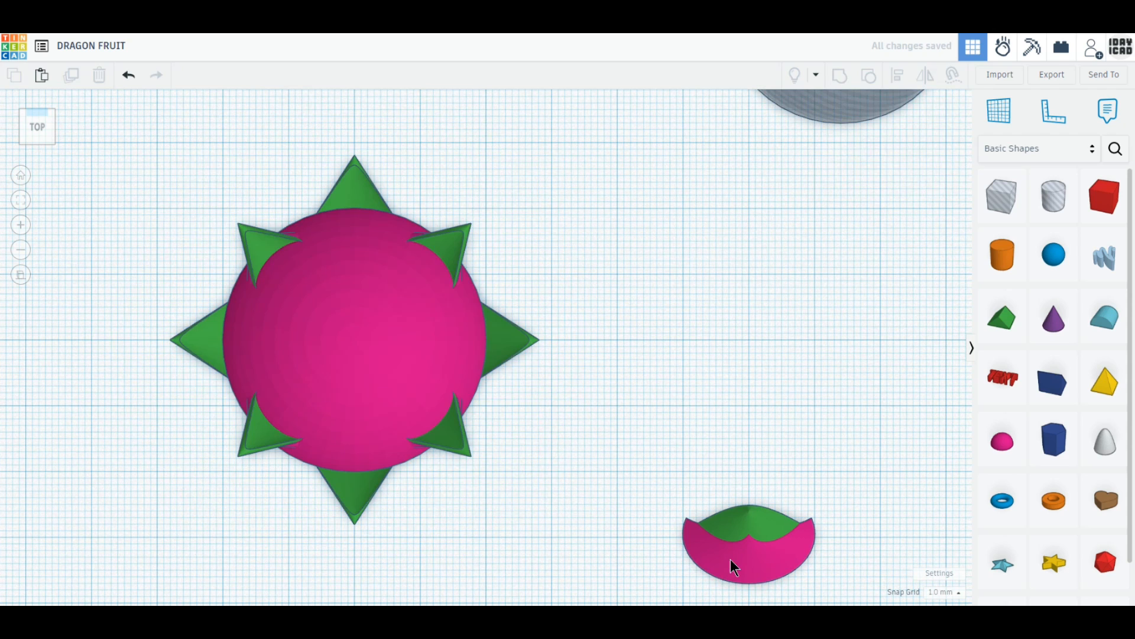
- Duplicate the loose upright scale and move the copy about 46 mm sideways to stand in front of the body
{"action": "left_click", "coordinate": [723, 556]}
{"action": "right_click_drag", "start_coordinate": [636, 566], "coordinate": [675, 510]}
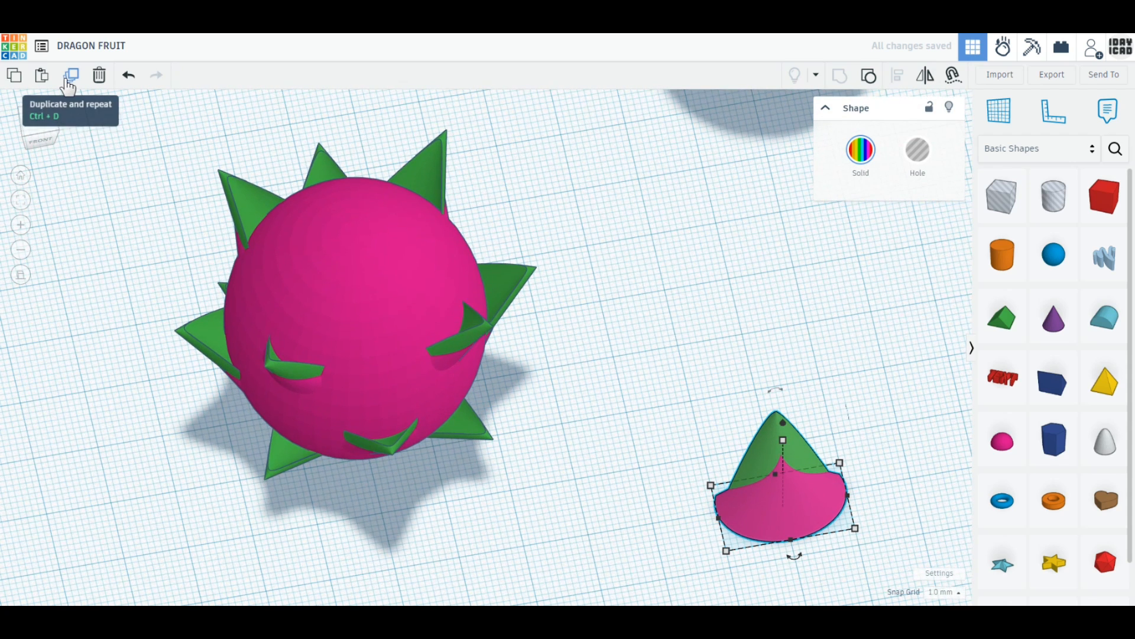
{"action": "left_click_drag", "start_coordinate": [800, 505], "coordinate": [500, 535]}
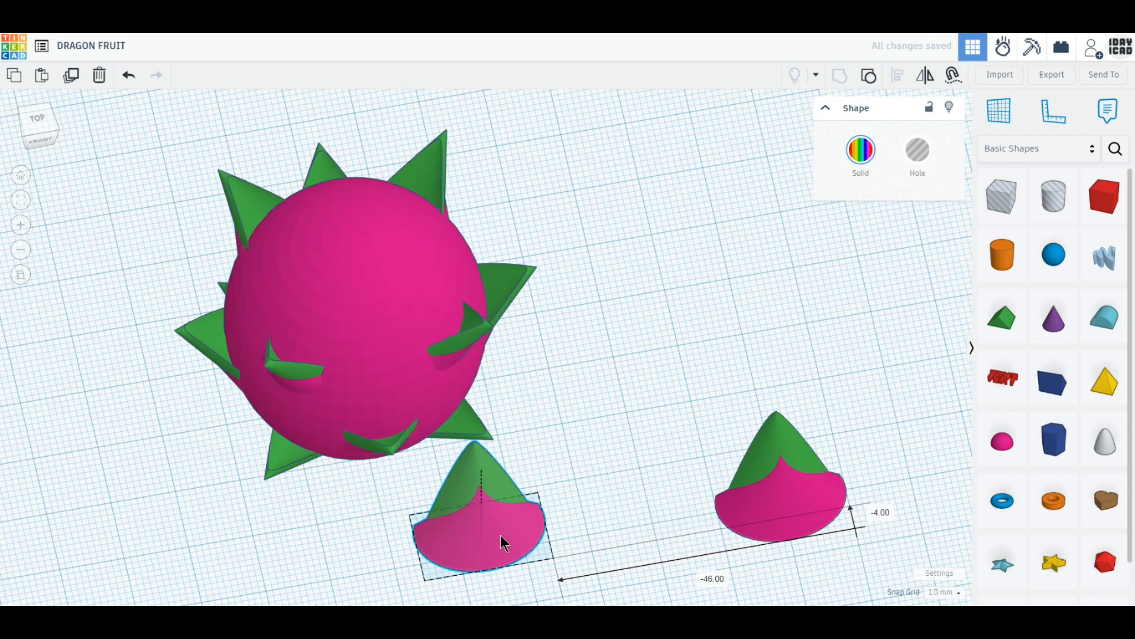
- Tilt the new scale copy 22.5° away from the body and raise it toward the body's upper part
{"action": "right_click_drag", "start_coordinate": [427, 517], "coordinate": [588, 418]}
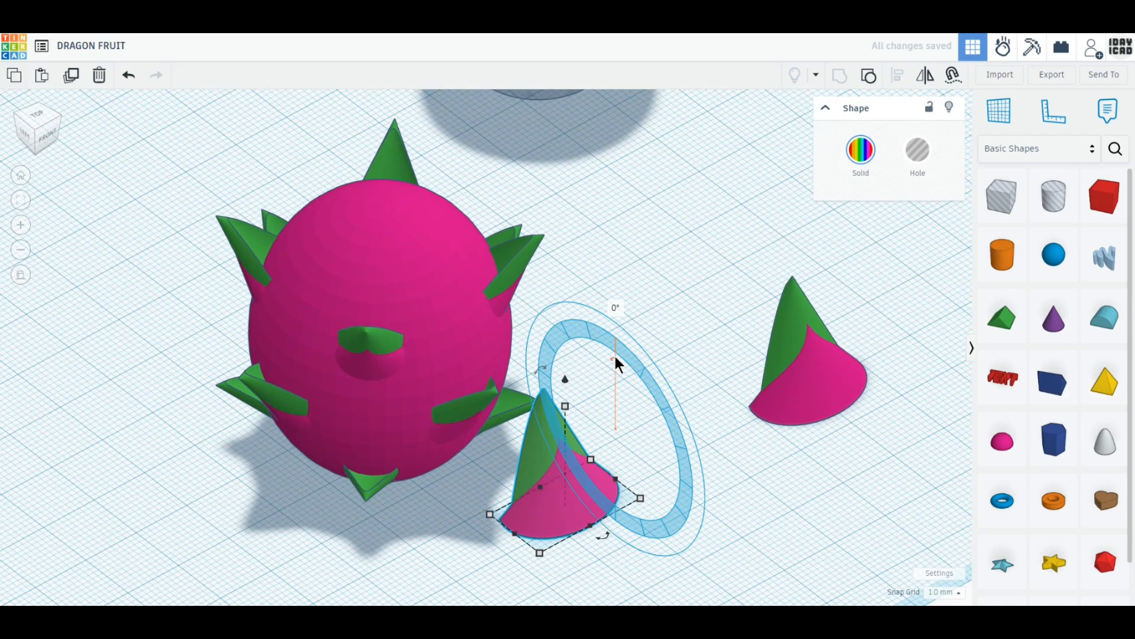
{"action": "left_click_drag", "start_coordinate": [614, 354], "coordinate": [625, 388]}
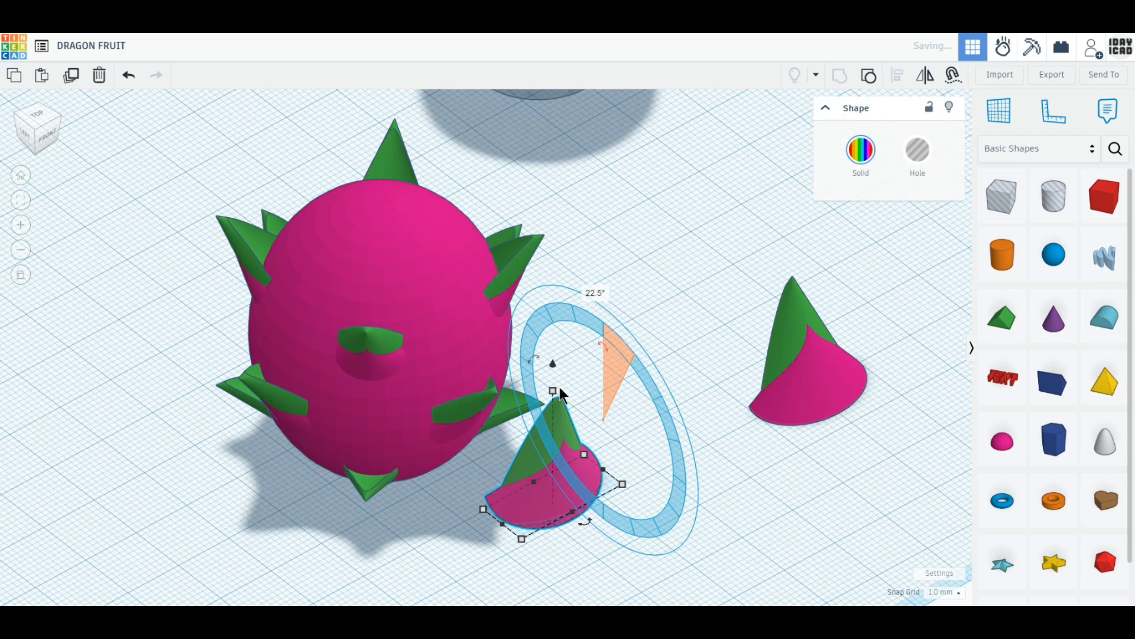
{"action": "left_click_drag", "start_coordinate": [555, 365], "coordinate": [556, 163]}
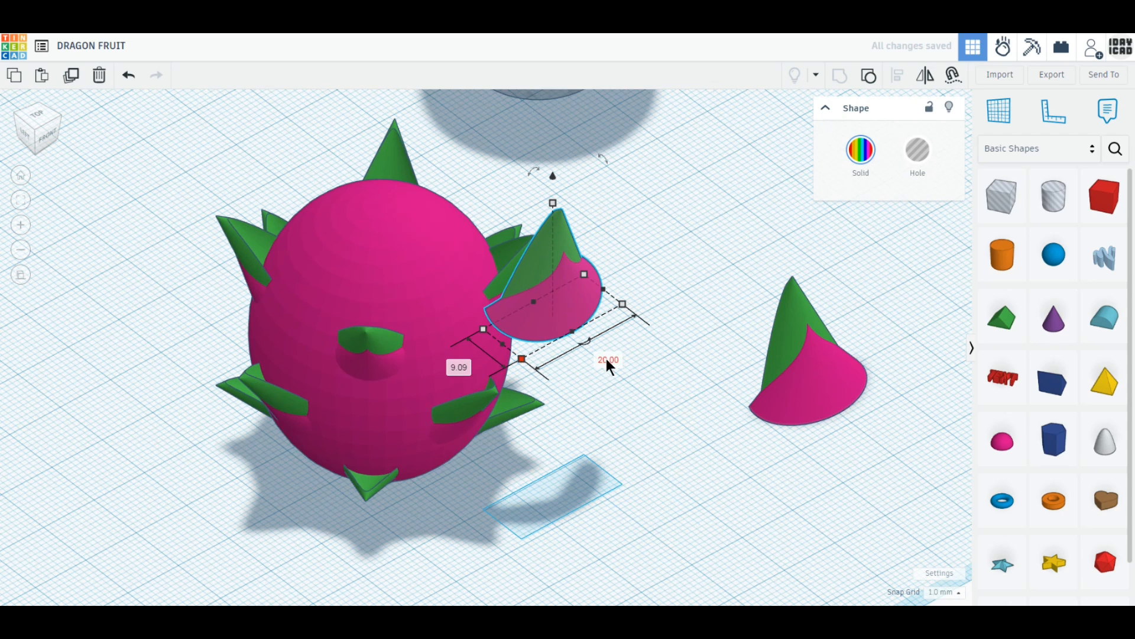
- Resize the raised scale to 16 mm wide, 19 mm high and 8 mm deep
{"action": "left_click", "coordinate": [608, 359]}
{"action": "type", "text": "16"}
{"action": "key", "text": "Return"}
{"action": "left_click_drag", "start_coordinate": [563, 199], "coordinate": [562, 217]}
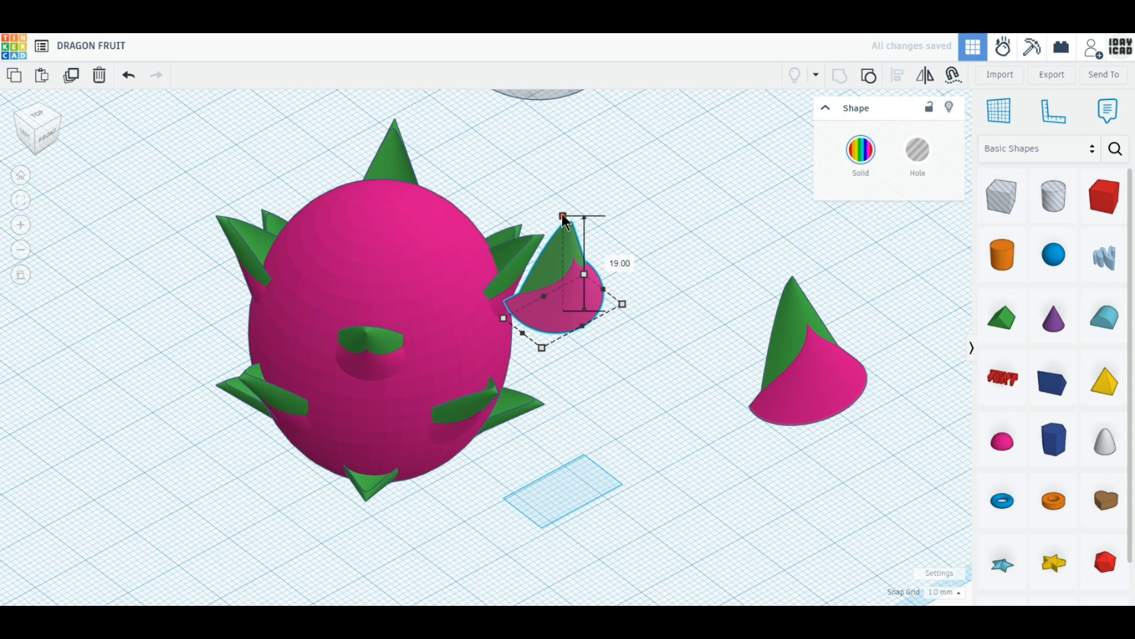
{"action": "left_click", "coordinate": [504, 317]}
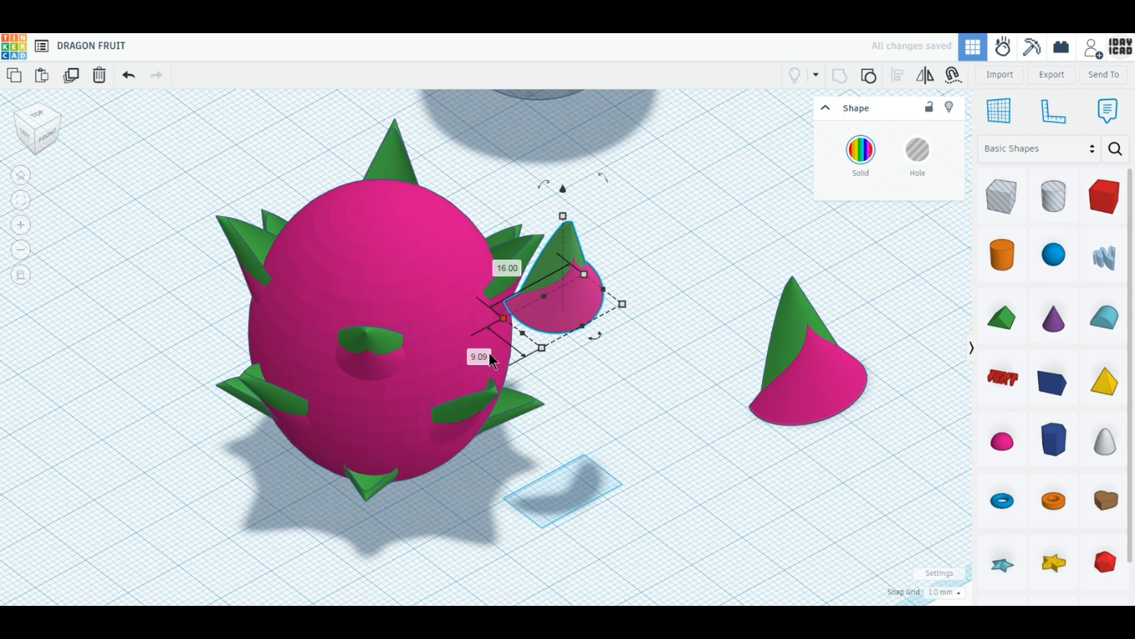
{"action": "left_click", "coordinate": [490, 356]}
{"action": "type", "text": "9"}
{"action": "key", "text": "Return"}
{"action": "left_click", "coordinate": [479, 356]}
{"action": "type", "text": "8"}
{"action": "key", "text": "Return"}
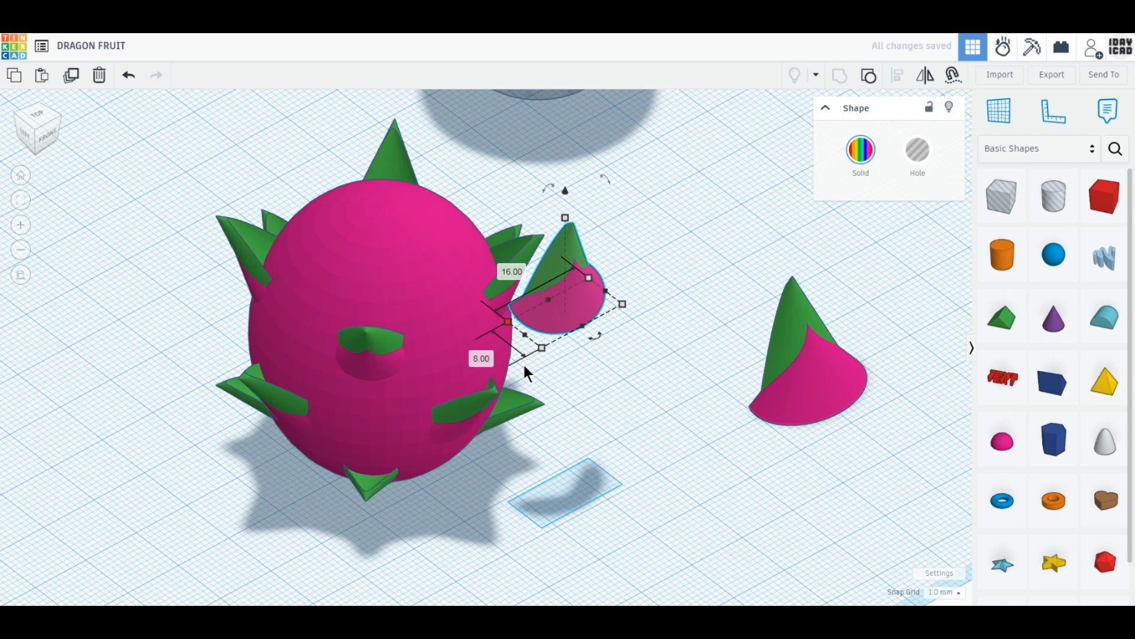
- Move the 16 mm wide scale into the upper front of the body, centered between the diagonal scales
{"action": "left_click", "coordinate": [38, 116]}
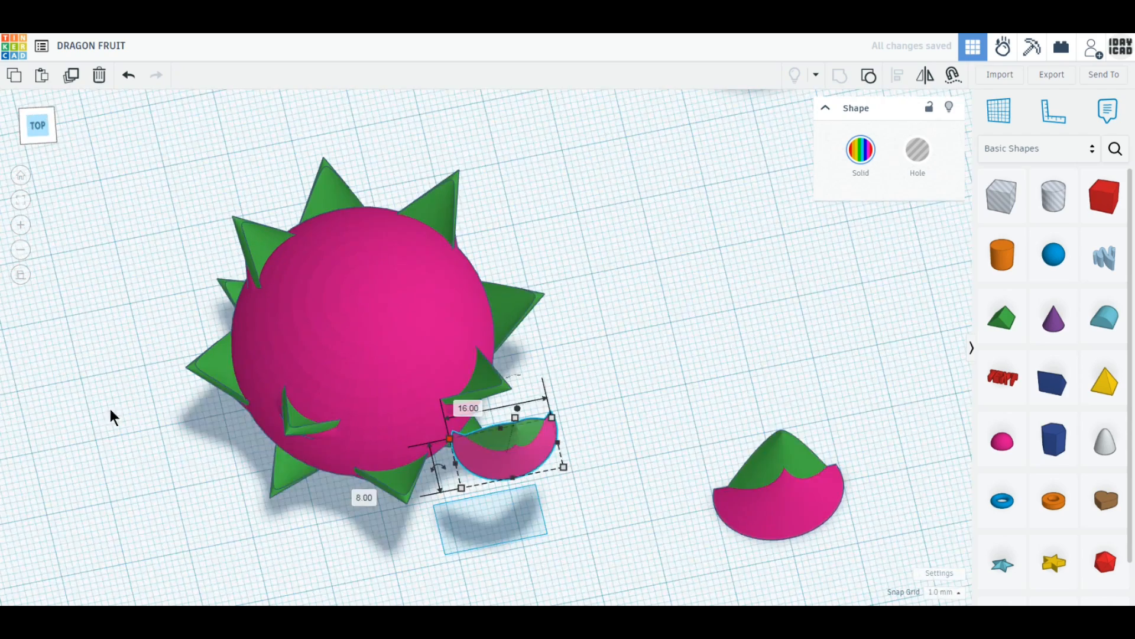
{"action": "left_click", "coordinate": [343, 512]}
{"action": "left_click_drag", "start_coordinate": [472, 516], "coordinate": [369, 421]}
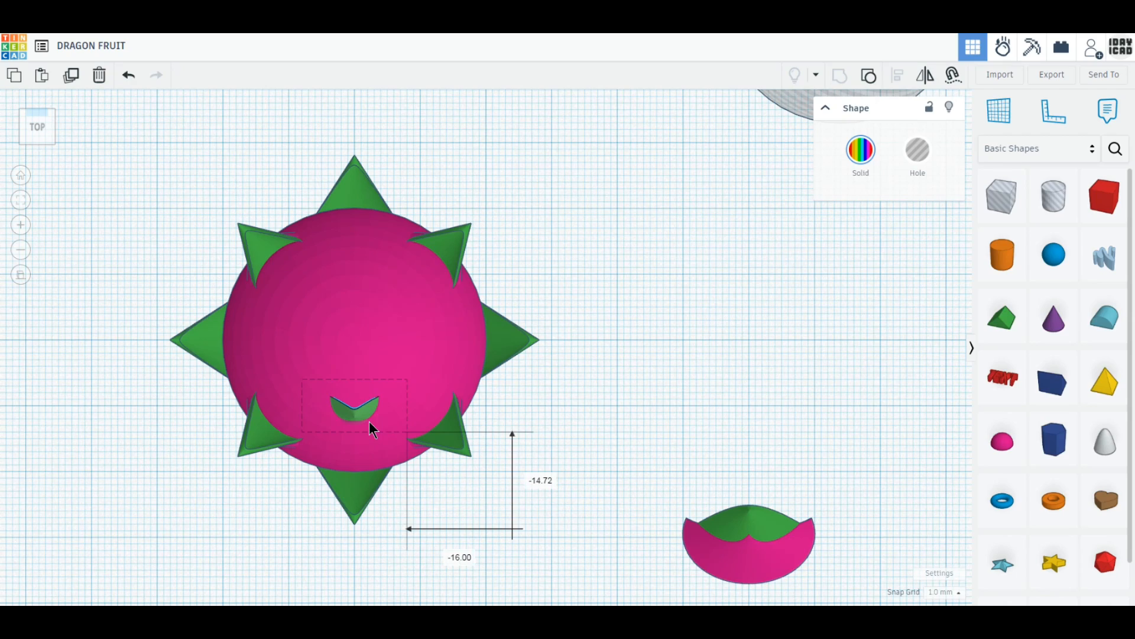
- Raise the embedded top-row scale by 2 mm to a height of 38 mm above the workplane
{"action": "right_click_drag", "start_coordinate": [327, 508], "coordinate": [463, 406]}
{"action": "middle_click_drag", "start_coordinate": [463, 405], "coordinate": [436, 507]}
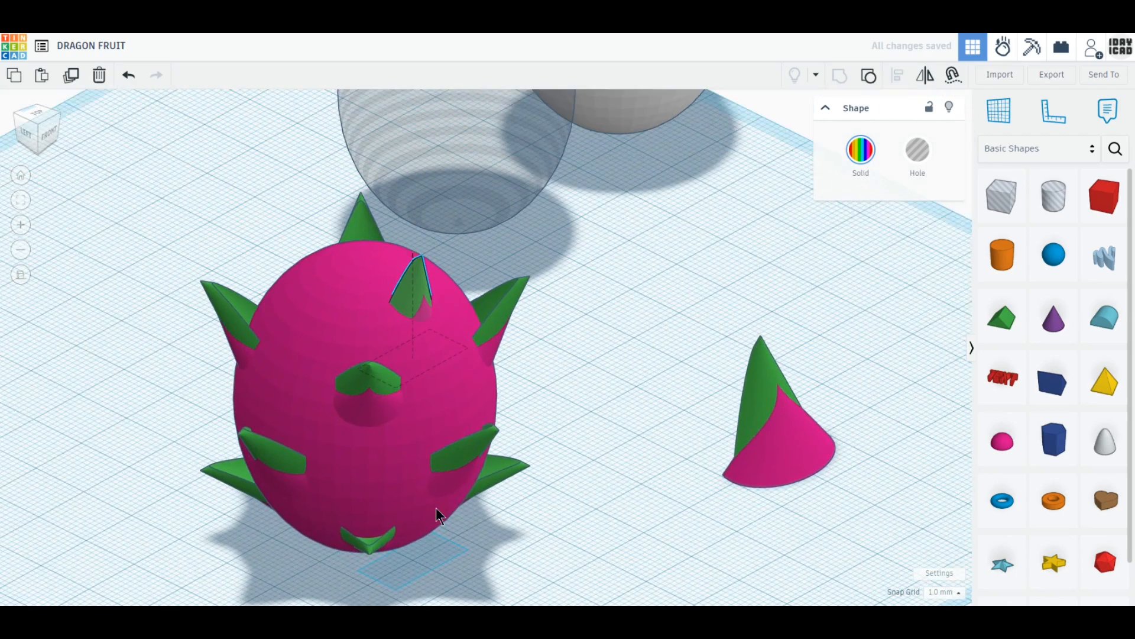
{"action": "middle_click_drag", "start_coordinate": [487, 291], "coordinate": [464, 385]}
{"action": "key", "text": "Right"}
{"action": "key", "text": "Right"}
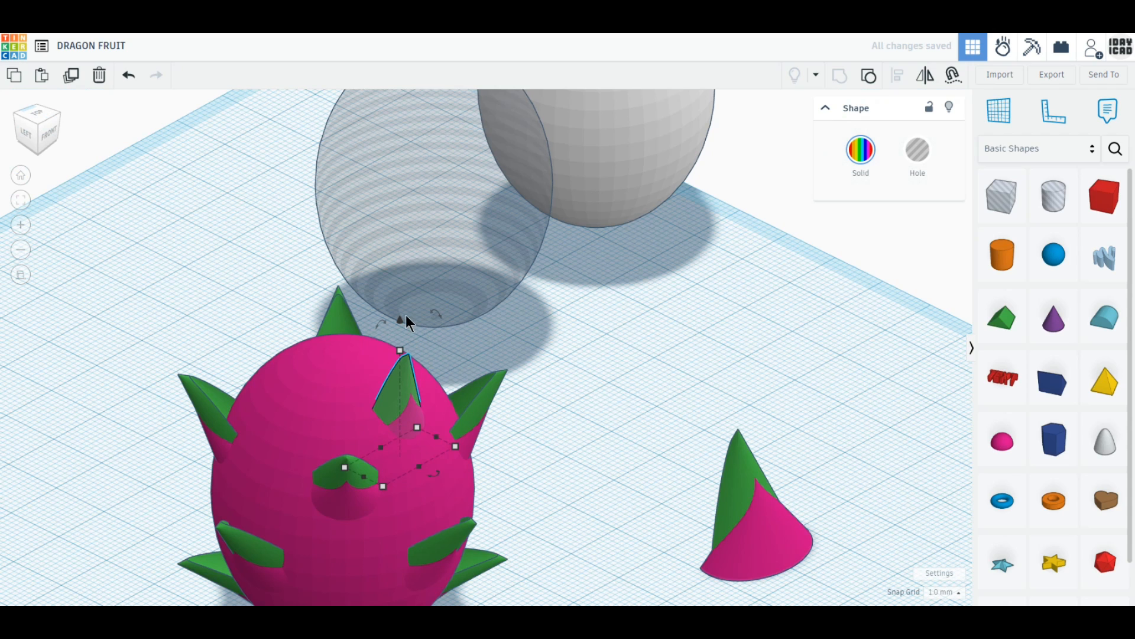
{"action": "left_click_drag", "start_coordinate": [401, 318], "coordinate": [402, 310]}
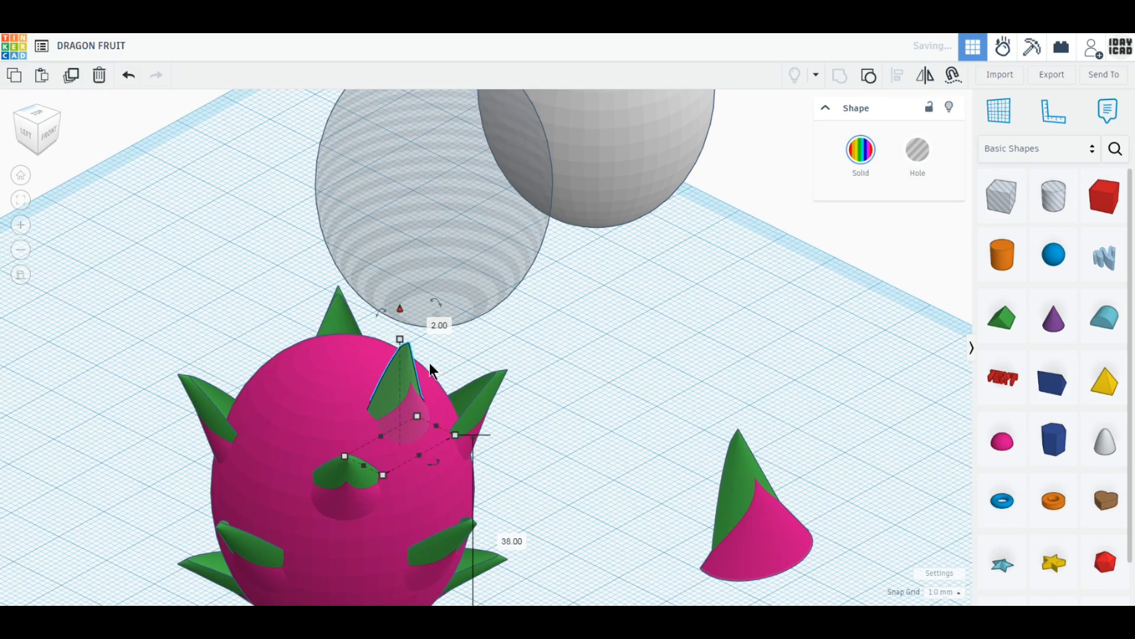
- Duplicate the upper front scale, turn the copy half a turn and move it 23 mm to the back of the body
{"action": "right_click_drag", "start_coordinate": [503, 456], "coordinate": [367, 552]}
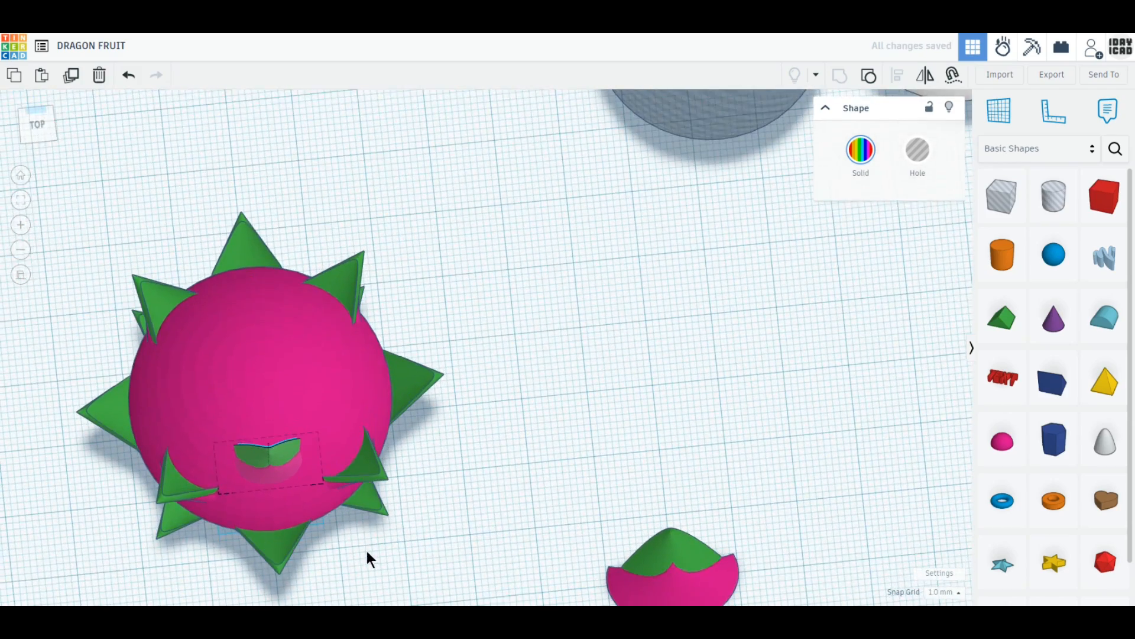
{"action": "left_click", "coordinate": [38, 124]}
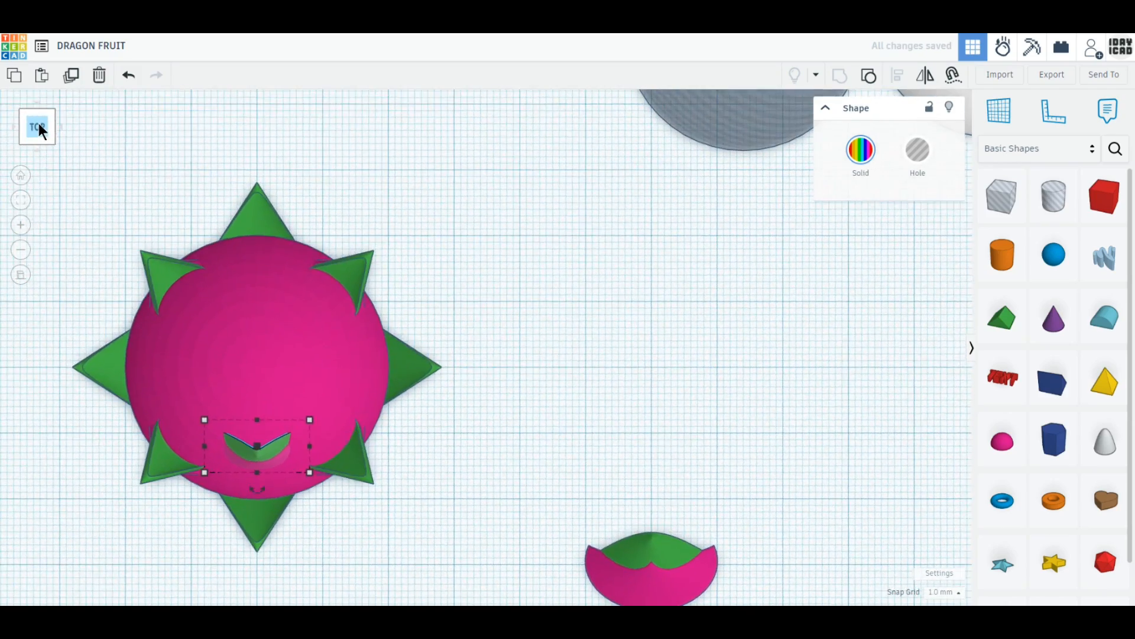
{"action": "left_click", "coordinate": [72, 77]}
{"action": "left_click_drag", "start_coordinate": [188, 455], "coordinate": [561, 460]}
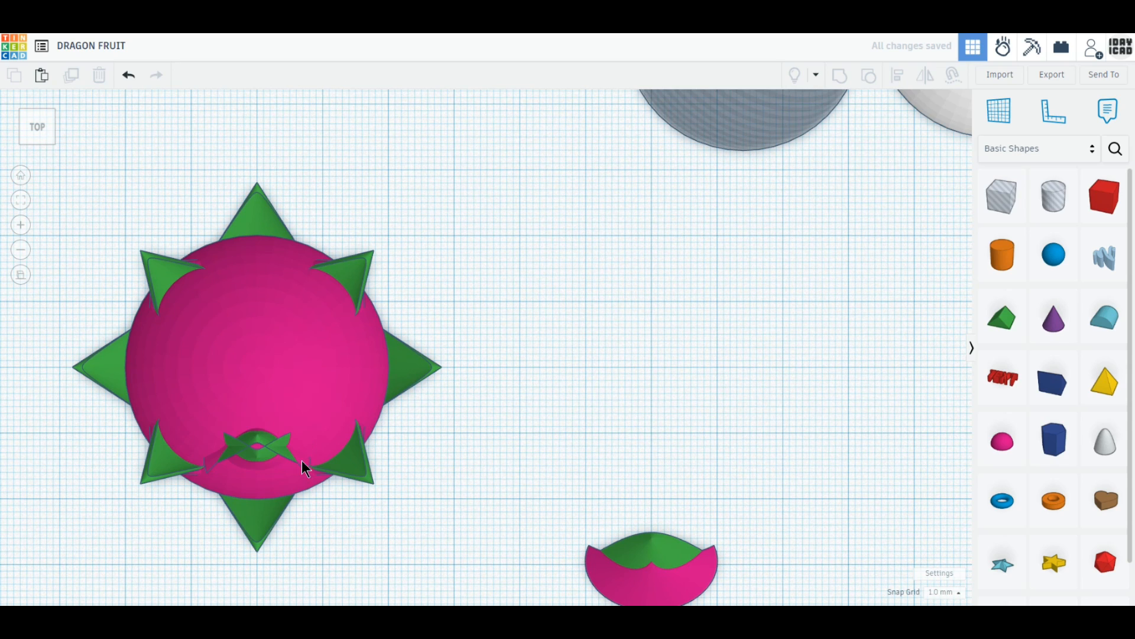
{"action": "left_click_drag", "start_coordinate": [302, 460], "coordinate": [306, 320]}
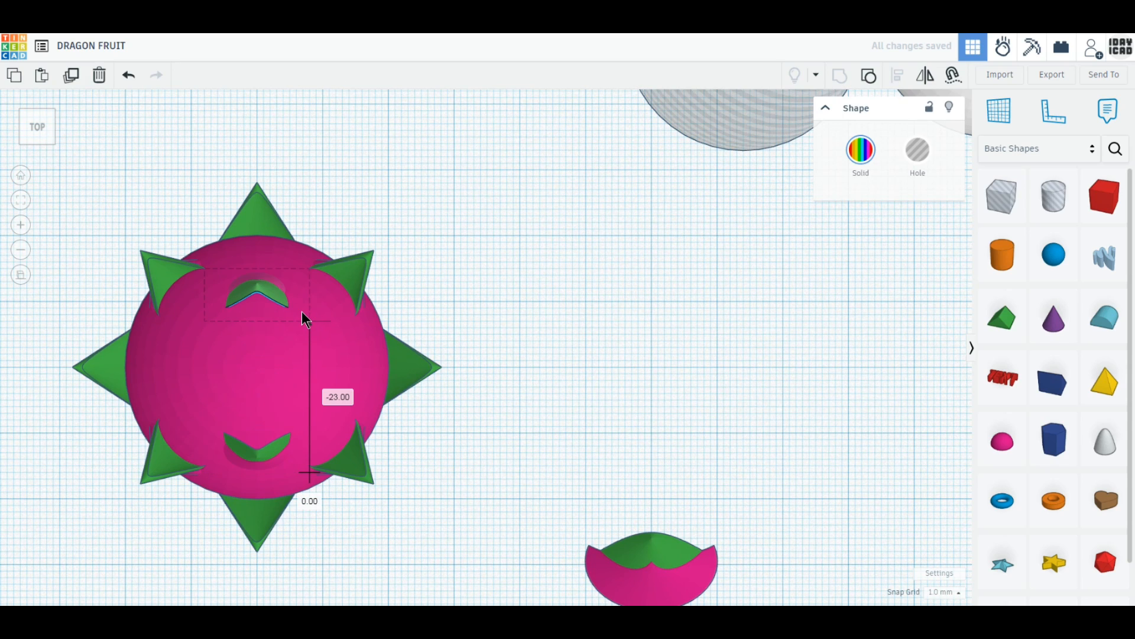
- Shift the upper back scale 1 mm further toward the back of the body
{"action": "left_click", "coordinate": [267, 457], "text": "shift"}
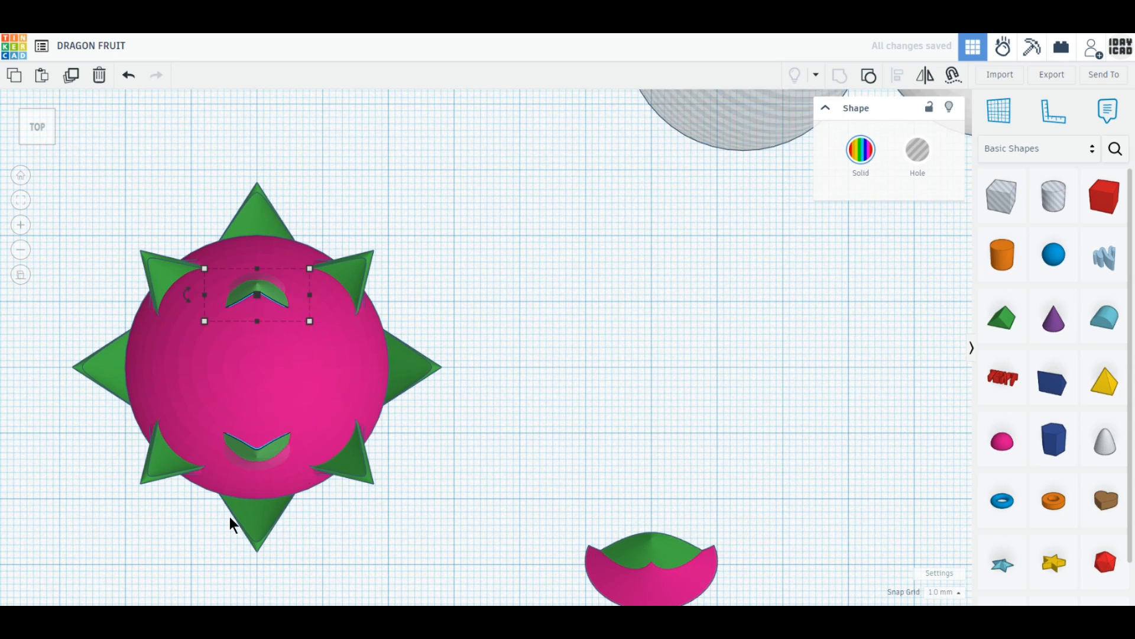
{"action": "middle_click_drag", "start_coordinate": [158, 547], "coordinate": [347, 552]}
{"action": "scroll", "coordinate": [226, 565], "scroll_direction": "up", "scroll_amount": 3}
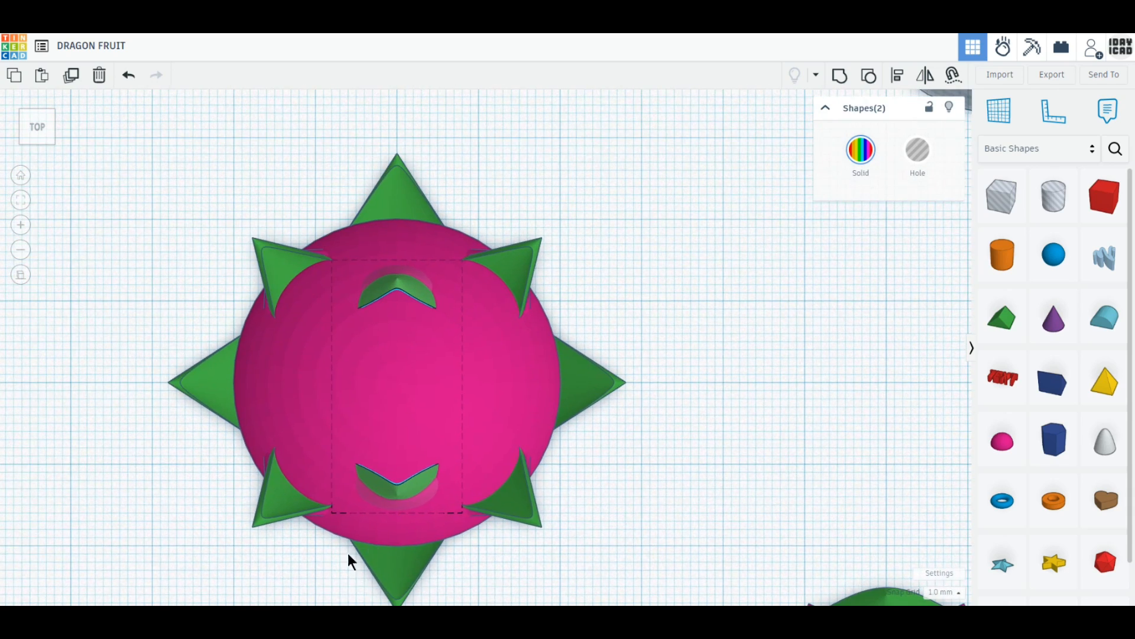
{"action": "left_click", "coordinate": [629, 527]}
{"action": "left_click_drag", "start_coordinate": [414, 295], "coordinate": [413, 287]}
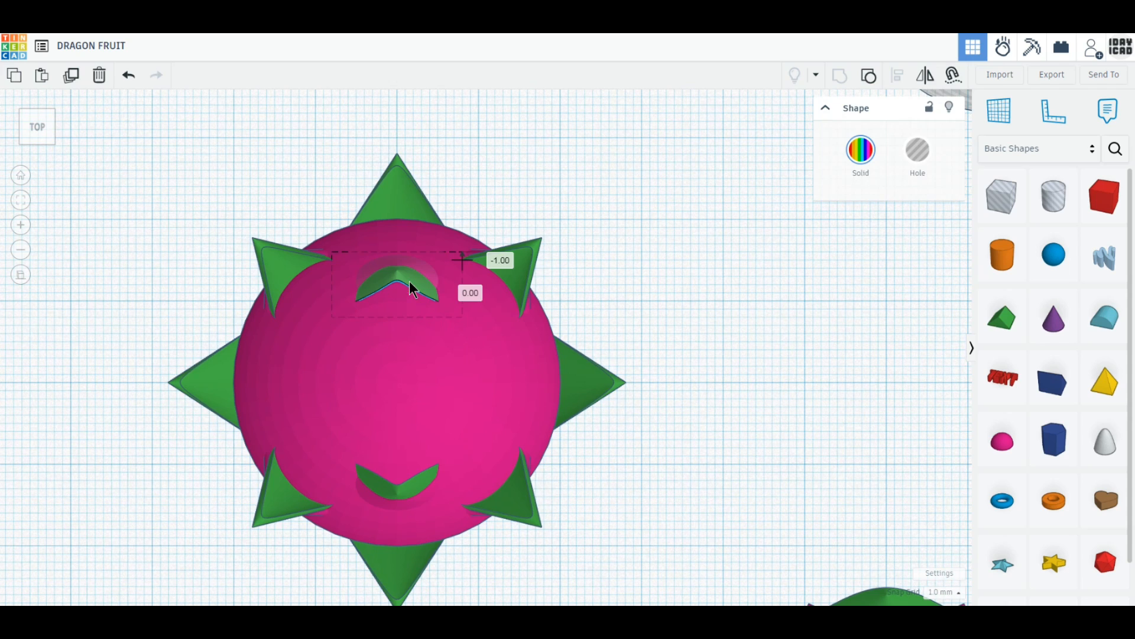
- Duplicate the upper front and back scales together and rotate the copies a quarter turn onto the body's two sides
{"action": "left_click", "coordinate": [389, 499], "text": "shift"}
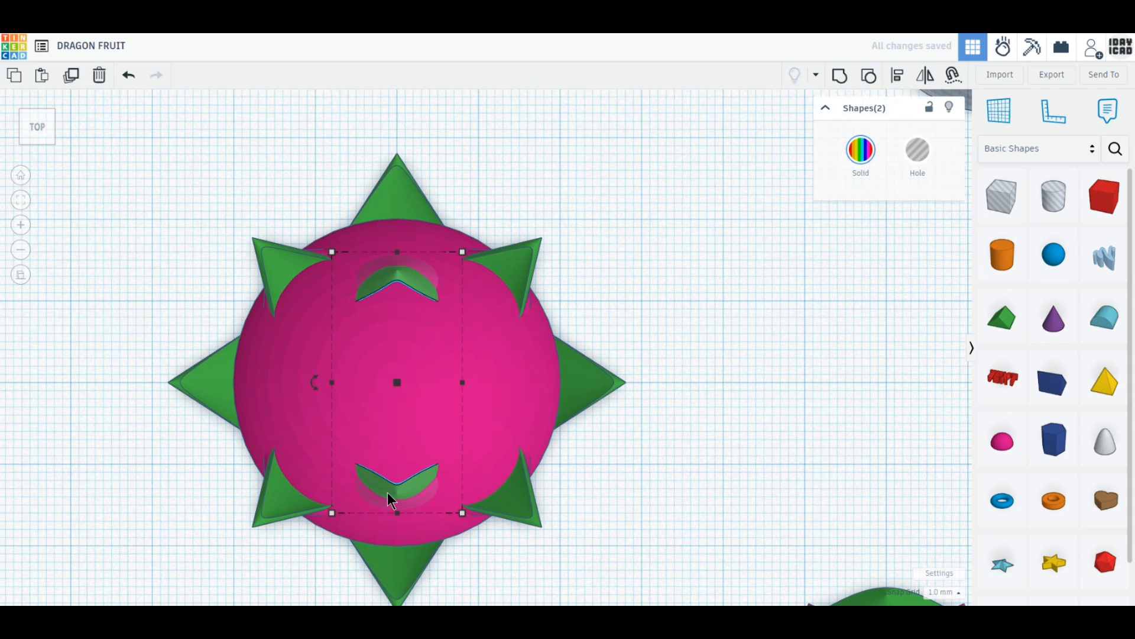
{"action": "left_click", "coordinate": [69, 79]}
{"action": "left_click_drag", "start_coordinate": [314, 382], "coordinate": [400, 436]}
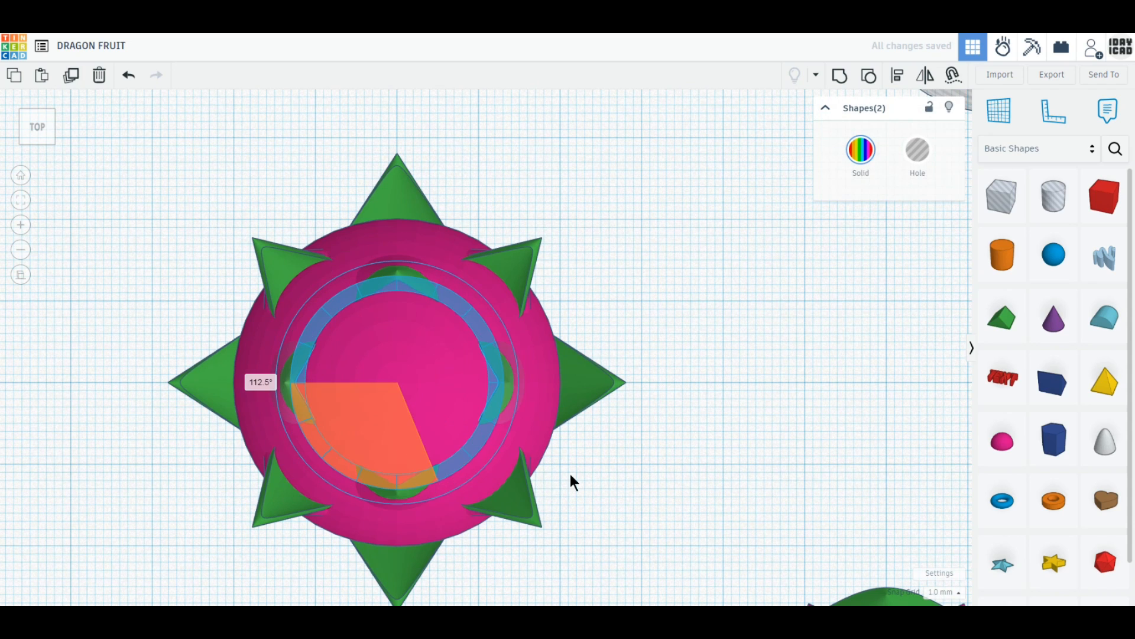
{"action": "left_click", "coordinate": [629, 521]}
{"action": "right_click_drag", "start_coordinate": [629, 520], "coordinate": [684, 422]}
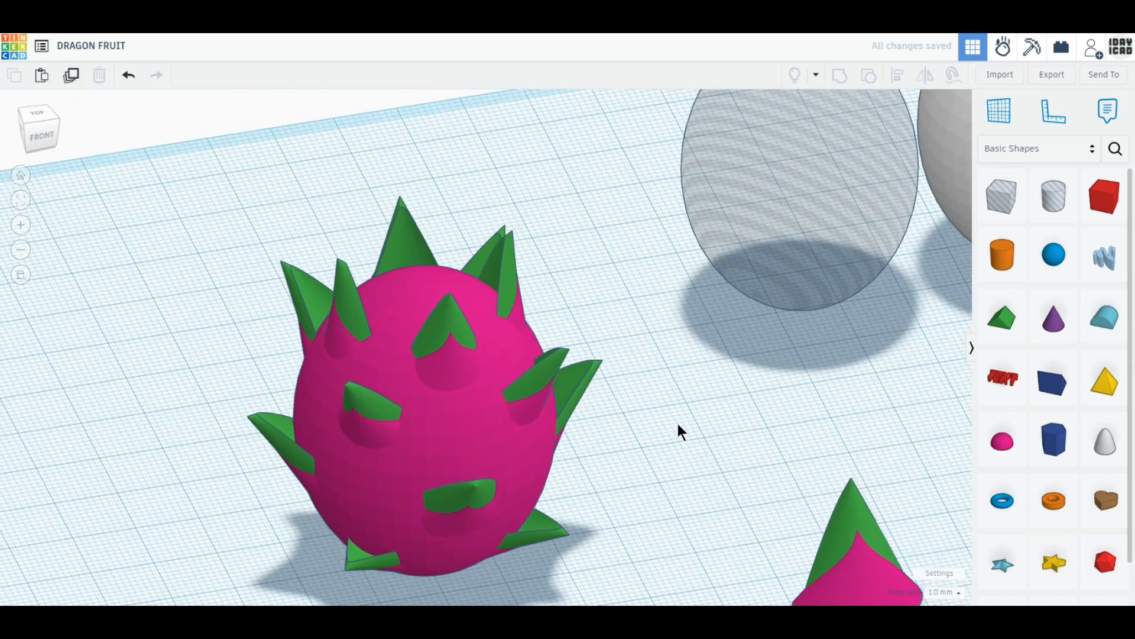
- Place the spare scale on the body's crown, 47 mm above the workplane, and resize it to 12 mm wide and 6 mm deep
{"action": "left_click_drag", "start_coordinate": [811, 571], "coordinate": [442, 555]}
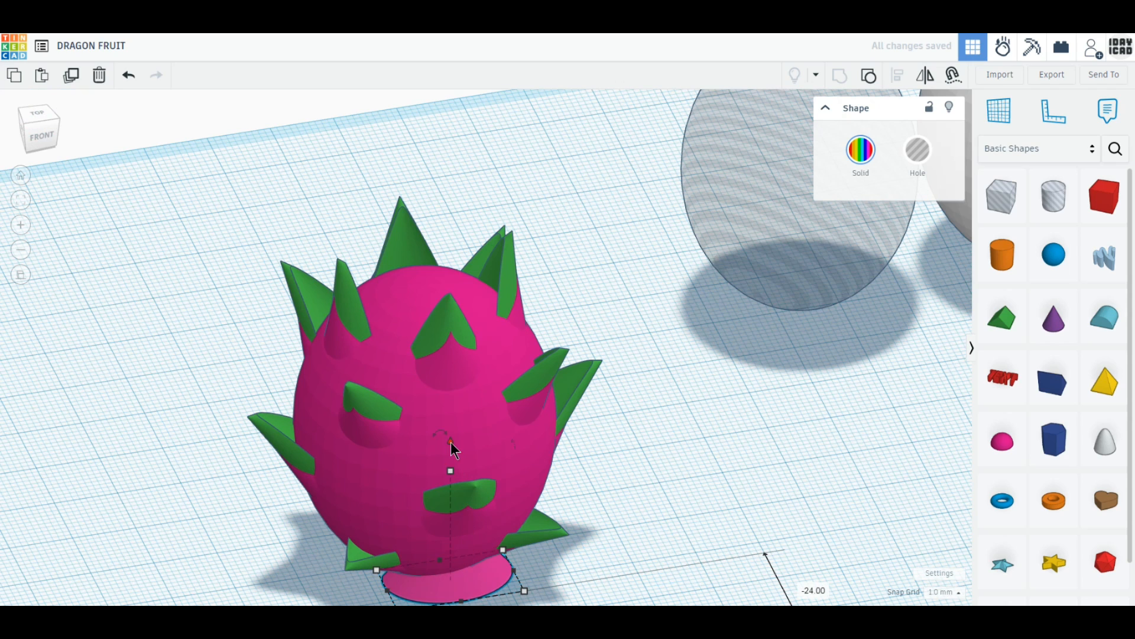
{"action": "left_click_drag", "start_coordinate": [450, 442], "coordinate": [480, 193]}
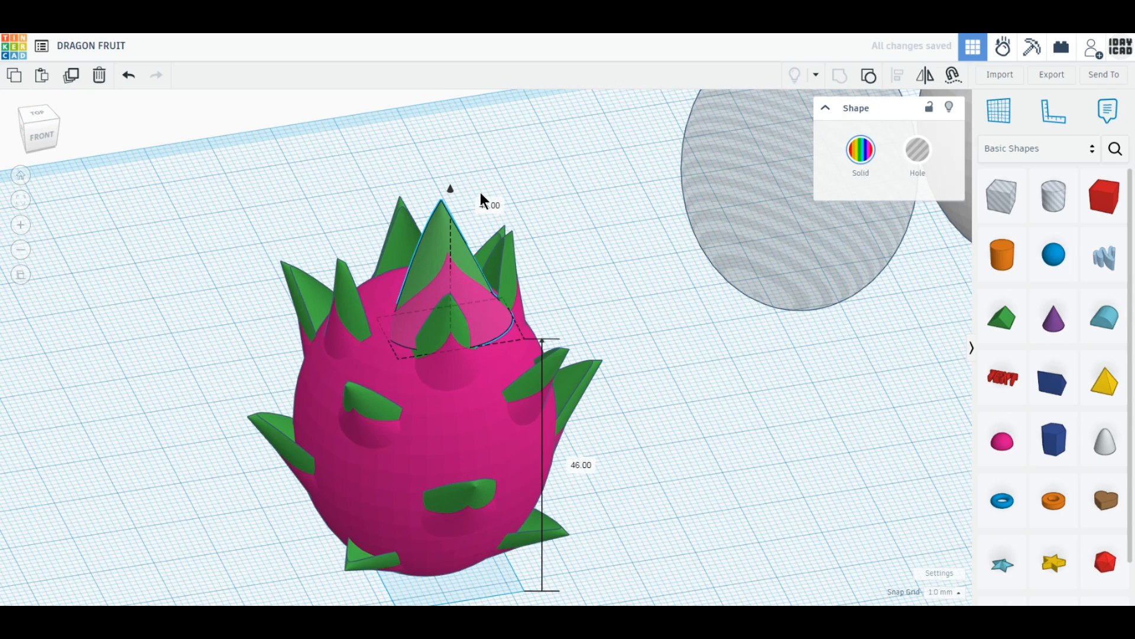
{"action": "left_click_drag", "start_coordinate": [524, 340], "coordinate": [465, 330]}
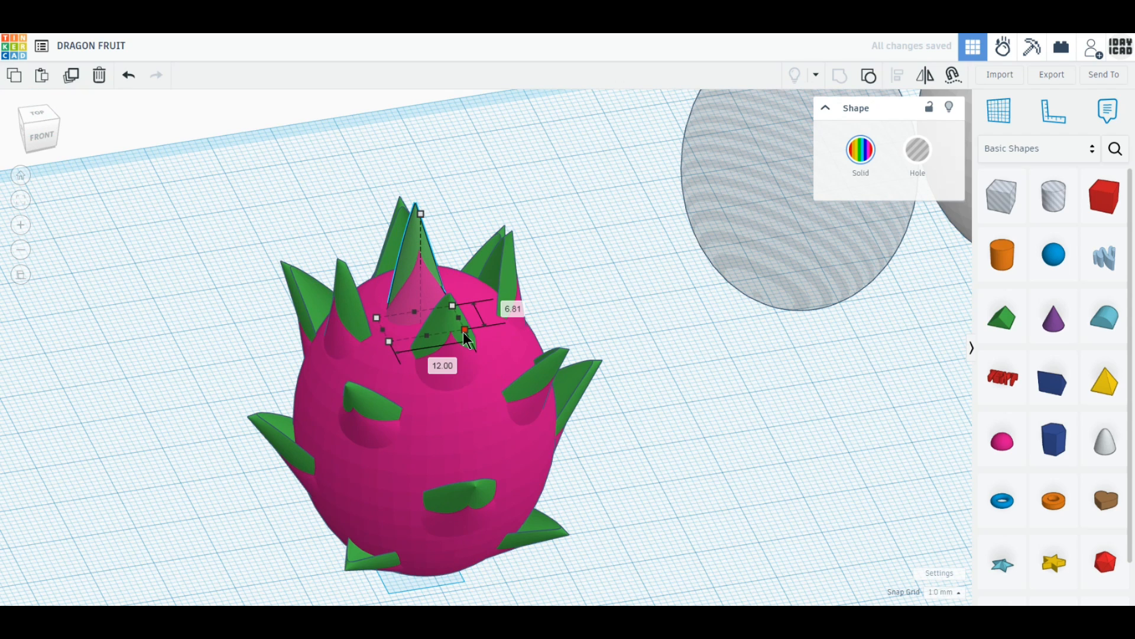
{"action": "left_click", "coordinate": [505, 309]}
{"action": "type", "text": "6"}
{"action": "key", "text": "Return"}
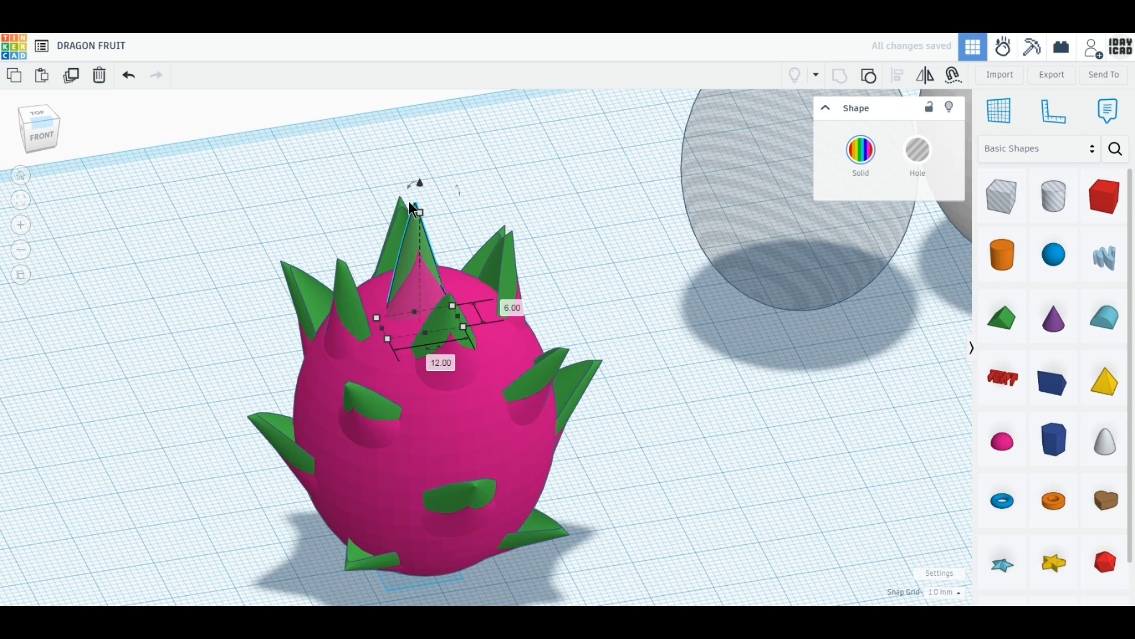
{"action": "left_click_drag", "start_coordinate": [420, 185], "coordinate": [427, 176]}
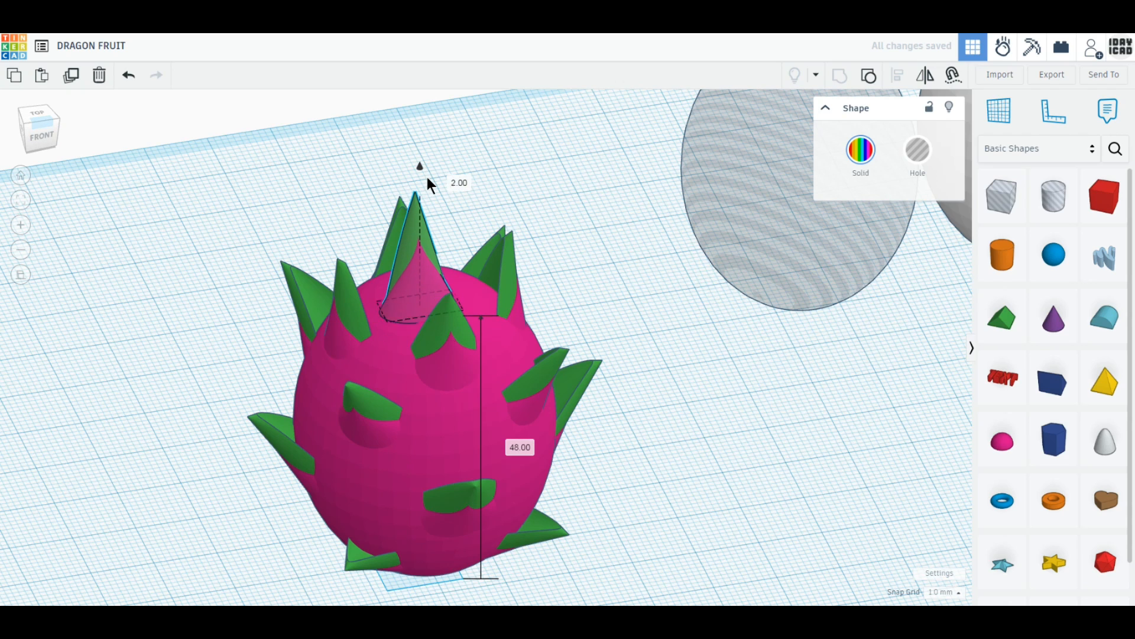
- Move the crown scale into line with the front and back scales, just in front of the body's center
{"action": "left_click", "coordinate": [38, 111]}
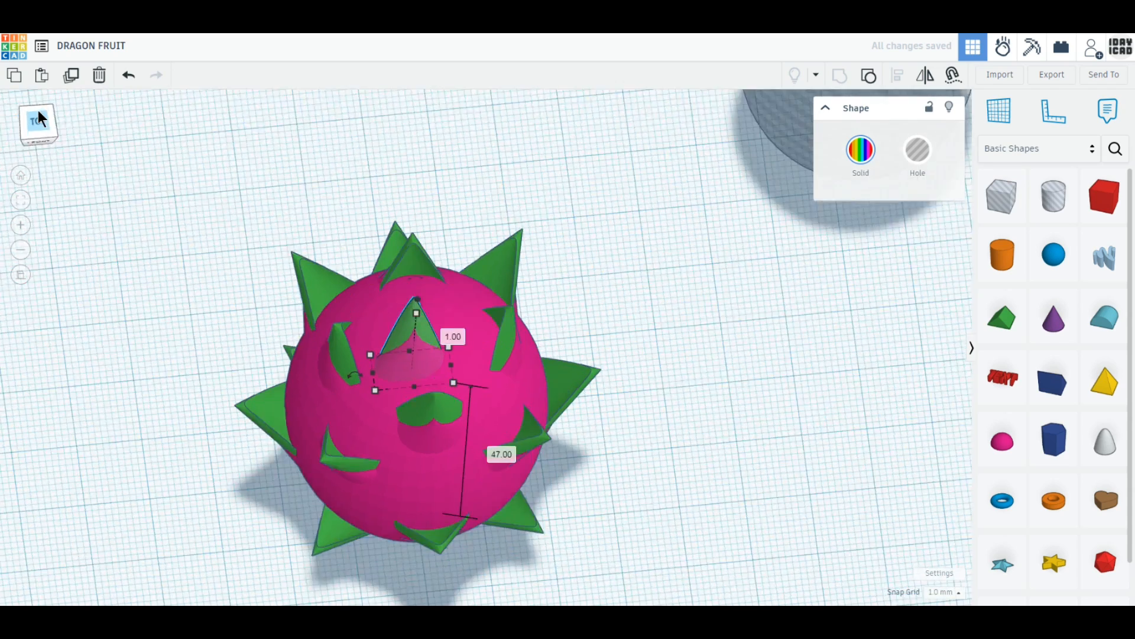
{"action": "key", "text": "Escape"}
{"action": "left_click_drag", "start_coordinate": [400, 407], "coordinate": [416, 396]}
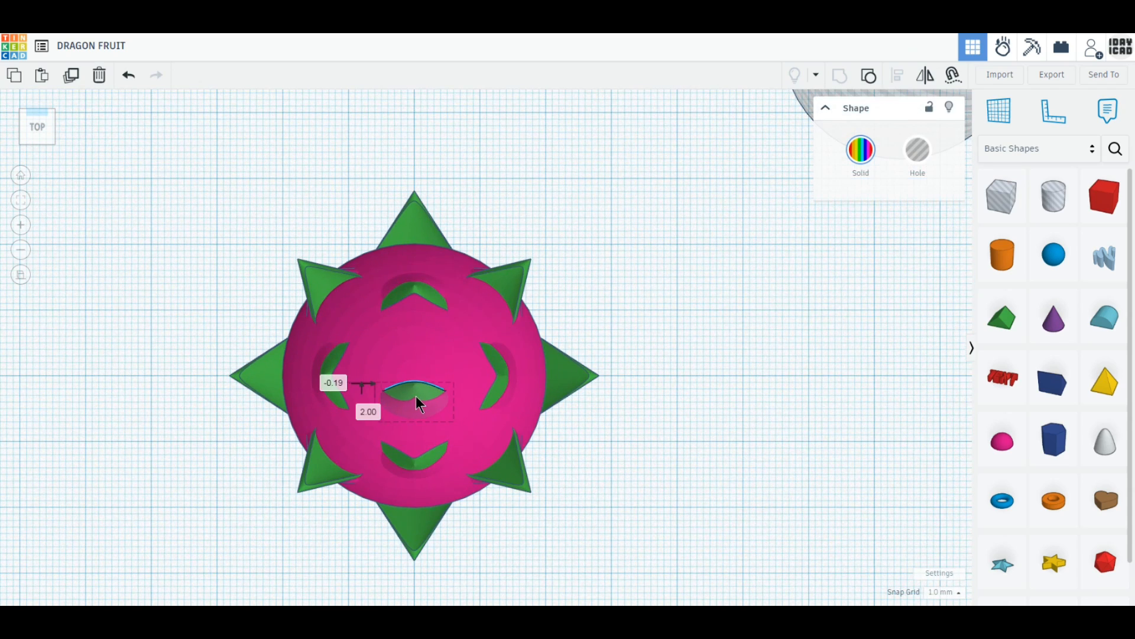
- Tilt the crown scale by 10°
{"action": "right_click_drag", "start_coordinate": [416, 396], "coordinate": [540, 427]}
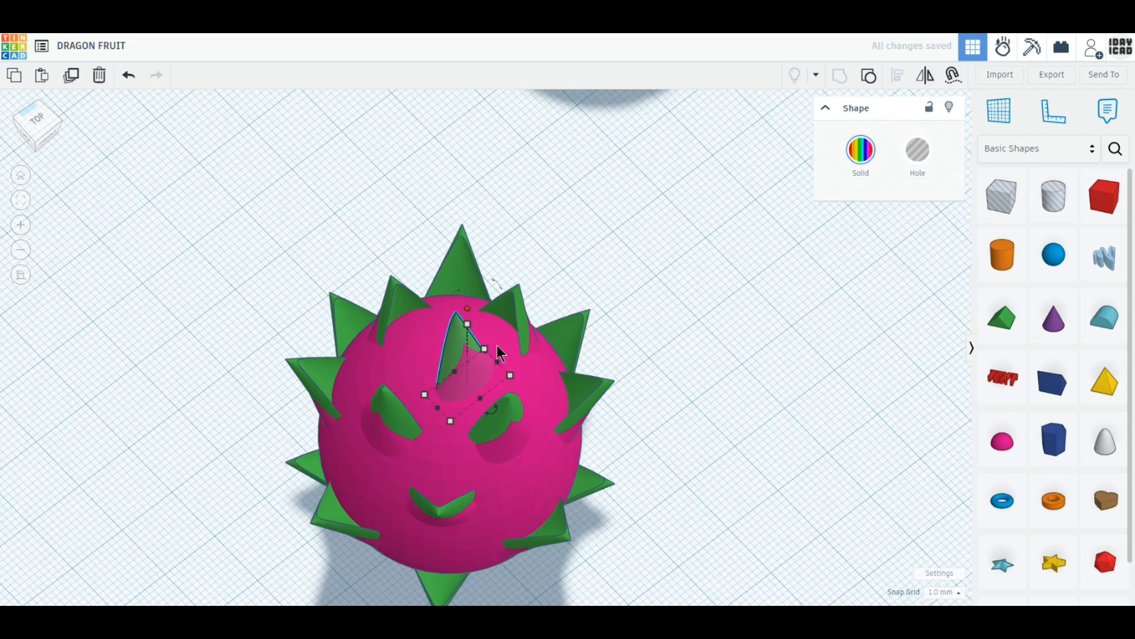
{"action": "left_click_drag", "start_coordinate": [496, 285], "coordinate": [514, 267]}
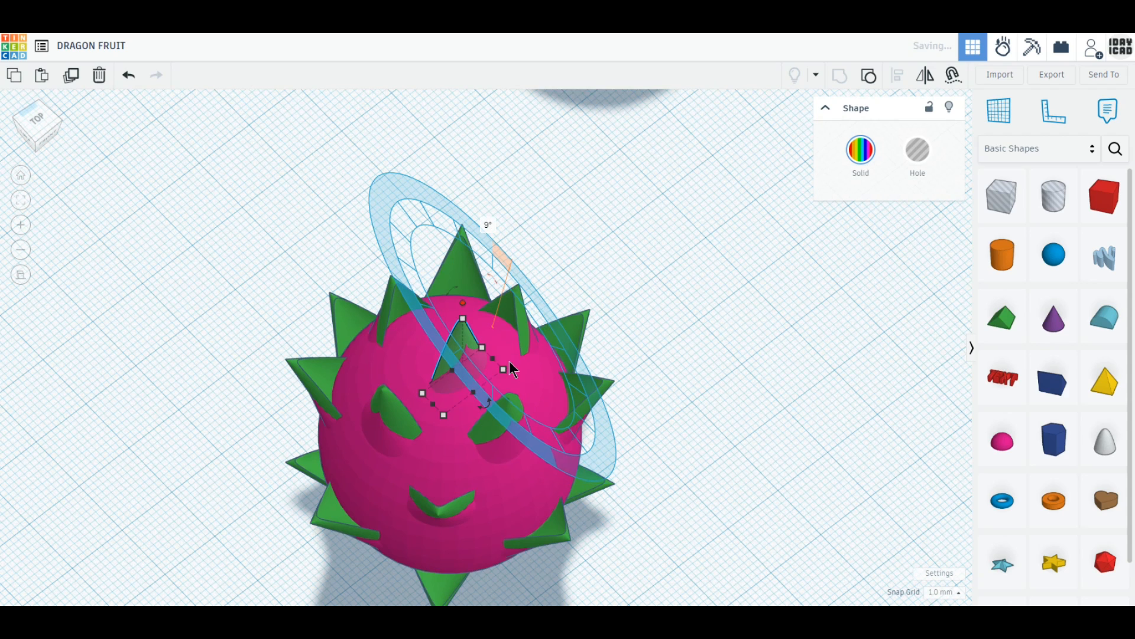
{"action": "left_click", "coordinate": [489, 224]}
{"action": "type", "text": "10"}
{"action": "key", "text": "Return"}
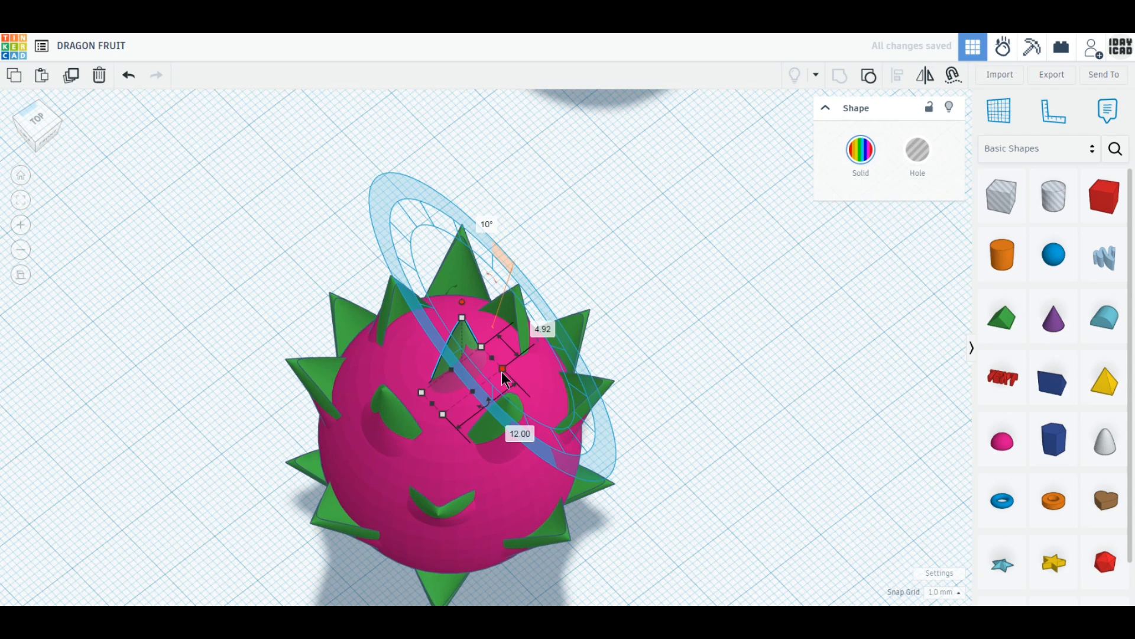
- Set the tilted crown scale's width to 10 mm
{"action": "left_click", "coordinate": [537, 322]}
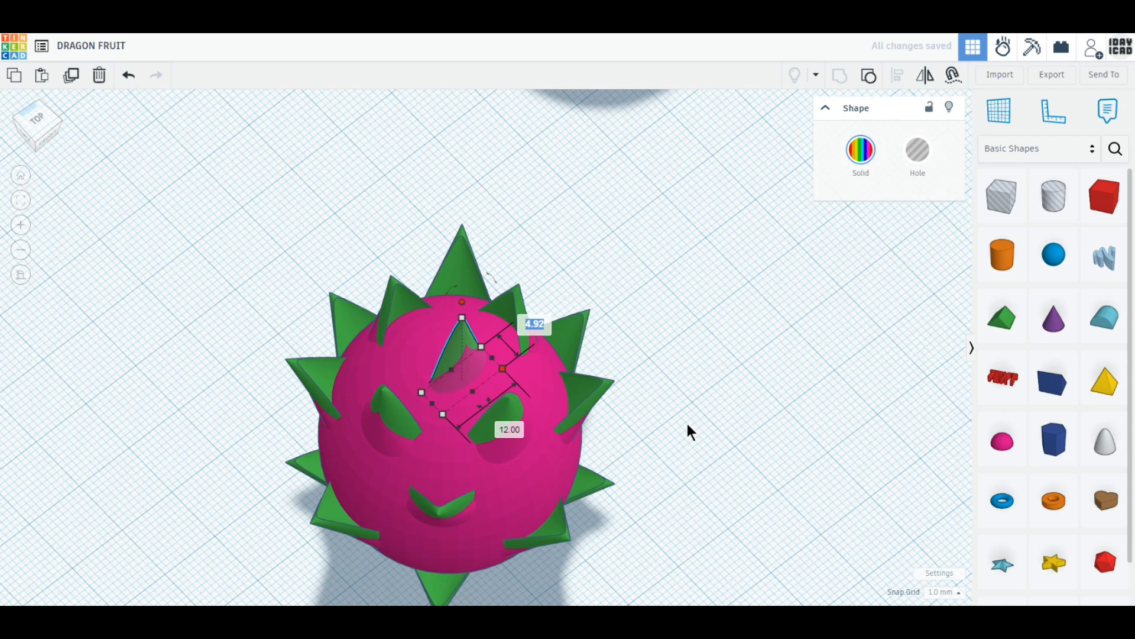
{"action": "key", "text": "Return"}
{"action": "left_click", "coordinate": [649, 424]}
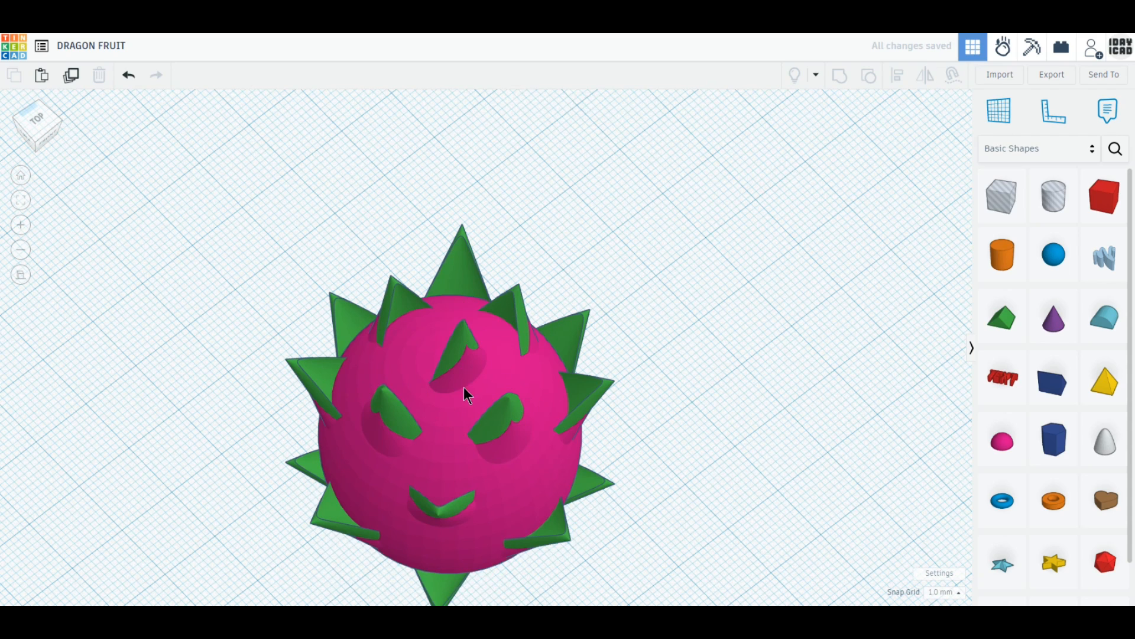
{"action": "left_click", "coordinate": [456, 367]}
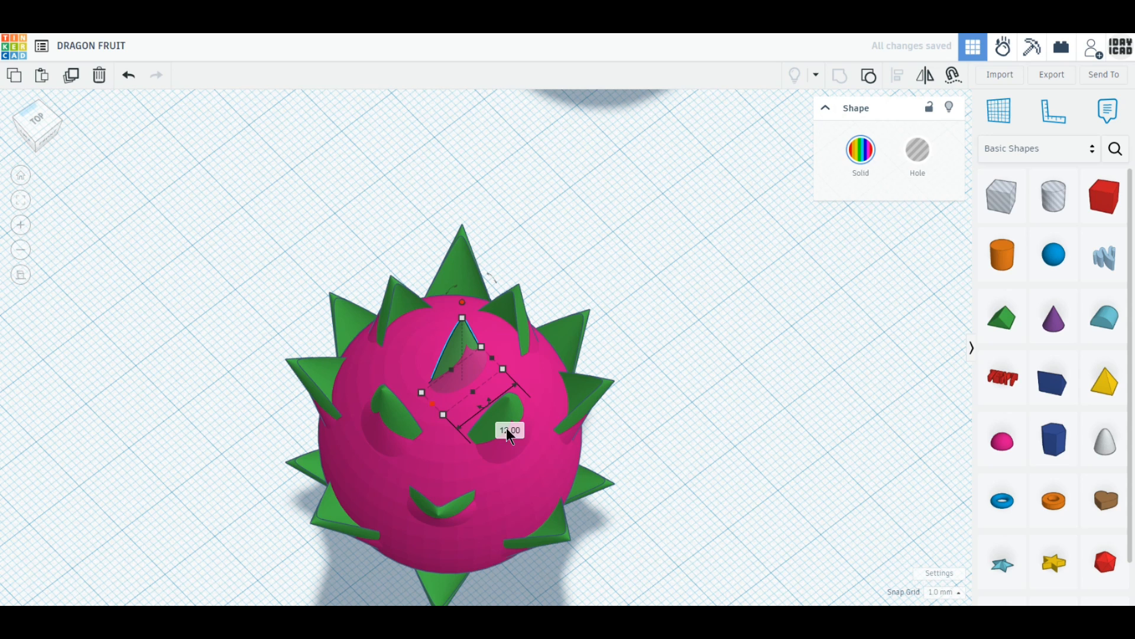
{"action": "type", "text": "10"}
{"action": "key", "text": "Return"}
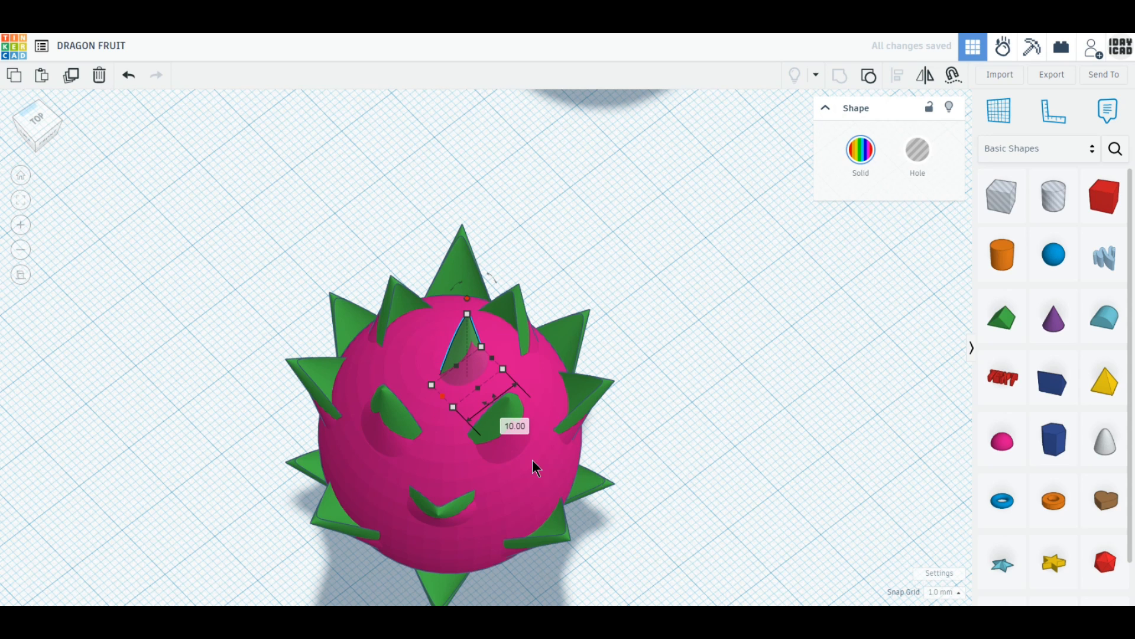
- Center the 10 mm wide crown scale side to side by nudging it 1 mm left and about 0.7 mm toward the front
{"action": "left_click", "coordinate": [37, 122]}
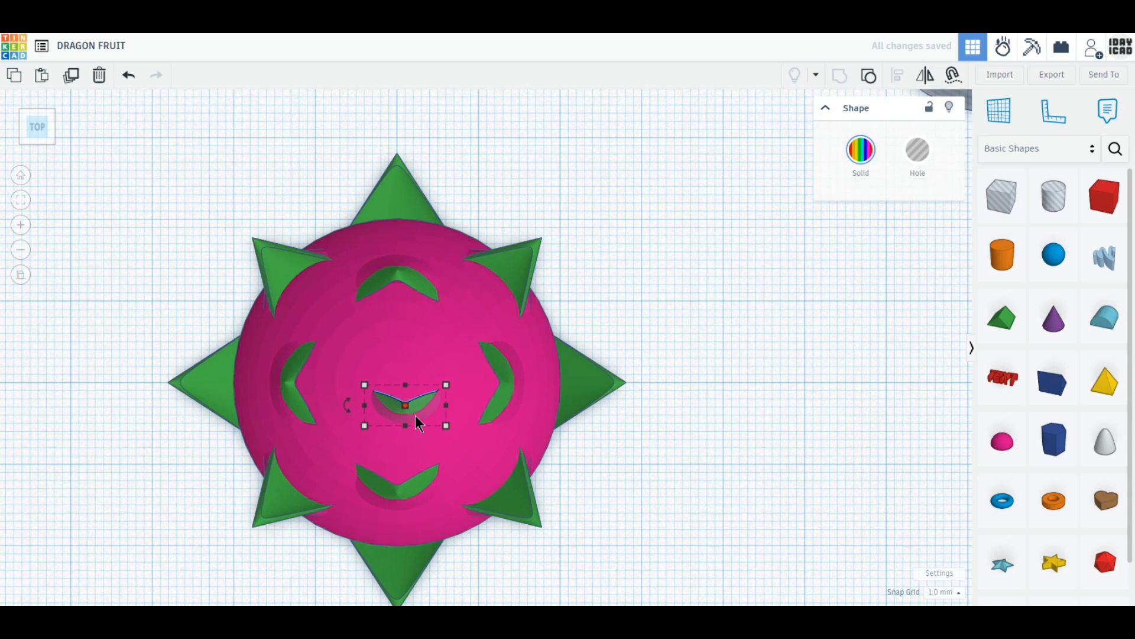
{"action": "key", "text": "Left"}
{"action": "key", "text": "Down"}
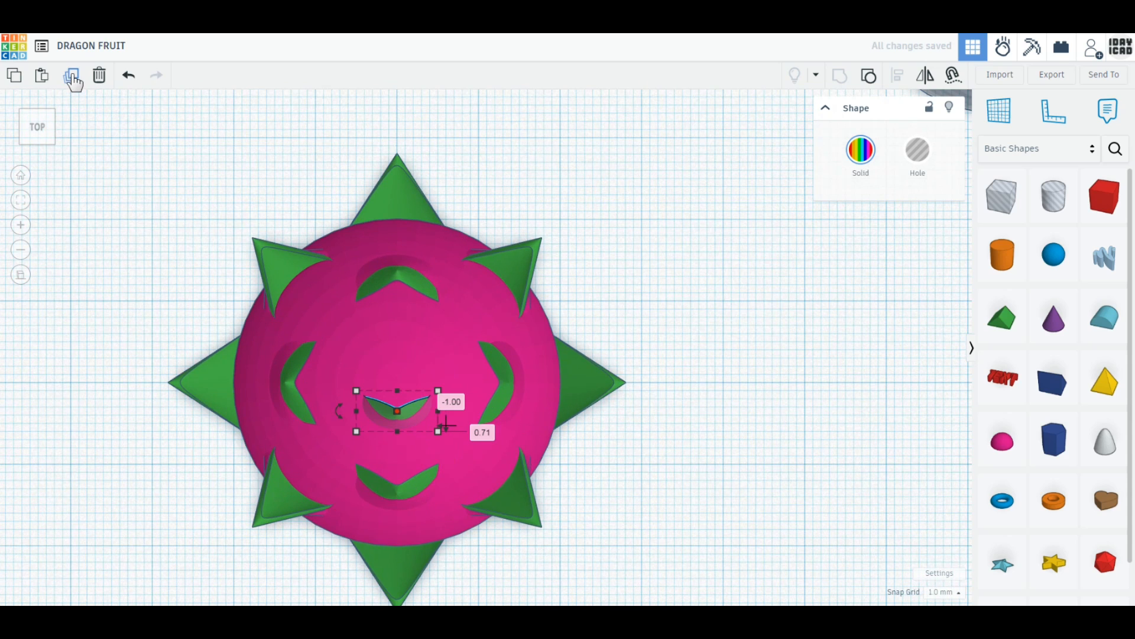
- Duplicate the crown scale, turn the copy half a turn and move it 7 mm toward the back
{"action": "left_click", "coordinate": [74, 83]}
{"action": "mouse_move", "coordinate": [338, 410]}
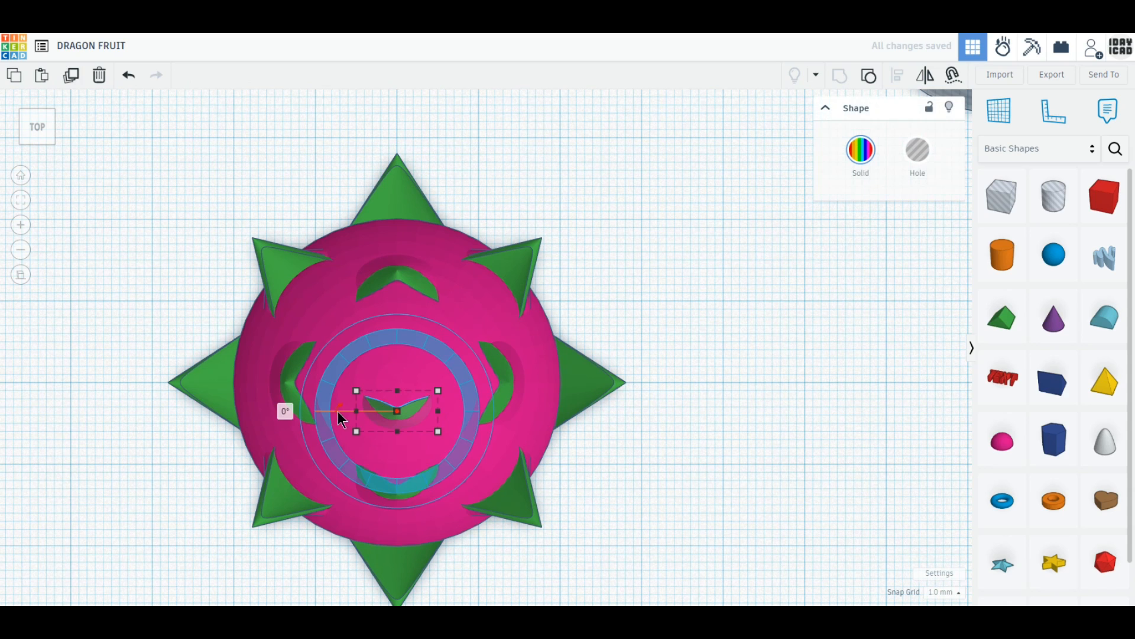
{"action": "left_click_drag", "start_coordinate": [338, 412], "coordinate": [647, 459]}
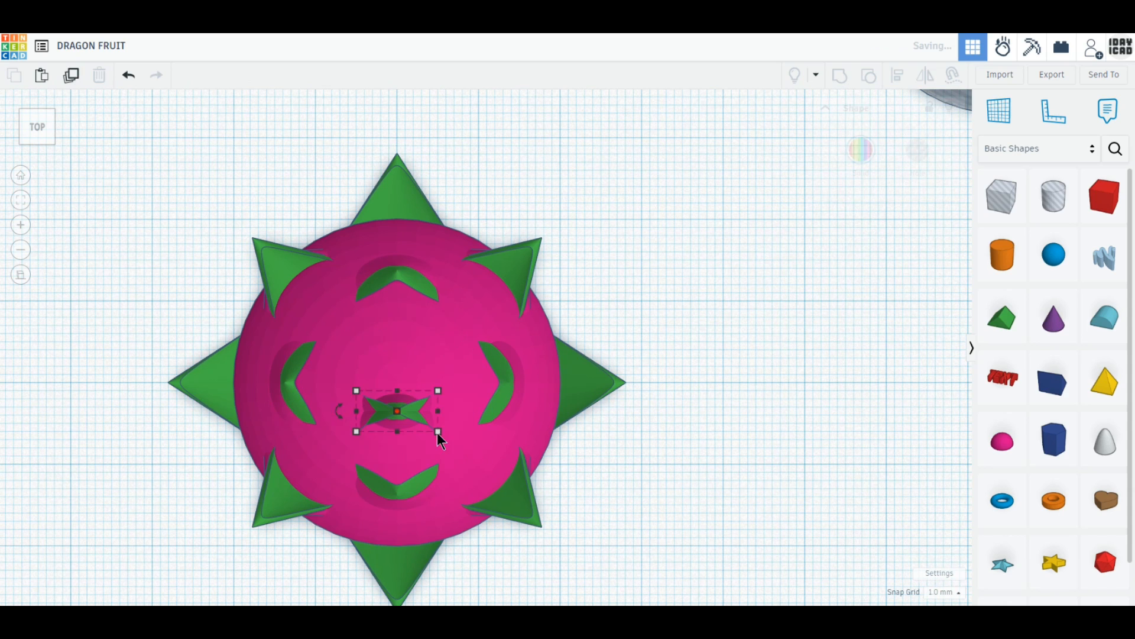
{"action": "left_click_drag", "start_coordinate": [428, 425], "coordinate": [428, 364]}
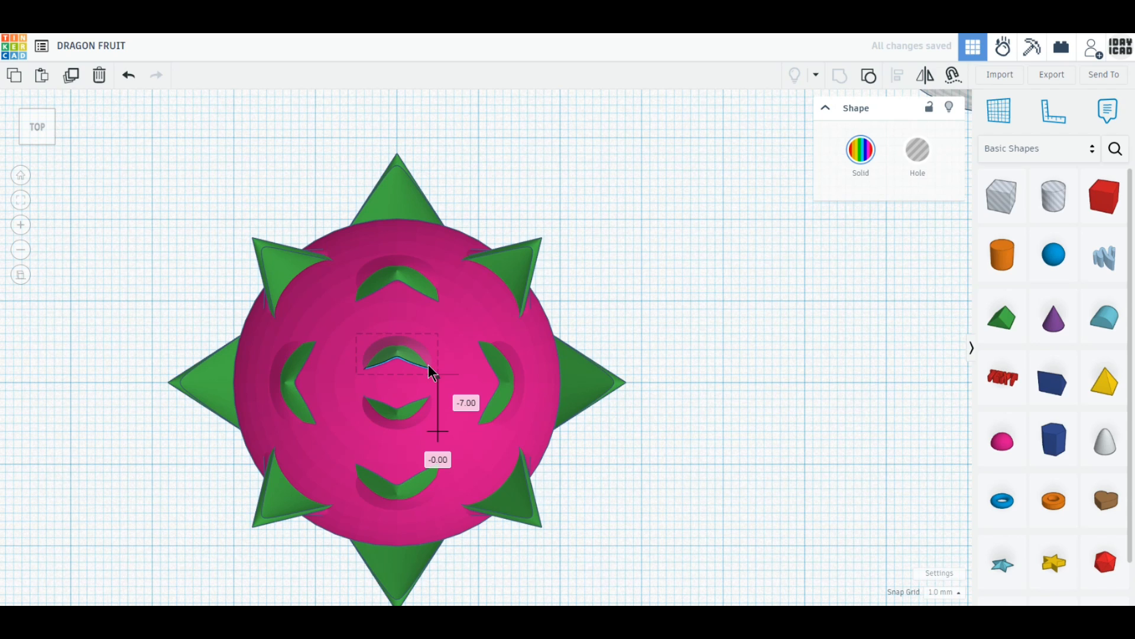
- Duplicate both crown scales and rotate the copies a quarter turn to complete a ring of four
{"action": "left_click", "coordinate": [415, 416], "text": "shift"}
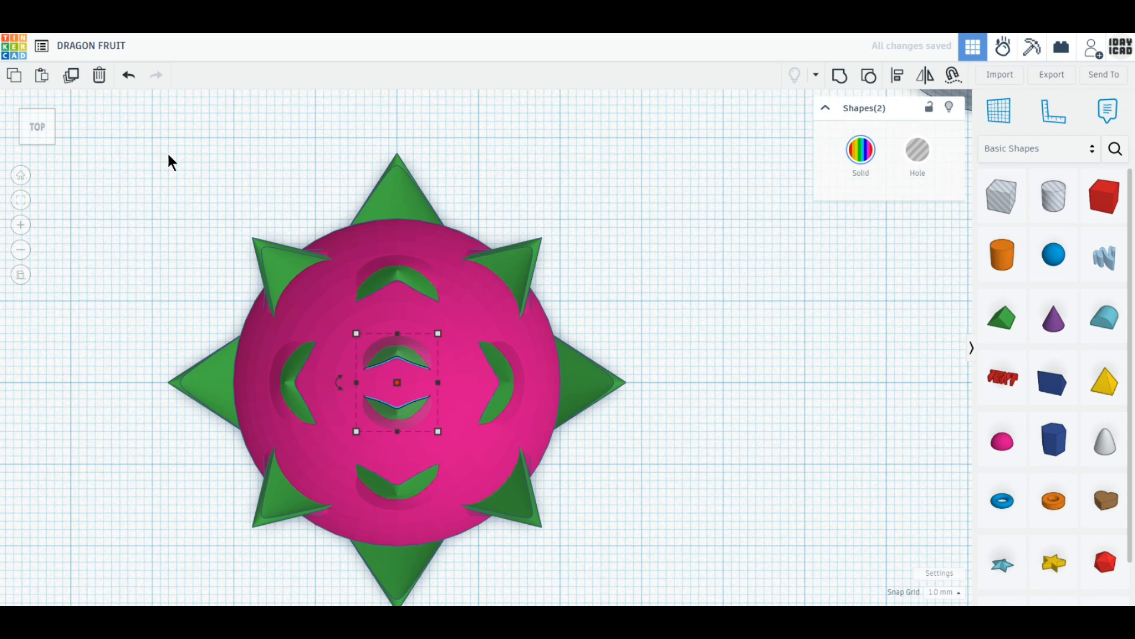
{"action": "left_click", "coordinate": [71, 88]}
{"action": "left_click_drag", "start_coordinate": [339, 383], "coordinate": [397, 422]}
{"action": "left_click", "coordinate": [674, 494]}
{"action": "right_click_drag", "start_coordinate": [675, 495], "coordinate": [647, 428]}
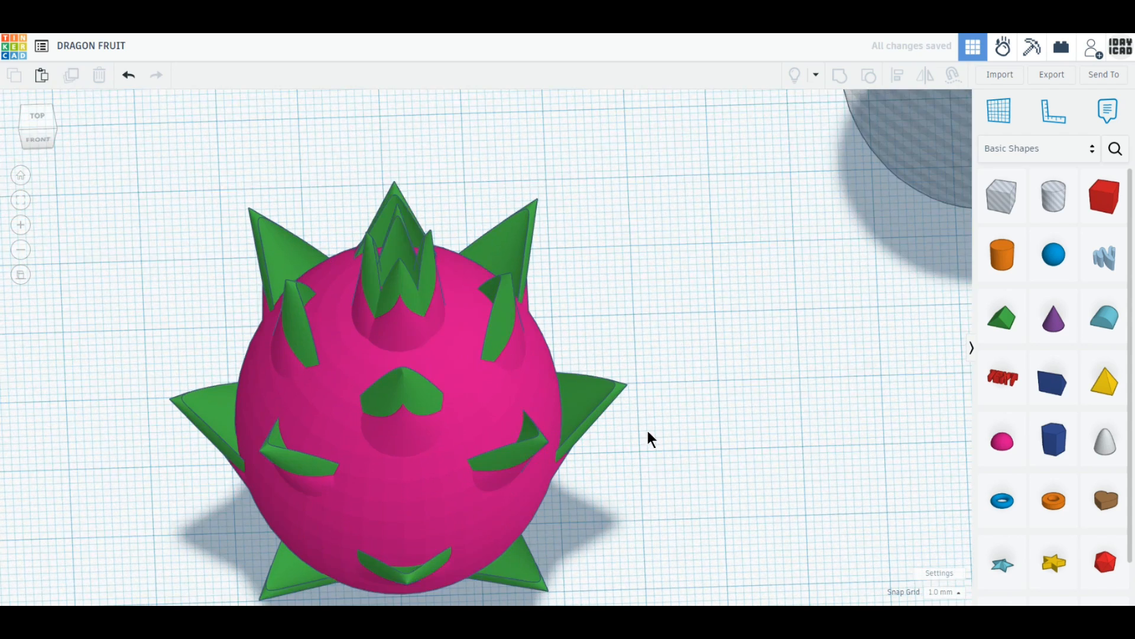
- Try to rotate the four crown scales together by 22.5° about the body's vertical axis
{"action": "left_click", "coordinate": [431, 267]}
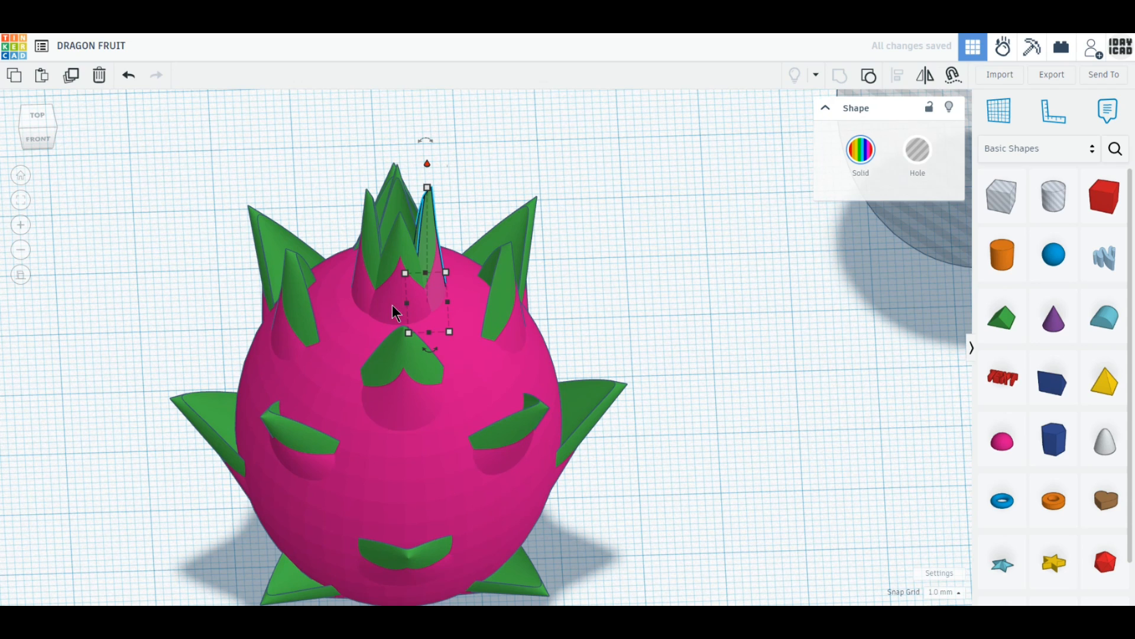
{"action": "left_click", "coordinate": [370, 279]}
{"action": "left_click", "coordinate": [403, 190], "text": "shift"}
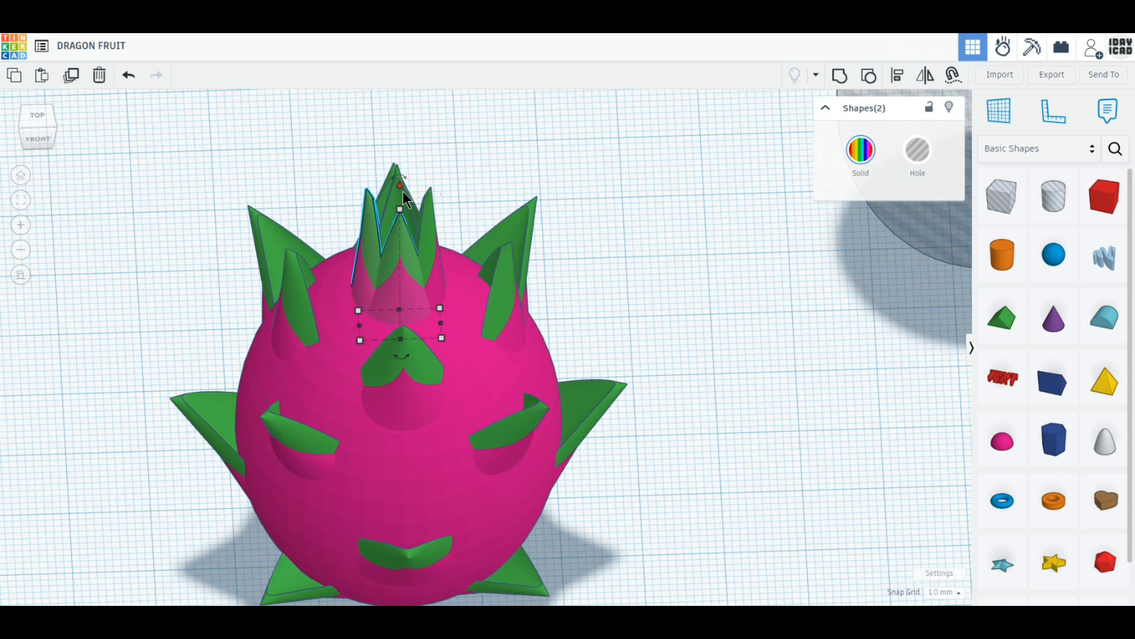
{"action": "left_click", "coordinate": [428, 229], "text": "shift"}
{"action": "left_click", "coordinate": [433, 285], "text": "shift"}
{"action": "mouse_move", "coordinate": [399, 356]}
{"action": "left_mouse_down"}
{"action": "mouse_move", "coordinate": [446, 342]}
{"action": "mouse_move", "coordinate": [409, 350]}
{"action": "left_mouse_up"}
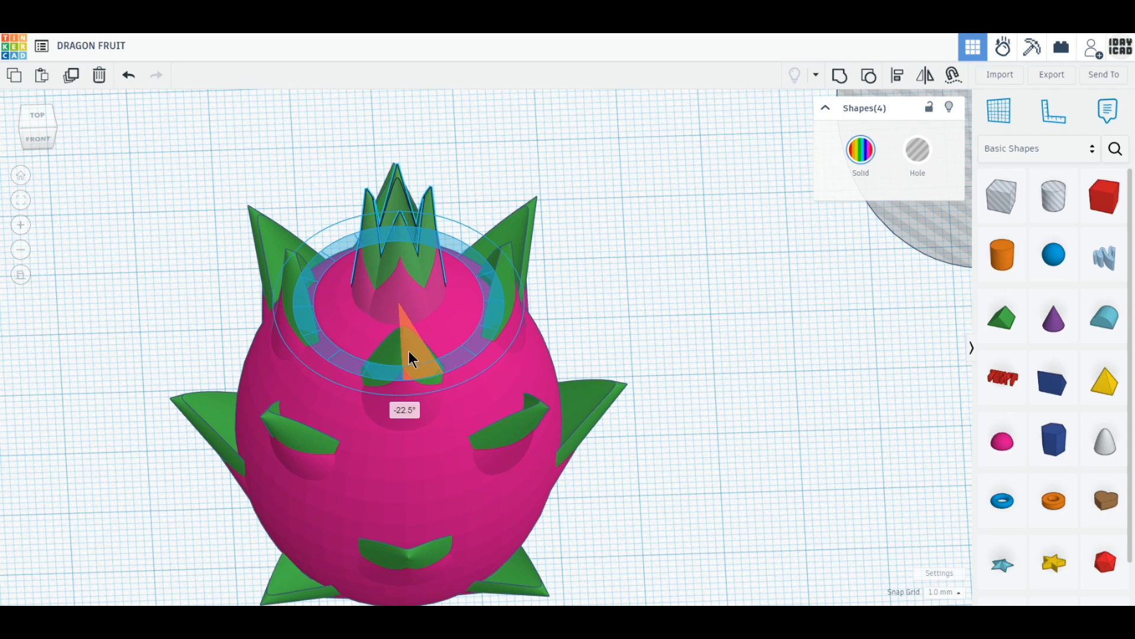
{"action": "left_click", "coordinate": [772, 415]}
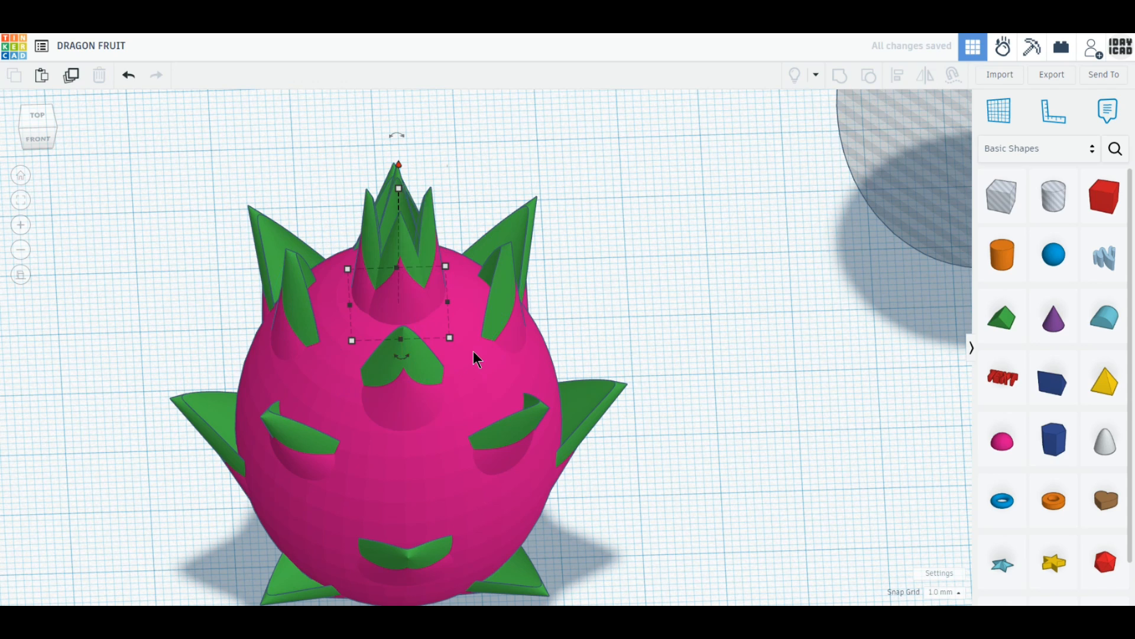
{"action": "left_click", "coordinate": [430, 277]}
{"action": "left_click", "coordinate": [753, 392]}
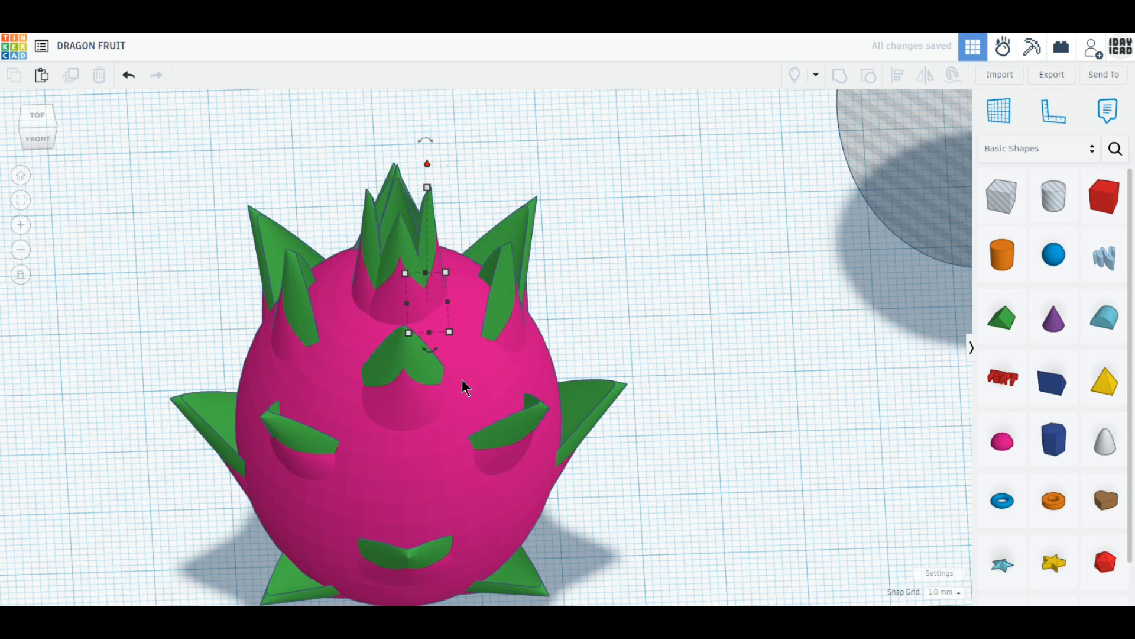
{"action": "scroll", "coordinate": [590, 452], "scroll_direction": "down", "scroll_amount": 2}
{"action": "scroll", "coordinate": [587, 447], "scroll_direction": "down", "scroll_amount": 3}
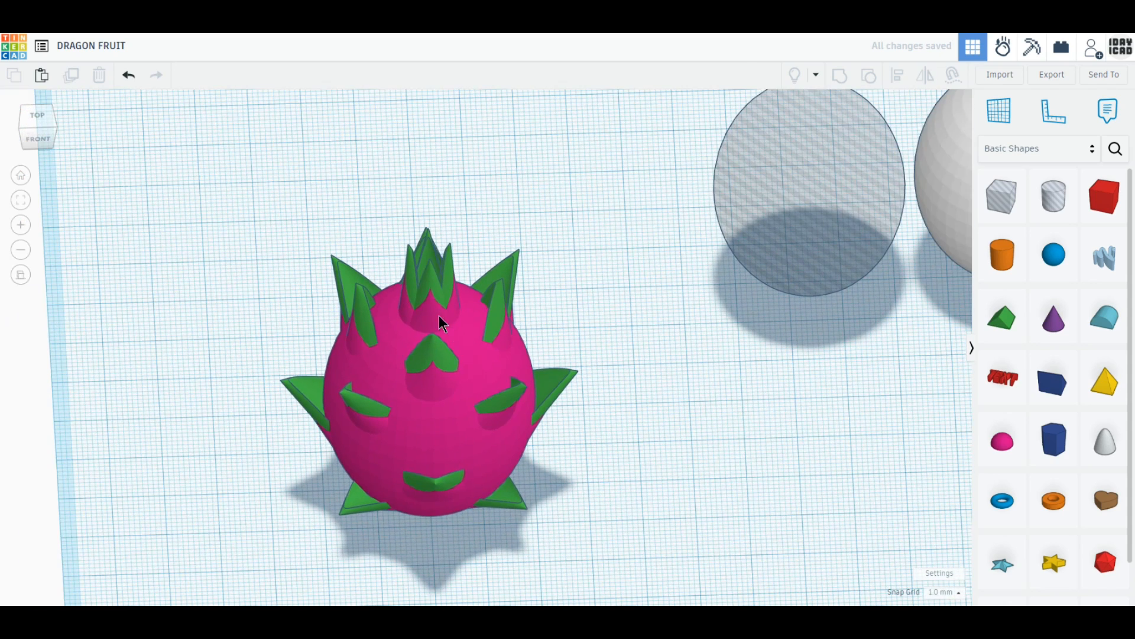
{"action": "left_click", "coordinate": [427, 271]}
{"action": "right_click_drag", "start_coordinate": [373, 438], "coordinate": [423, 428]}
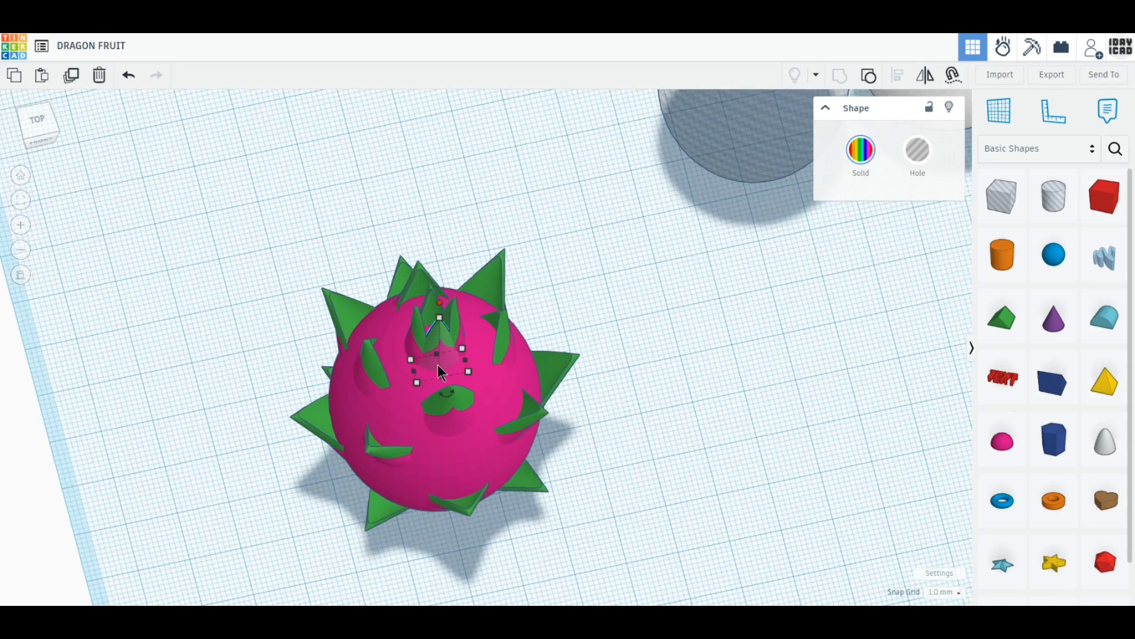
{"action": "scroll", "coordinate": [451, 324], "scroll_direction": "up", "scroll_amount": 2}
{"action": "left_click", "coordinate": [420, 311], "text": "shift"}
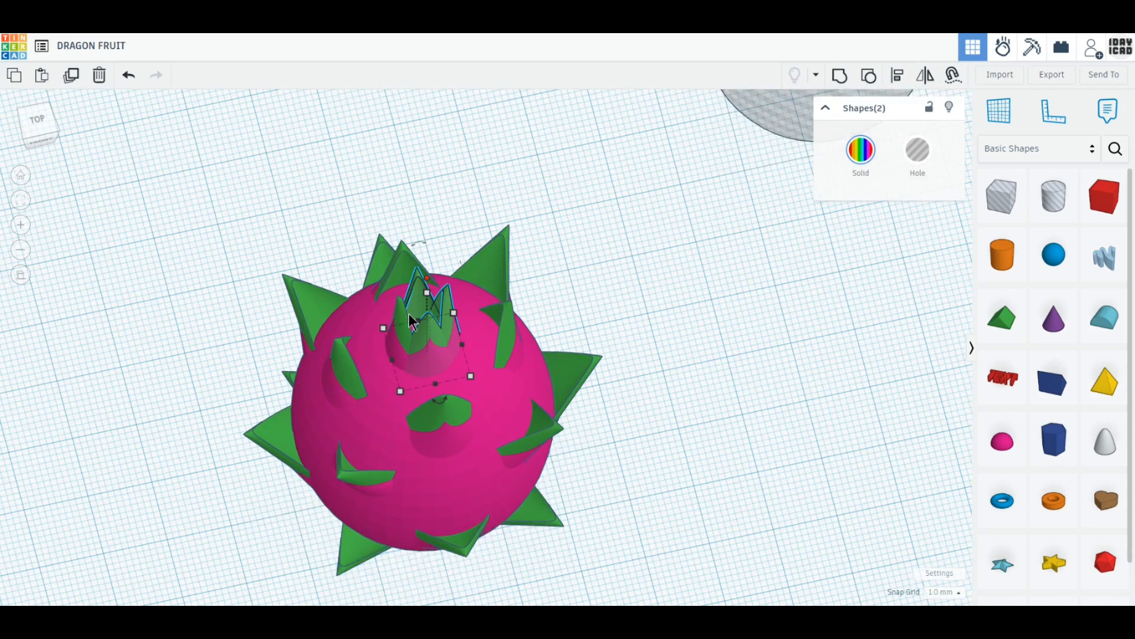
{"action": "left_click", "coordinate": [408, 316], "text": "shift"}
{"action": "left_click", "coordinate": [438, 404], "text": "shift"}
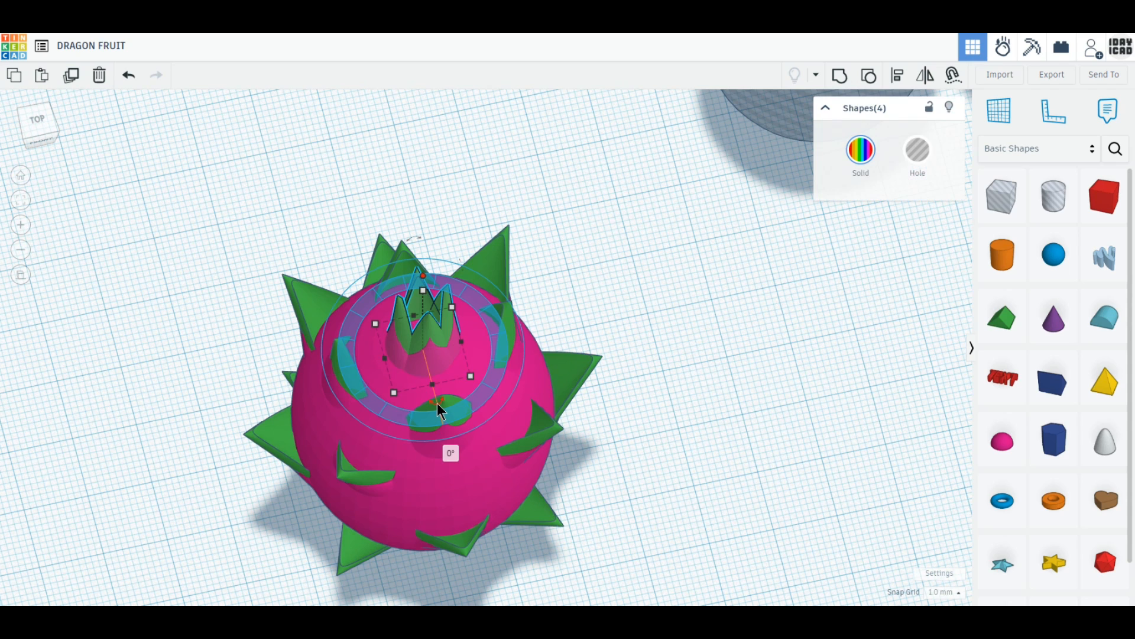
{"action": "left_click_drag", "start_coordinate": [438, 403], "coordinate": [449, 377]}
{"action": "key", "text": "Escape"}
- Spread the two side crown scales slightly outward, one to the left and one to the right
{"action": "left_click", "coordinate": [406, 347]}
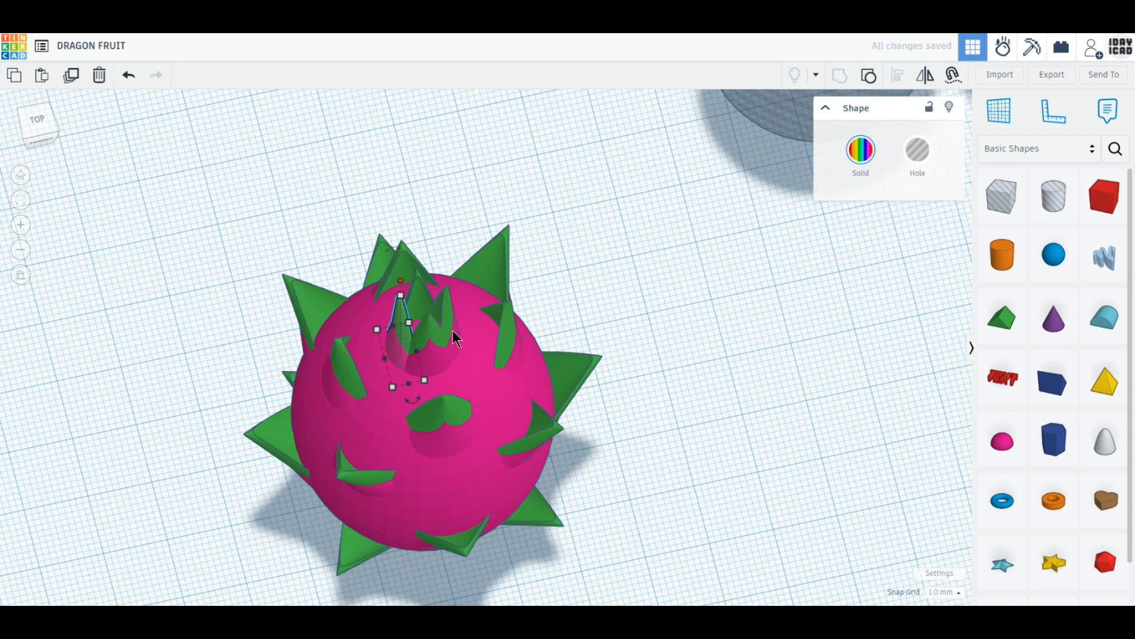
{"action": "left_click", "coordinate": [456, 335], "text": "shift"}
{"action": "left_click", "coordinate": [669, 390]}
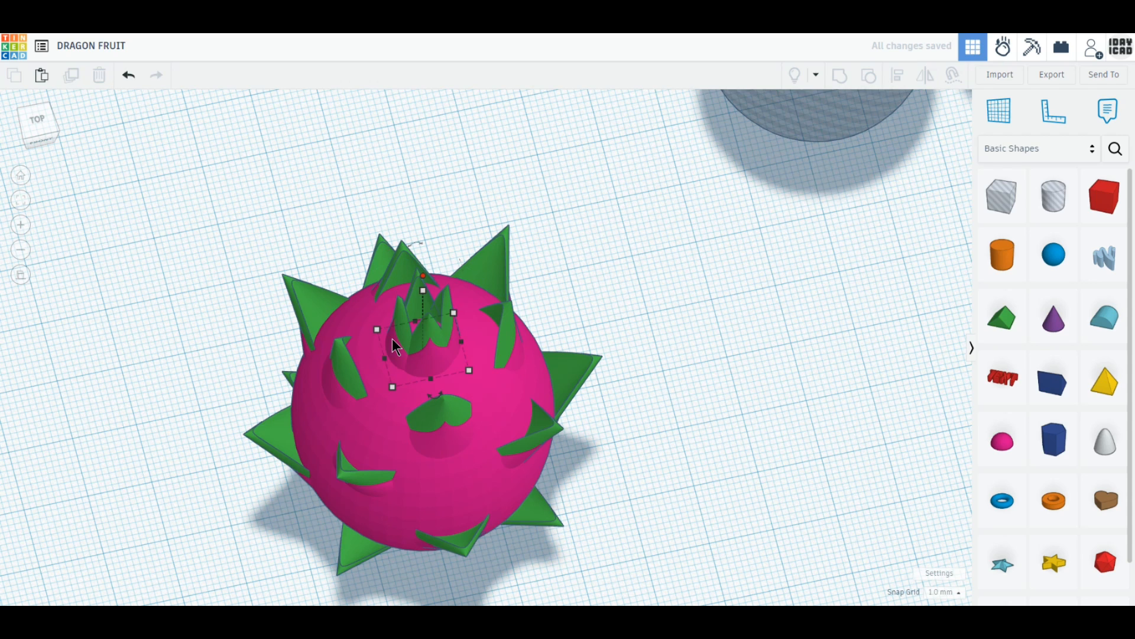
{"action": "left_click_drag", "start_coordinate": [395, 339], "coordinate": [390, 353]}
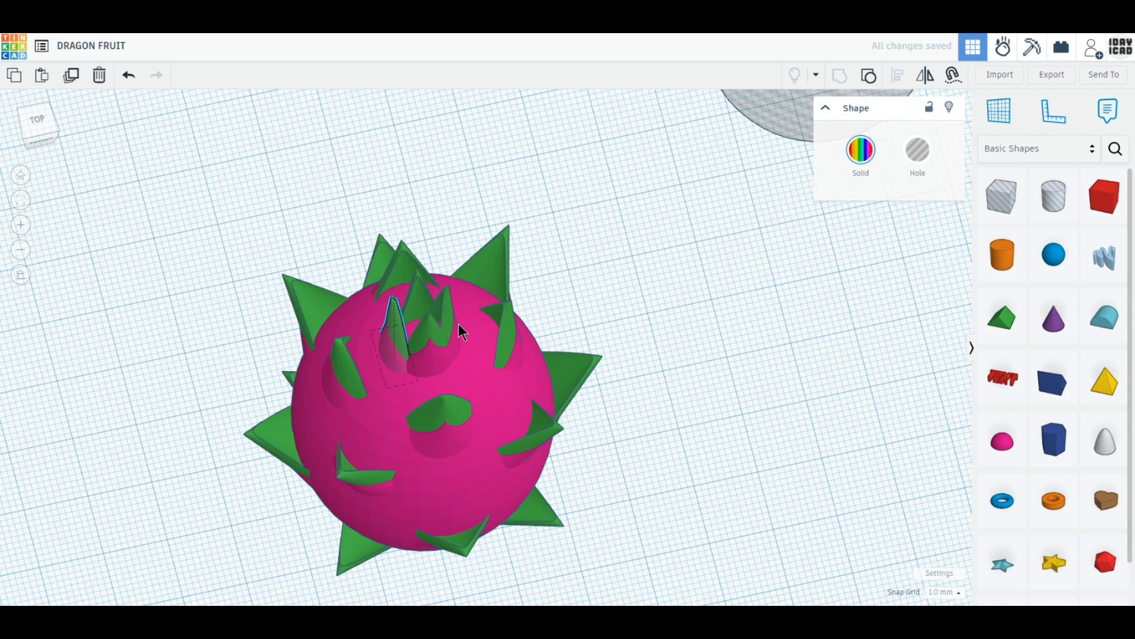
{"action": "mouse_move", "coordinate": [459, 324]}
{"action": "left_mouse_down"}
{"action": "mouse_move", "coordinate": [465, 332]}
{"action": "mouse_move", "coordinate": [460, 324]}
{"action": "left_mouse_up"}
{"action": "left_click", "coordinate": [709, 427]}
- Reposition the back crown scale front to back to even out the spacing of the crown ring
{"action": "left_click", "coordinate": [433, 360]}
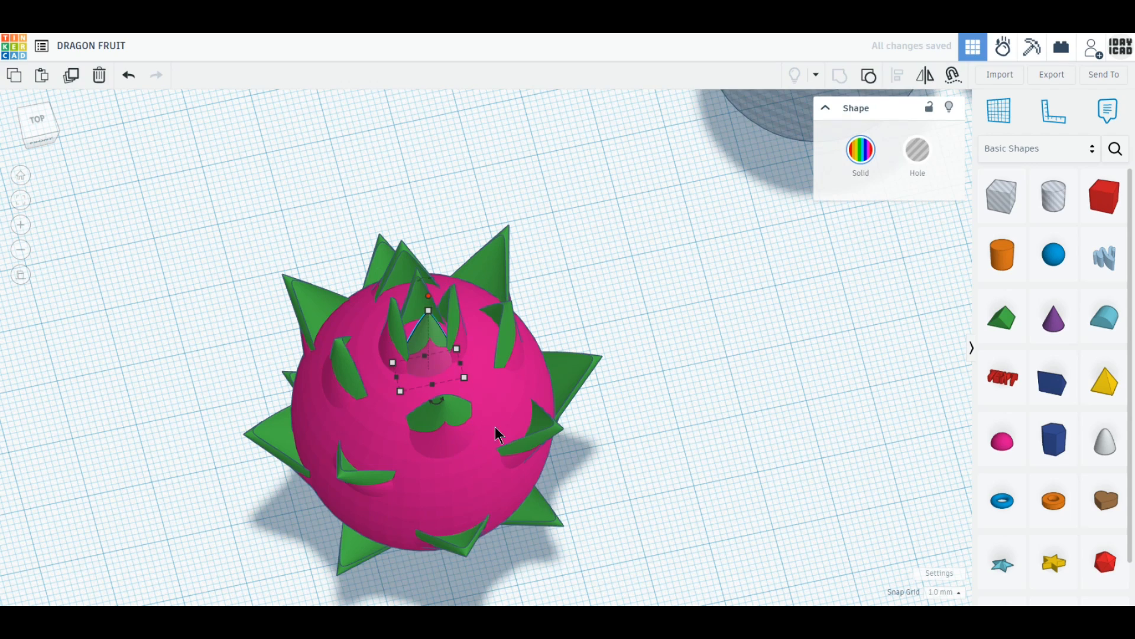
{"action": "right_click_drag", "start_coordinate": [495, 427], "coordinate": [510, 400]}
{"action": "left_click_drag", "start_coordinate": [517, 234], "coordinate": [460, 275]}
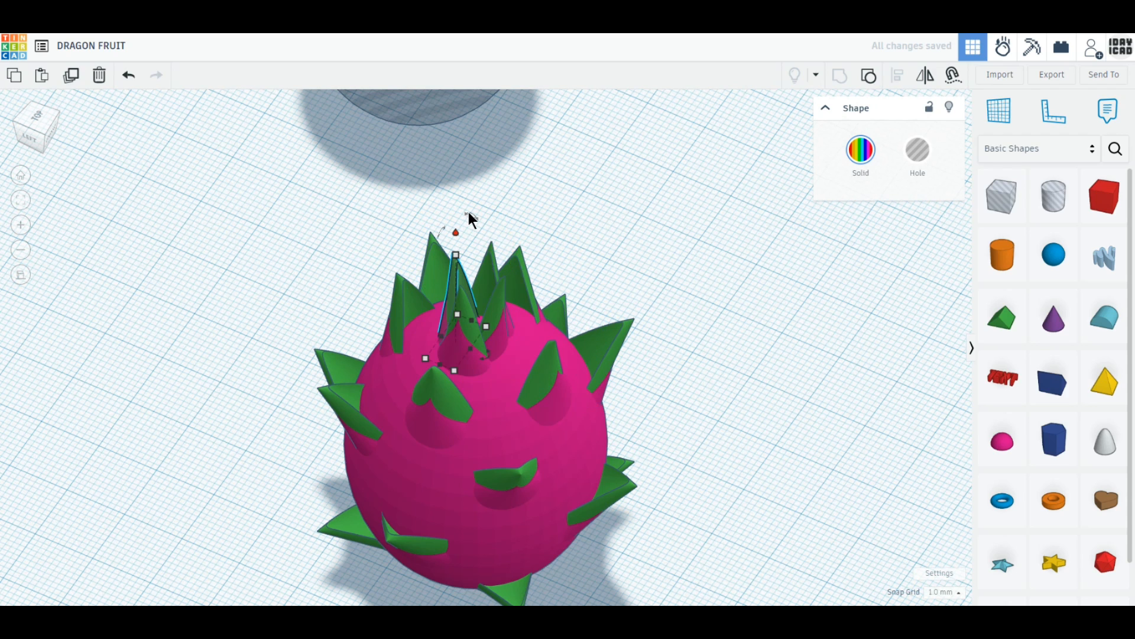
{"action": "left_click_drag", "start_coordinate": [468, 212], "coordinate": [453, 170]}
{"action": "left_click", "coordinate": [747, 271]}
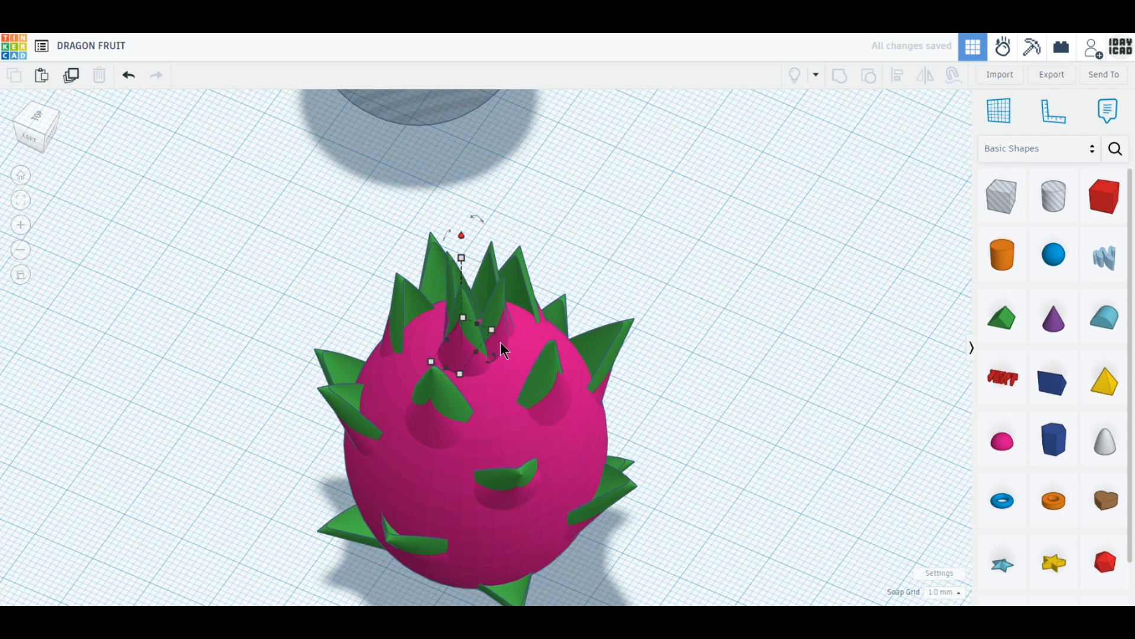
- Select all four crown scales and rotate them together about the vertical axis
{"action": "left_click", "coordinate": [499, 338]}
{"action": "left_click", "coordinate": [457, 293], "text": "shift"}
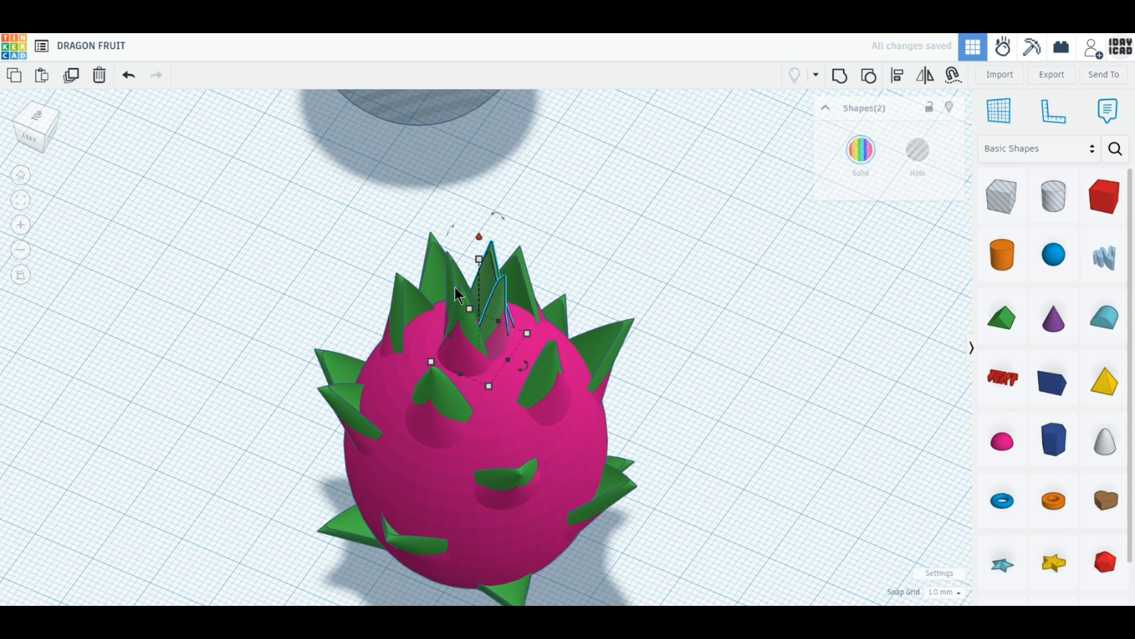
{"action": "left_click", "coordinate": [453, 346], "text": "shift"}
{"action": "left_click", "coordinate": [458, 349], "text": "shift"}
{"action": "left_click_drag", "start_coordinate": [523, 365], "coordinate": [532, 340]}
{"action": "left_click", "coordinate": [619, 428]}
- Select the body with all its scales and group them into one multicolored fruit
{"action": "scroll", "coordinate": [620, 431], "scroll_direction": "down", "scroll_amount": 2}
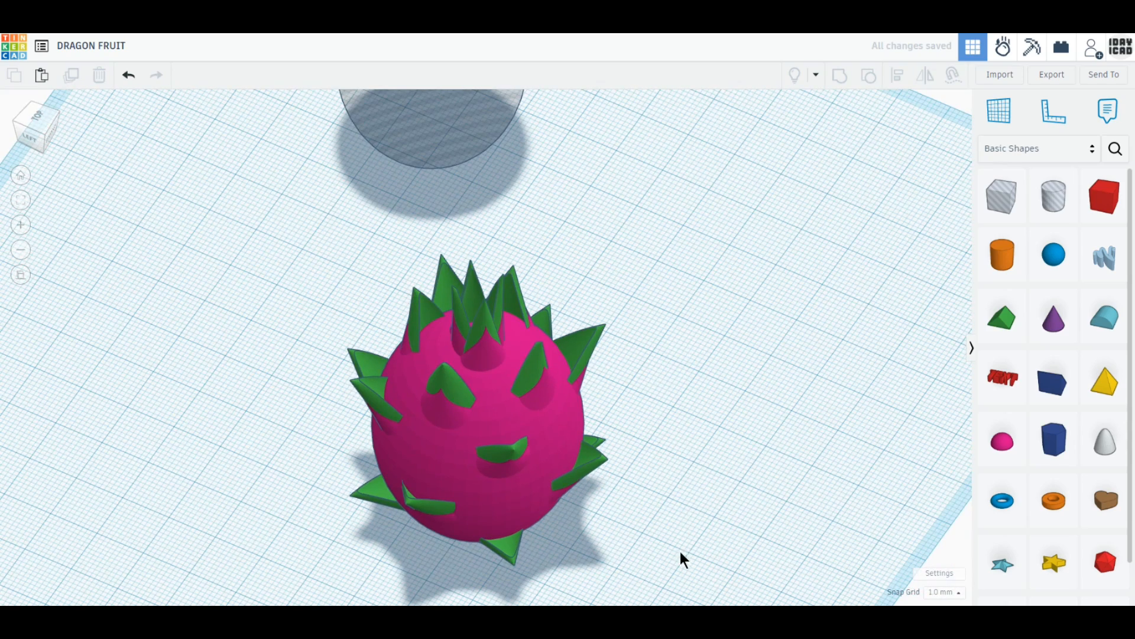
{"action": "left_click_drag", "start_coordinate": [688, 551], "coordinate": [279, 259]}
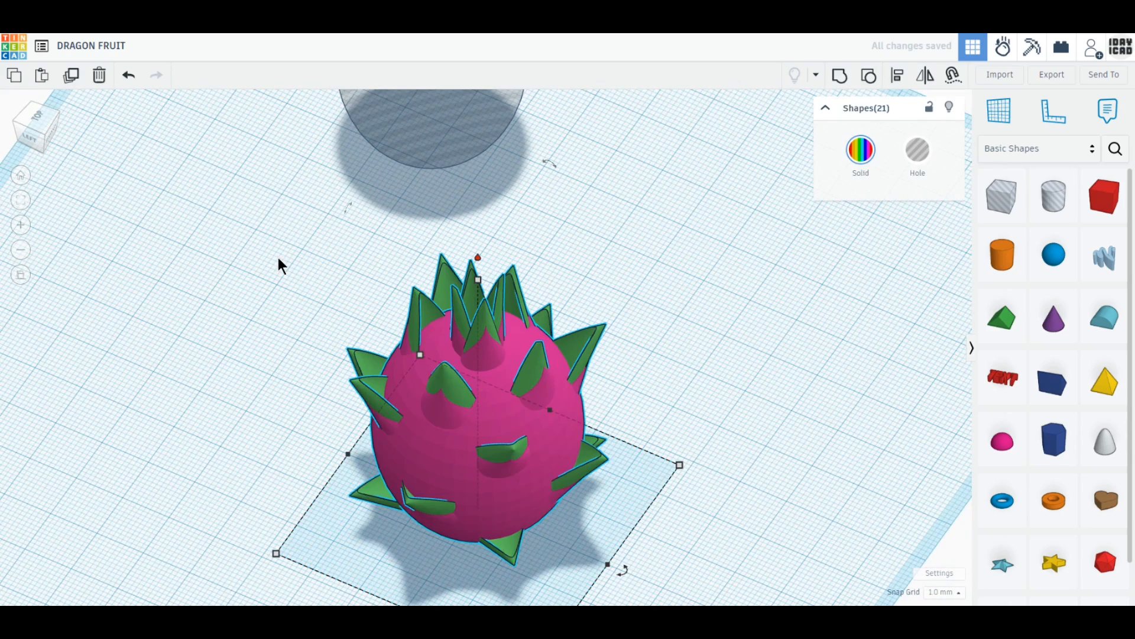
{"action": "scroll", "coordinate": [397, 401], "scroll_direction": "down", "scroll_amount": 2}
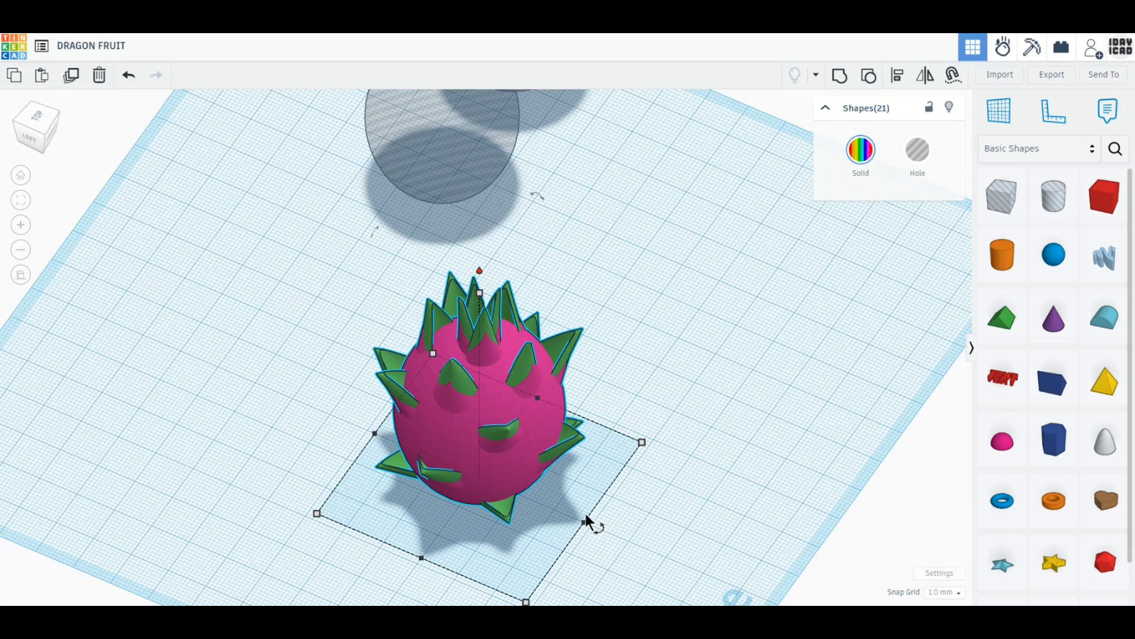
{"action": "right_click_drag", "start_coordinate": [586, 513], "coordinate": [530, 505]}
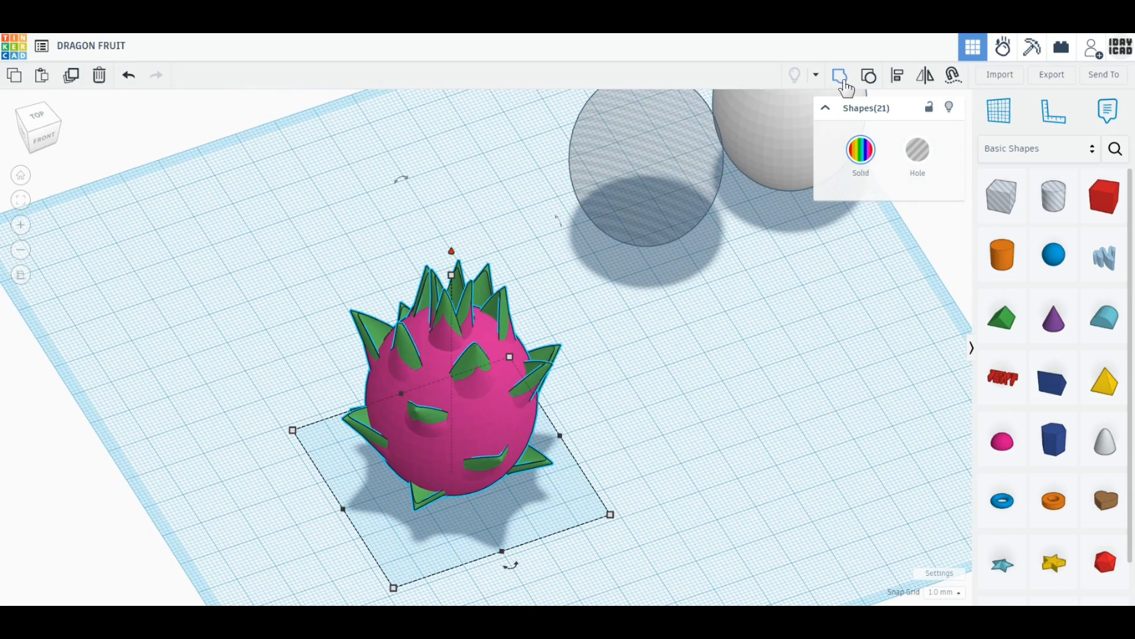
{"action": "left_click", "coordinate": [844, 82]}
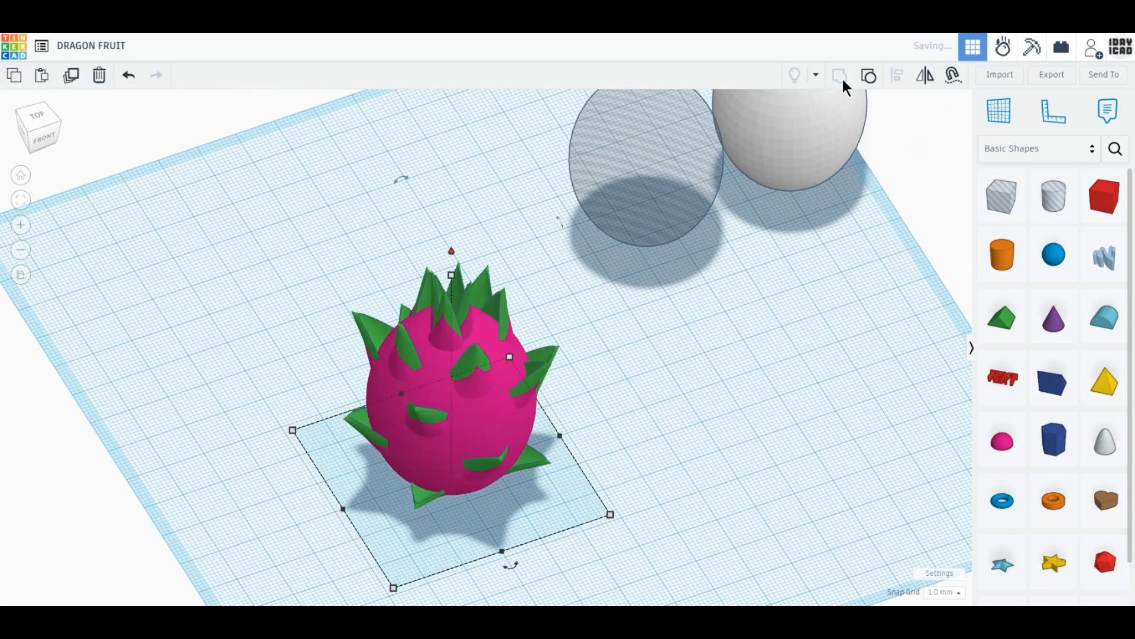
- Center the hole ellipsoid and the fruit on each other in both horizontal directions and group them to hollow out the fruit
{"action": "left_click", "coordinate": [42, 126]}
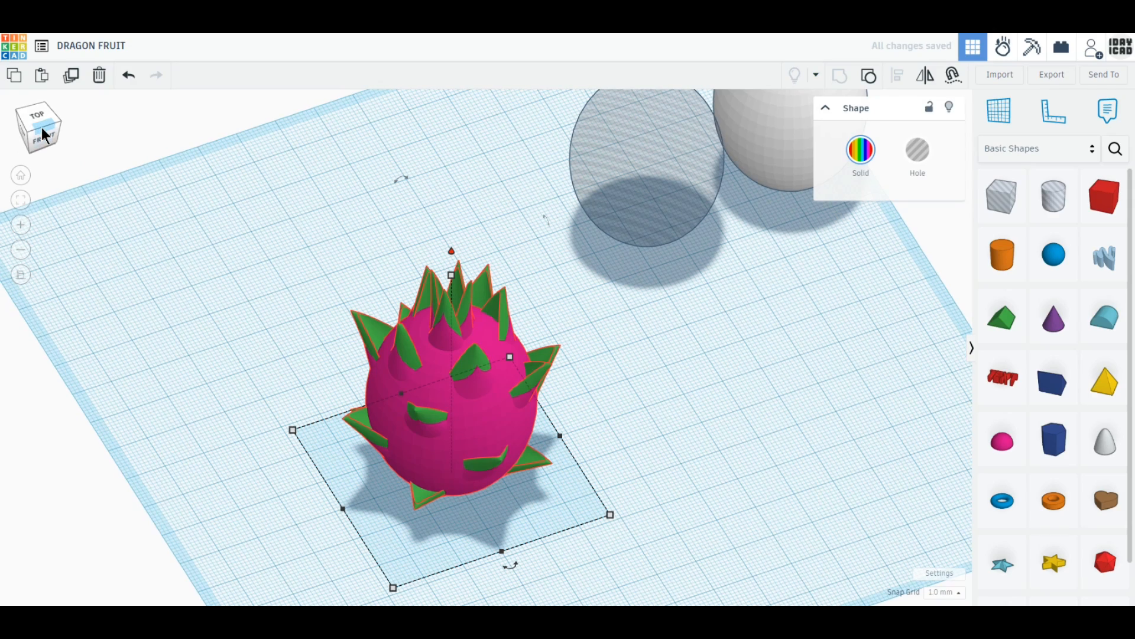
{"action": "left_click", "coordinate": [608, 464]}
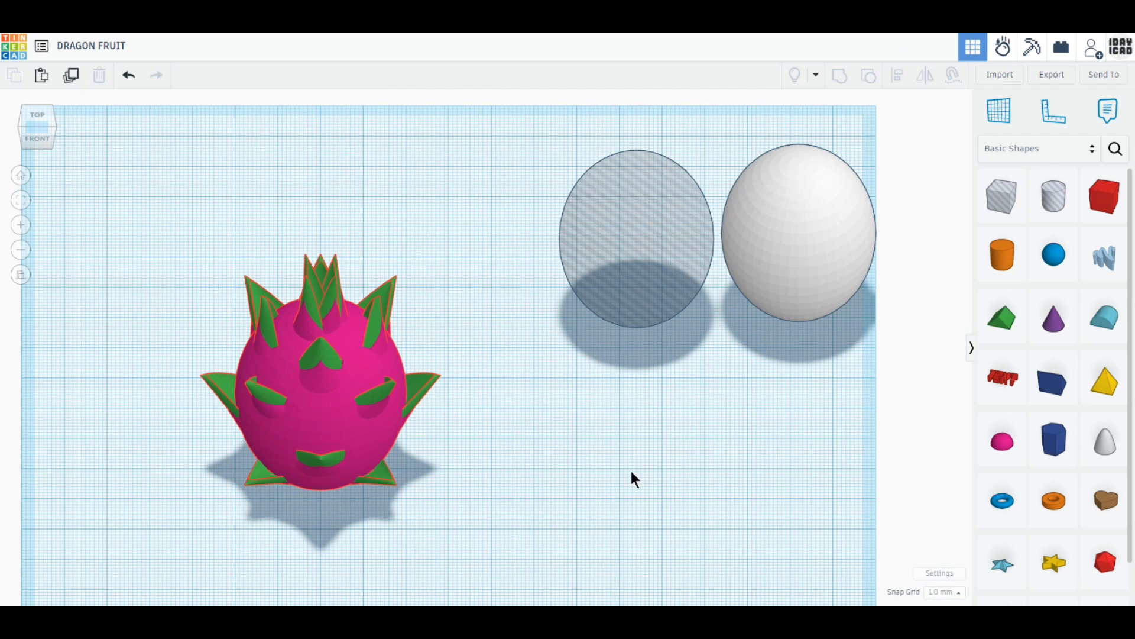
{"action": "left_click_drag", "start_coordinate": [625, 337], "coordinate": [562, 414]}
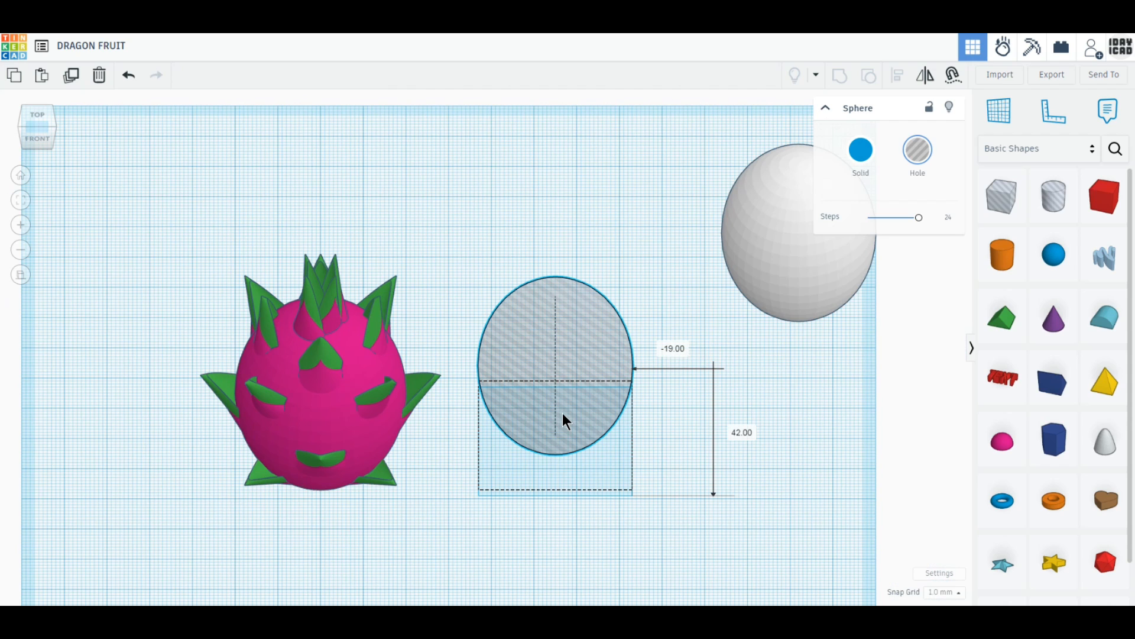
{"action": "left_click", "coordinate": [284, 325], "text": "shift"}
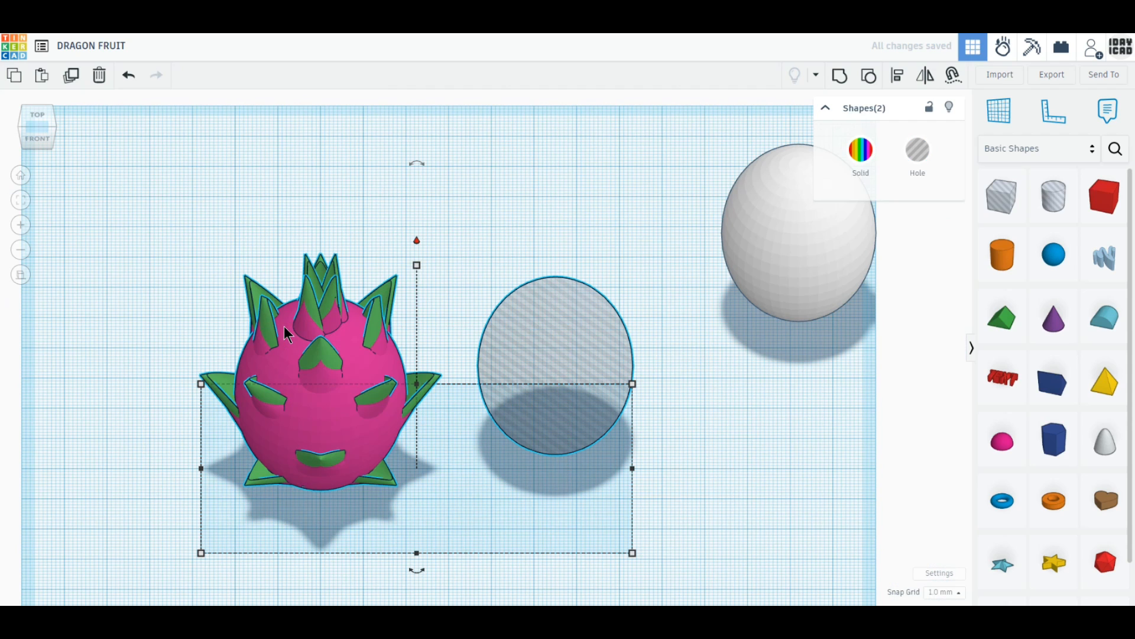
{"action": "left_click", "coordinate": [897, 75]}
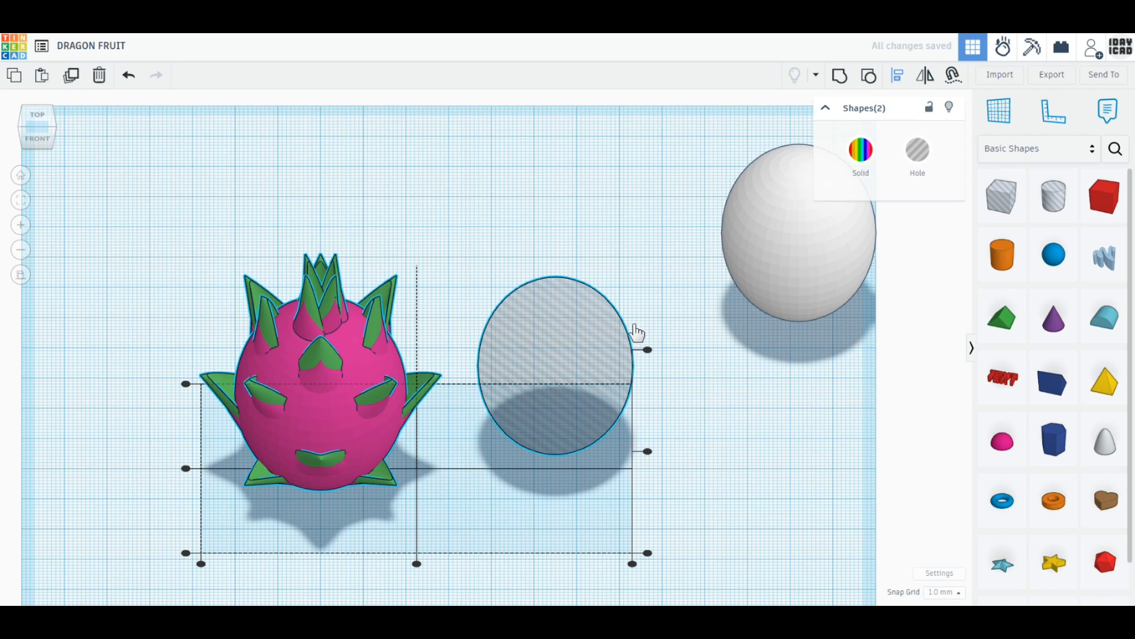
{"action": "left_click", "coordinate": [416, 564]}
{"action": "left_click", "coordinate": [282, 469]}
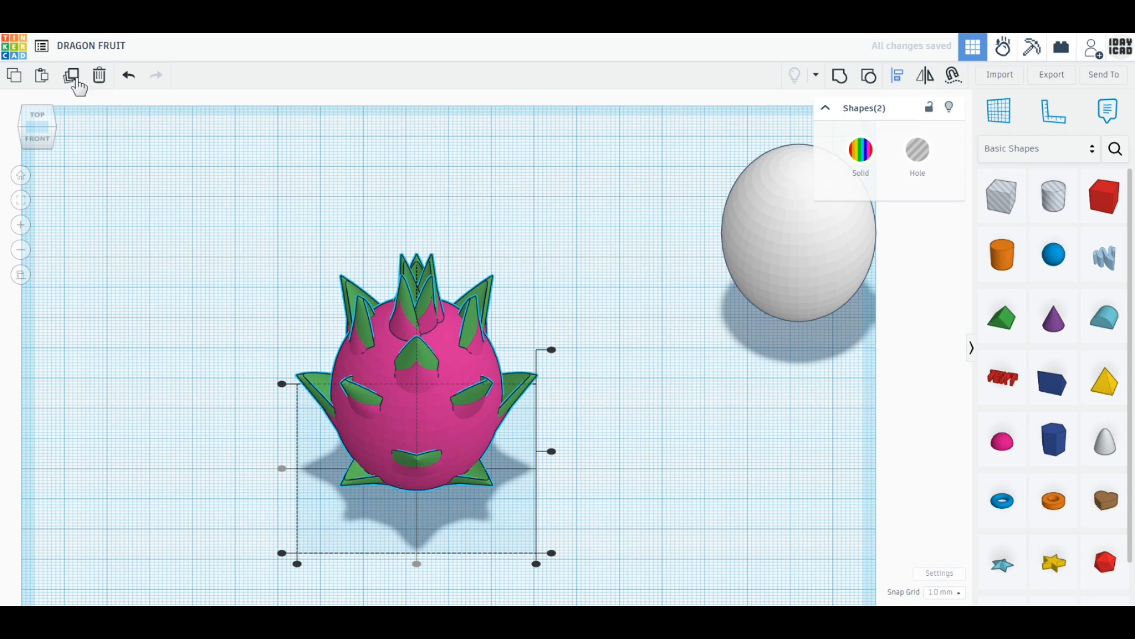
{"action": "left_click", "coordinate": [844, 81]}
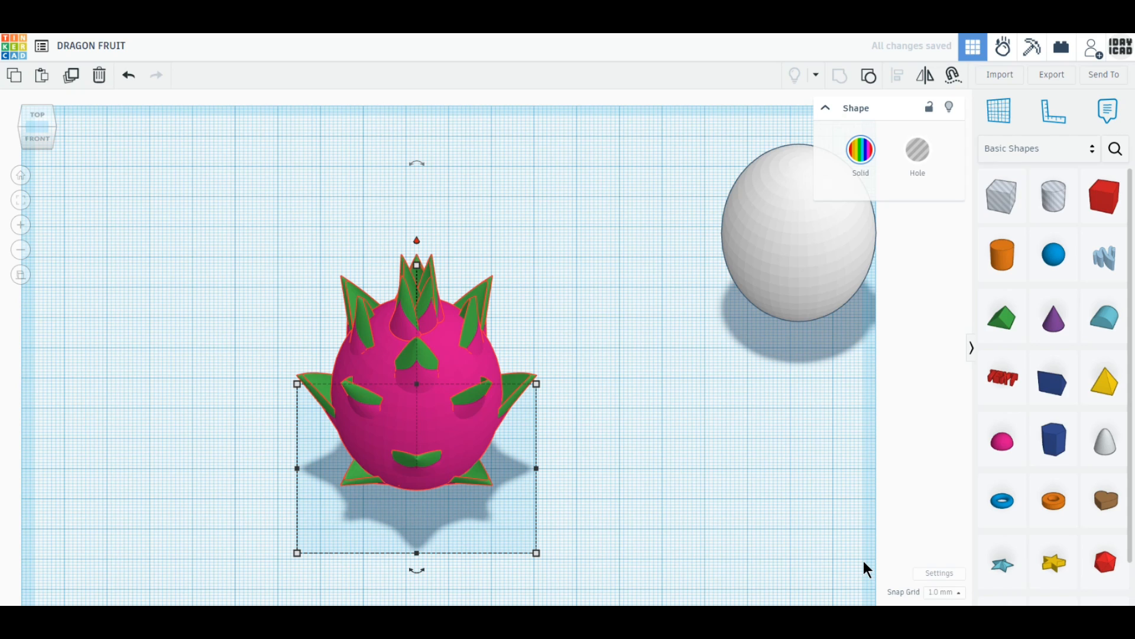
- Center the white ellipsoid and the hollow fruit on each other in both horizontal directions and group them in multicolor
{"action": "left_click_drag", "start_coordinate": [747, 303], "coordinate": [683, 382]}
{"action": "left_click", "coordinate": [742, 535]}
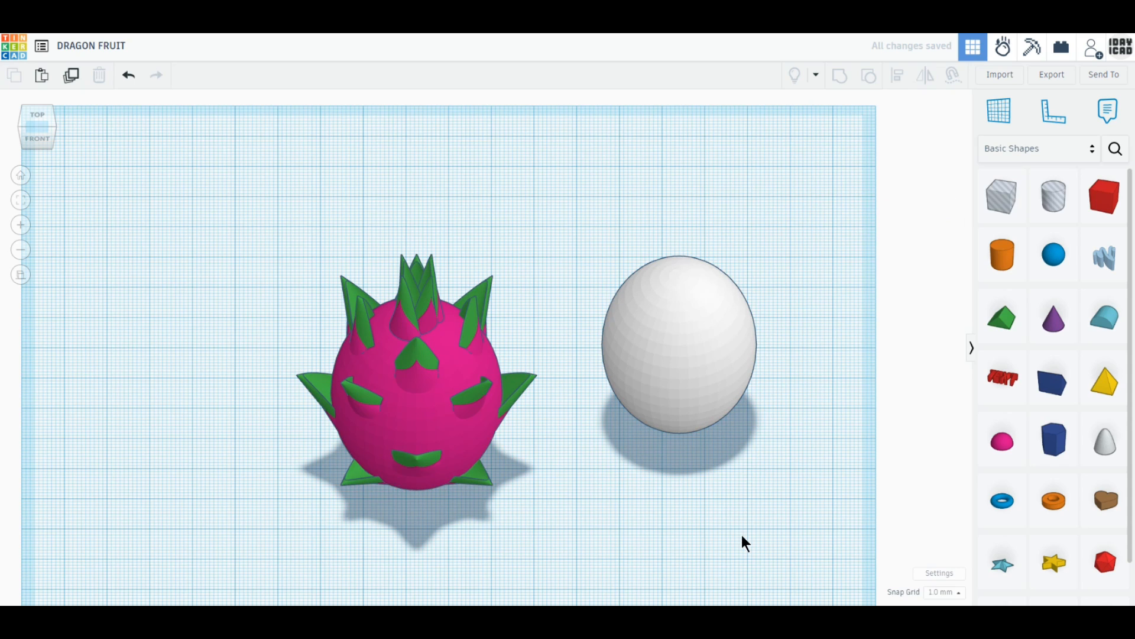
{"action": "left_click_drag", "start_coordinate": [743, 535], "coordinate": [330, 233]}
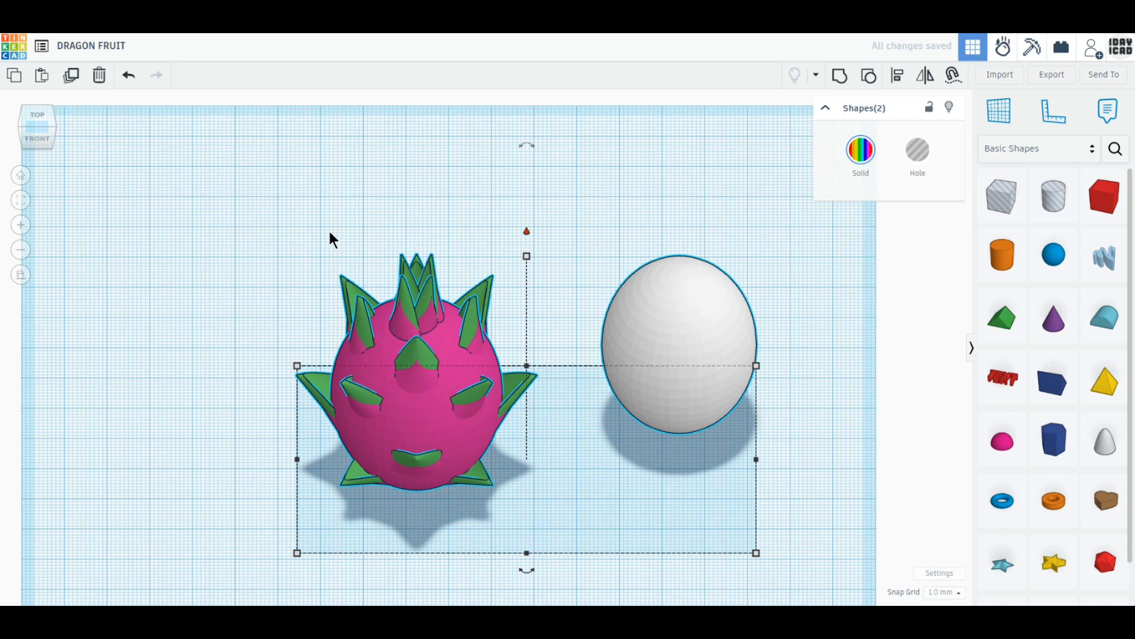
{"action": "left_click", "coordinate": [900, 81]}
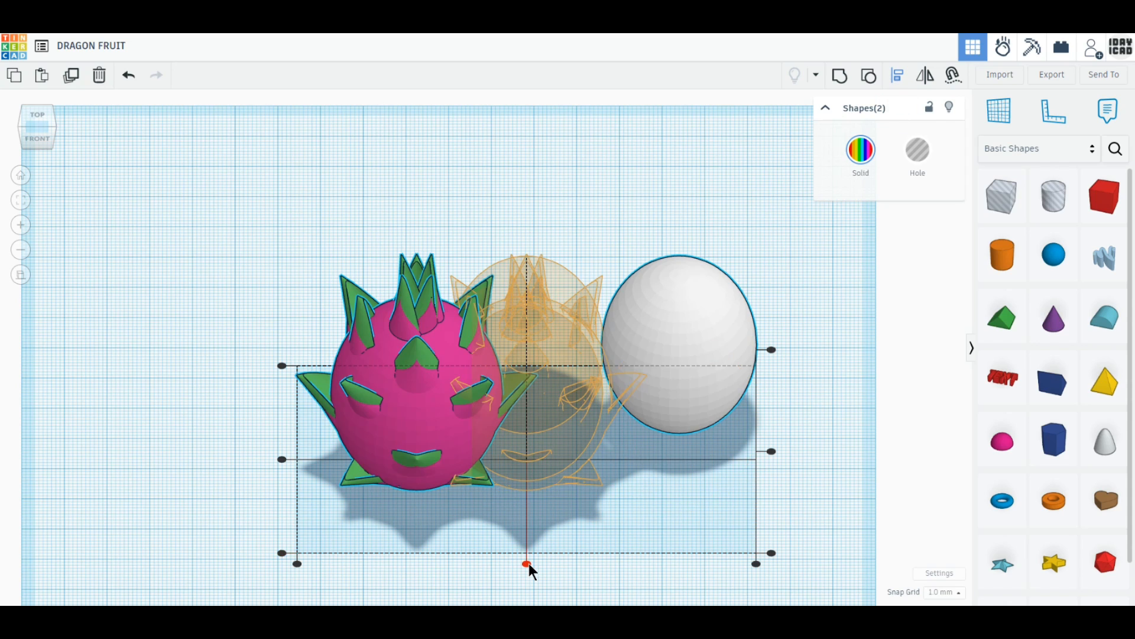
{"action": "left_click", "coordinate": [527, 563]}
{"action": "left_click", "coordinate": [392, 460]}
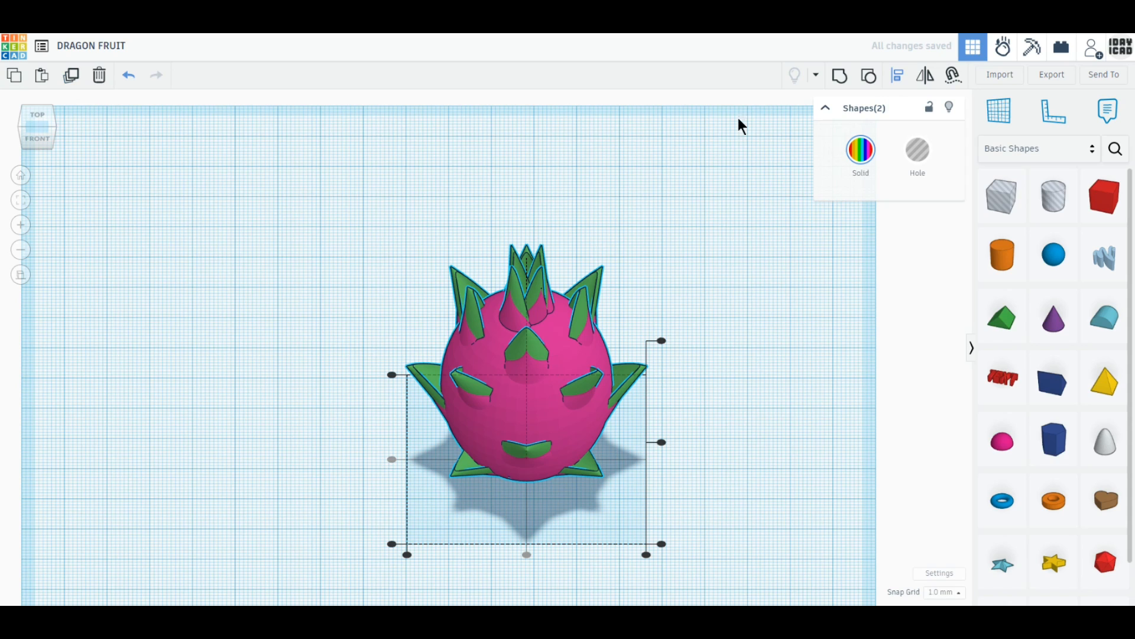
{"action": "left_click", "coordinate": [838, 83]}
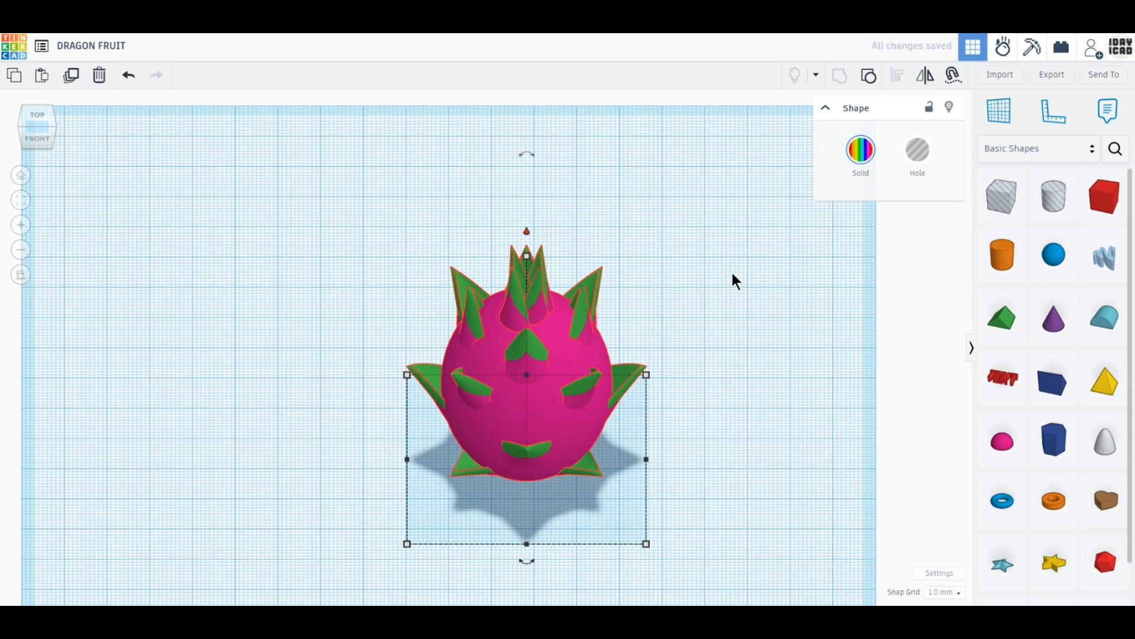
- Add a 20 mm hole box to the workplane, to the right of the fruit
{"action": "left_click", "coordinate": [750, 371]}
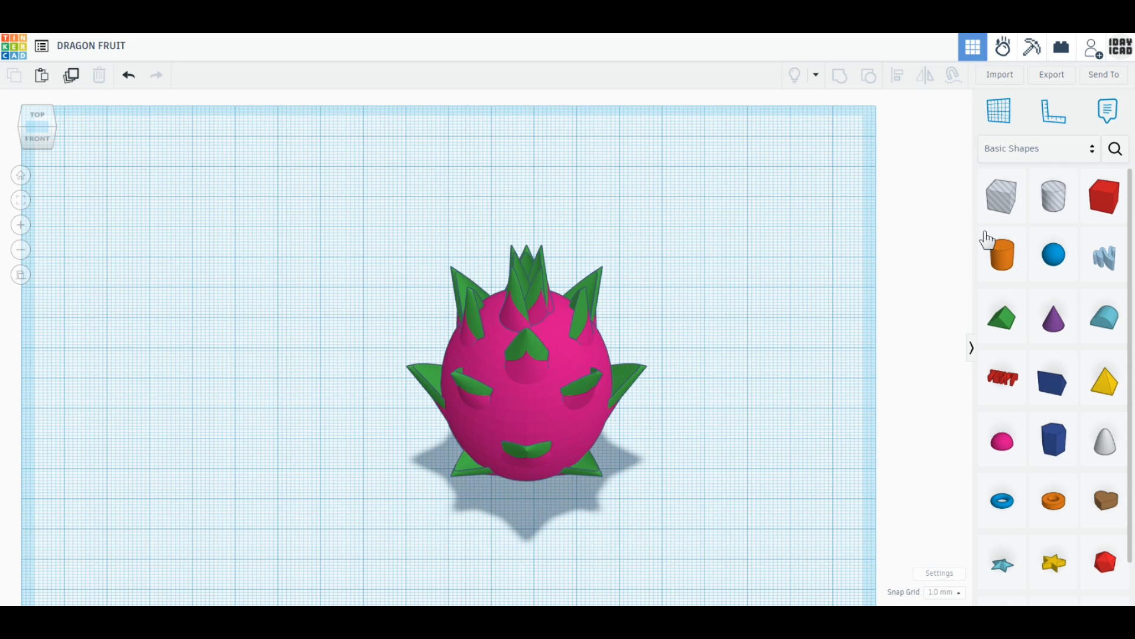
{"action": "left_click_drag", "start_coordinate": [996, 213], "coordinate": [781, 258]}
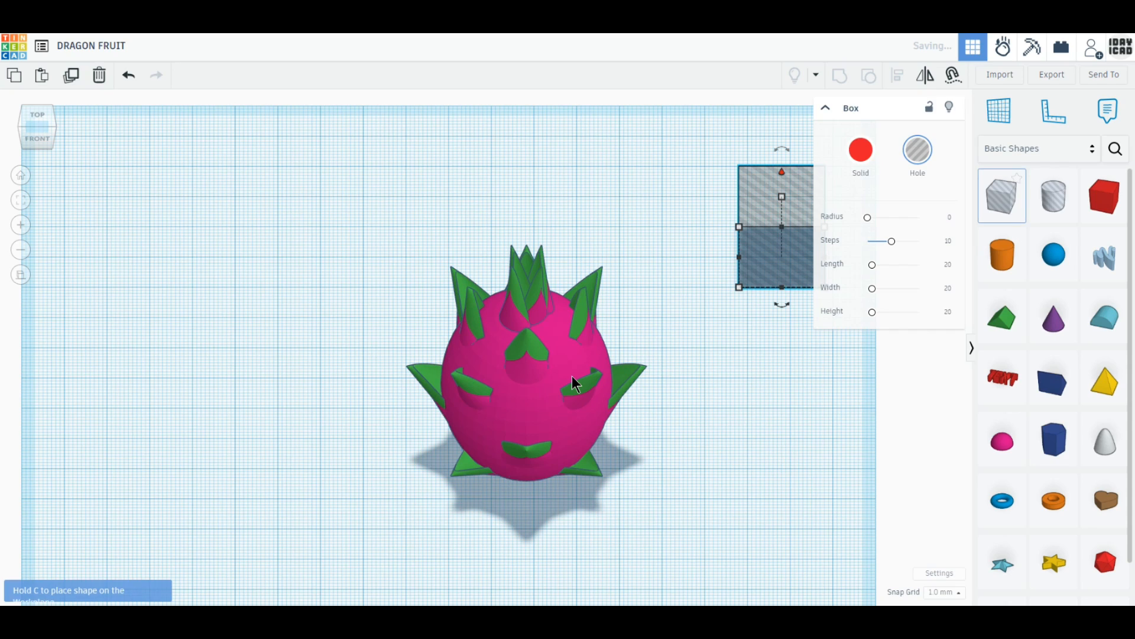
- Duplicate the finished fruit and move the copy 61.25 mm to the left and 21 mm toward the back
{"action": "left_click", "coordinate": [572, 375]}
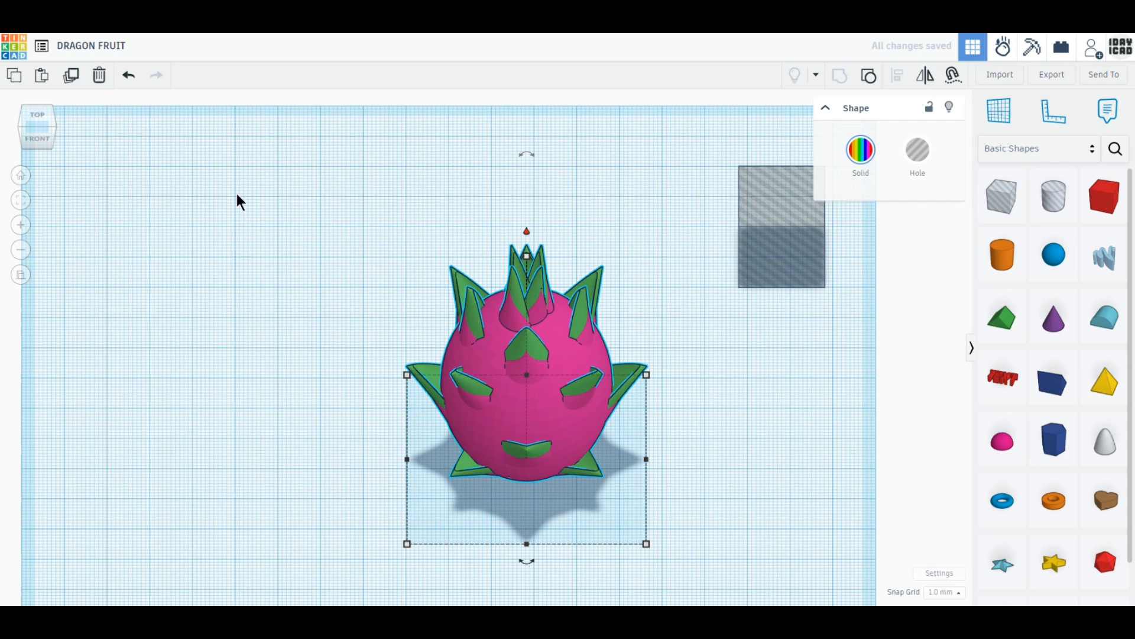
{"action": "left_click", "coordinate": [71, 77]}
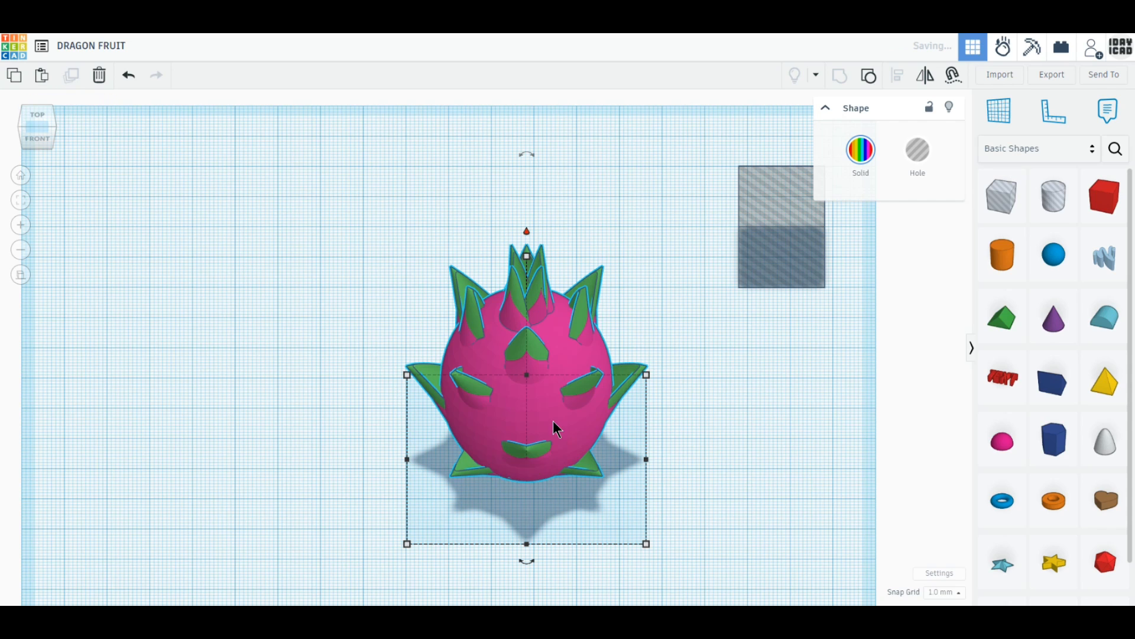
{"action": "left_click_drag", "start_coordinate": [553, 421], "coordinate": [293, 359]}
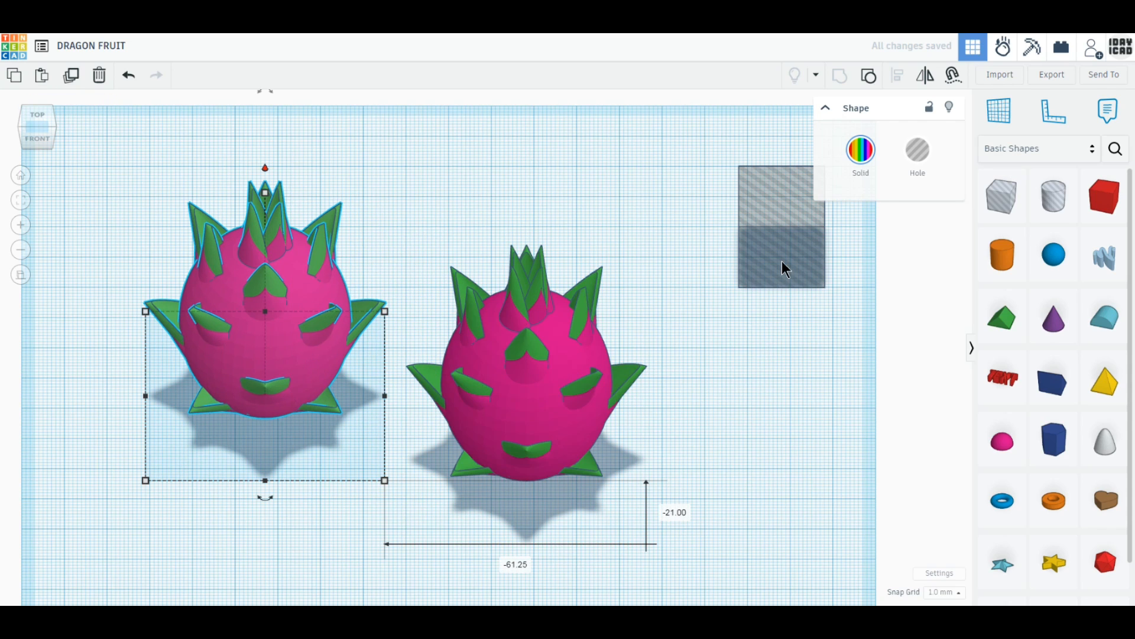
- Move the hole box closer to the front fruit and resize it to 60 mm by 40 mm and 80 mm high
{"action": "left_click_drag", "start_coordinate": [782, 261], "coordinate": [744, 383]}
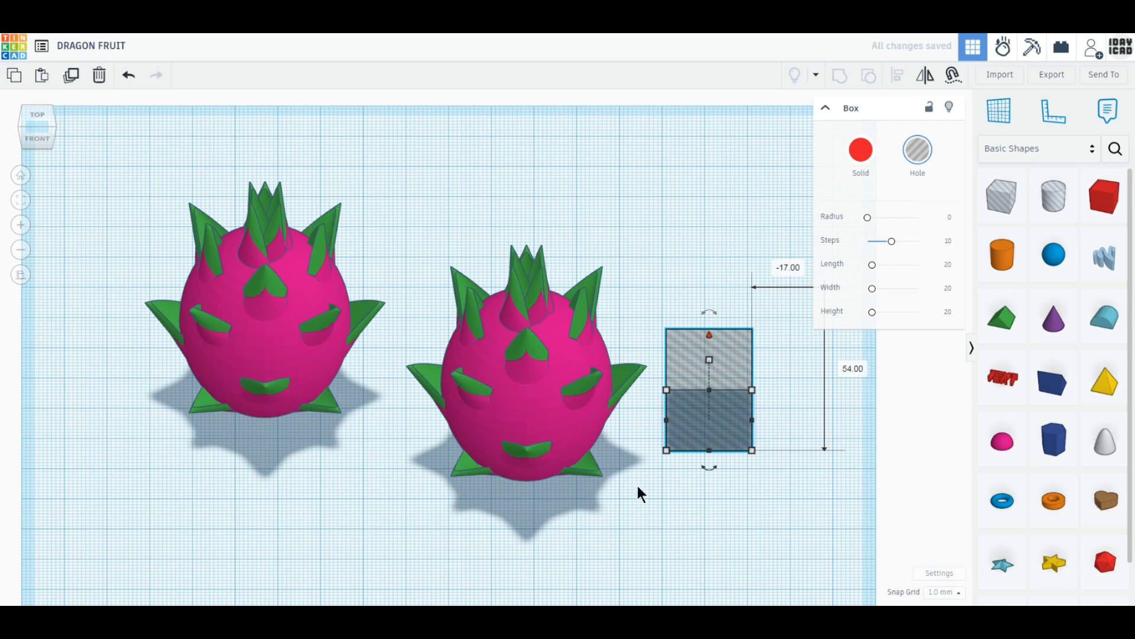
{"action": "left_click", "coordinate": [56, 126]}
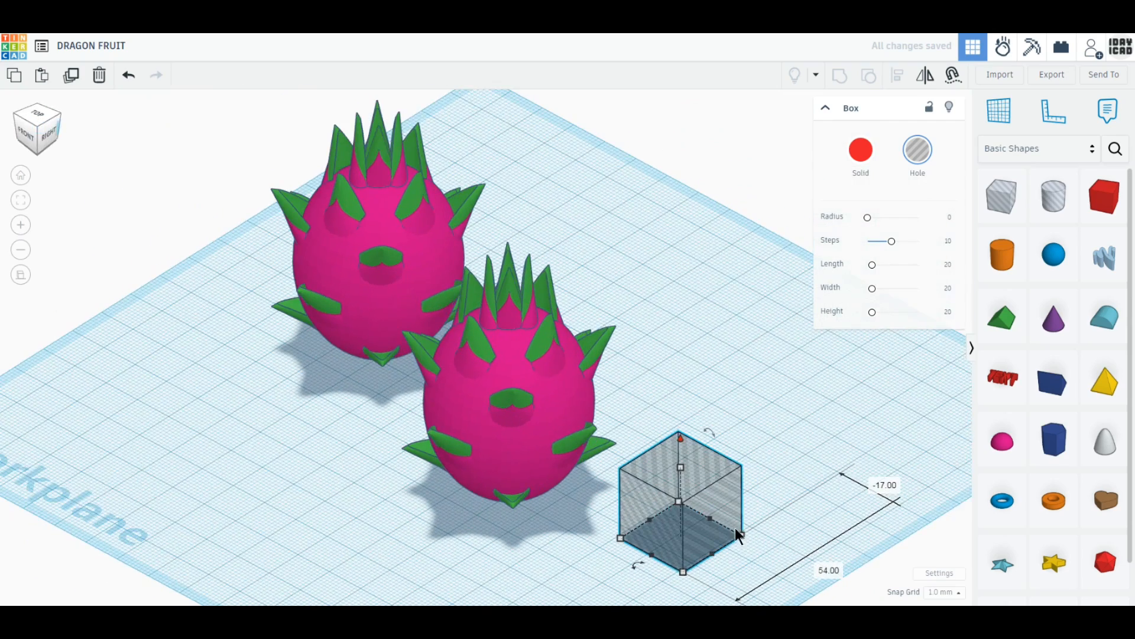
{"action": "left_click_drag", "start_coordinate": [676, 506], "coordinate": [726, 422]}
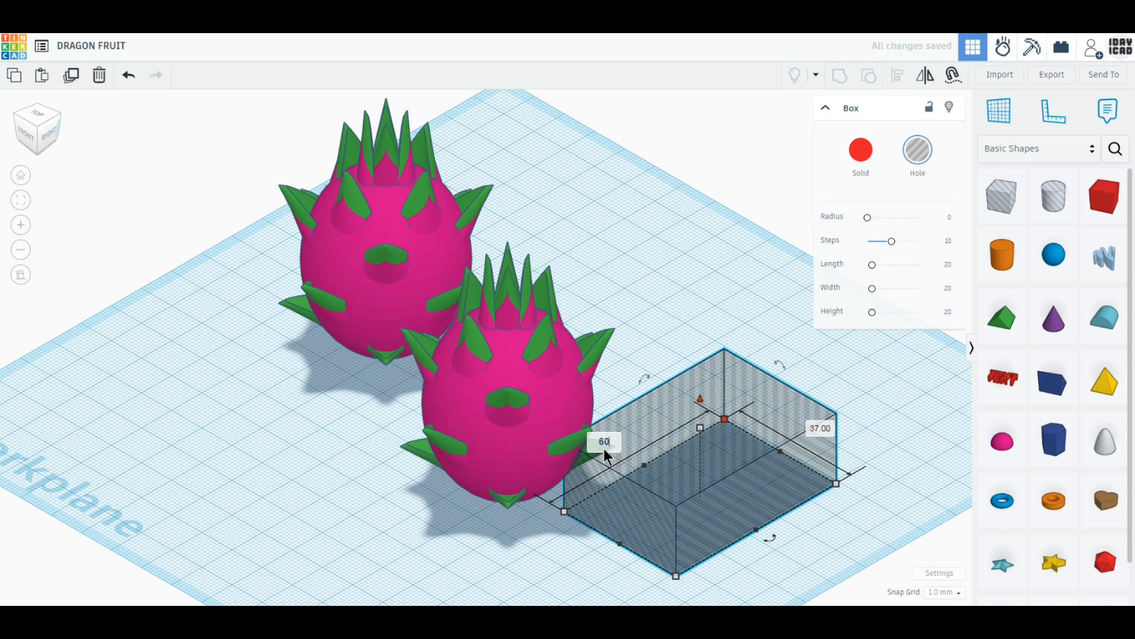
{"action": "type", "text": "60"}
{"action": "key", "text": "Return"}
{"action": "left_click", "coordinate": [839, 416]}
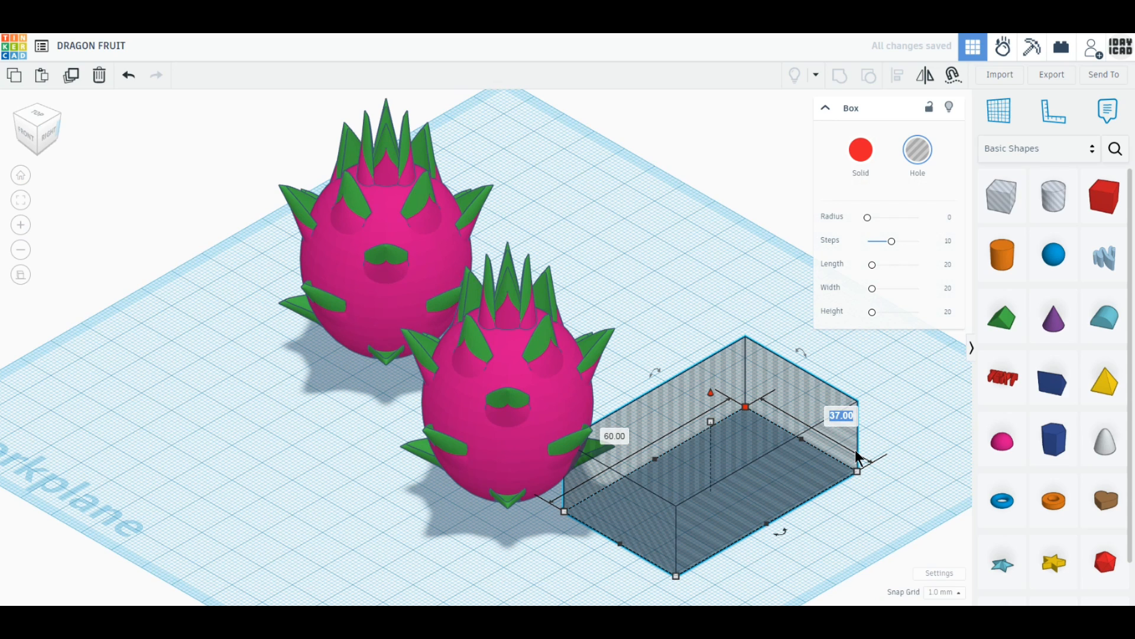
{"action": "type", "text": "40"}
{"action": "key", "text": "Return"}
{"action": "left_click_drag", "start_coordinate": [708, 421], "coordinate": [694, 211]}
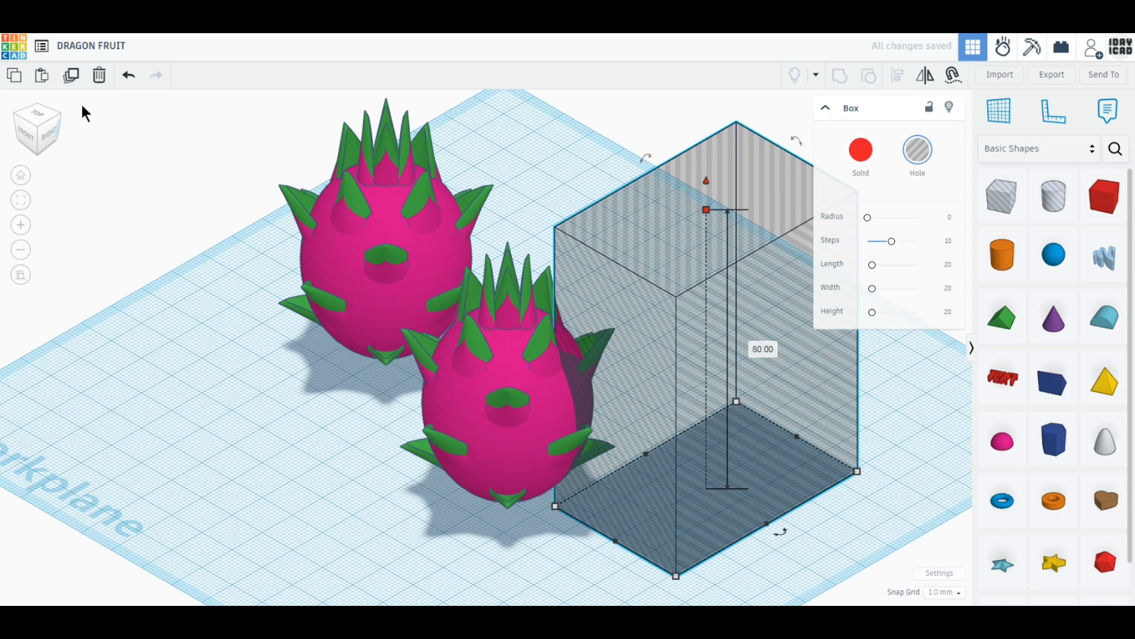
- Shift the hole box and the front fruit in top view so the box covers the fruit's right half along its full depth
{"action": "left_click", "coordinate": [30, 114]}
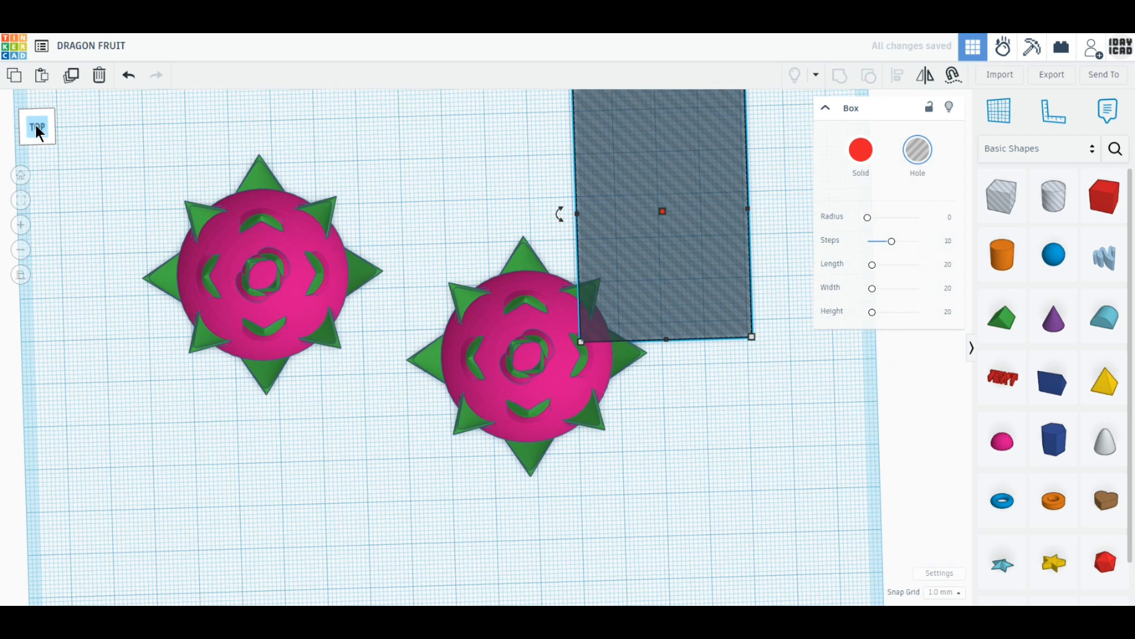
{"action": "left_click_drag", "start_coordinate": [720, 276], "coordinate": [724, 320]}
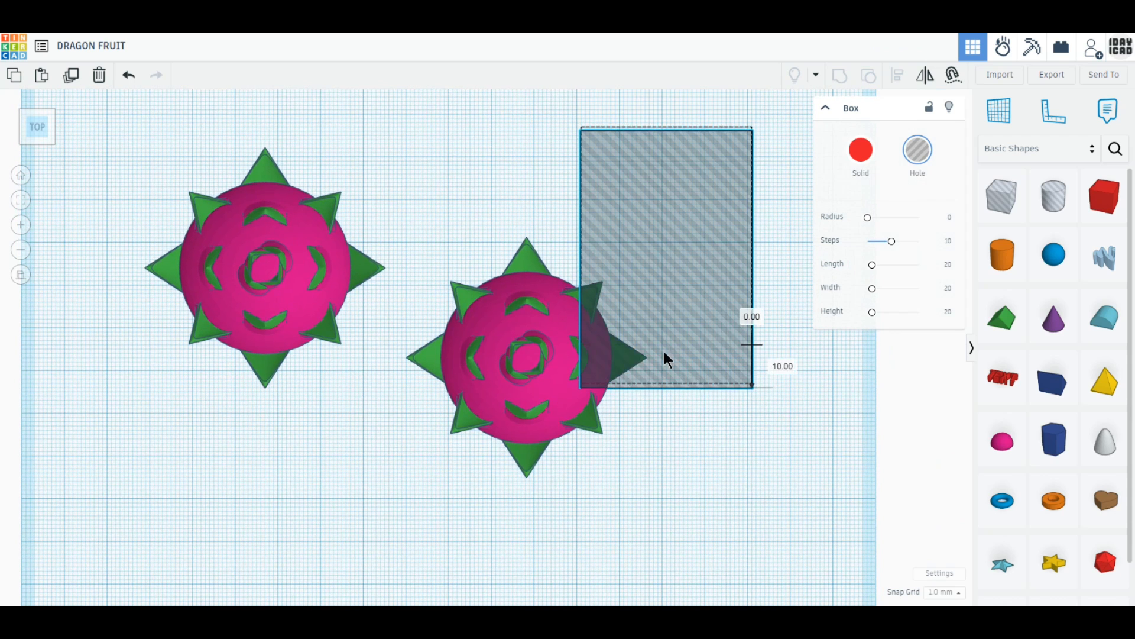
{"action": "left_click_drag", "start_coordinate": [531, 408], "coordinate": [547, 375]}
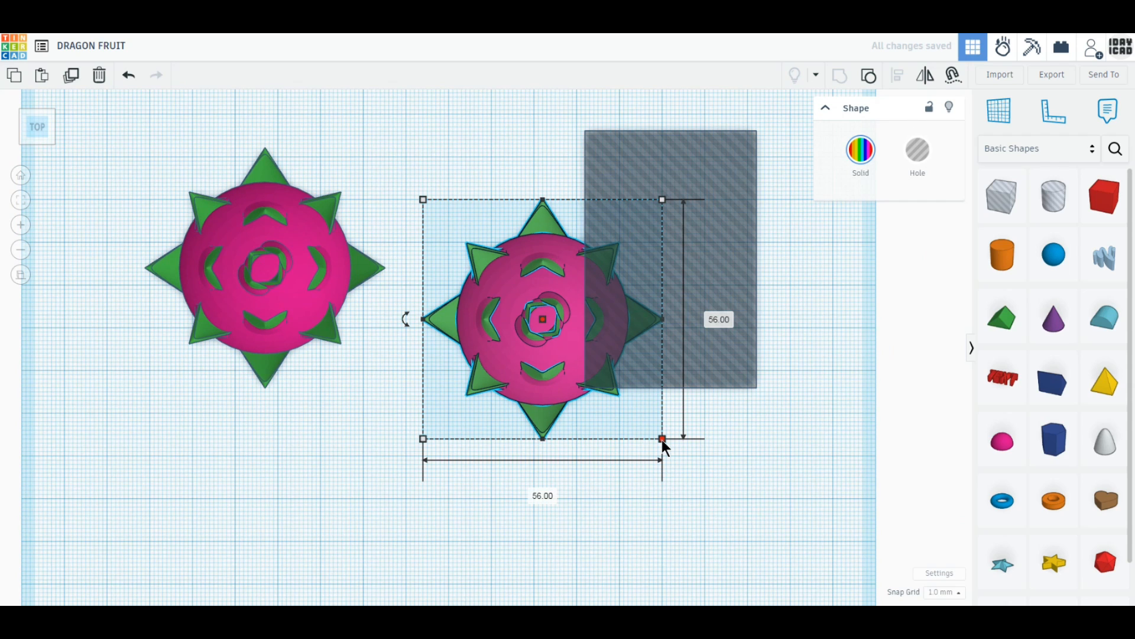
{"action": "left_click_drag", "start_coordinate": [538, 393], "coordinate": [534, 393]}
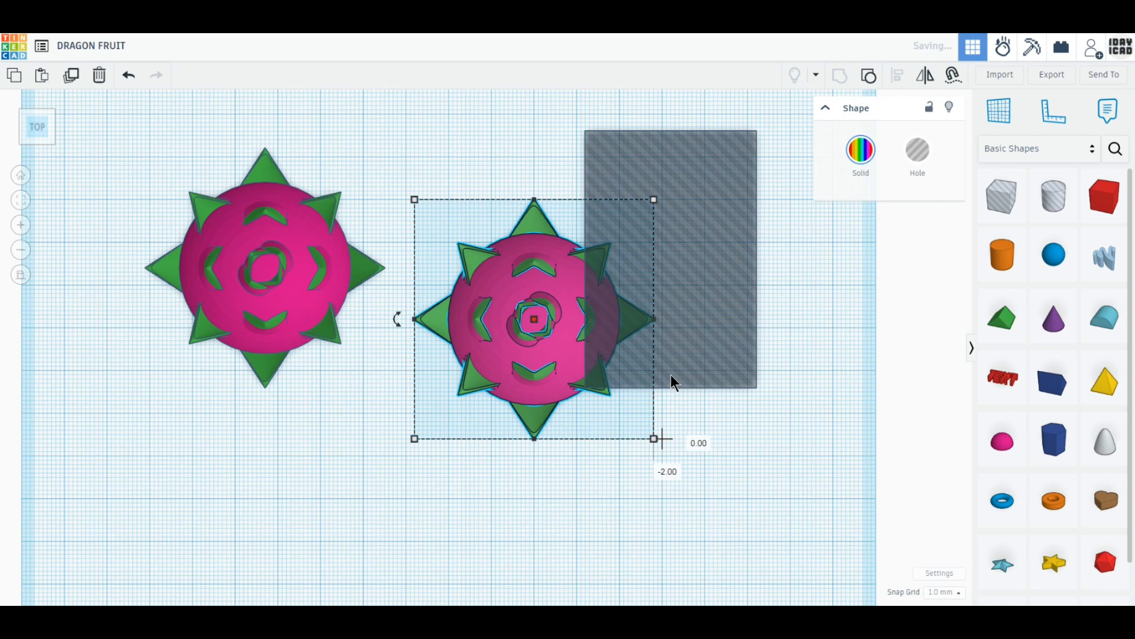
{"action": "left_click_drag", "start_coordinate": [685, 375], "coordinate": [658, 412]}
{"action": "right_click_drag", "start_coordinate": [633, 533], "coordinate": [596, 480]}
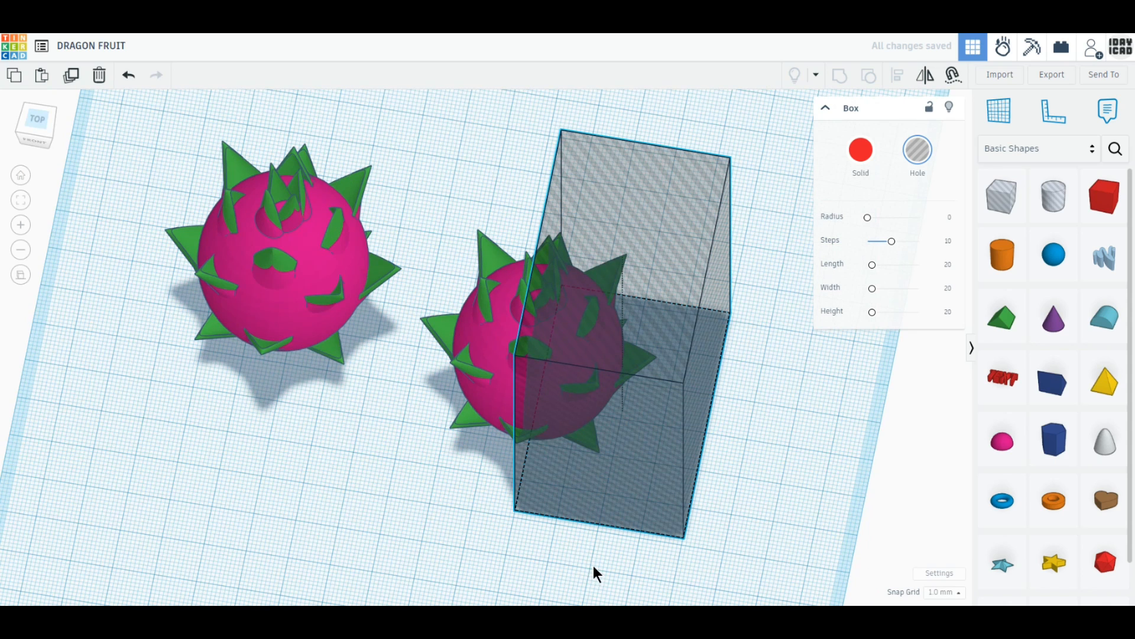
- Group the hole box with the front fruit to cut away half and expose the white flesh
{"action": "left_click_drag", "start_coordinate": [594, 567], "coordinate": [486, 366]}
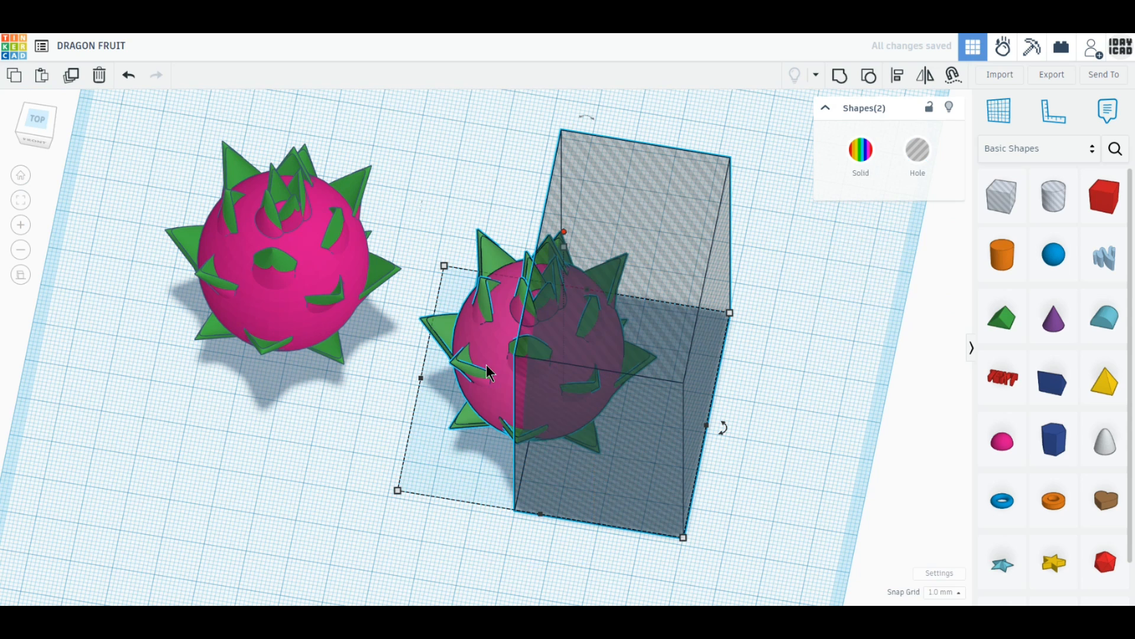
{"action": "left_click", "coordinate": [838, 78]}
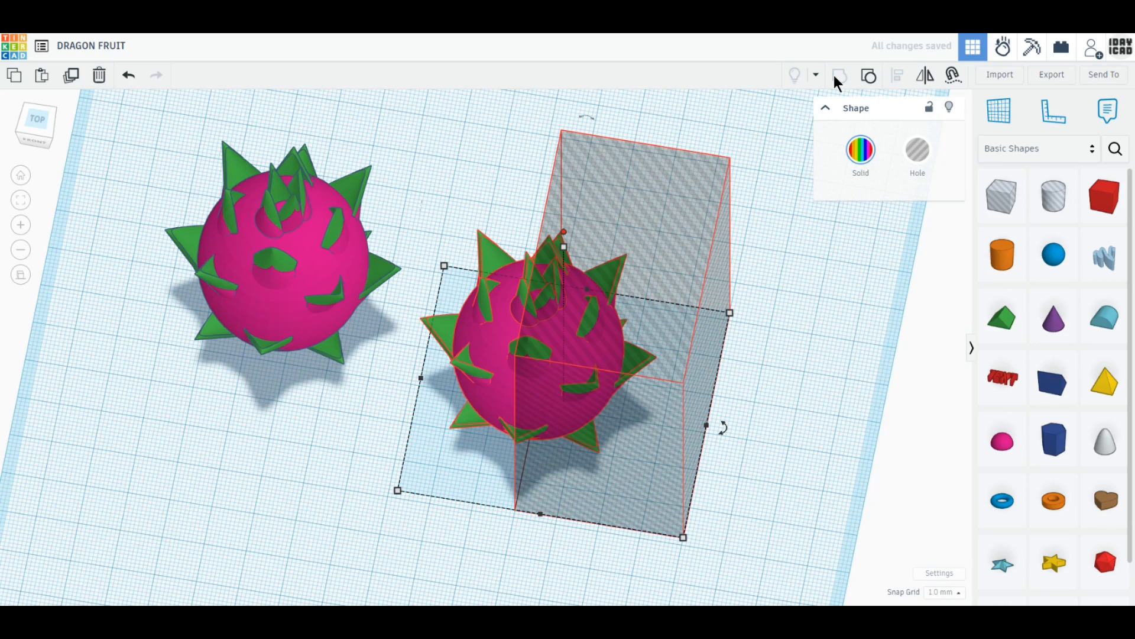
{"action": "right_click_drag", "start_coordinate": [793, 354], "coordinate": [731, 377]}
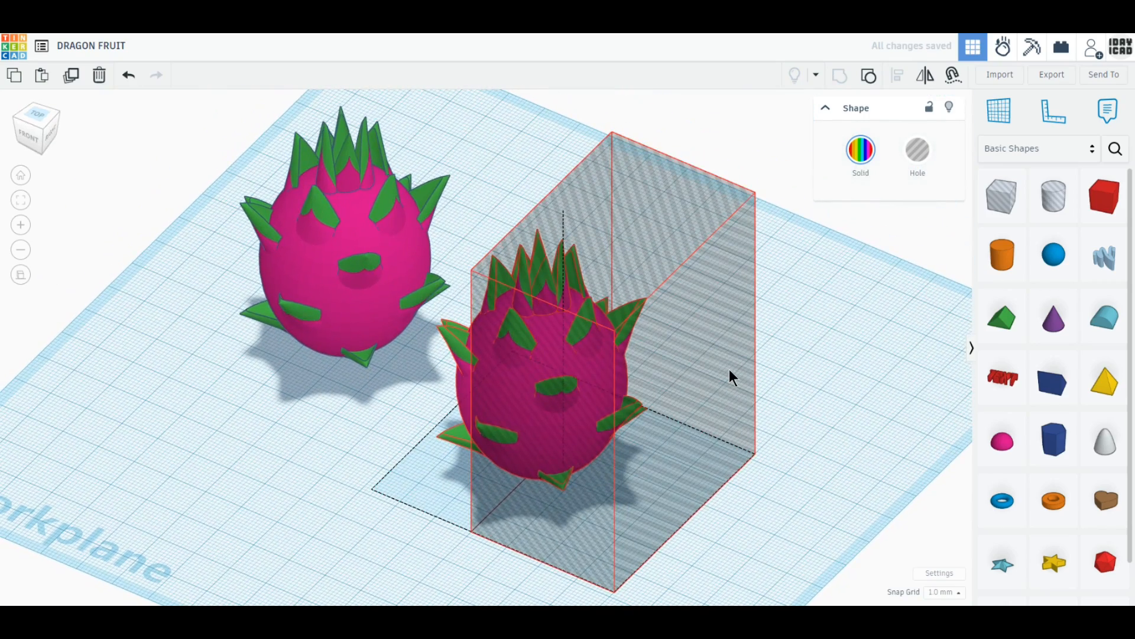
{"action": "key", "text": "ctrl+g"}
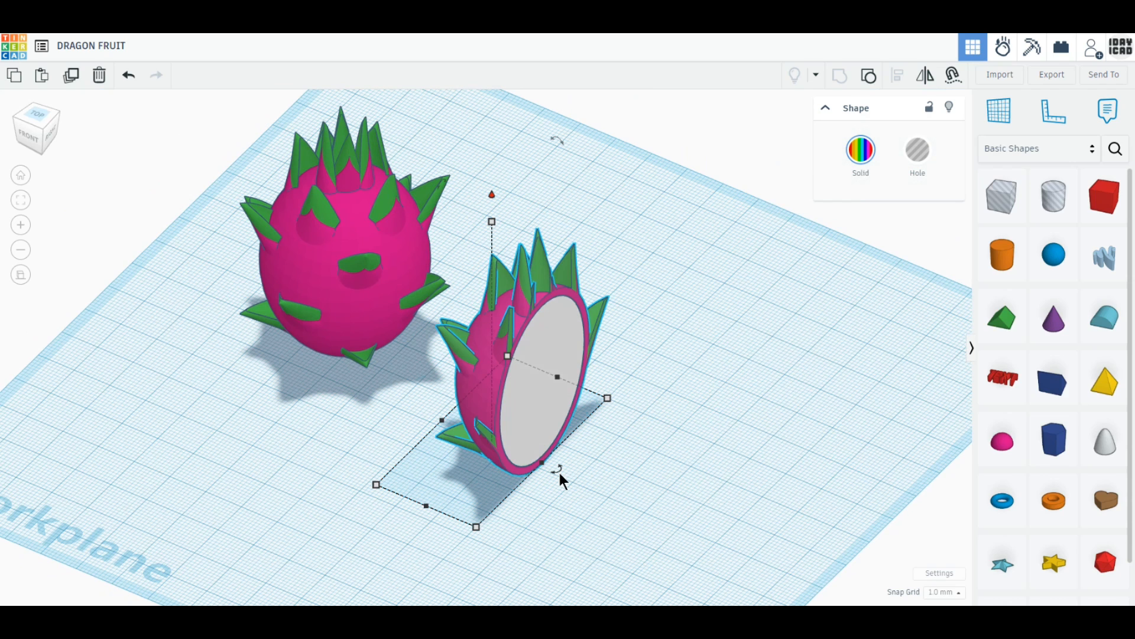
- Rotate the half fruit so its cut face points up, move it about 32 mm right and 14 mm back, and lower it toward the workplane
{"action": "left_click_drag", "start_coordinate": [559, 471], "coordinate": [534, 455]}
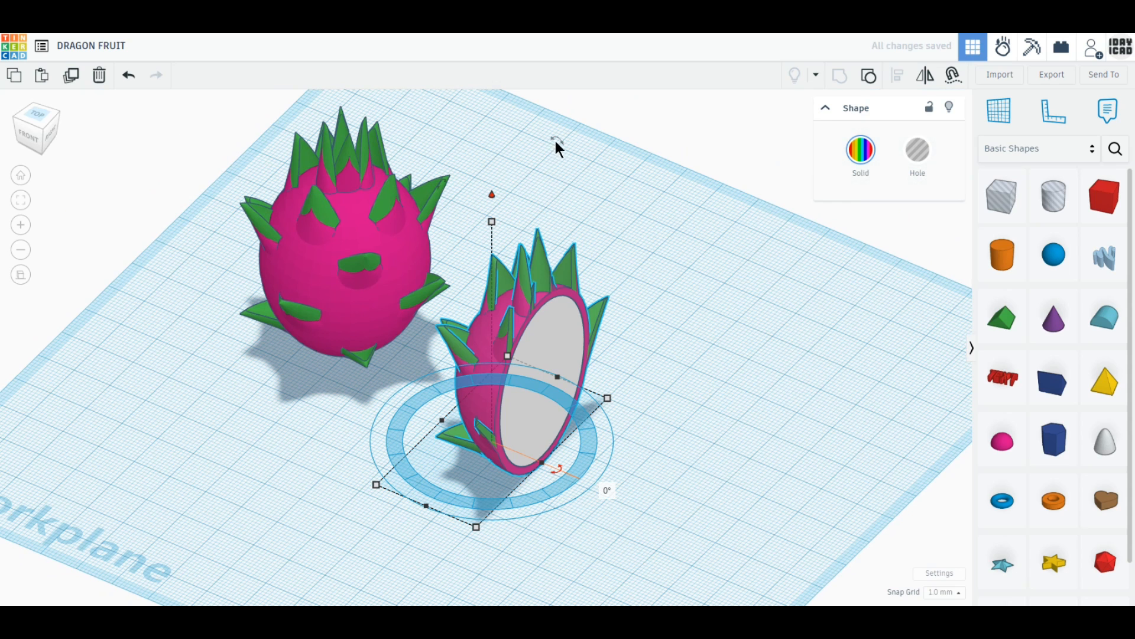
{"action": "left_click_drag", "start_coordinate": [556, 140], "coordinate": [487, 246]}
{"action": "left_click_drag", "start_coordinate": [530, 335], "coordinate": [679, 352]}
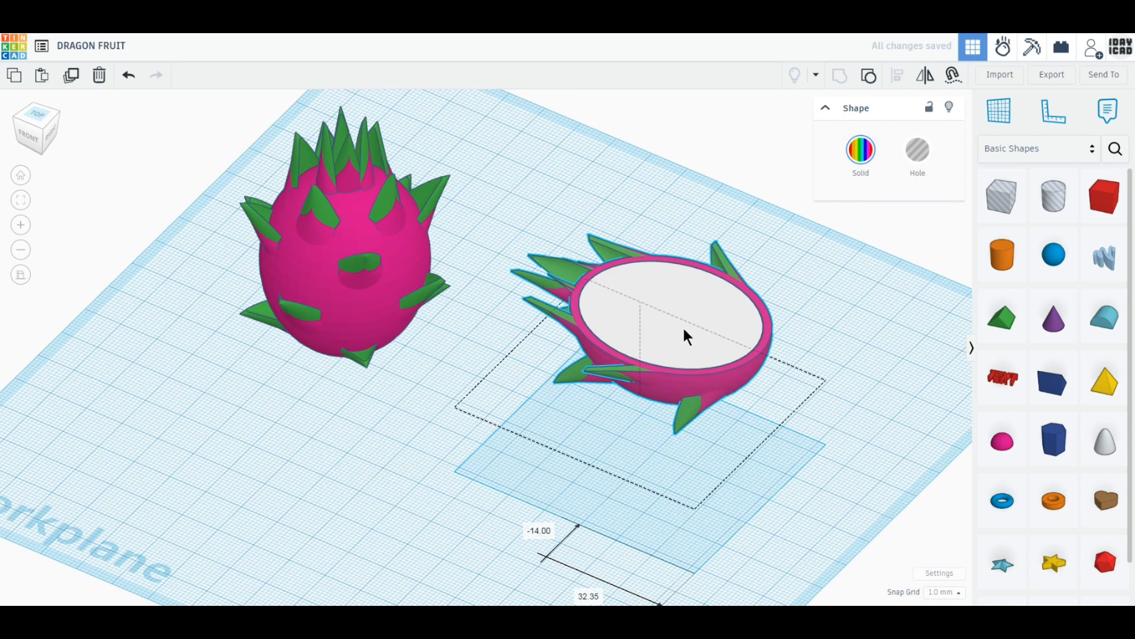
{"action": "left_click_drag", "start_coordinate": [634, 312], "coordinate": [634, 339]}
- Place a sphere on the white cut face and set its height, length and width to 1 mm
{"action": "left_click_drag", "start_coordinate": [1054, 267], "coordinate": [685, 377]}
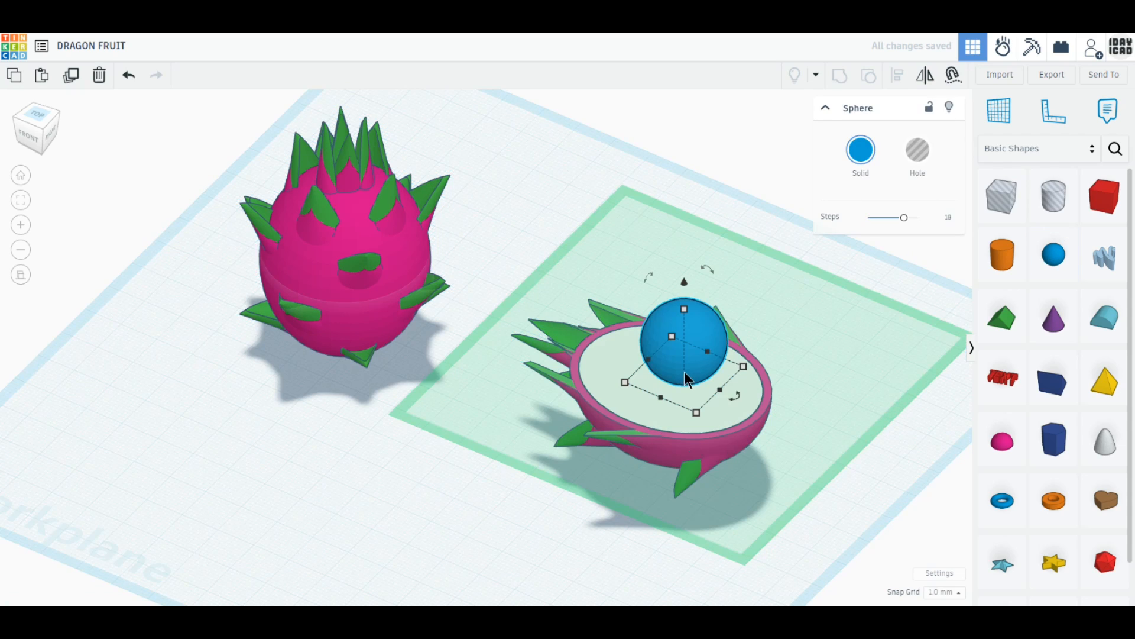
{"action": "left_click", "coordinate": [711, 347]}
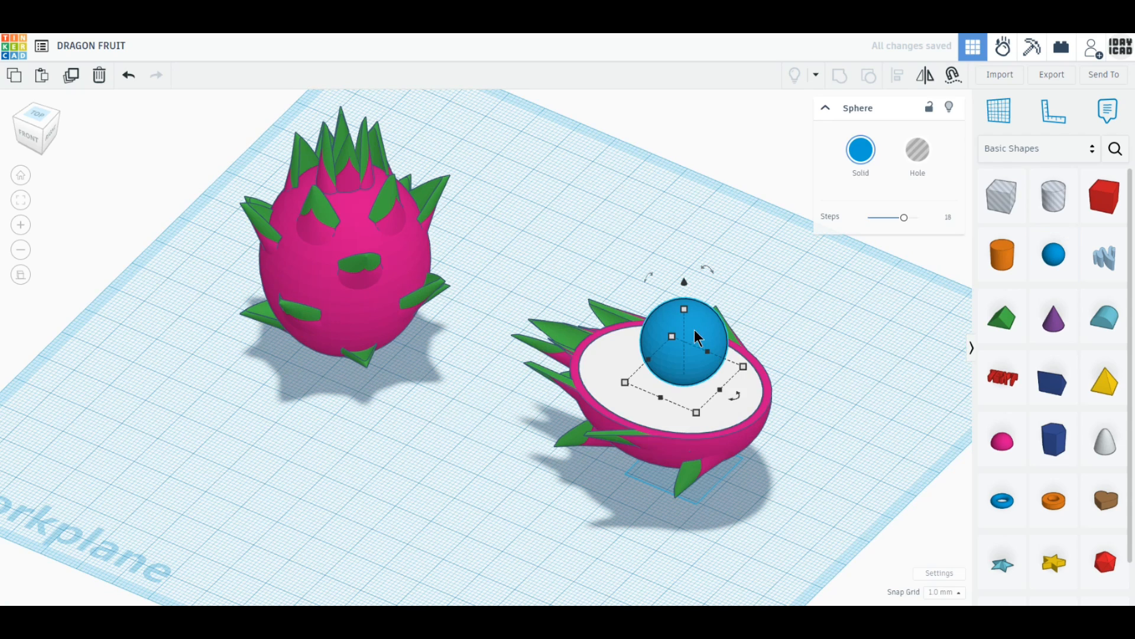
{"action": "key", "text": "Tab"}
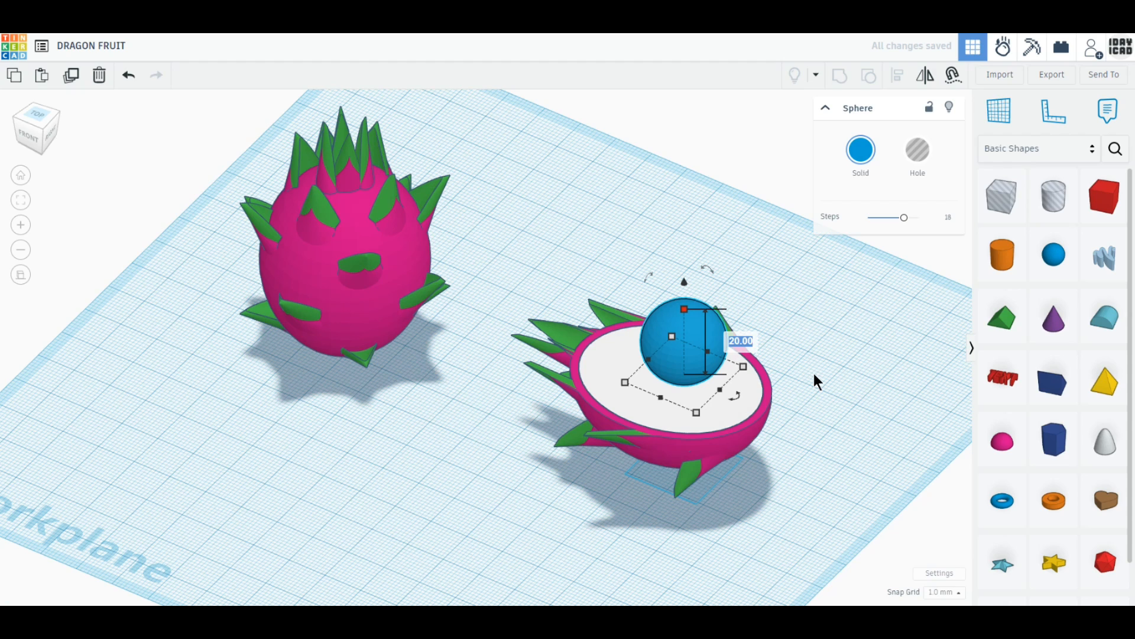
{"action": "type", "text": "1"}
{"action": "key", "text": "Return"}
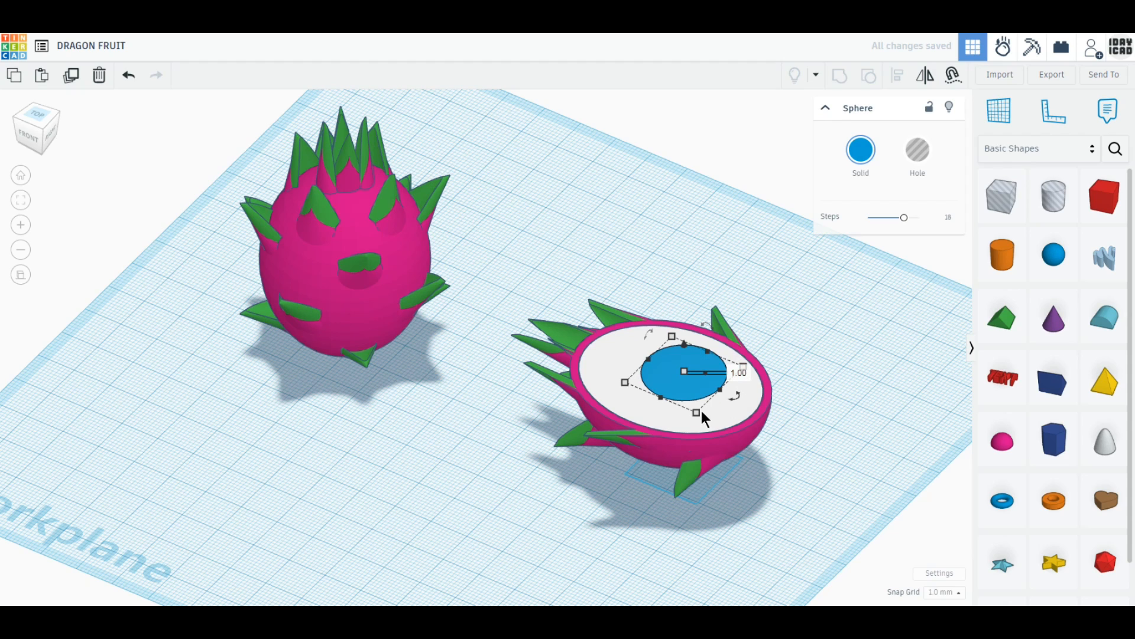
{"action": "mouse_move", "coordinate": [696, 412]}
{"action": "left_click", "coordinate": [767, 408]}
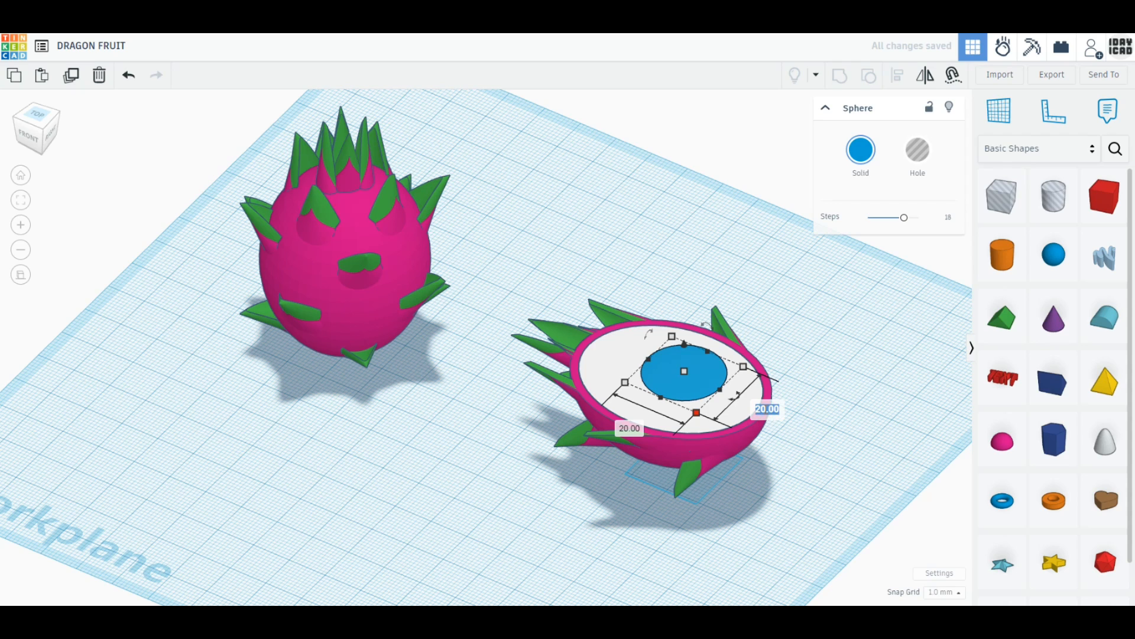
{"action": "type", "text": "1"}
{"action": "key", "text": "Return"}
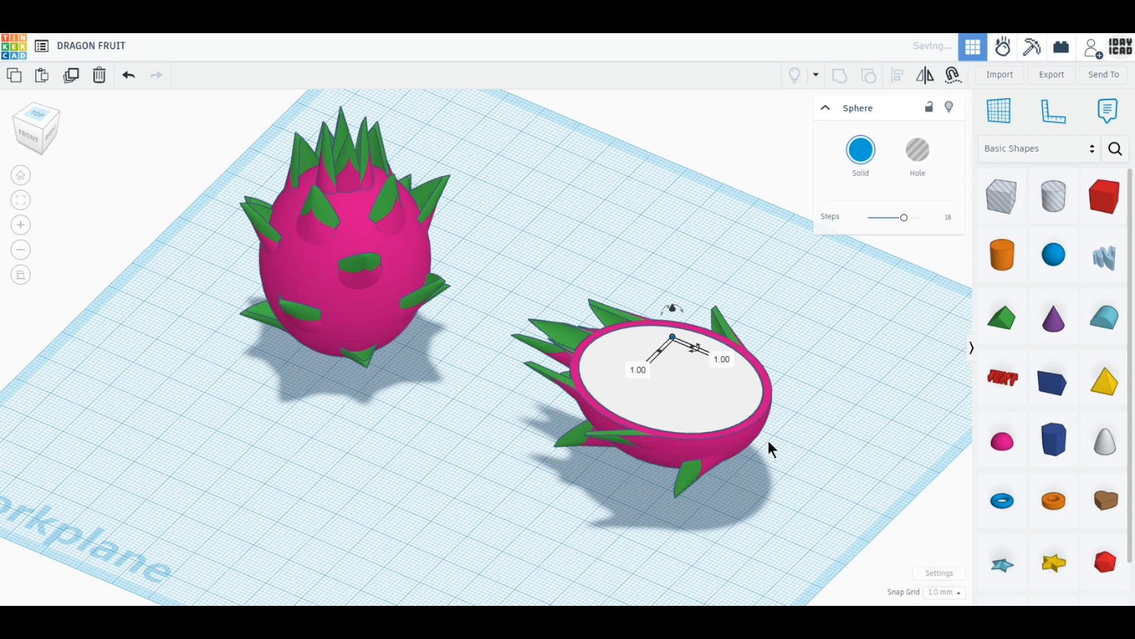
- Color the small sphere black as a seed
{"action": "left_click", "coordinate": [861, 151]}
{"action": "left_click", "coordinate": [991, 300]}
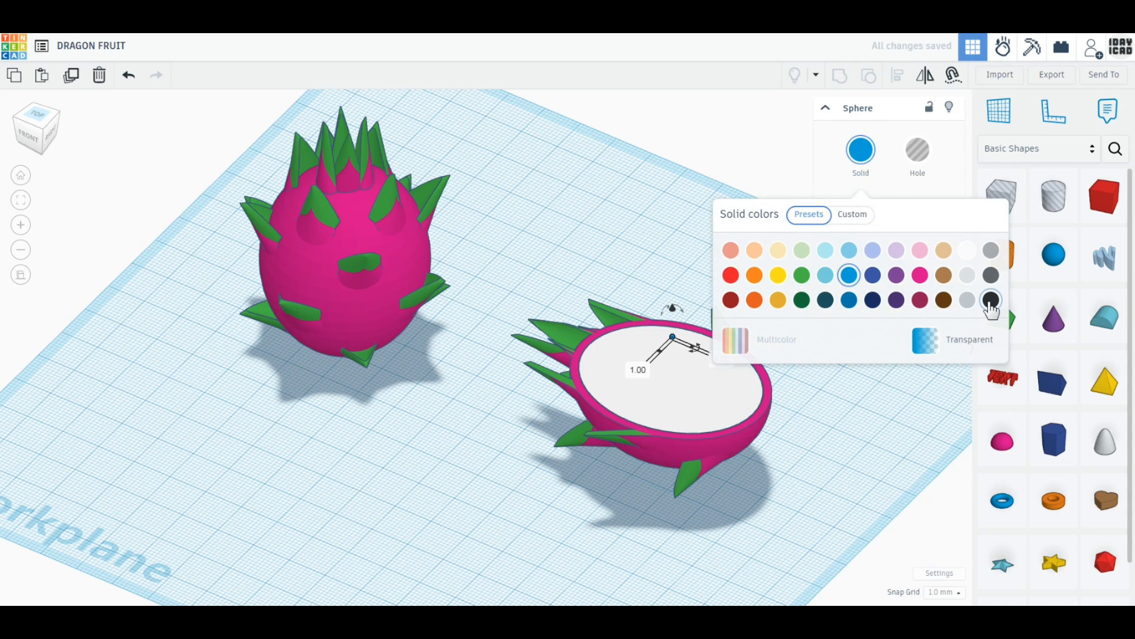
{"action": "left_click", "coordinate": [822, 464]}
- Move the black seed slightly toward the front of the cut face and set its height above the workplane to 27.5 mm
{"action": "scroll", "coordinate": [787, 493], "scroll_direction": "up", "scroll_amount": 2}
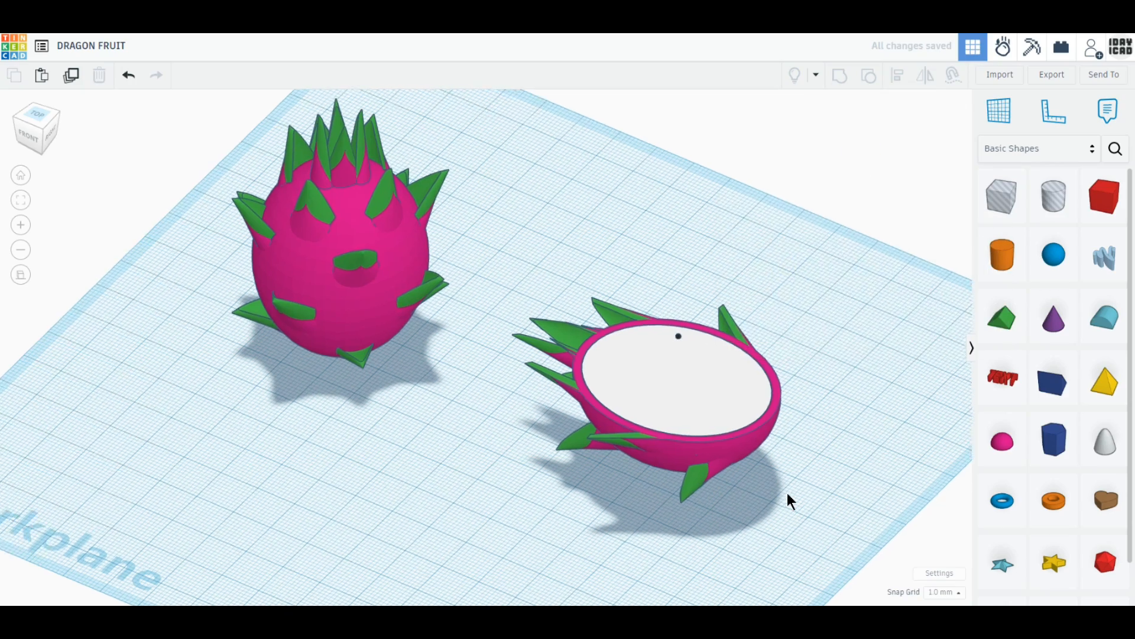
{"action": "middle_click_drag", "start_coordinate": [839, 468], "coordinate": [501, 463]}
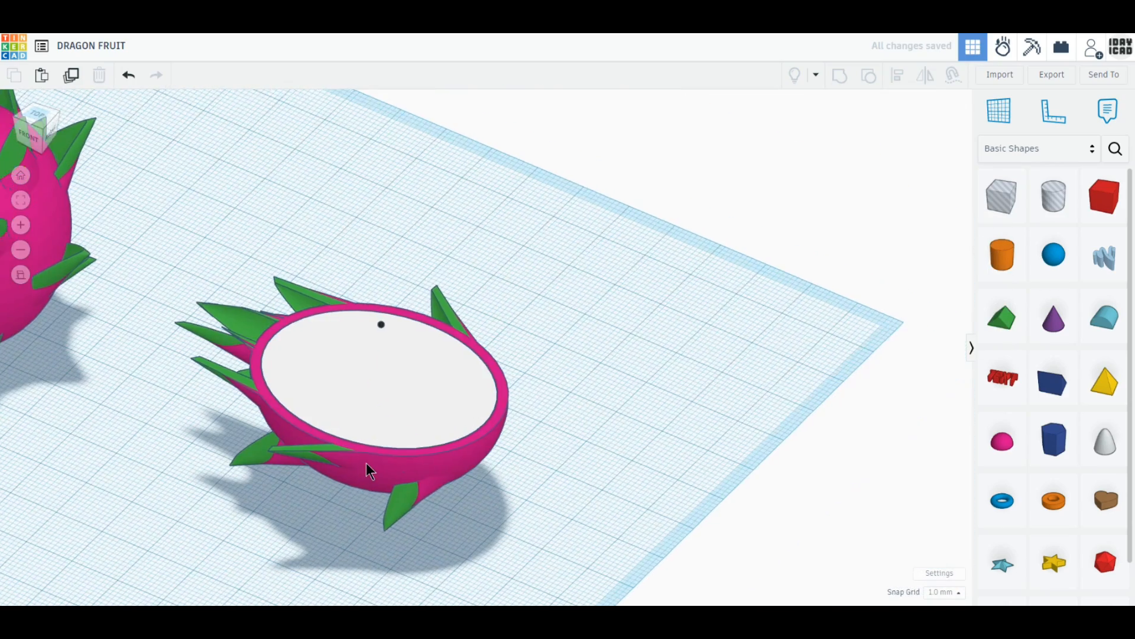
{"action": "scroll", "coordinate": [368, 465], "scroll_direction": "up", "scroll_amount": 4}
{"action": "middle_click_drag", "start_coordinate": [628, 434], "coordinate": [658, 424]}
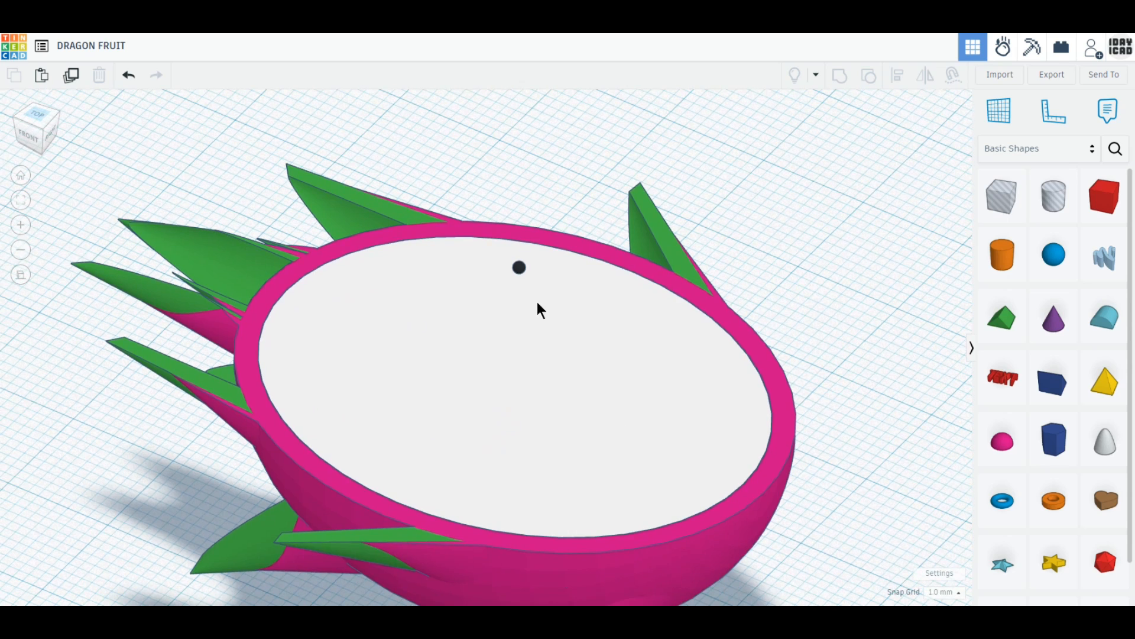
{"action": "left_click_drag", "start_coordinate": [520, 281], "coordinate": [527, 306]}
{"action": "left_click", "coordinate": [592, 467]}
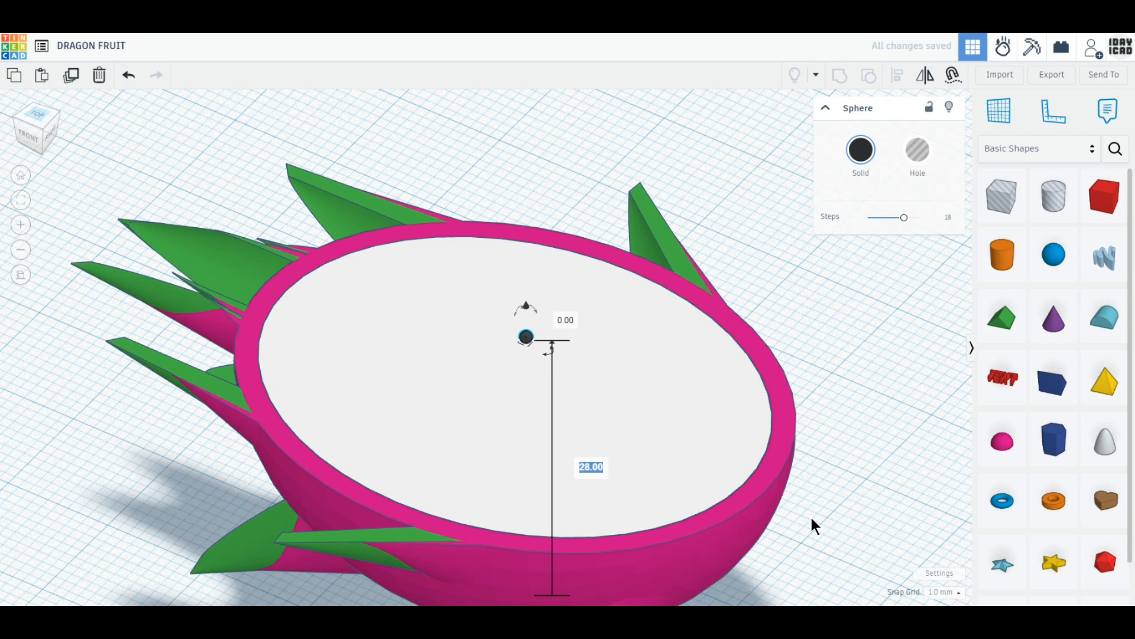
{"action": "type", "text": "27.5"}
{"action": "key", "text": "Return"}
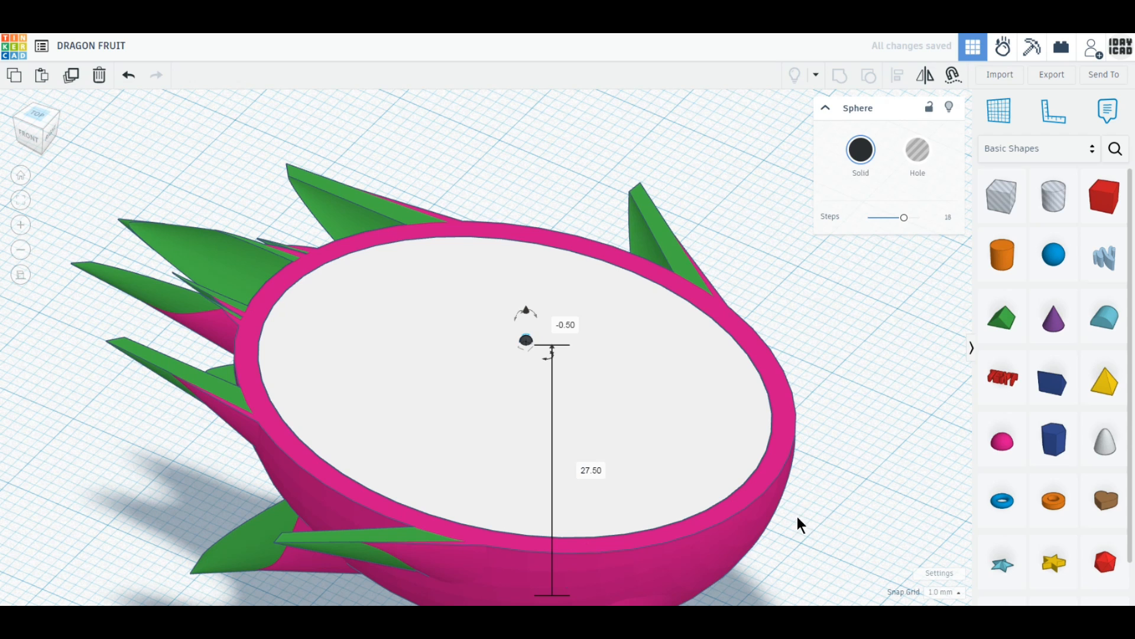
{"action": "left_click", "coordinate": [837, 515]}
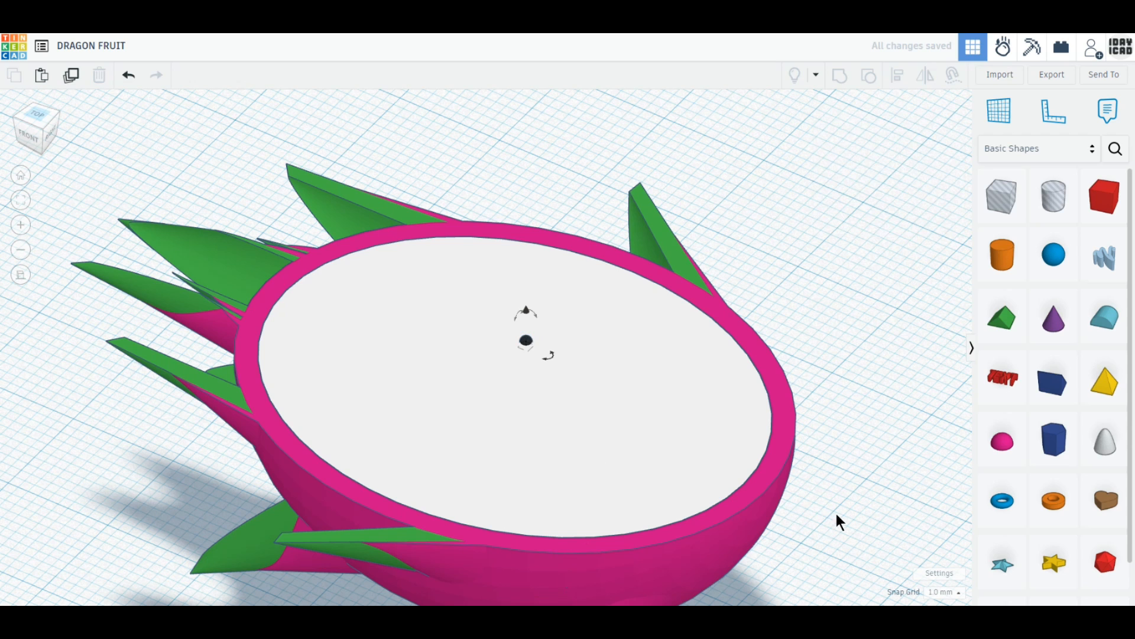
- Move the seed 2 mm right and 10 mm back in top view, to the back edge of the white flesh
{"action": "left_click", "coordinate": [34, 121]}
{"action": "left_click", "coordinate": [36, 116]}
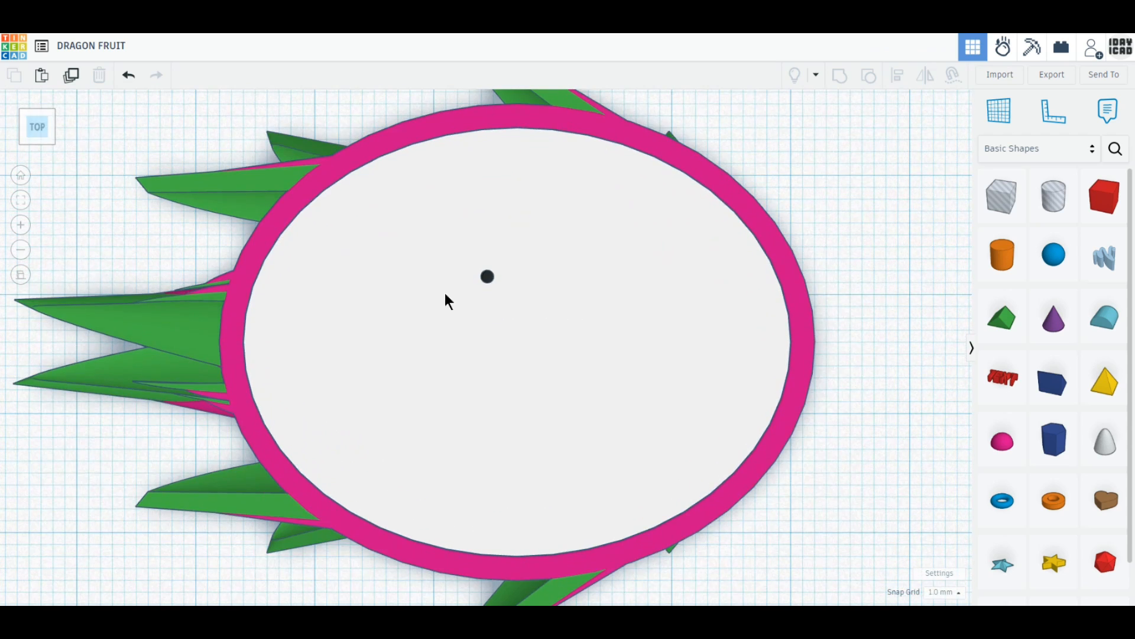
{"action": "left_click_drag", "start_coordinate": [486, 274], "coordinate": [518, 151]}
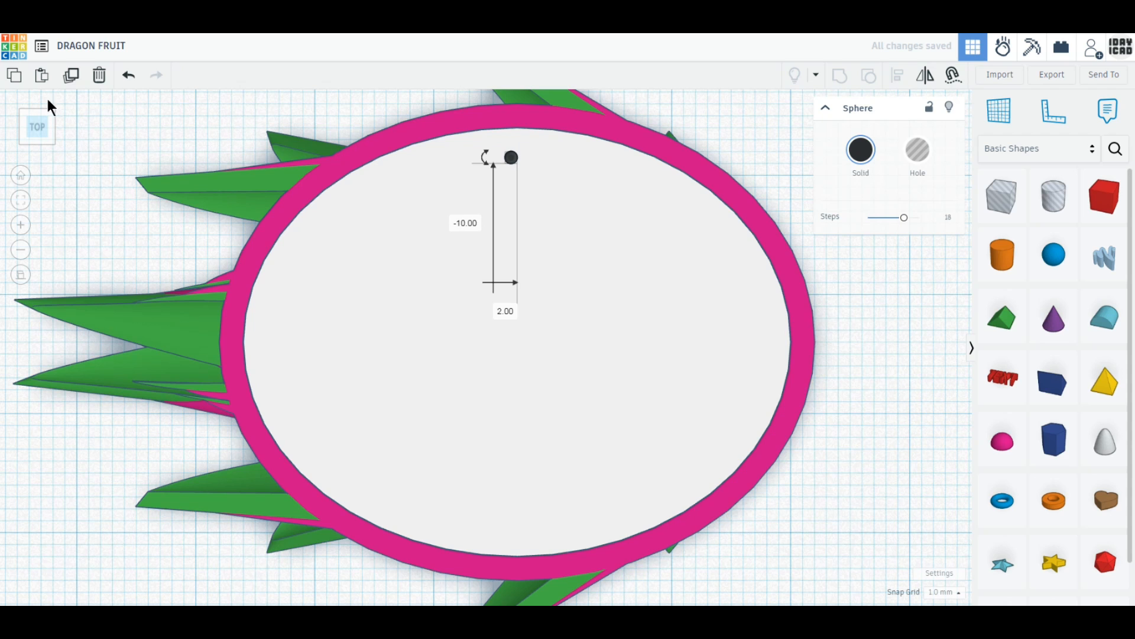
- Duplicate the seed just in front of itself and repeat the copy to form a straight row of 17 seeds across the flesh
{"action": "scroll", "coordinate": [484, 286], "scroll_direction": "up", "scroll_amount": 2}
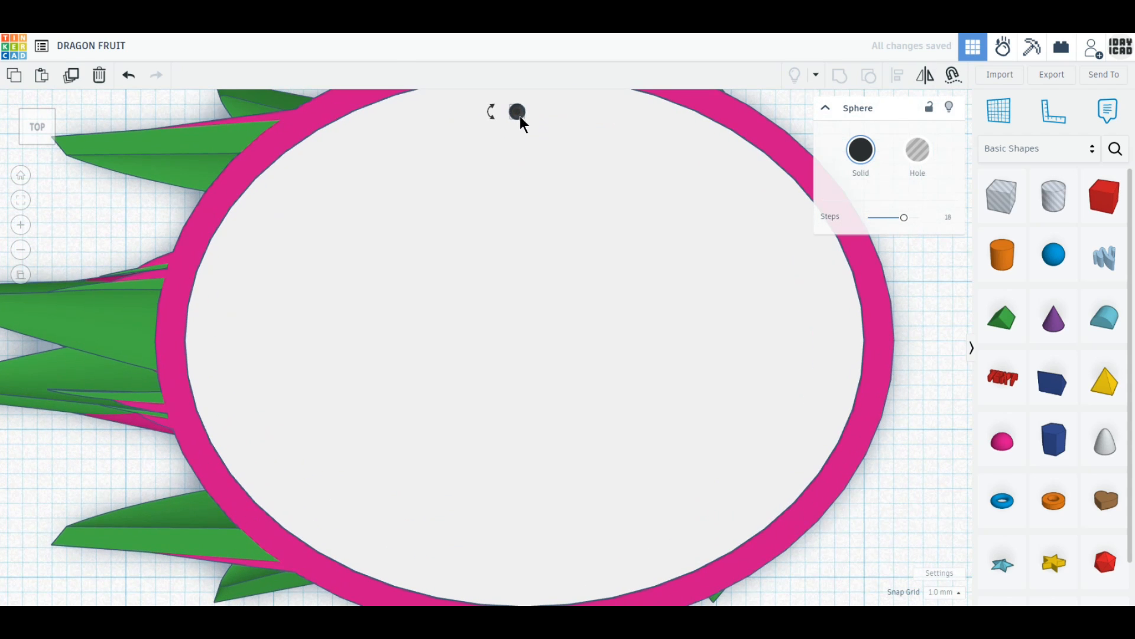
{"action": "left_click_drag", "start_coordinate": [520, 112], "coordinate": [521, 149]}
{"action": "left_click", "coordinate": [67, 77]}
{"action": "left_click", "coordinate": [66, 78]}
{"action": "left_click", "coordinate": [67, 78]}
{"action": "left_click", "coordinate": [67, 77]}
{"action": "left_click", "coordinate": [67, 77]}
{"action": "left_click", "coordinate": [66, 77]}
{"action": "left_click", "coordinate": [67, 77]}
{"action": "left_click", "coordinate": [66, 77]}
{"action": "left_click", "coordinate": [66, 77]}
{"action": "left_click", "coordinate": [66, 77]}
{"action": "left_click", "coordinate": [66, 77]}
{"action": "left_click", "coordinate": [66, 77]}
{"action": "left_click", "coordinate": [66, 77]}
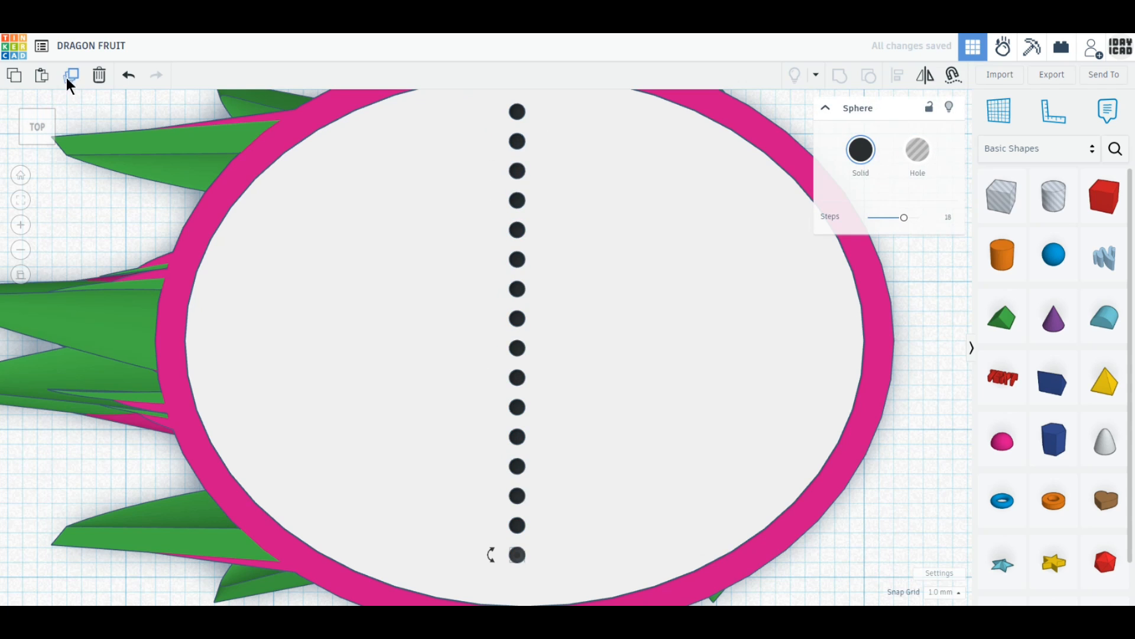
{"action": "left_click", "coordinate": [66, 76]}
- Duplicate the whole seed row, rotate the copy about its center, and repeat until eight rows radiate evenly across the flesh
{"action": "scroll", "coordinate": [359, 228], "scroll_direction": "down", "scroll_amount": 2}
{"action": "left_click_drag", "start_coordinate": [340, 99], "coordinate": [615, 581]}
{"action": "left_click", "coordinate": [70, 75]}
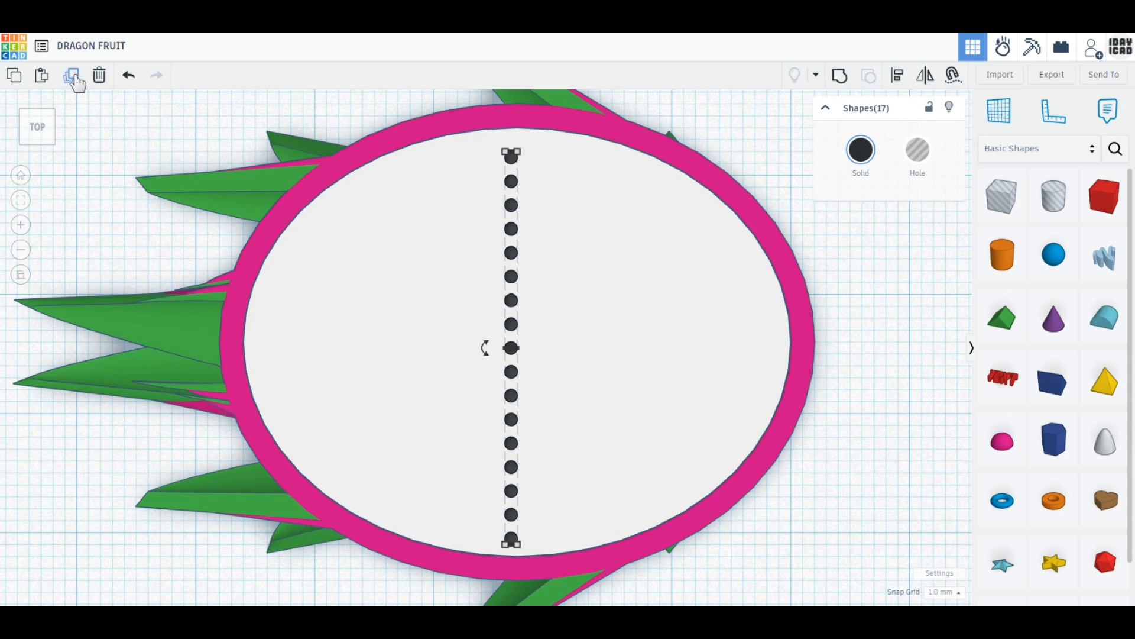
{"action": "mouse_move", "coordinate": [484, 347]}
{"action": "left_click_drag", "start_coordinate": [484, 346], "coordinate": [393, 368]}
{"action": "left_click", "coordinate": [72, 75]}
{"action": "left_click", "coordinate": [72, 76]}
{"action": "left_click", "coordinate": [72, 75]}
{"action": "left_click", "coordinate": [72, 75]}
{"action": "left_click", "coordinate": [72, 76]}
{"action": "left_click", "coordinate": [72, 76]}
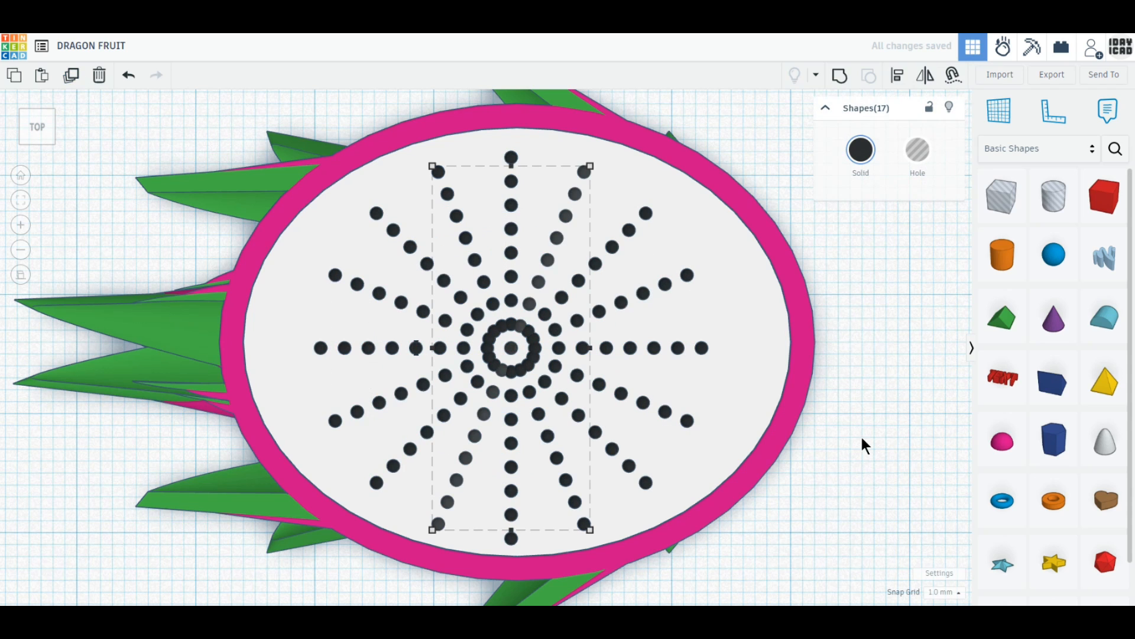
- Spread the overlapping black seeds clustered at the center of the flesh outward into the empty gaps around the cut face
{"action": "left_click", "coordinate": [860, 434]}
{"action": "scroll", "coordinate": [517, 470], "scroll_direction": "up", "scroll_amount": 5}
{"action": "left_click_drag", "start_coordinate": [517, 380], "coordinate": [665, 453]}
{"action": "left_click_drag", "start_coordinate": [548, 349], "coordinate": [739, 319]}
{"action": "left_click_drag", "start_coordinate": [529, 322], "coordinate": [694, 230]}
{"action": "left_click_drag", "start_coordinate": [488, 346], "coordinate": [266, 392]}
{"action": "left_click_drag", "start_coordinate": [497, 327], "coordinate": [465, 138]}
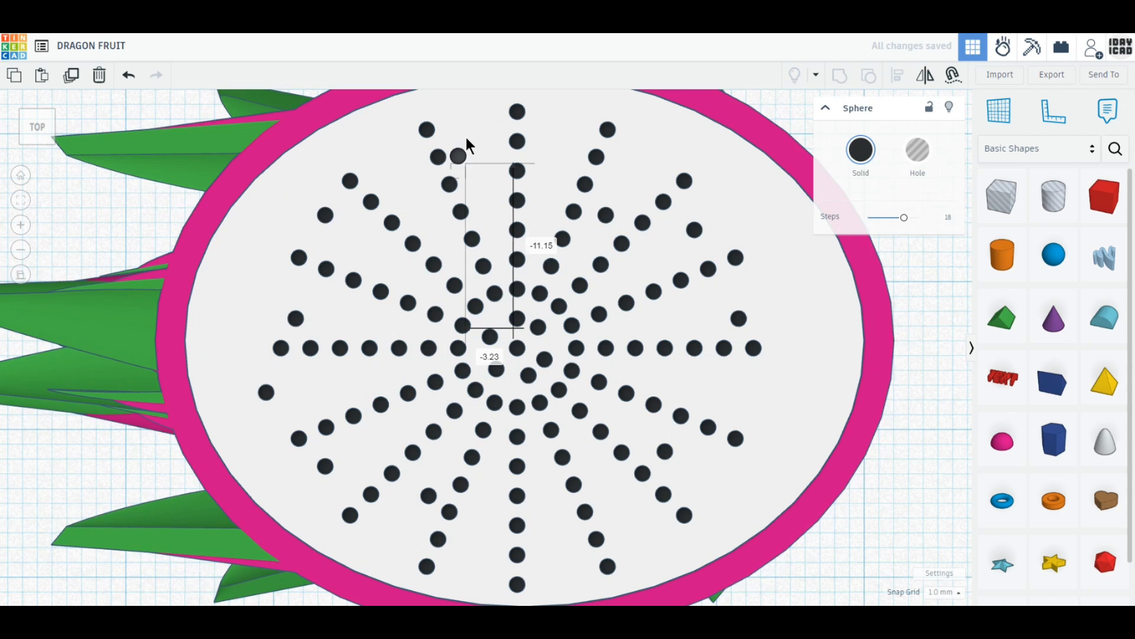
{"action": "left_click_drag", "start_coordinate": [517, 348], "coordinate": [222, 333]}
{"action": "left_click_drag", "start_coordinate": [517, 348], "coordinate": [561, 141]}
{"action": "left_click_drag", "start_coordinate": [541, 405], "coordinate": [519, 351]}
{"action": "left_click_drag", "start_coordinate": [597, 379], "coordinate": [721, 389]}
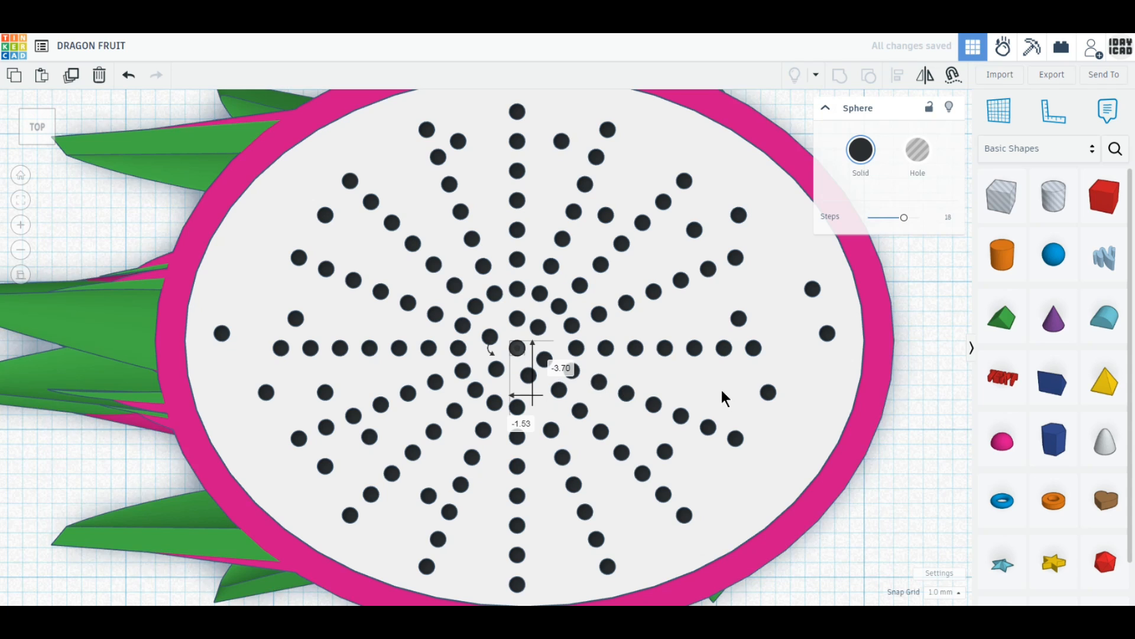
- Break up the seed rows on the right half of the flesh by shifting seeds off their lines, and fill an upper-left gap
{"action": "left_click_drag", "start_coordinate": [653, 401], "coordinate": [706, 481]}
{"action": "left_click_drag", "start_coordinate": [712, 422], "coordinate": [673, 381]}
{"action": "left_click_drag", "start_coordinate": [726, 344], "coordinate": [710, 287]}
{"action": "left_click_drag", "start_coordinate": [630, 308], "coordinate": [641, 311]}
{"action": "left_click_drag", "start_coordinate": [574, 328], "coordinate": [606, 292]}
{"action": "left_click_drag", "start_coordinate": [538, 300], "coordinate": [429, 215]}
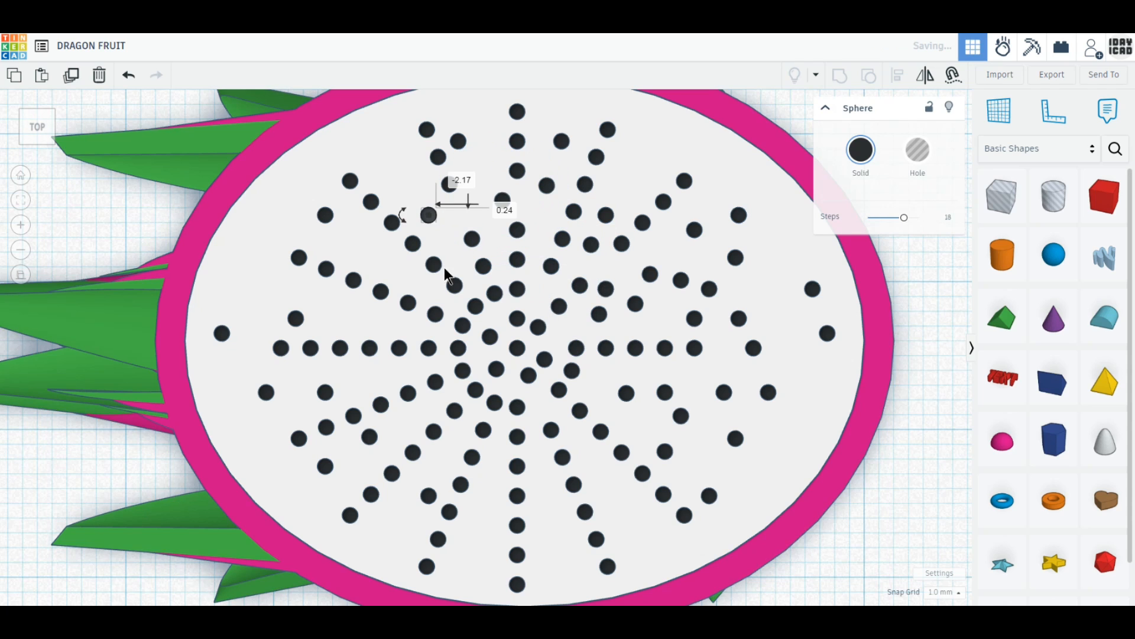
- Scatter seeds from the straight rows on the left half of the flesh into nearby gaps
{"action": "left_click_drag", "start_coordinate": [442, 266], "coordinate": [362, 246]}
{"action": "left_click_drag", "start_coordinate": [430, 313], "coordinate": [365, 319]}
{"action": "left_click_drag", "start_coordinate": [456, 347], "coordinate": [424, 274]}
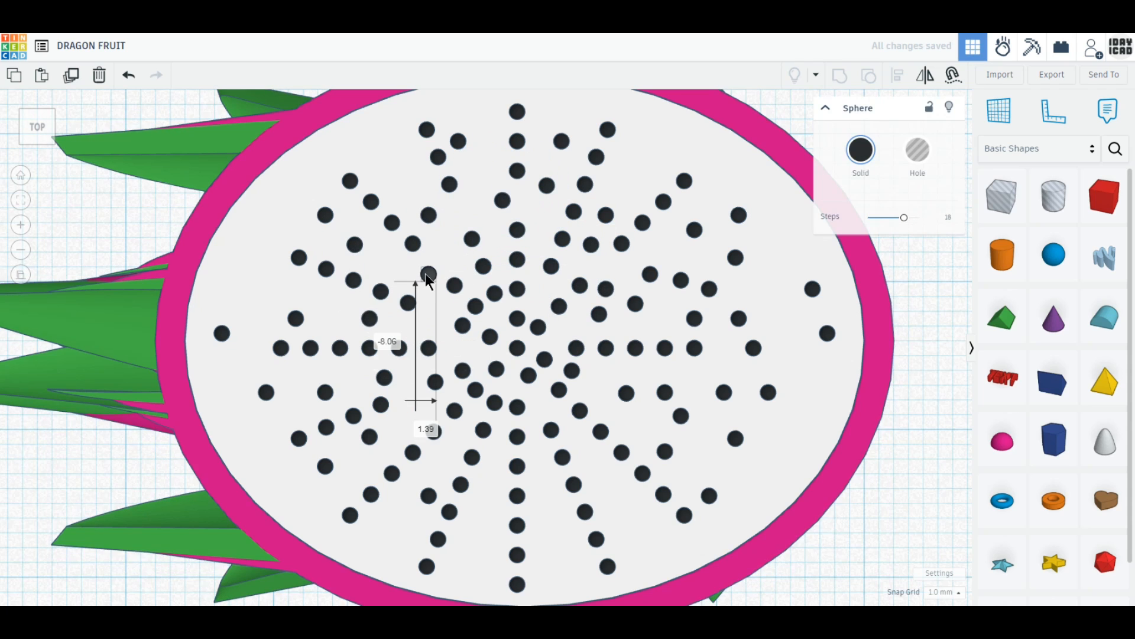
{"action": "left_click_drag", "start_coordinate": [346, 350], "coordinate": [332, 321]}
{"action": "left_click_drag", "start_coordinate": [306, 358], "coordinate": [290, 373]}
- Offset the seeds along the lower half of the flesh so the radial rows there look irregular
{"action": "left_click_drag", "start_coordinate": [489, 437], "coordinate": [450, 456]}
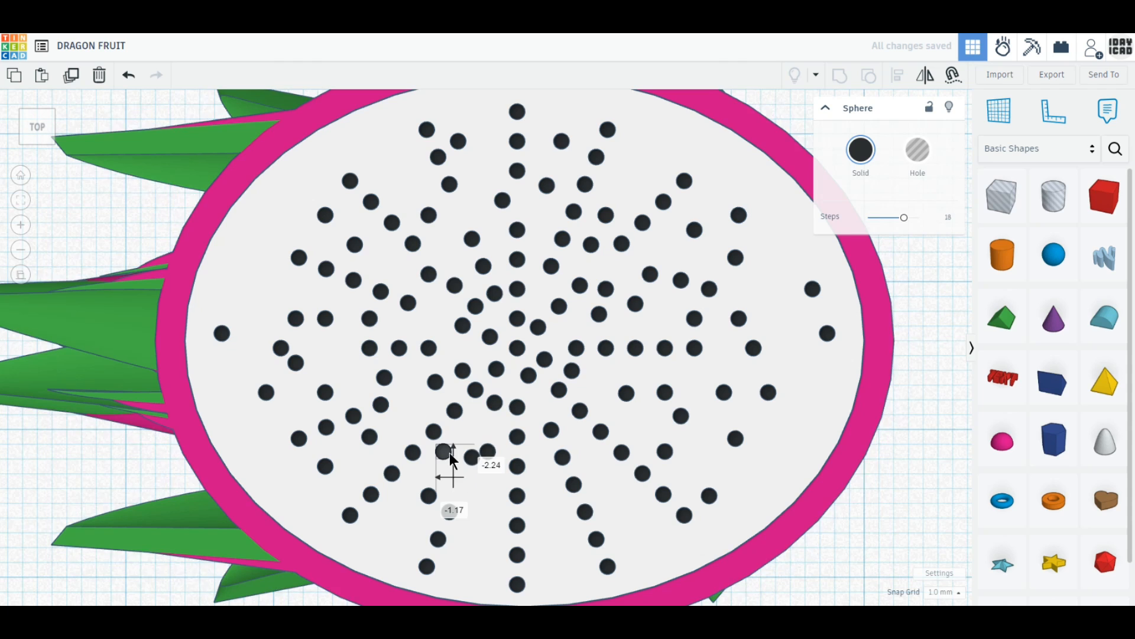
{"action": "left_click_drag", "start_coordinate": [441, 542], "coordinate": [431, 542]}
{"action": "left_click_drag", "start_coordinate": [516, 558], "coordinate": [547, 569]}
{"action": "left_click_drag", "start_coordinate": [608, 566], "coordinate": [636, 540]}
{"action": "left_click_drag", "start_coordinate": [517, 498], "coordinate": [502, 495]}
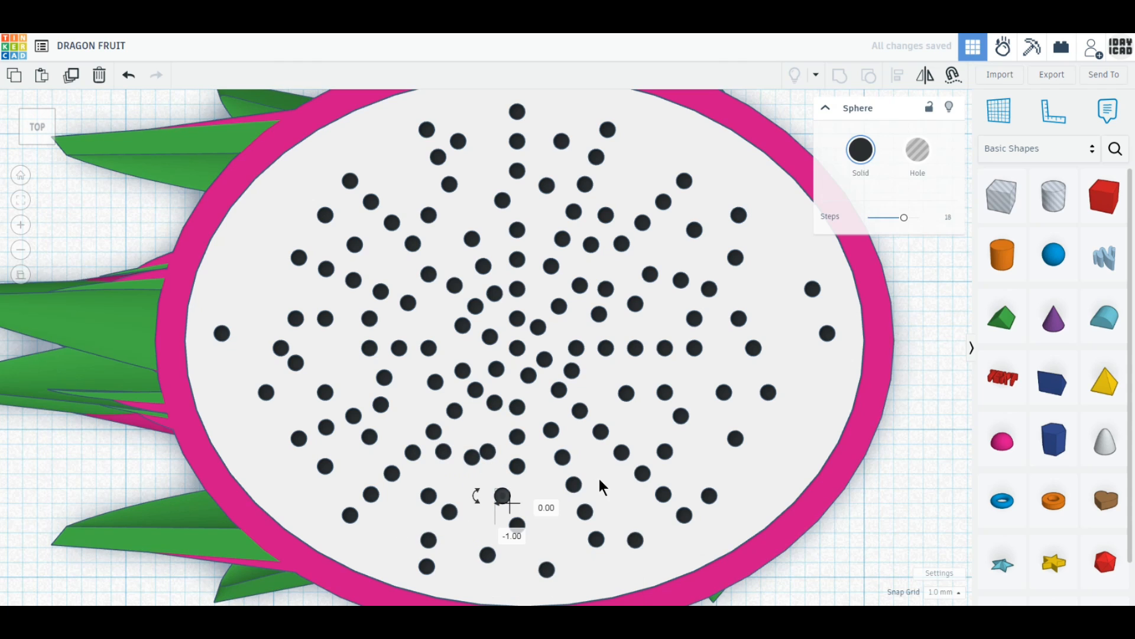
{"action": "left_click_drag", "start_coordinate": [574, 484], "coordinate": [593, 480]}
{"action": "left_click_drag", "start_coordinate": [643, 474], "coordinate": [635, 495]}
{"action": "left_click_drag", "start_coordinate": [431, 540], "coordinate": [400, 526]}
{"action": "left_click_drag", "start_coordinate": [372, 494], "coordinate": [370, 481]}
{"action": "left_click_drag", "start_coordinate": [326, 428], "coordinate": [311, 422]}
- Move seeds in the upper-left part of the flesh off their rows, sending some toward the rim on the crown side
{"action": "left_click_drag", "start_coordinate": [325, 270], "coordinate": [251, 275]}
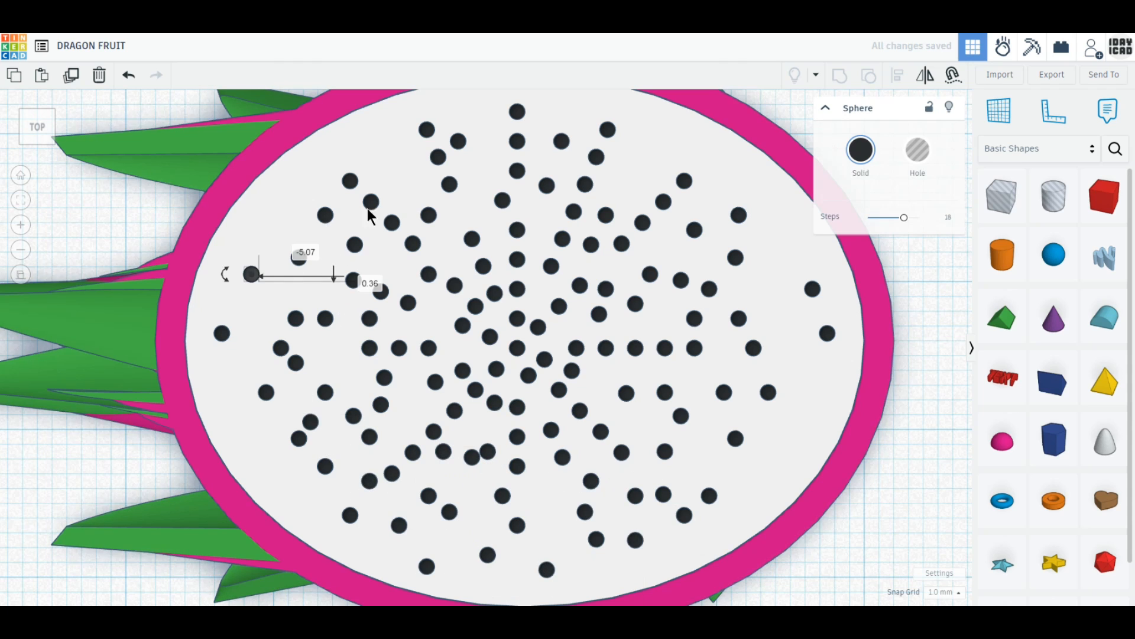
{"action": "left_click_drag", "start_coordinate": [369, 206], "coordinate": [367, 159]}
{"action": "left_click_drag", "start_coordinate": [441, 158], "coordinate": [416, 186]}
{"action": "left_click_drag", "start_coordinate": [280, 348], "coordinate": [266, 335]}
{"action": "left_click_drag", "start_coordinate": [495, 293], "coordinate": [474, 216]}
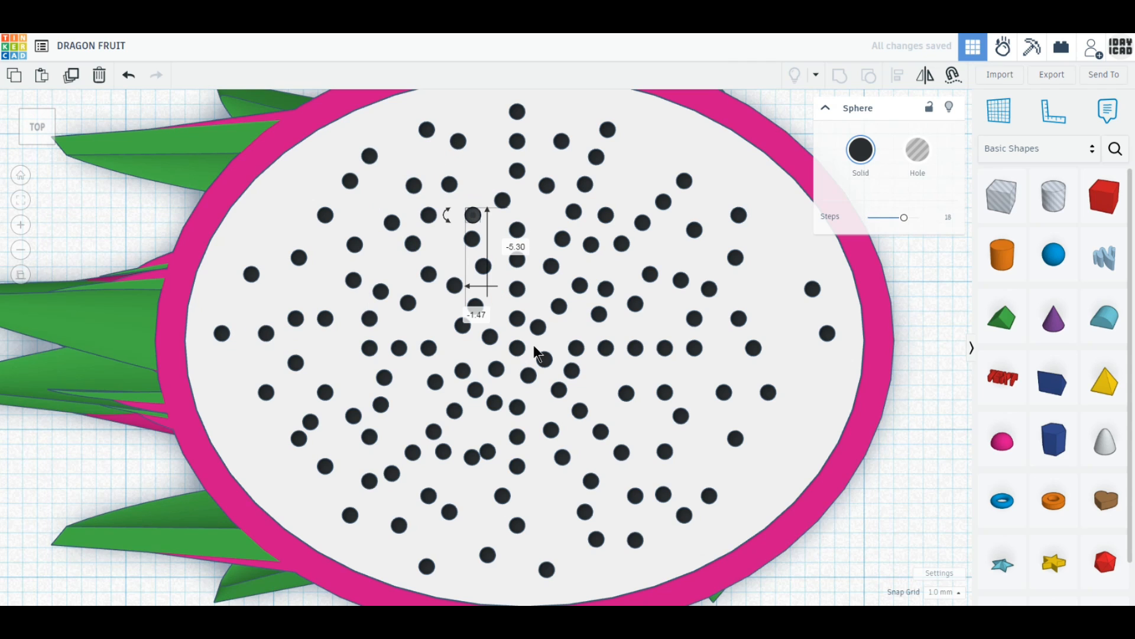
- Rearrange four seeds in the lower-left part of the flesh to even out their irregular spacing
{"action": "left_click_drag", "start_coordinate": [454, 410], "coordinate": [414, 406]}
{"action": "left_click_drag", "start_coordinate": [413, 453], "coordinate": [473, 421]}
{"action": "left_click_drag", "start_coordinate": [480, 464], "coordinate": [482, 489]}
{"action": "left_click_drag", "start_coordinate": [393, 472], "coordinate": [400, 450]}
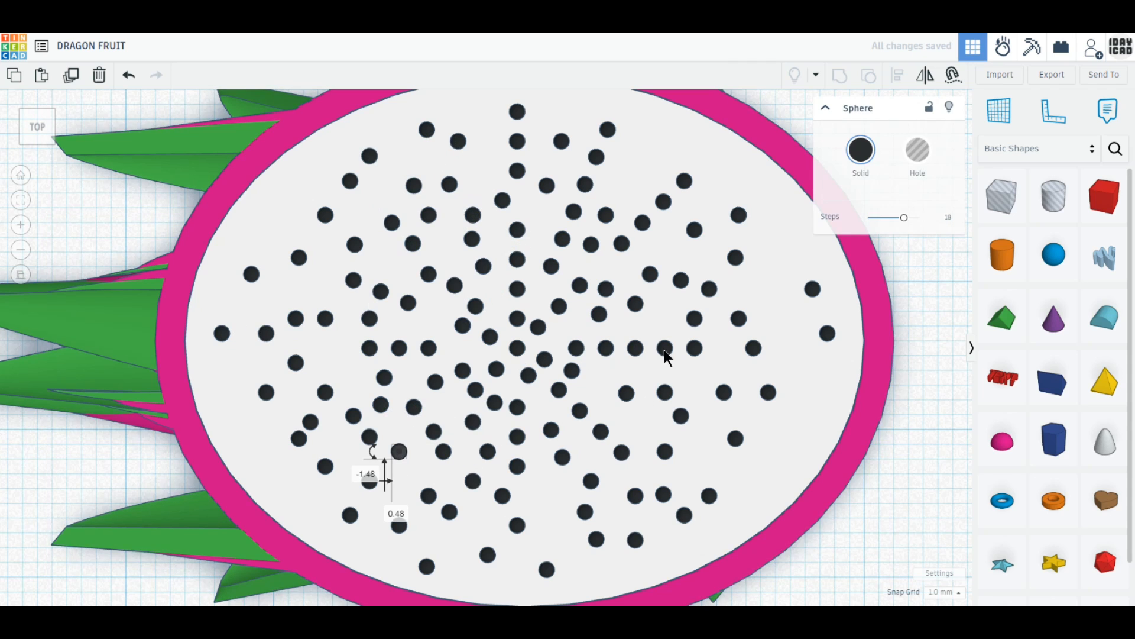
- Move inner seeds from the right half of the flesh to the sparse area near its right rim
{"action": "left_click_drag", "start_coordinate": [665, 350], "coordinate": [602, 376]}
{"action": "left_click_drag", "start_coordinate": [650, 427], "coordinate": [768, 454]}
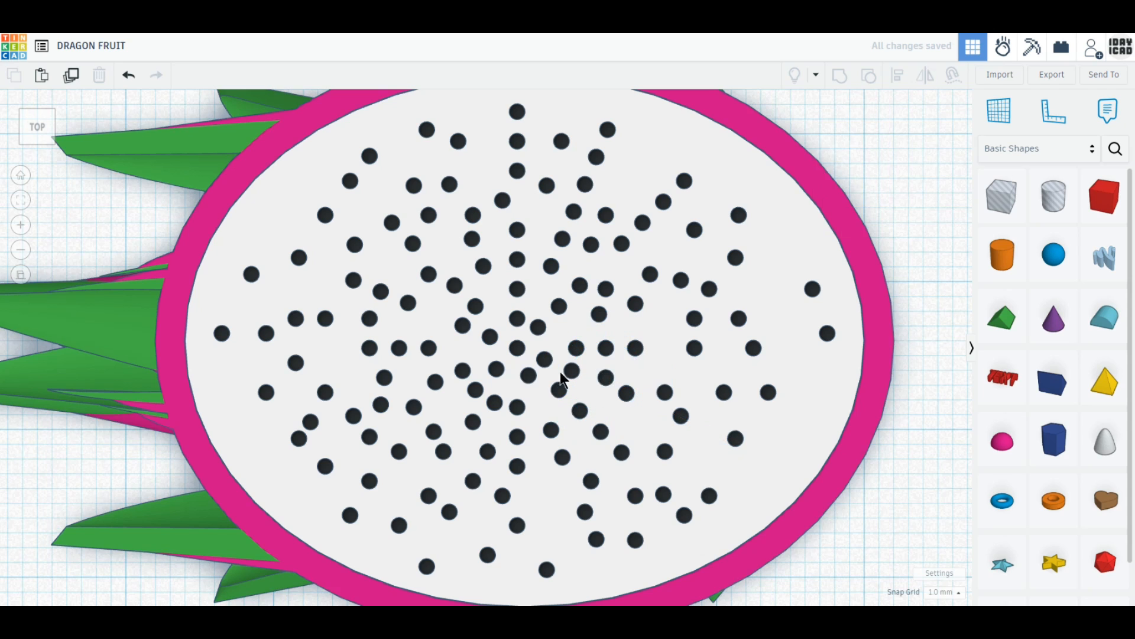
{"action": "left_click_drag", "start_coordinate": [559, 385], "coordinate": [768, 476]}
{"action": "left_click_drag", "start_coordinate": [602, 434], "coordinate": [784, 410]}
{"action": "left_click_drag", "start_coordinate": [562, 239], "coordinate": [783, 259]}
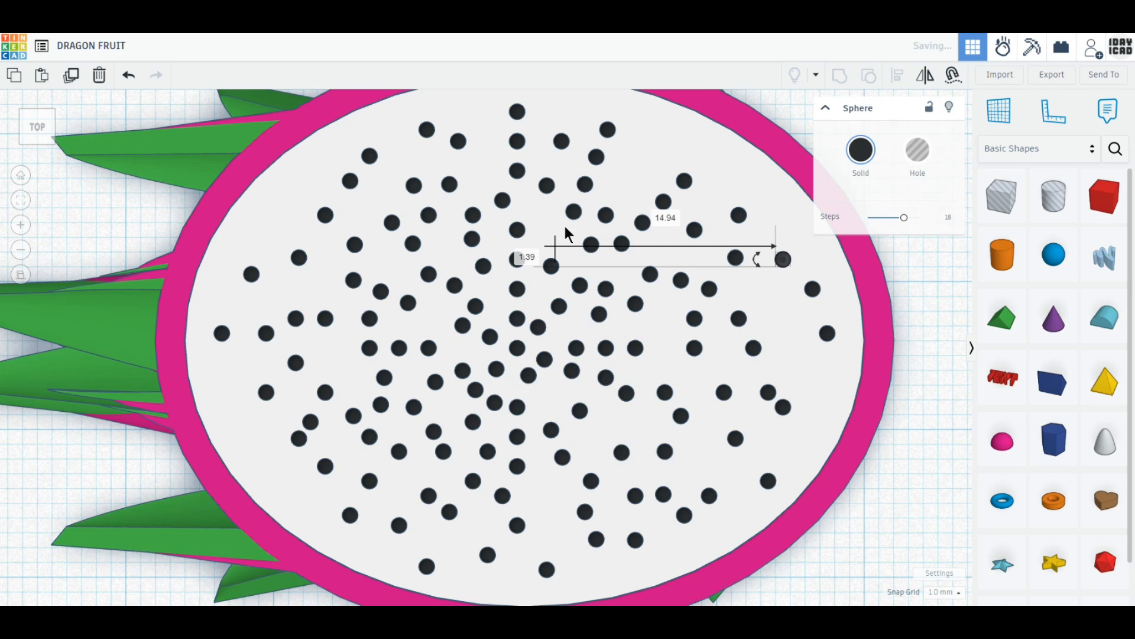
- Reposition seeds in the upper-right part and along the vertical and horizontal center rows to finish the random scatter
{"action": "left_click_drag", "start_coordinate": [585, 186], "coordinate": [635, 157]}
{"action": "left_click_drag", "start_coordinate": [663, 203], "coordinate": [680, 142]}
{"action": "left_click_drag", "start_coordinate": [609, 214], "coordinate": [612, 198]}
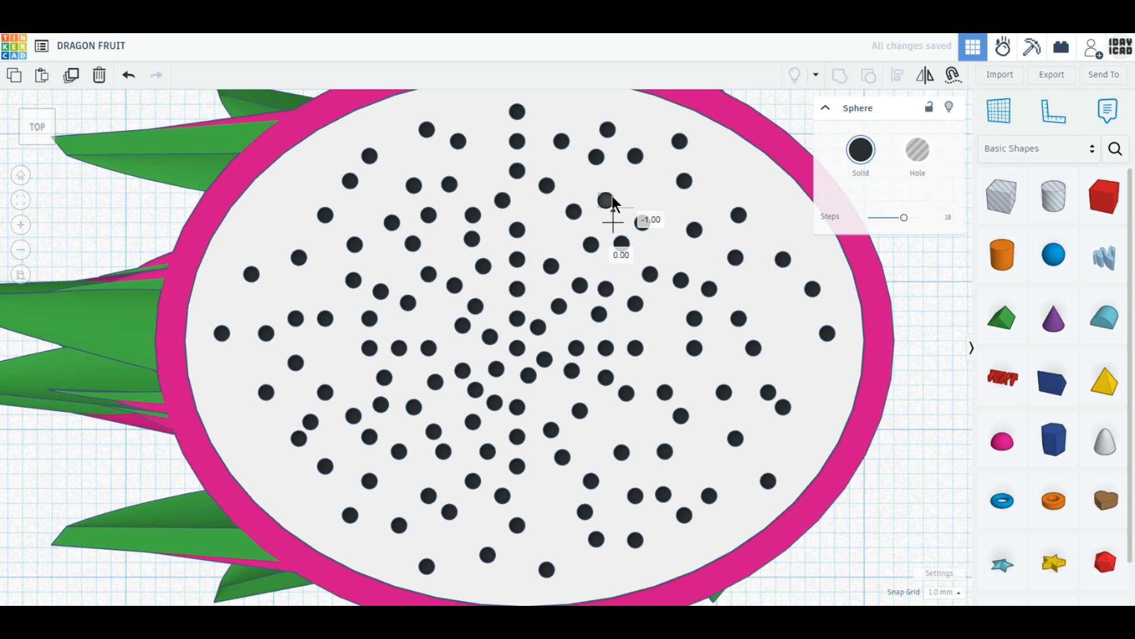
{"action": "left_click_drag", "start_coordinate": [521, 291], "coordinate": [550, 231]}
{"action": "left_click_drag", "start_coordinate": [517, 140], "coordinate": [532, 290]}
{"action": "scroll", "coordinate": [307, 361], "scroll_direction": "down", "scroll_amount": 2}
{"action": "left_click", "coordinate": [828, 523]}
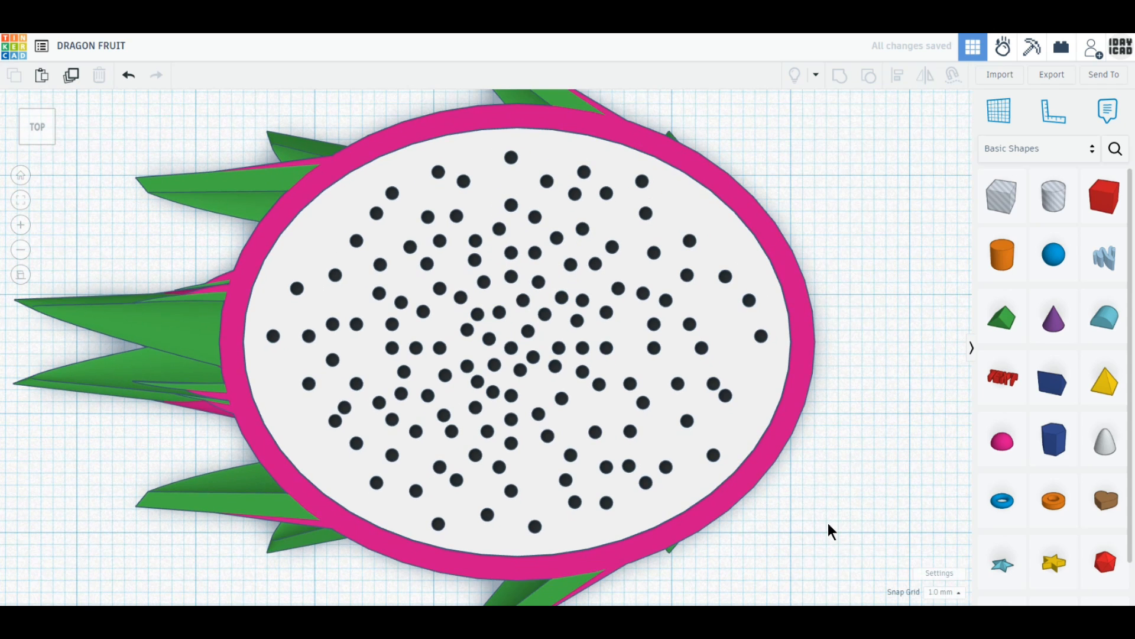
{"action": "mouse_move", "coordinate": [607, 348]}
{"action": "left_mouse_down"}
{"action": "mouse_move", "coordinate": [618, 336]}
{"action": "mouse_move", "coordinate": [594, 349]}
{"action": "left_mouse_up"}
{"action": "left_click", "coordinate": [768, 520]}
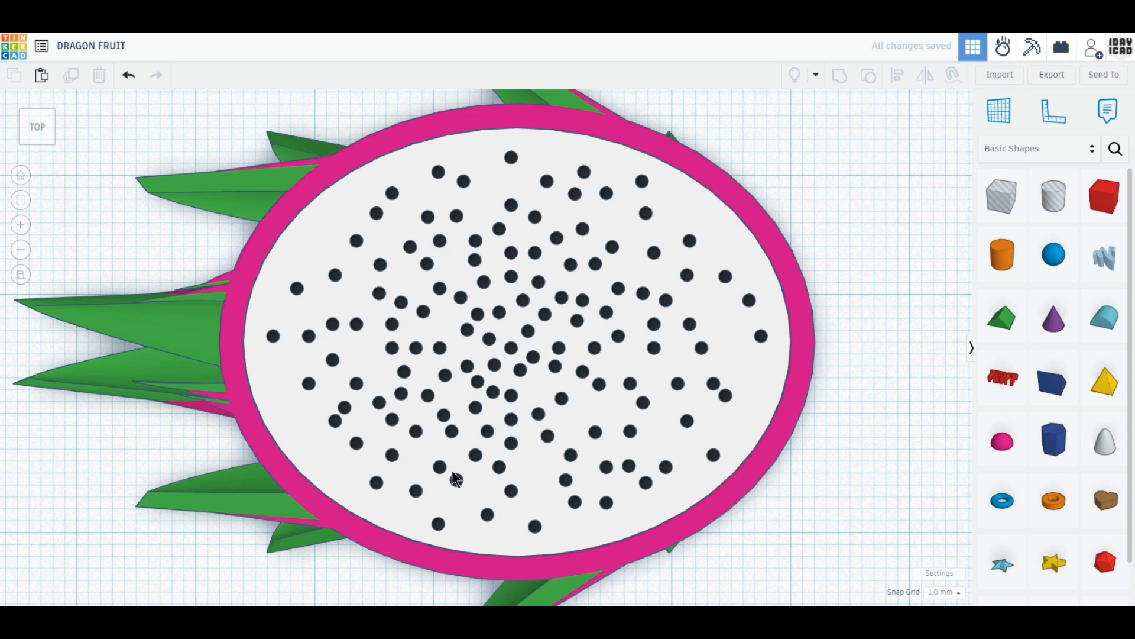
- Select ten seeds scattered across the flesh and recolor them with the preset dark gray
{"action": "left_click", "coordinate": [379, 402]}
{"action": "left_click", "coordinate": [475, 455], "text": "shift"}
{"action": "left_click", "coordinate": [393, 347], "text": "shift"}
{"action": "left_click", "coordinate": [461, 297], "text": "shift"}
{"action": "left_click", "coordinate": [535, 252], "text": "shift"}
{"action": "left_click", "coordinate": [612, 247], "text": "shift"}
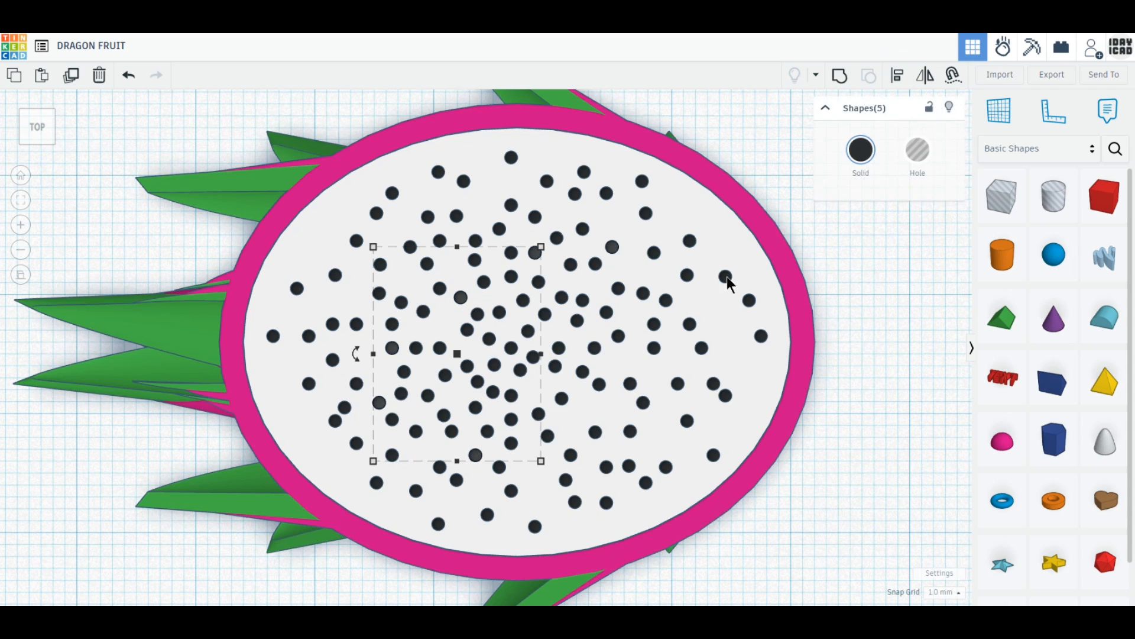
{"action": "left_click", "coordinate": [725, 276], "text": "shift"}
{"action": "left_click", "coordinate": [714, 383], "text": "shift"}
{"action": "left_click", "coordinate": [630, 466], "text": "shift"}
{"action": "left_click", "coordinate": [599, 383], "text": "shift"}
{"action": "left_click", "coordinate": [861, 150]}
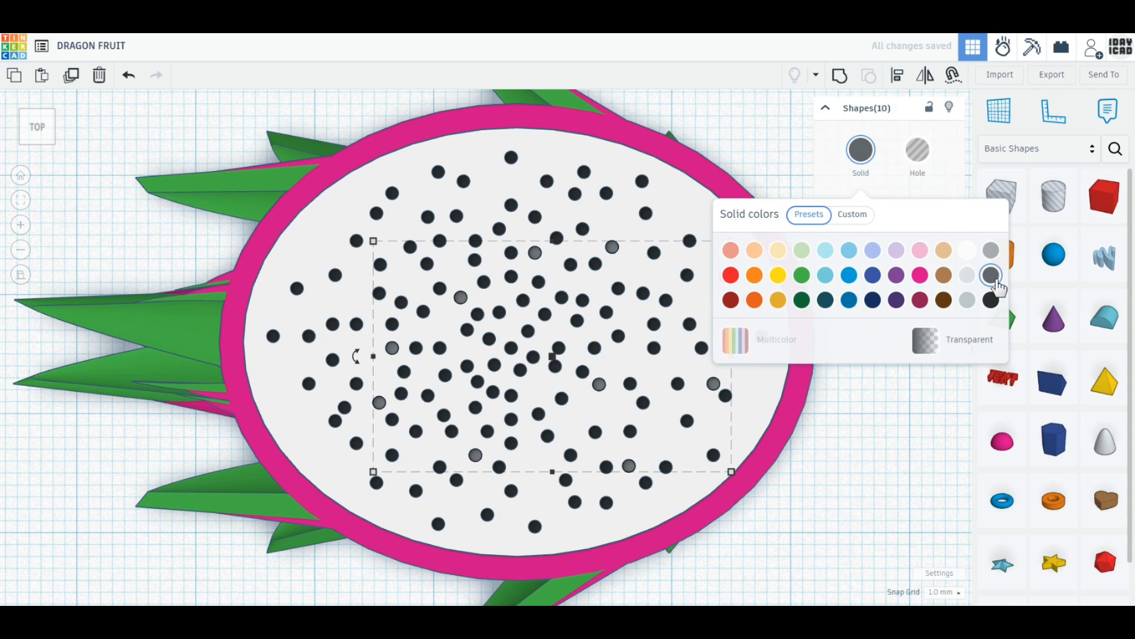
{"action": "left_click", "coordinate": [998, 288]}
{"action": "left_click", "coordinate": [856, 449]}
- Select another scattered set of black seeds across the flesh and recolor them with the preset light gray
{"action": "left_click", "coordinate": [296, 288]}
{"action": "left_click", "coordinate": [381, 265], "text": "shift"}
{"action": "left_click", "coordinate": [575, 194], "text": "shift"}
{"action": "left_click", "coordinate": [392, 193], "text": "shift"}
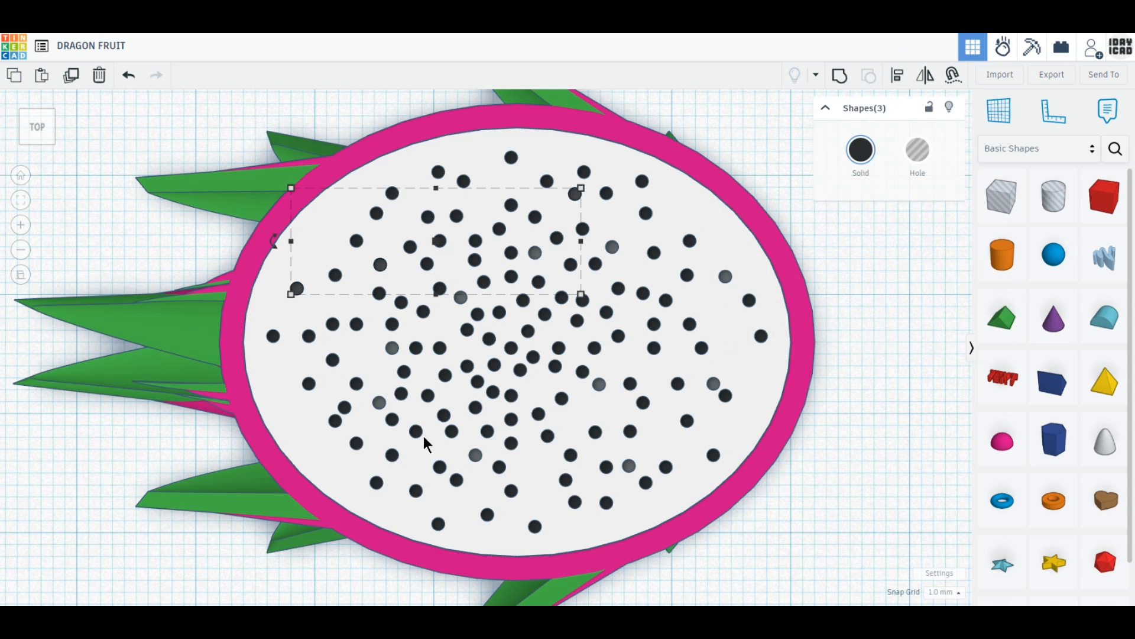
{"action": "left_click", "coordinate": [393, 455], "text": "shift"}
{"action": "left_click", "coordinate": [336, 420], "text": "shift"}
{"action": "left_click", "coordinate": [477, 382], "text": "shift"}
{"action": "left_click", "coordinate": [606, 312], "text": "shift"}
{"action": "left_click", "coordinate": [666, 300], "text": "shift"}
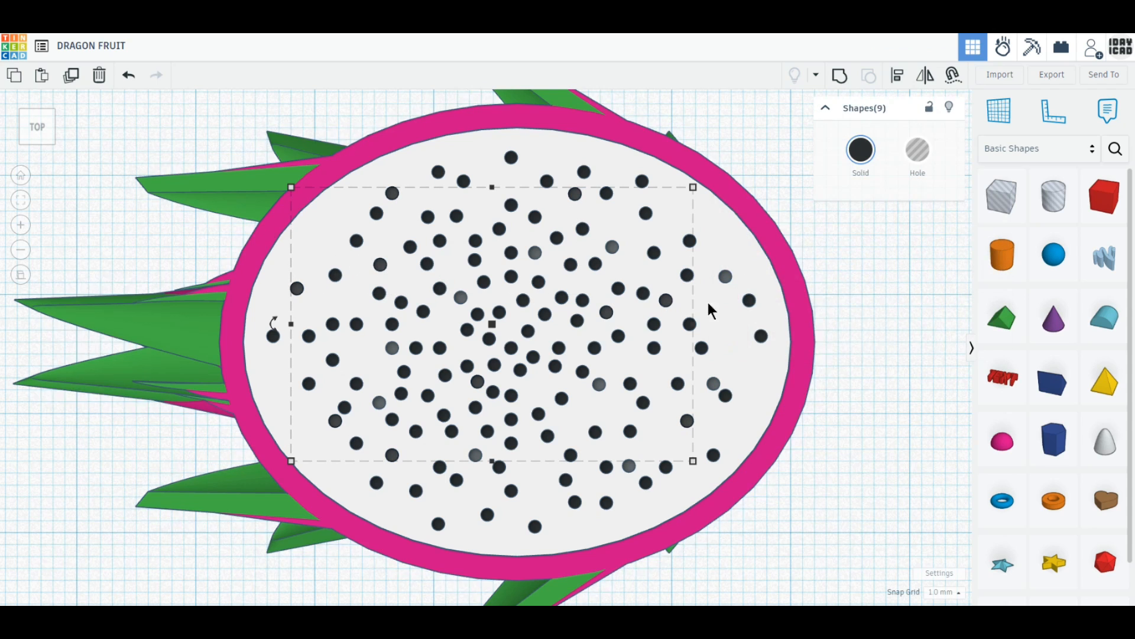
{"action": "left_click", "coordinate": [535, 527], "text": "shift"}
{"action": "left_click", "coordinate": [861, 149]}
{"action": "left_click", "coordinate": [991, 250]}
{"action": "left_click", "coordinate": [895, 433]}
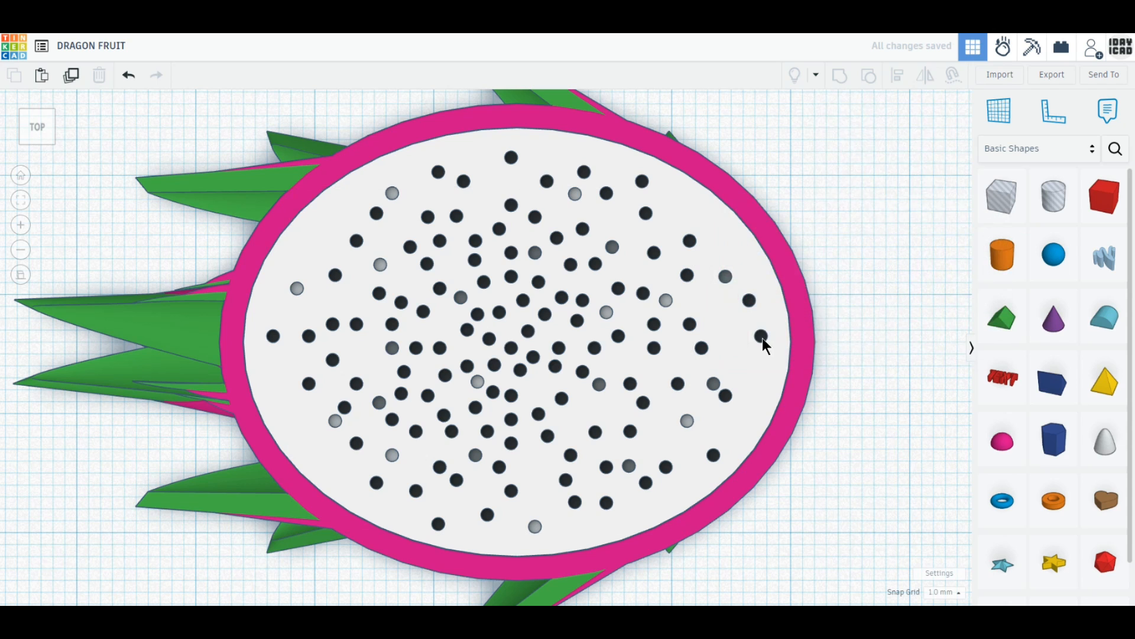
- Duplicate the black seed near the right rim, place copies in the sparse area around it, and nudge the original
{"action": "left_click", "coordinate": [762, 337]}
{"action": "left_click", "coordinate": [70, 77]}
{"action": "left_click_drag", "start_coordinate": [762, 337], "coordinate": [723, 253], "text": "alt"}
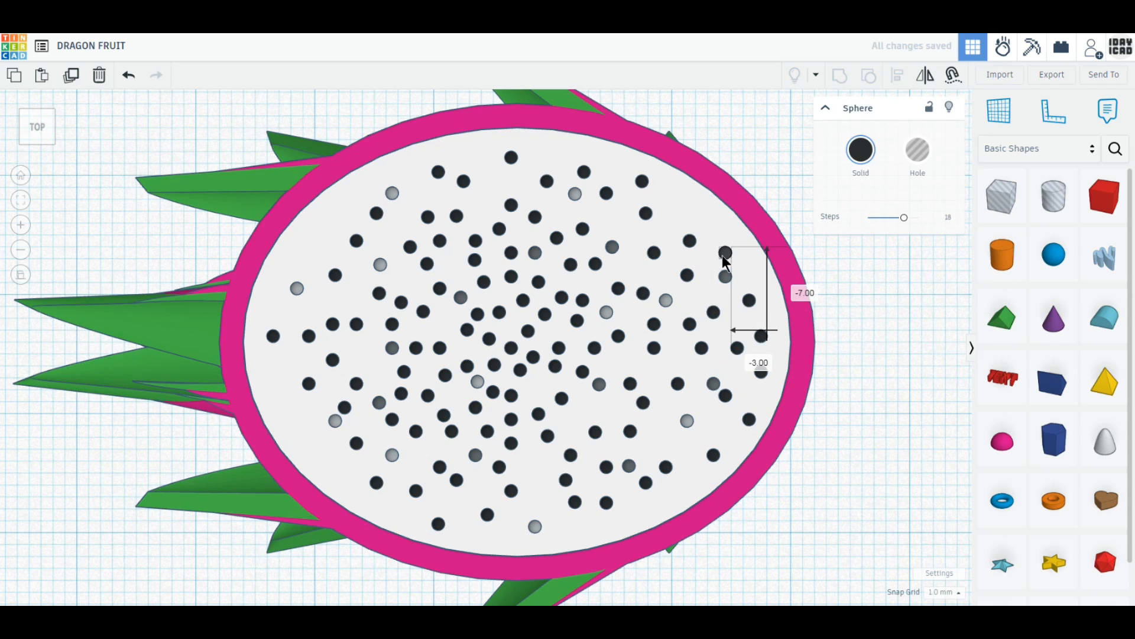
{"action": "left_click_drag", "start_coordinate": [763, 337], "coordinate": [756, 327]}
- Move the lower-left light gray seed toward the rim and the central black seed to the upper-left edge of the flesh
{"action": "left_click_drag", "start_coordinate": [336, 420], "coordinate": [310, 423]}
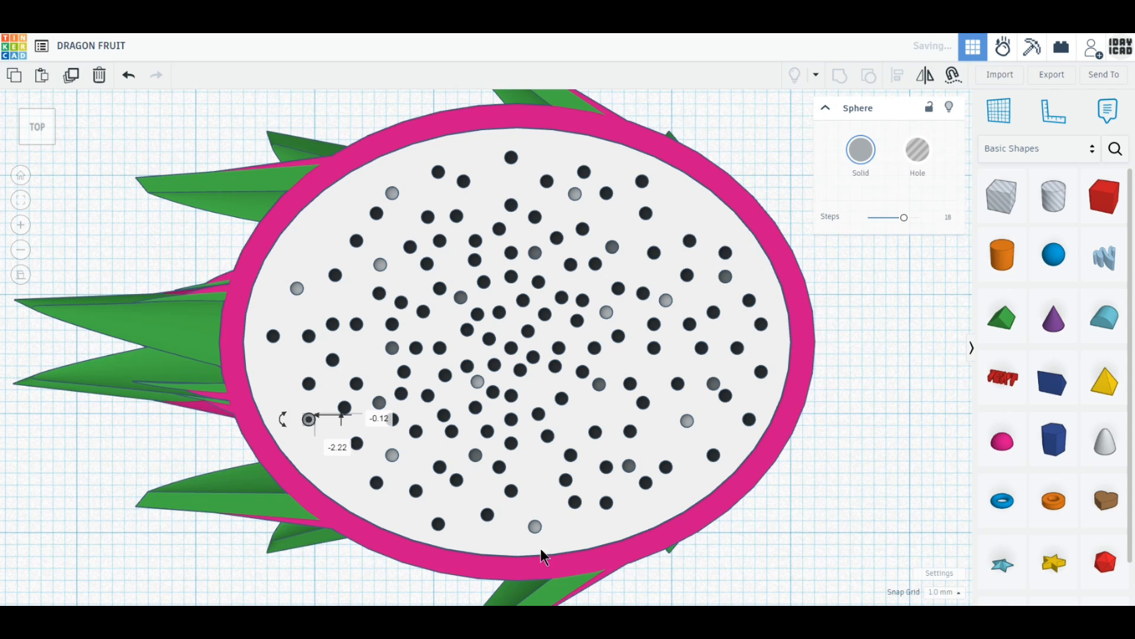
{"action": "left_click", "coordinate": [540, 548]}
{"action": "scroll", "coordinate": [380, 347], "scroll_direction": "down", "scroll_amount": 2}
{"action": "left_click_drag", "start_coordinate": [423, 353], "coordinate": [347, 258]}
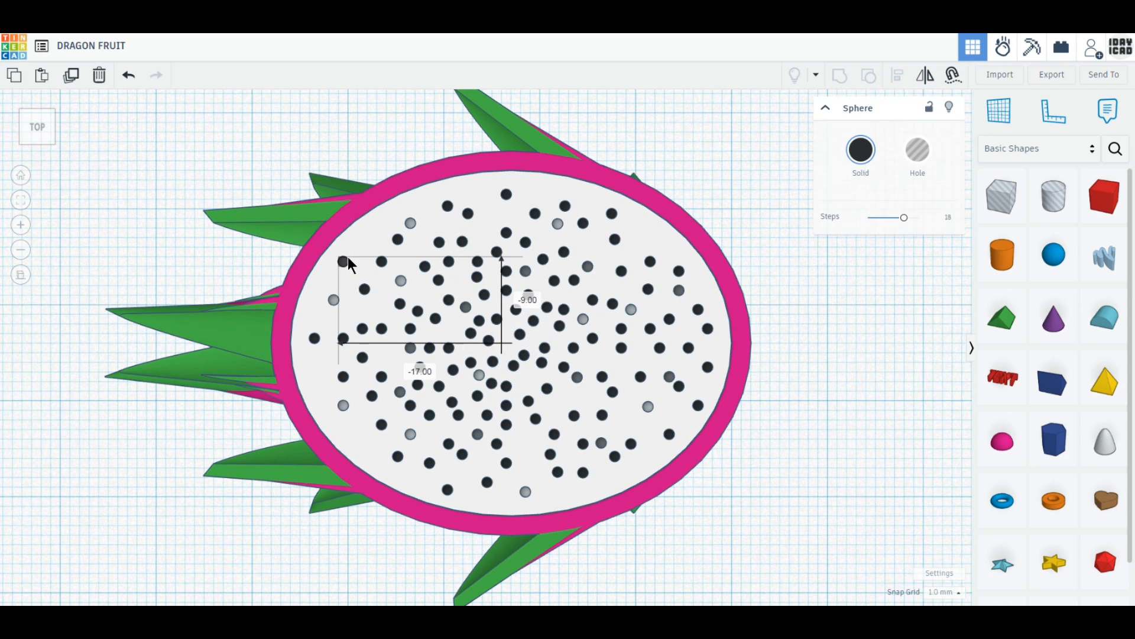
{"action": "left_click", "coordinate": [721, 468]}
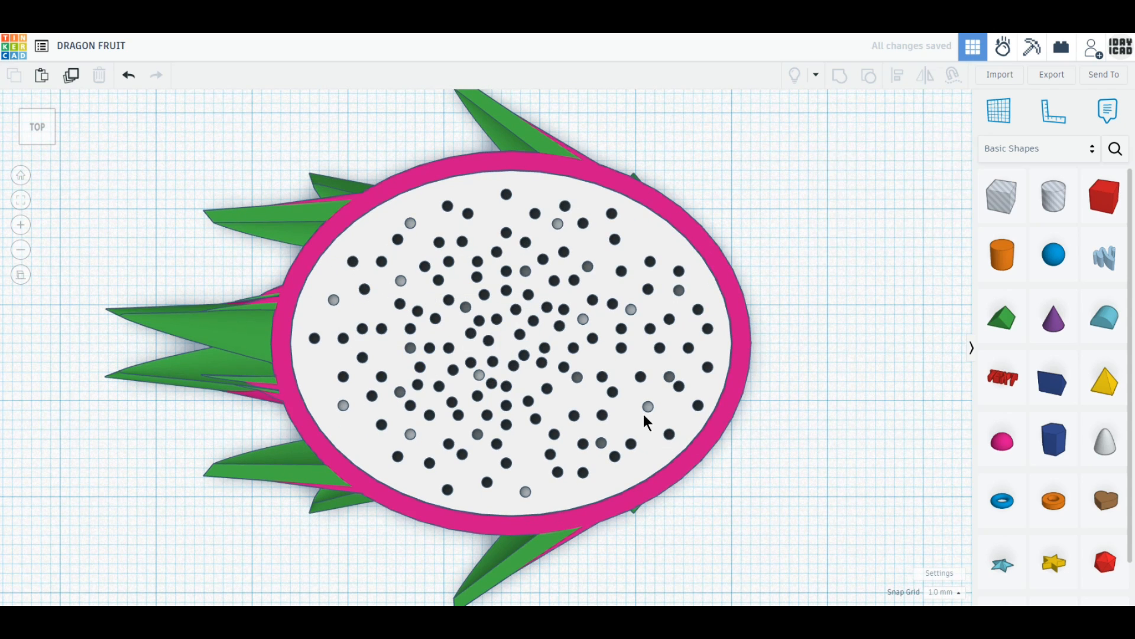
- In perspective view, tilt the halved fruit with all its seeds so the cut face leans forward, and lower it about 1.3 mm
{"action": "left_click", "coordinate": [22, 276]}
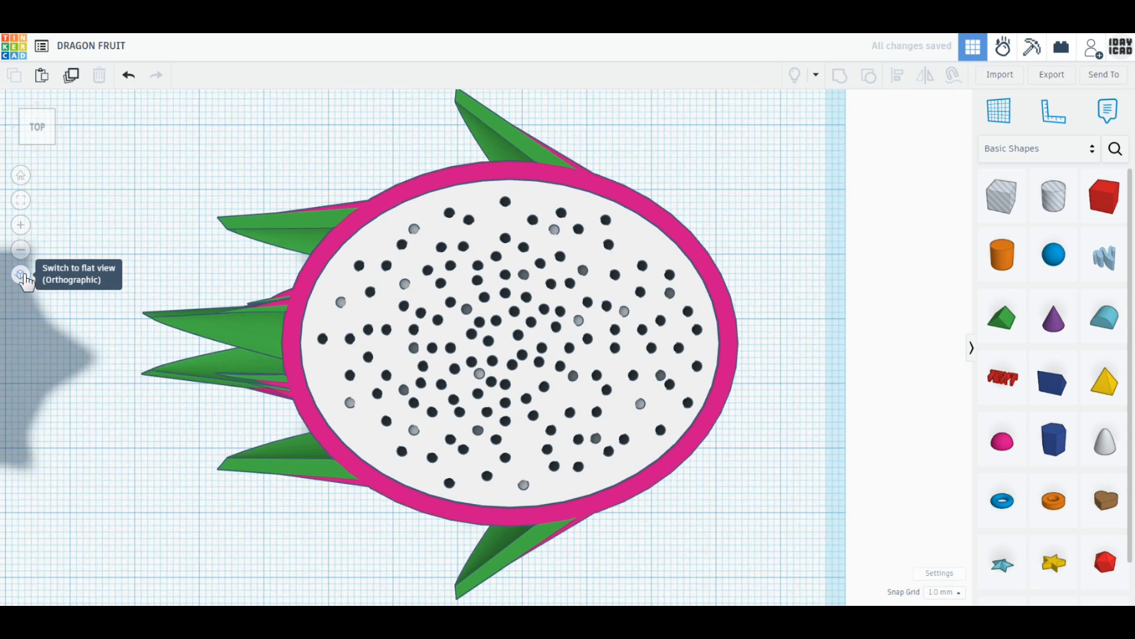
{"action": "left_click", "coordinate": [21, 176]}
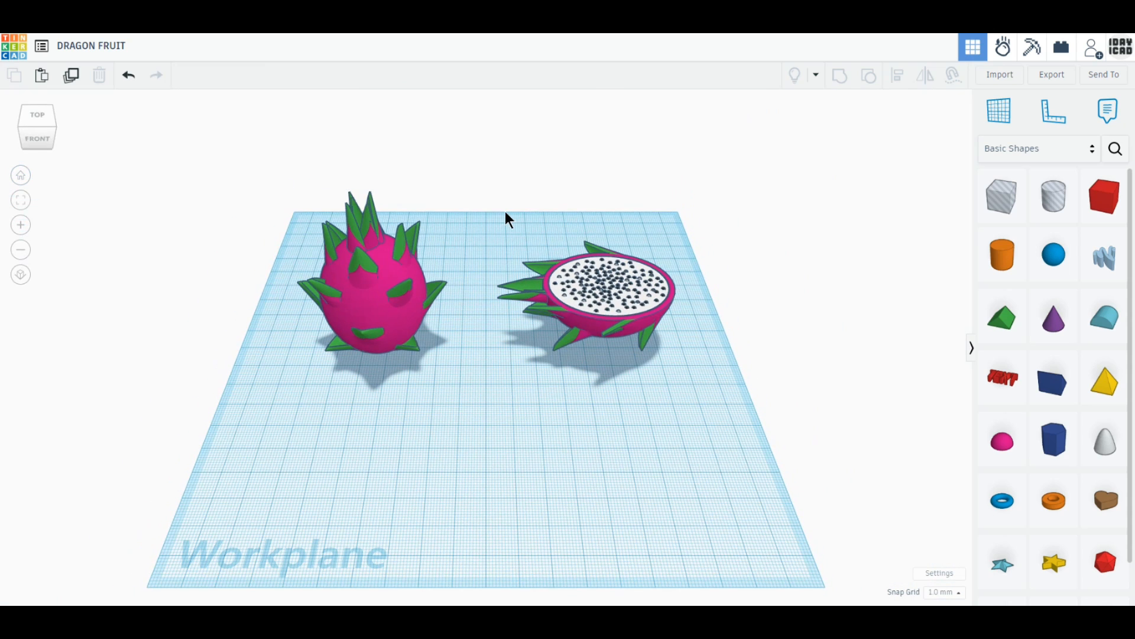
{"action": "left_click_drag", "start_coordinate": [507, 220], "coordinate": [511, 322]}
{"action": "right_click_drag", "start_coordinate": [511, 322], "coordinate": [563, 506]}
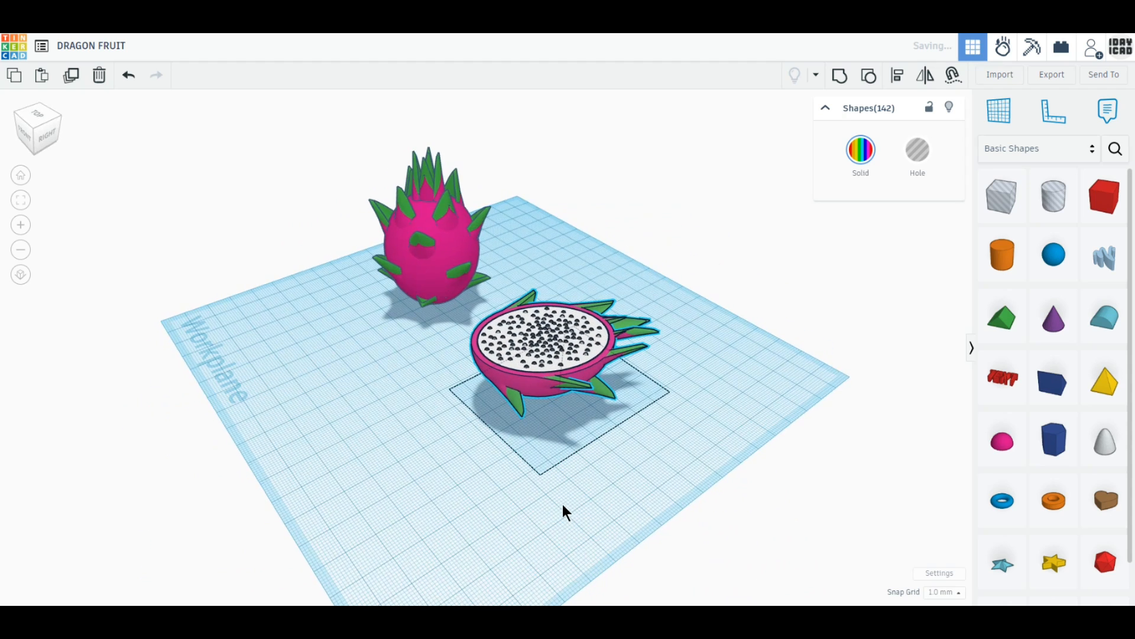
{"action": "left_click_drag", "start_coordinate": [520, 283], "coordinate": [474, 325]}
{"action": "mouse_move", "coordinate": [557, 254]}
{"action": "left_mouse_down"}
{"action": "mouse_move", "coordinate": [561, 222]}
{"action": "mouse_move", "coordinate": [523, 218]}
{"action": "mouse_move", "coordinate": [531, 255]}
{"action": "mouse_move", "coordinate": [548, 250]}
{"action": "left_mouse_up"}
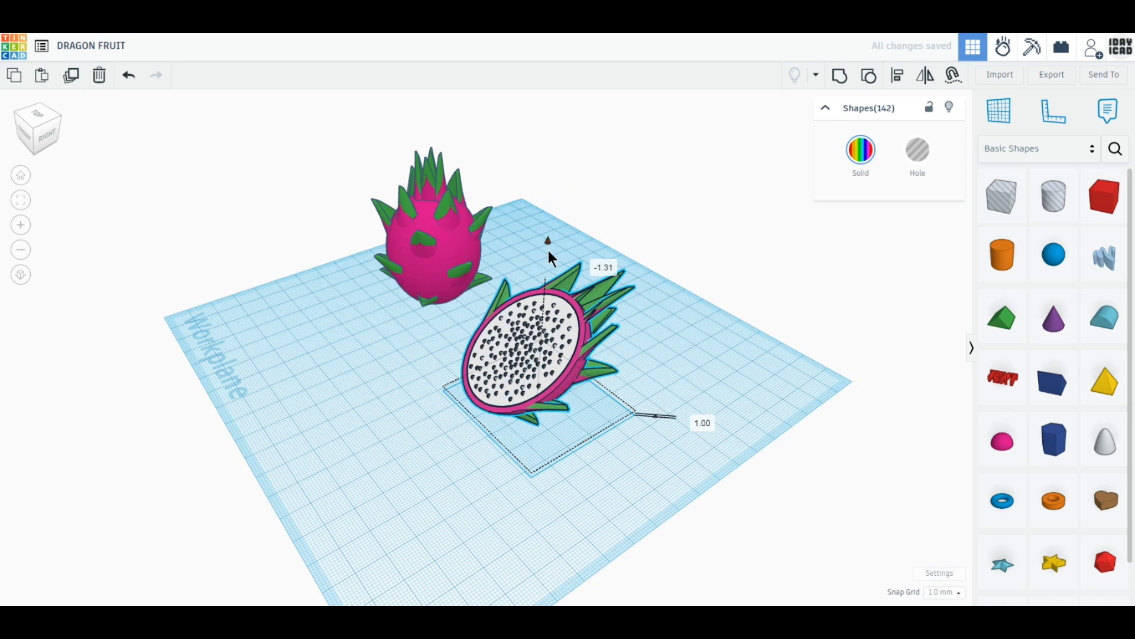
- Tilt the whole dragon fruit, turn it 45° about its vertical axis, and lower it 4.9 mm
{"action": "left_click", "coordinate": [444, 282]}
{"action": "left_click_drag", "start_coordinate": [486, 121], "coordinate": [498, 371]}
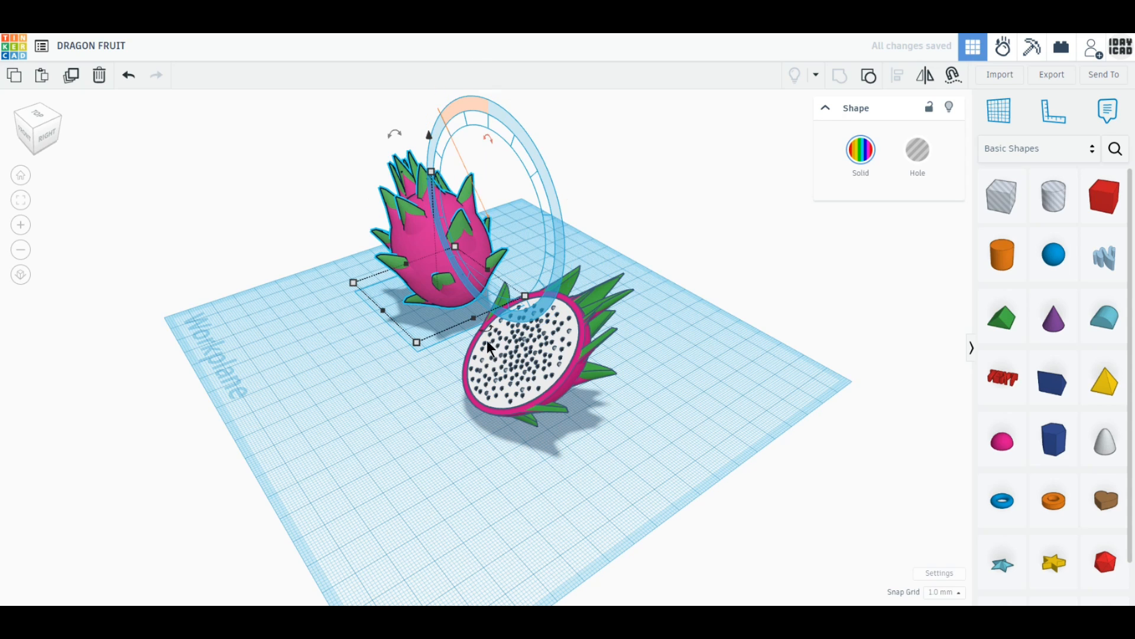
{"action": "left_click_drag", "start_coordinate": [445, 334], "coordinate": [428, 329]}
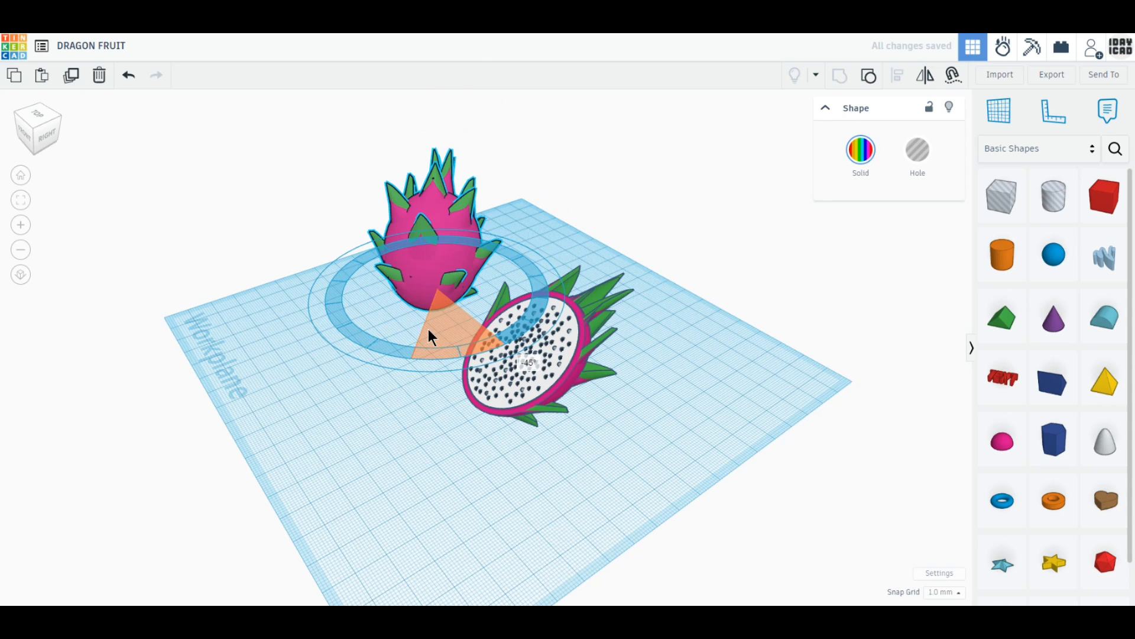
{"action": "mouse_move", "coordinate": [430, 138]}
{"action": "left_mouse_down"}
{"action": "mouse_move", "coordinate": [429, 153]}
{"action": "mouse_move", "coordinate": [428, 142]}
{"action": "left_mouse_up"}
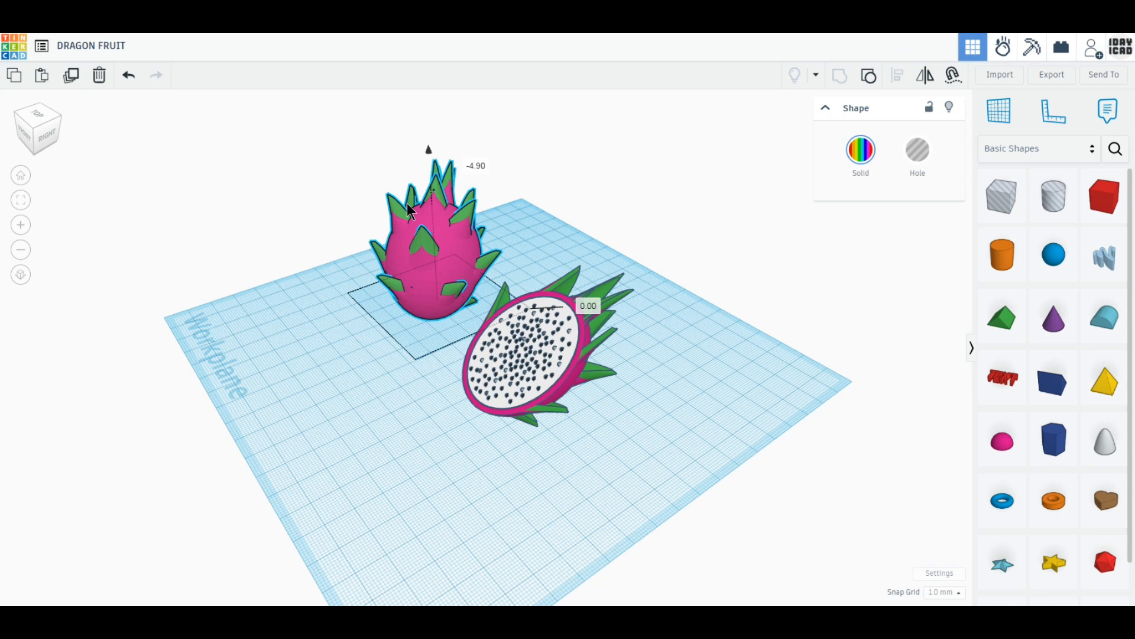
- Move the whole fruit about 10.6 mm right and 5.6 mm forward, and the halved fruit 9.4 mm left and 14.5 mm forward
{"action": "left_click", "coordinate": [21, 175]}
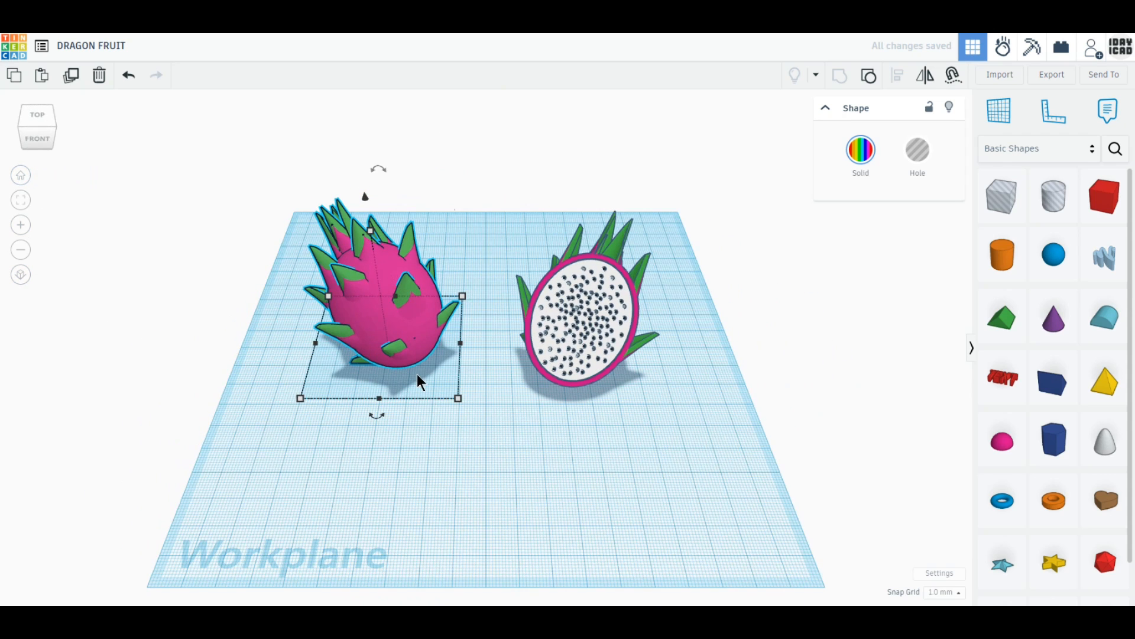
{"action": "left_click_drag", "start_coordinate": [443, 346], "coordinate": [468, 356]}
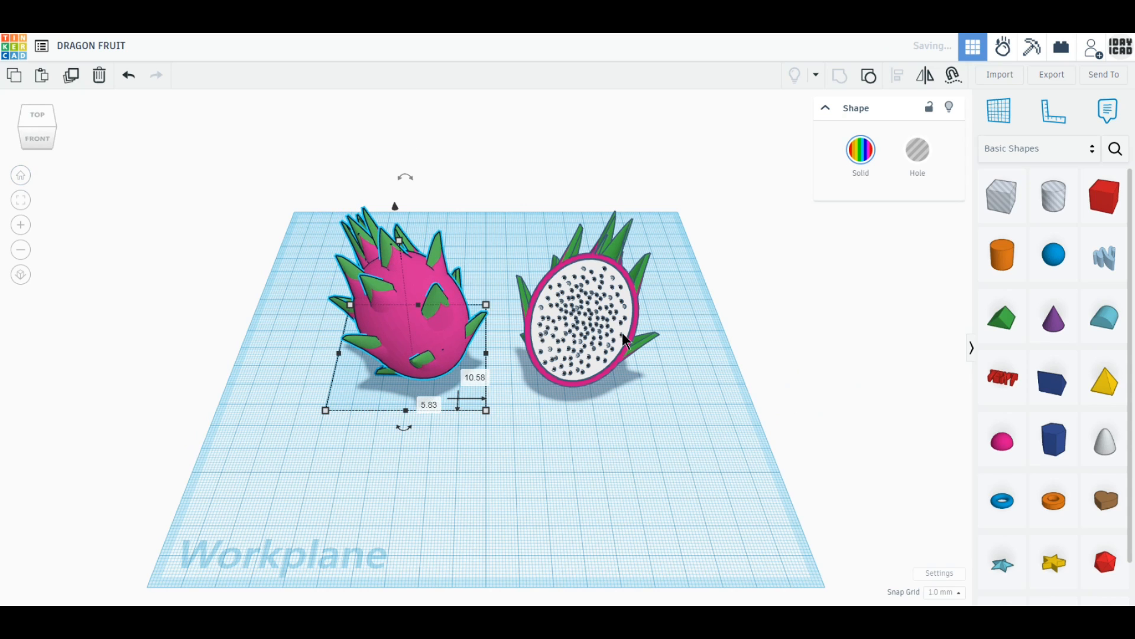
{"action": "left_click", "coordinate": [566, 371]}
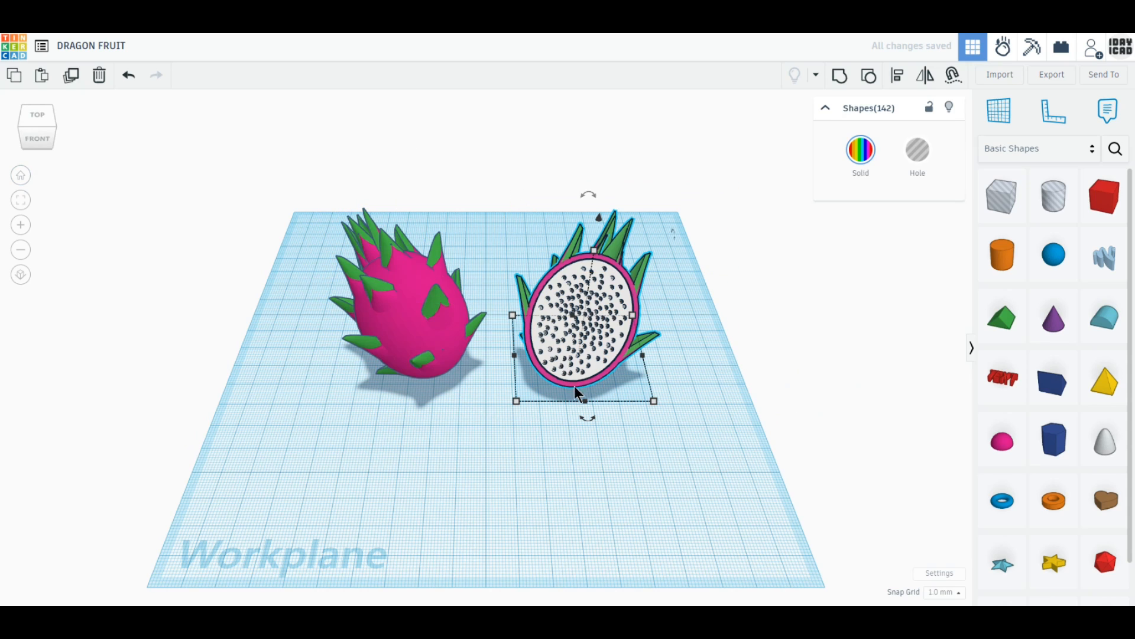
{"action": "left_click_drag", "start_coordinate": [576, 387], "coordinate": [559, 401]}
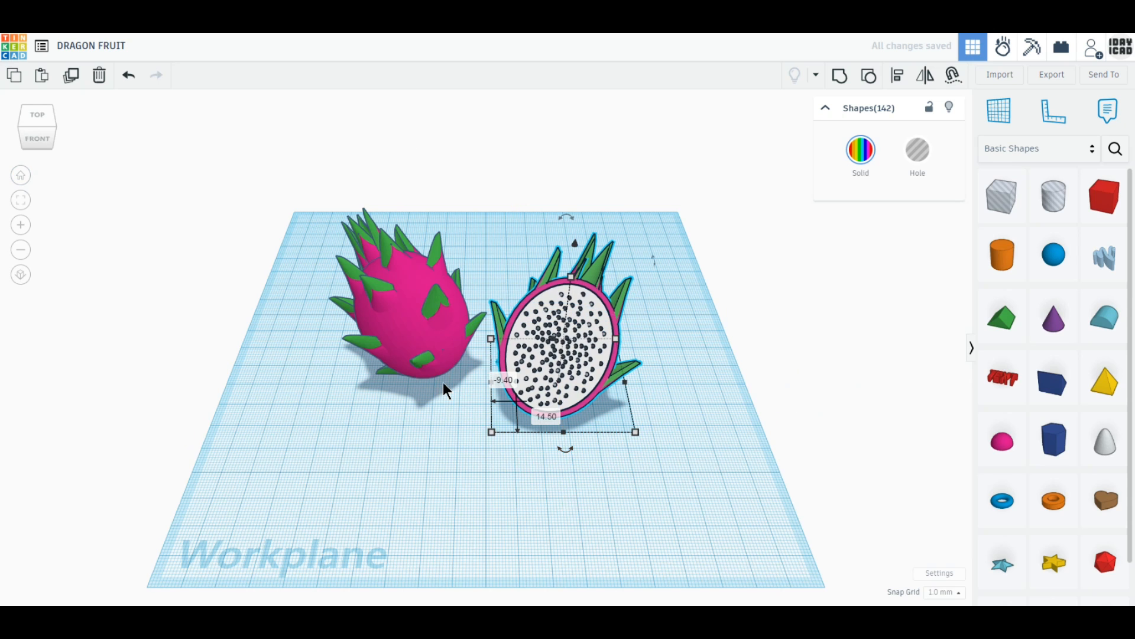
- Deselect everything and inspect the whole and halved dragon fruits up close from the front
{"action": "scroll", "coordinate": [443, 382], "scroll_direction": "up", "scroll_amount": 2}
{"action": "scroll", "coordinate": [488, 346], "scroll_direction": "up", "scroll_amount": 2}
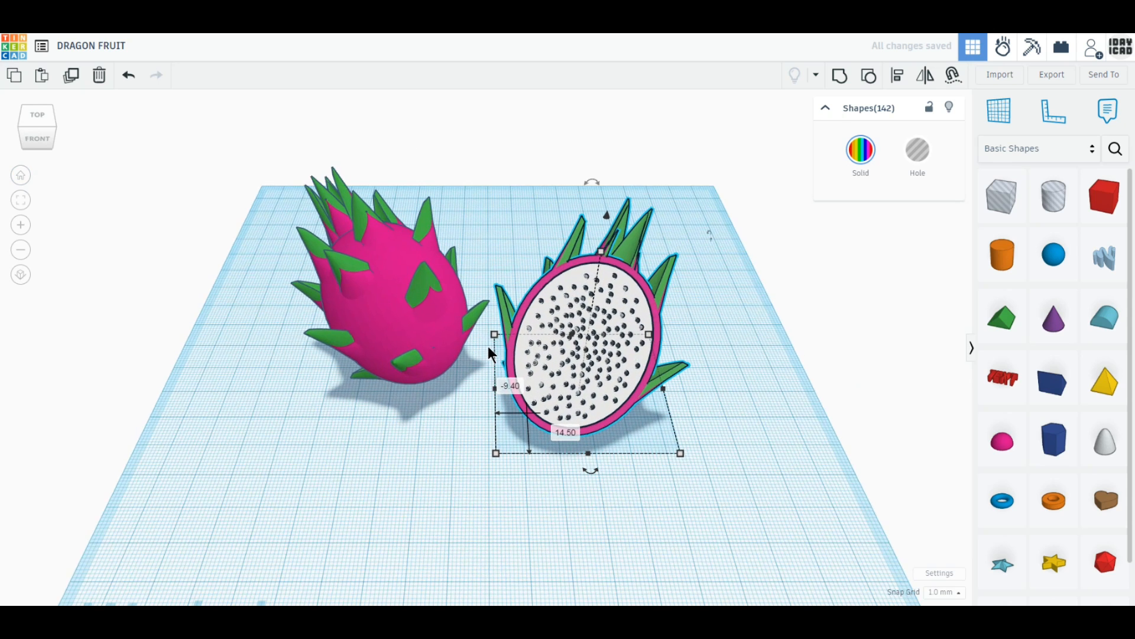
{"action": "left_click", "coordinate": [486, 343]}
{"action": "scroll", "coordinate": [486, 342], "scroll_direction": "up", "scroll_amount": 2}
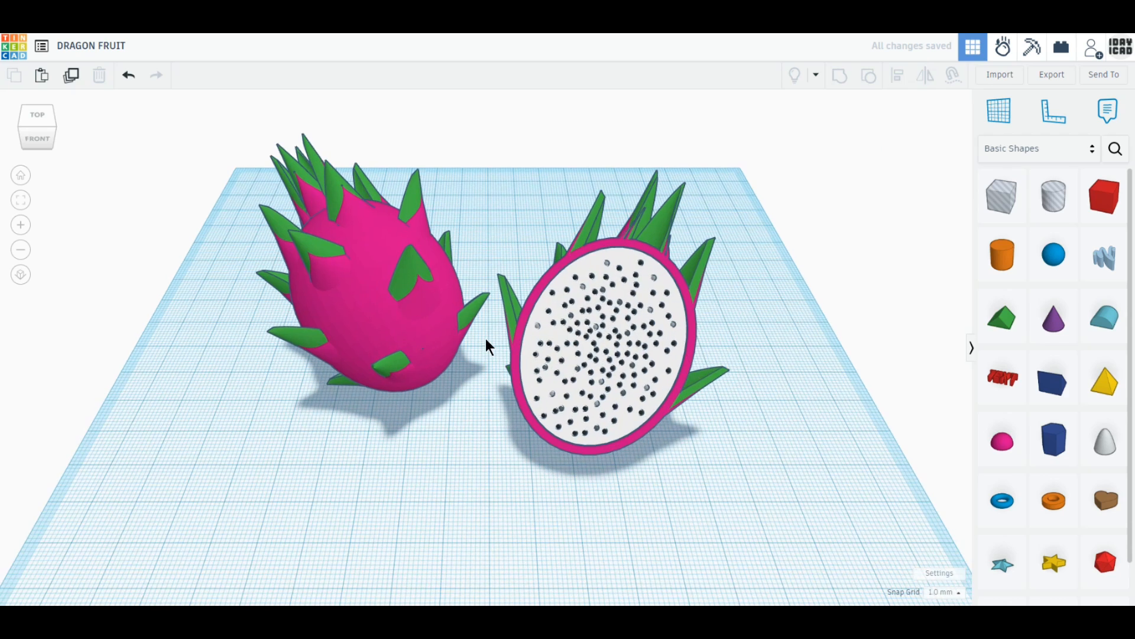
{"action": "scroll", "coordinate": [484, 381], "scroll_direction": "up", "scroll_amount": 1}
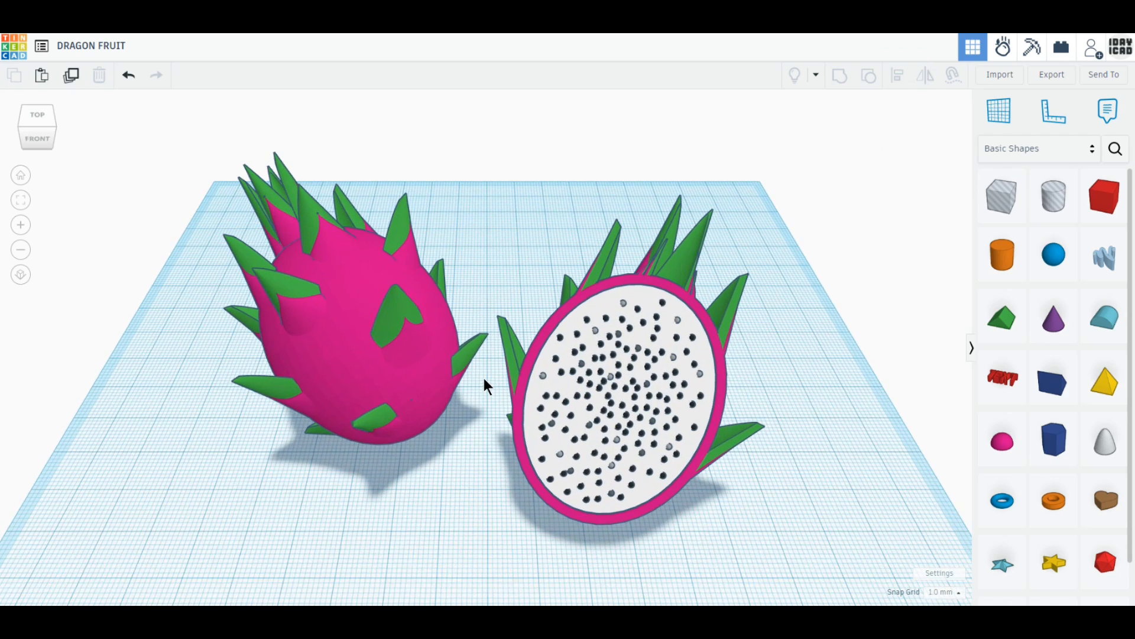
{"action": "right_click_drag", "start_coordinate": [479, 456], "coordinate": [479, 451]}
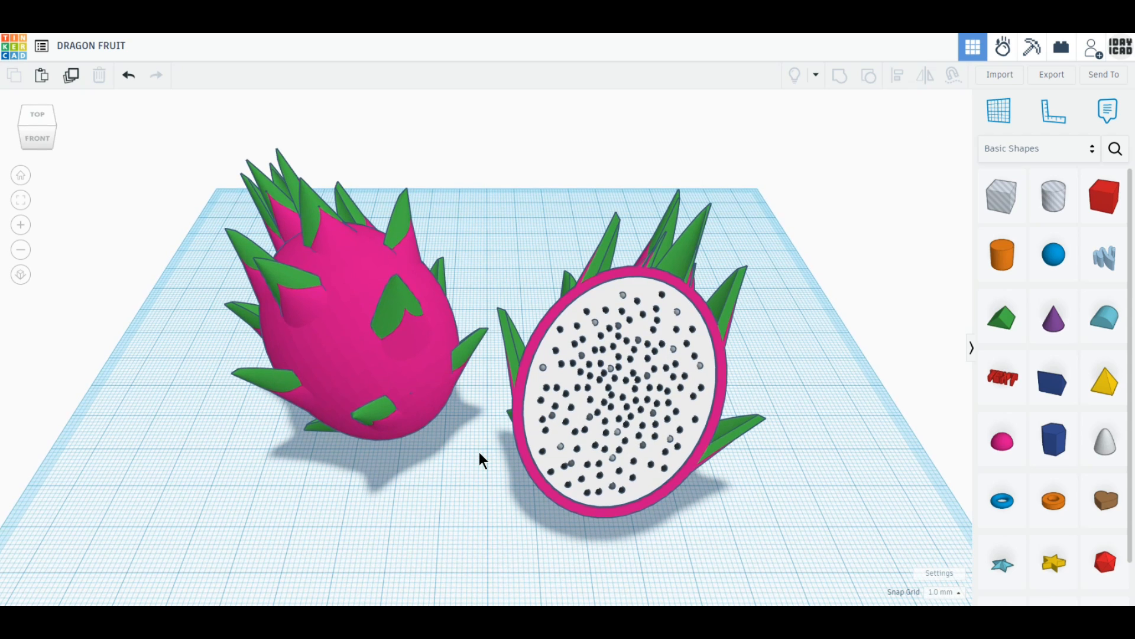
{"action": "left_click", "coordinate": [39, 126]}
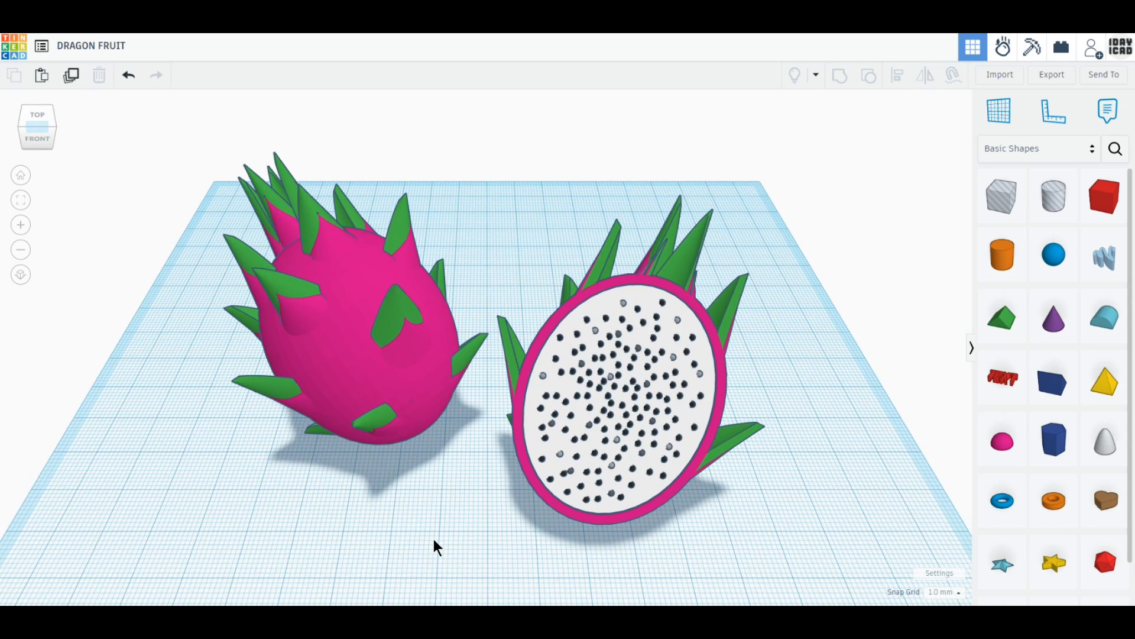